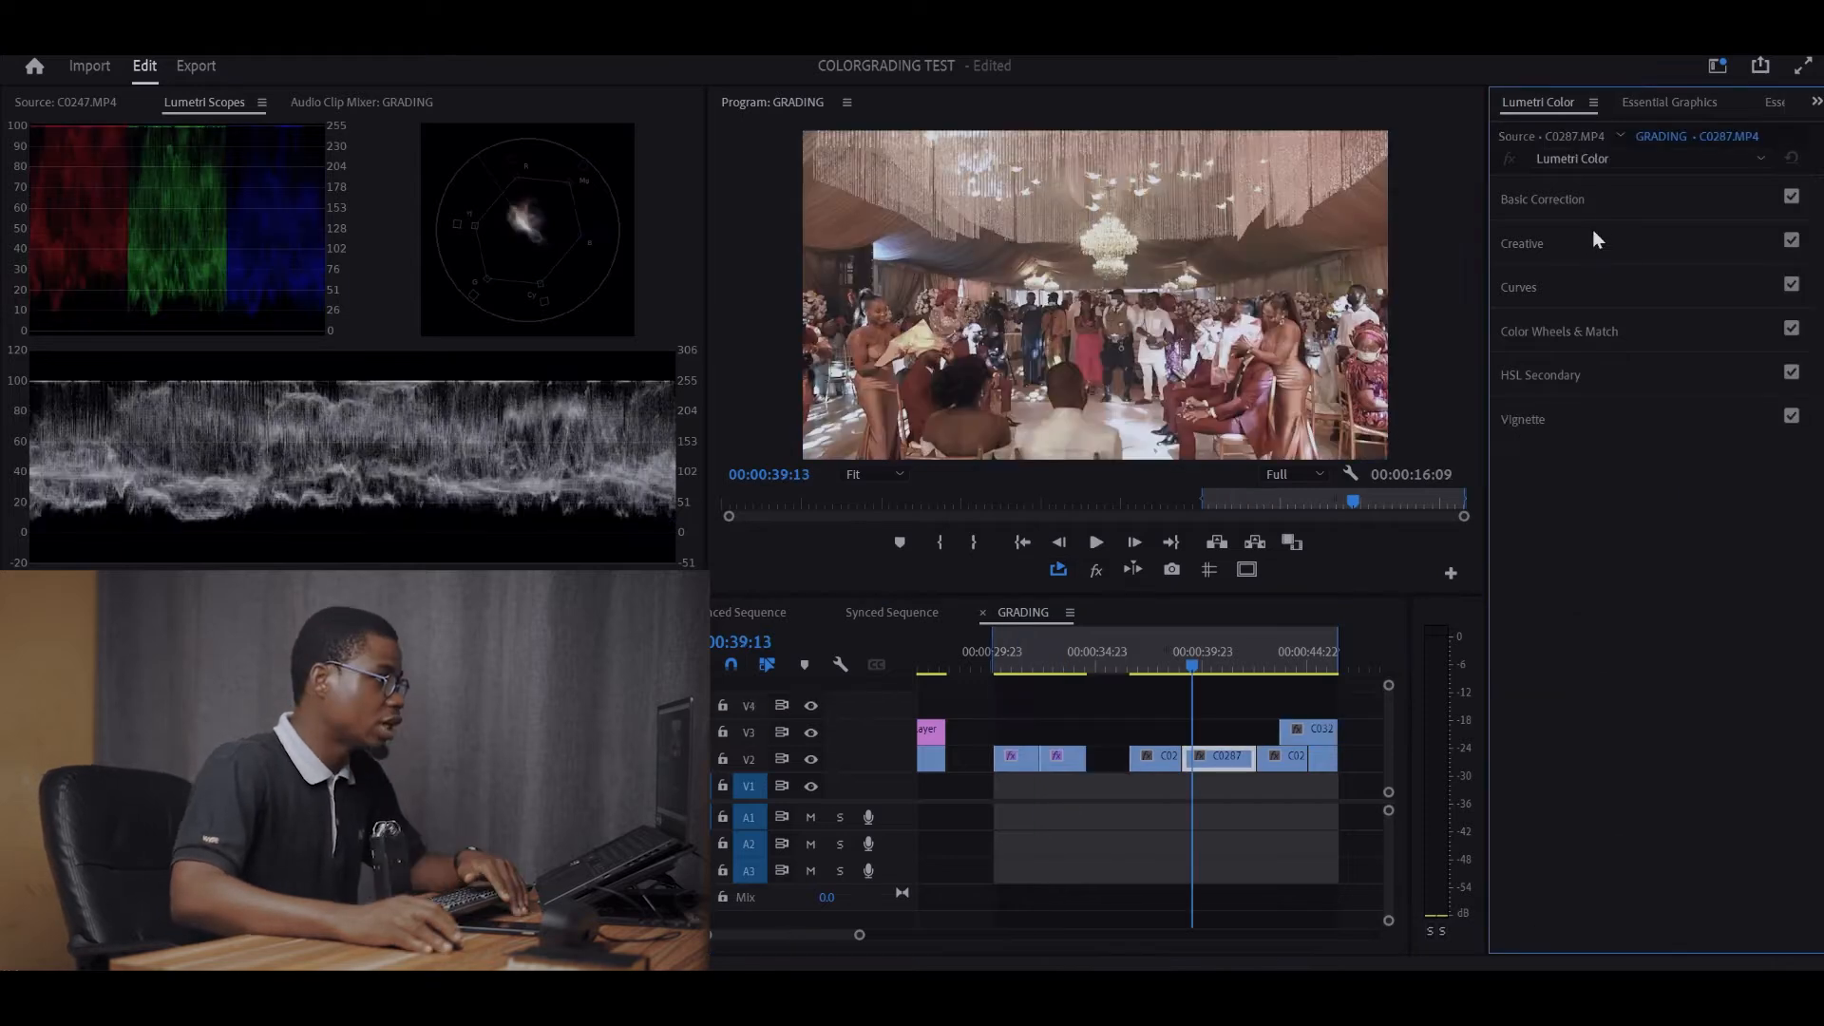
Move clip C0277 on V2 earlier to close the gap before it, and shift clip C0287 slightly earlier.
{"action": "left_click", "coordinate": [1610, 198]}
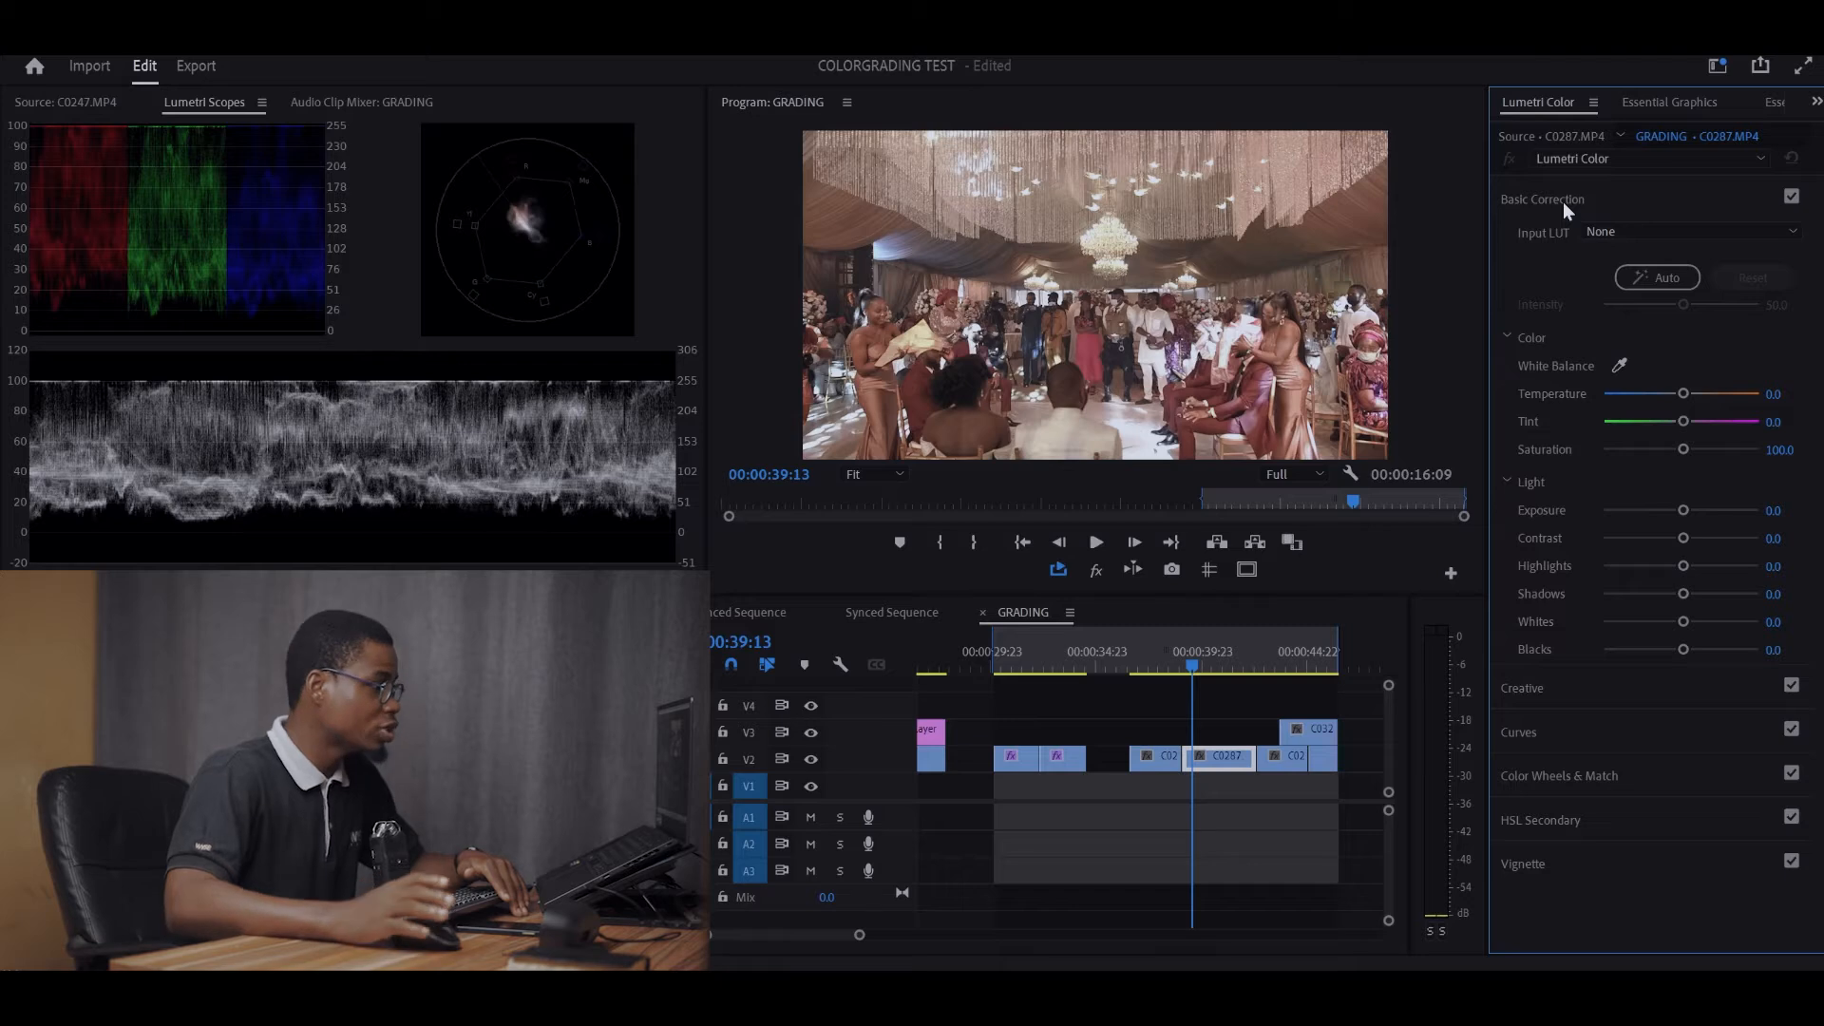
{"action": "left_click_drag", "start_coordinate": [1136, 766], "coordinate": [1092, 766]}
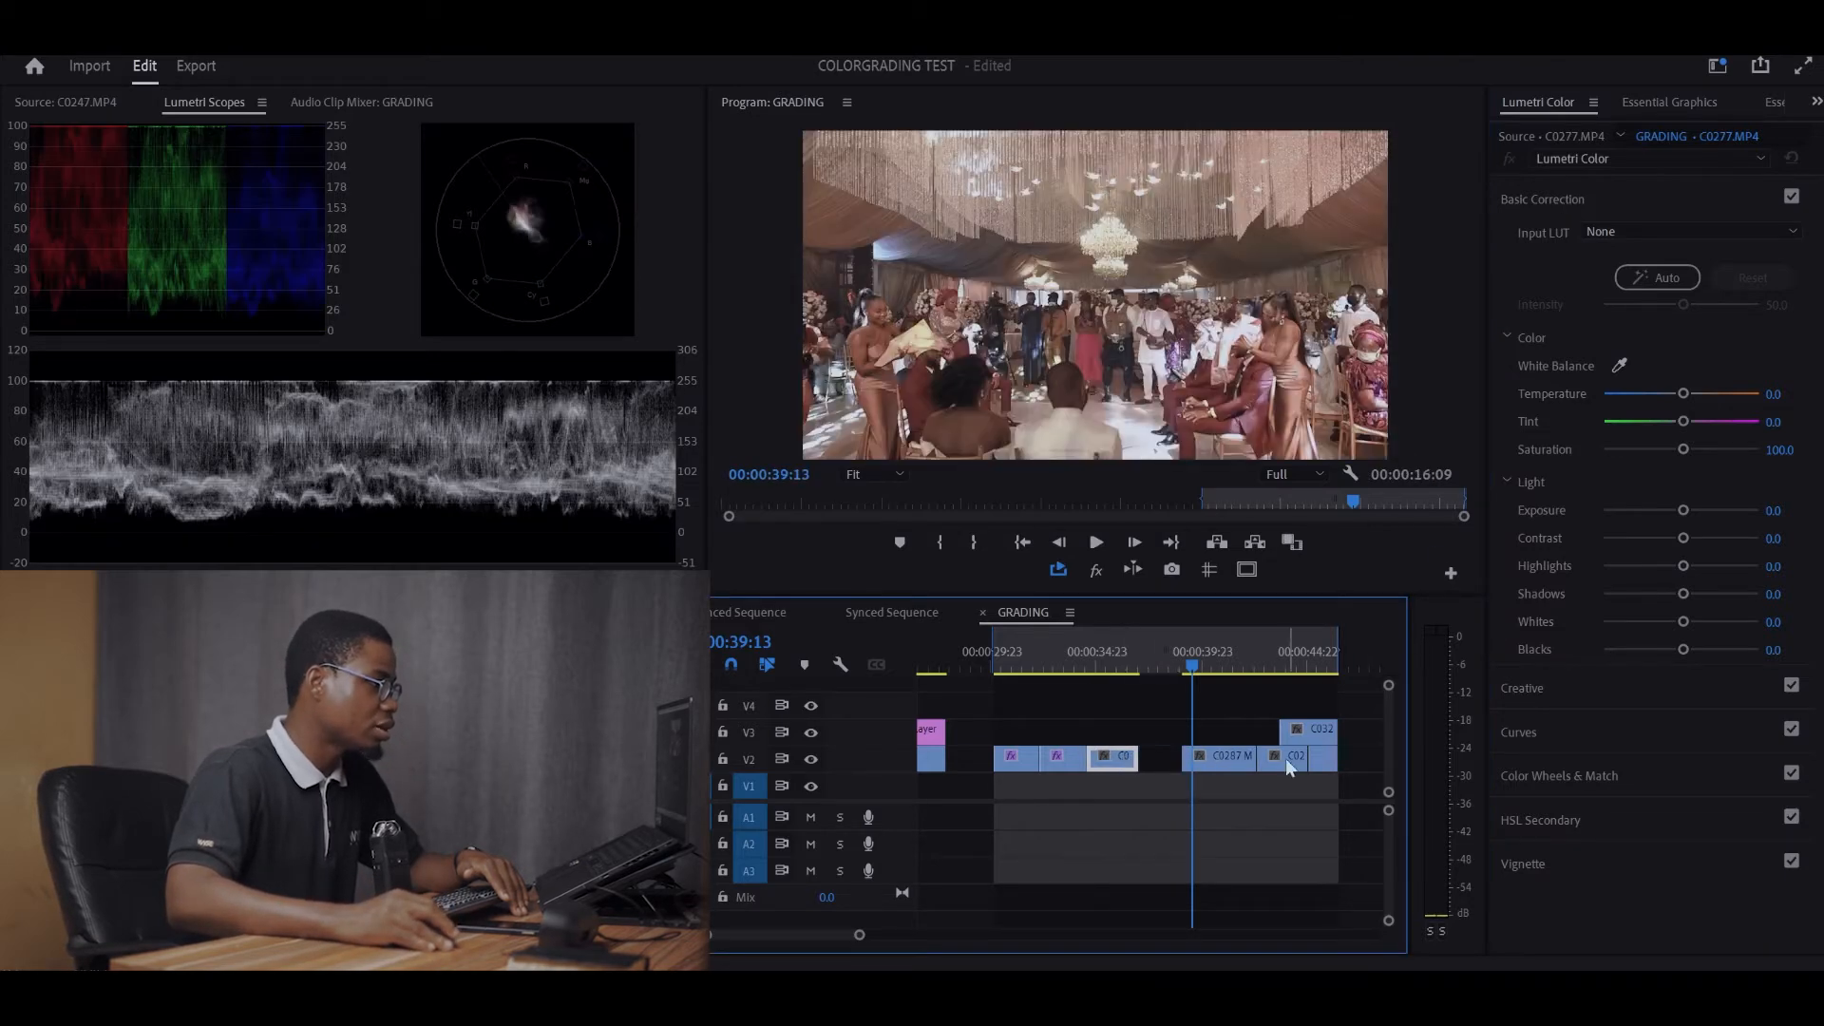
{"action": "left_click_drag", "start_coordinate": [1234, 759], "coordinate": [1216, 760]}
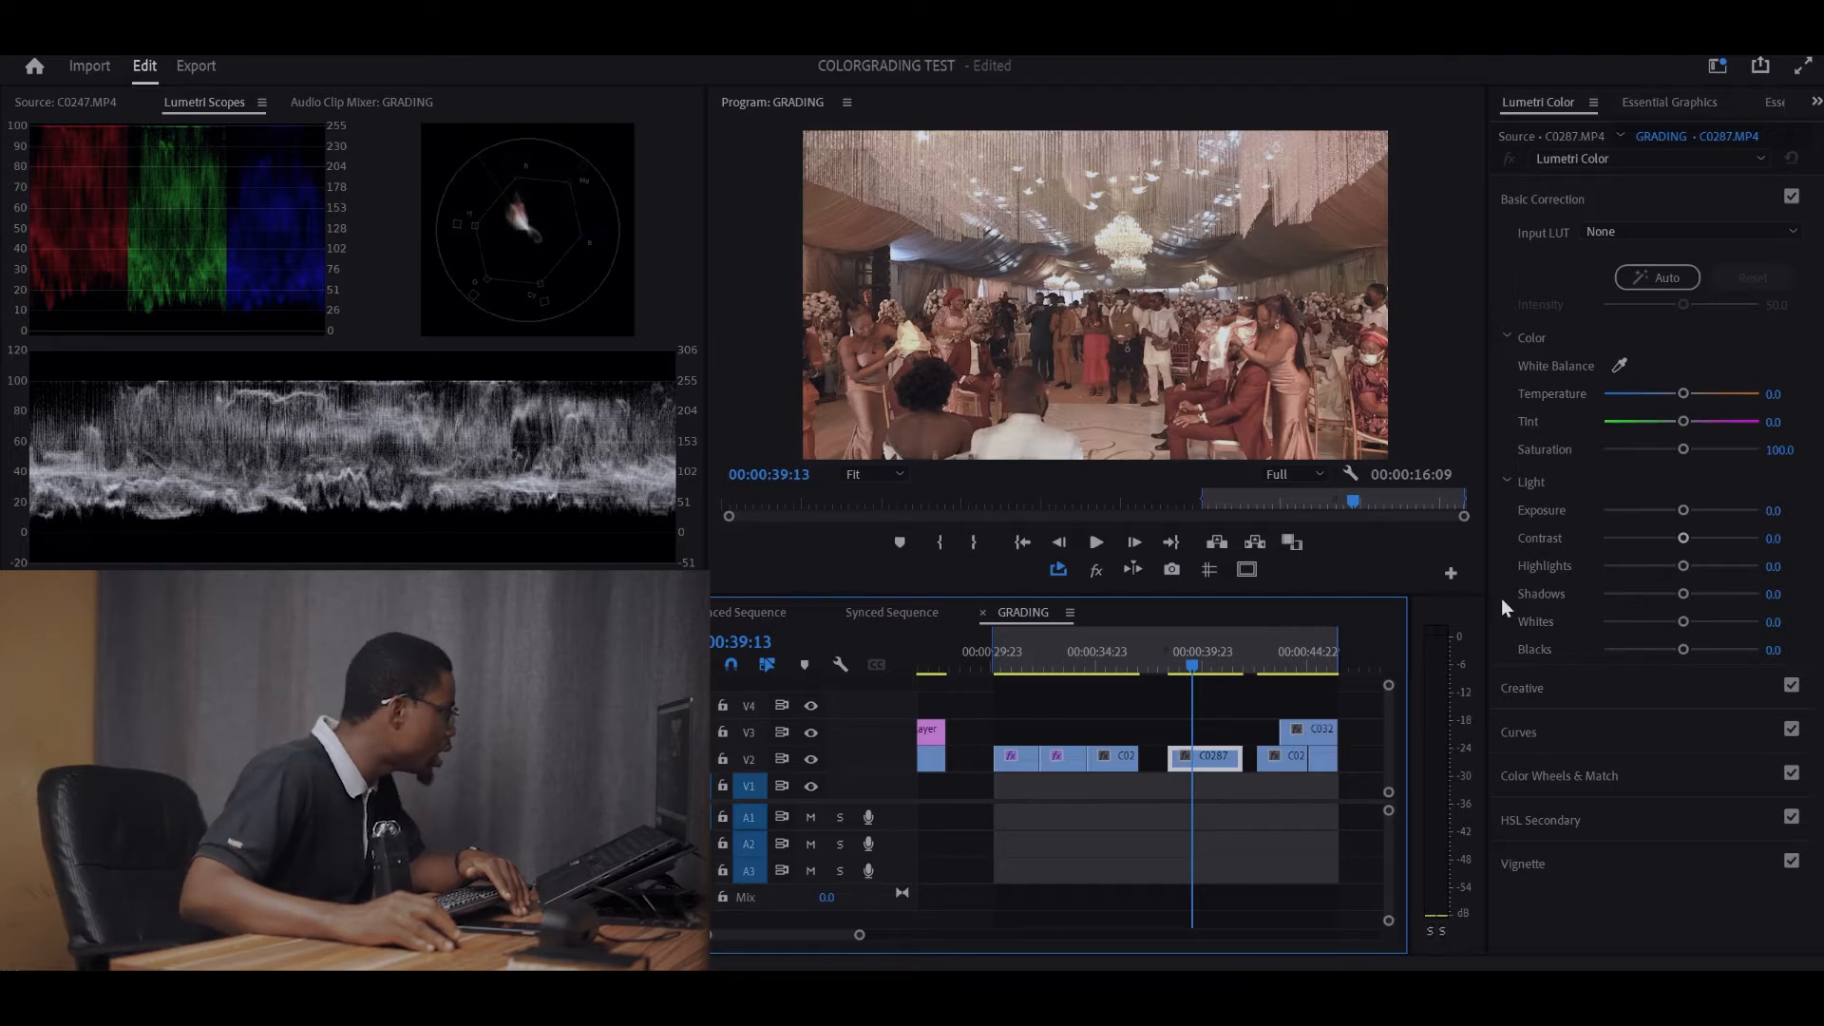
Set clip C0287's Blacks to -15 and reset Whites to 0 after trying a reduction to -8.2.
{"action": "left_click_drag", "start_coordinate": [1678, 648], "coordinate": [1666, 648]}
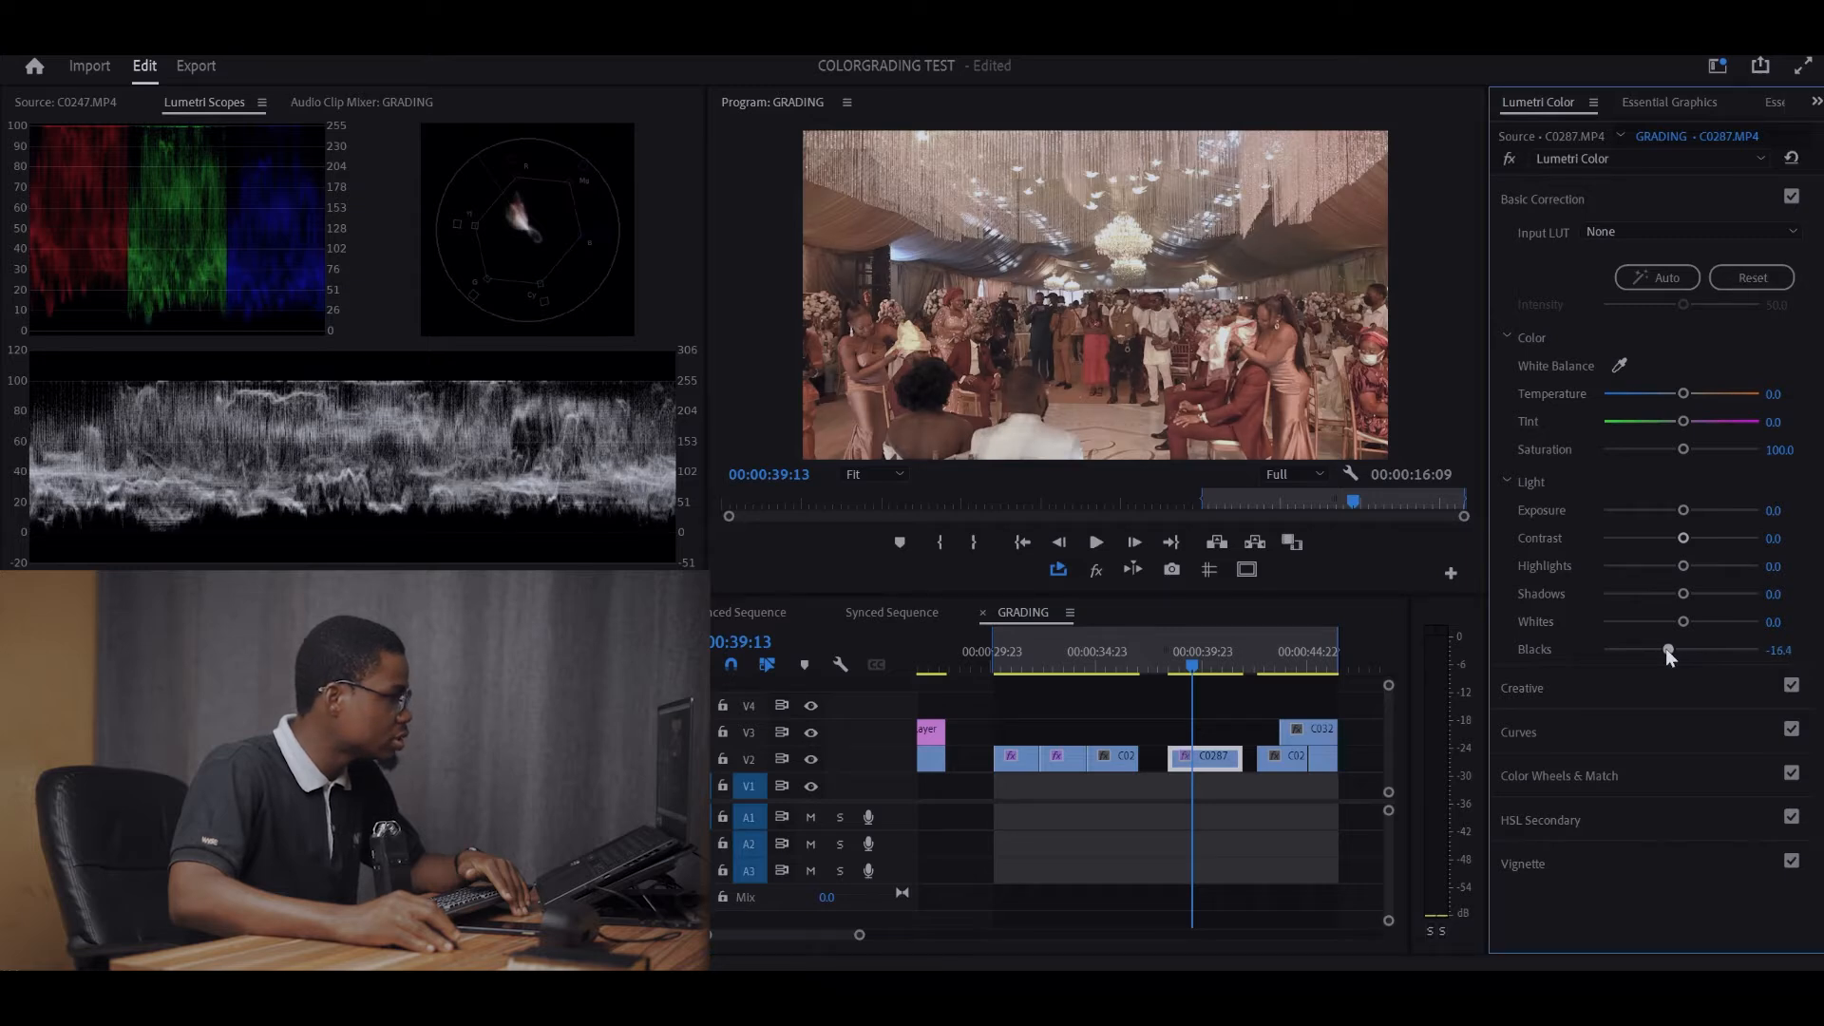
{"action": "left_click", "coordinate": [1782, 649]}
{"action": "type", "text": "-15"}
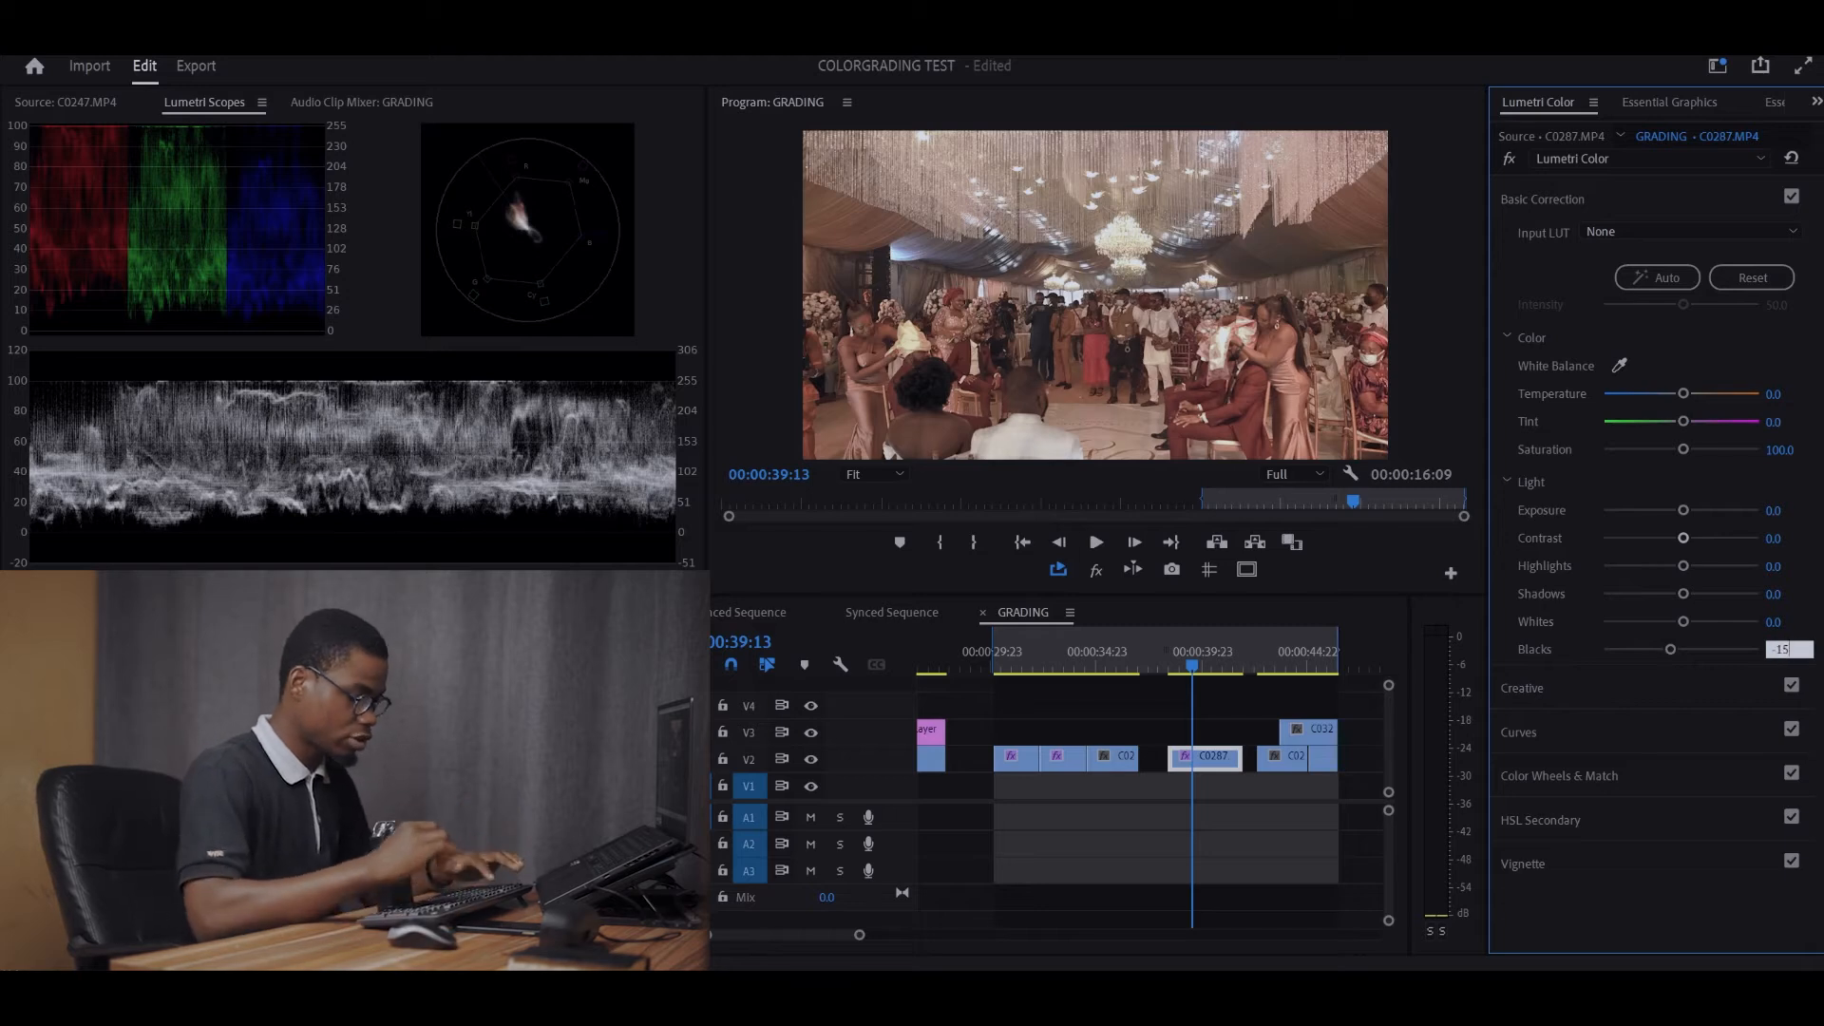
{"action": "key", "text": "Return"}
{"action": "mouse_move", "coordinate": [1685, 619]}
{"action": "left_mouse_down"}
{"action": "mouse_move", "coordinate": [1701, 623]}
{"action": "mouse_move", "coordinate": [1674, 624]}
{"action": "left_mouse_up"}
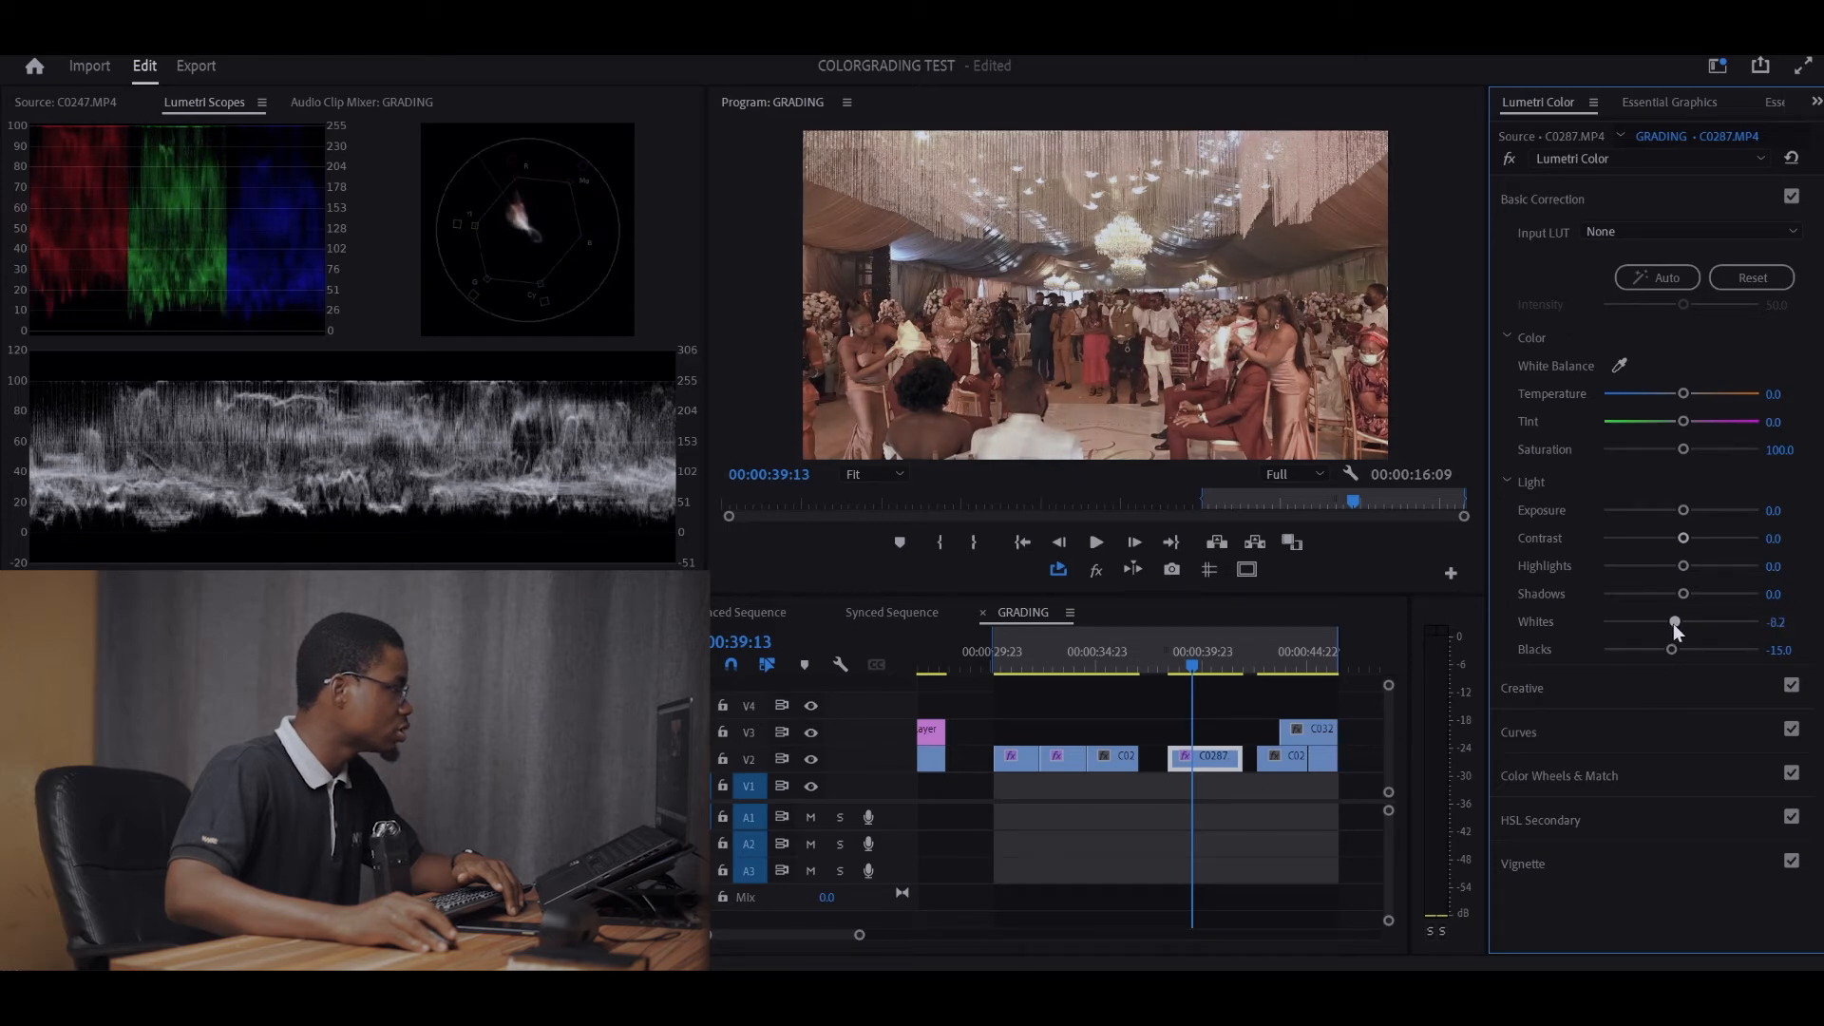
{"action": "double_click", "coordinate": [1674, 623]}
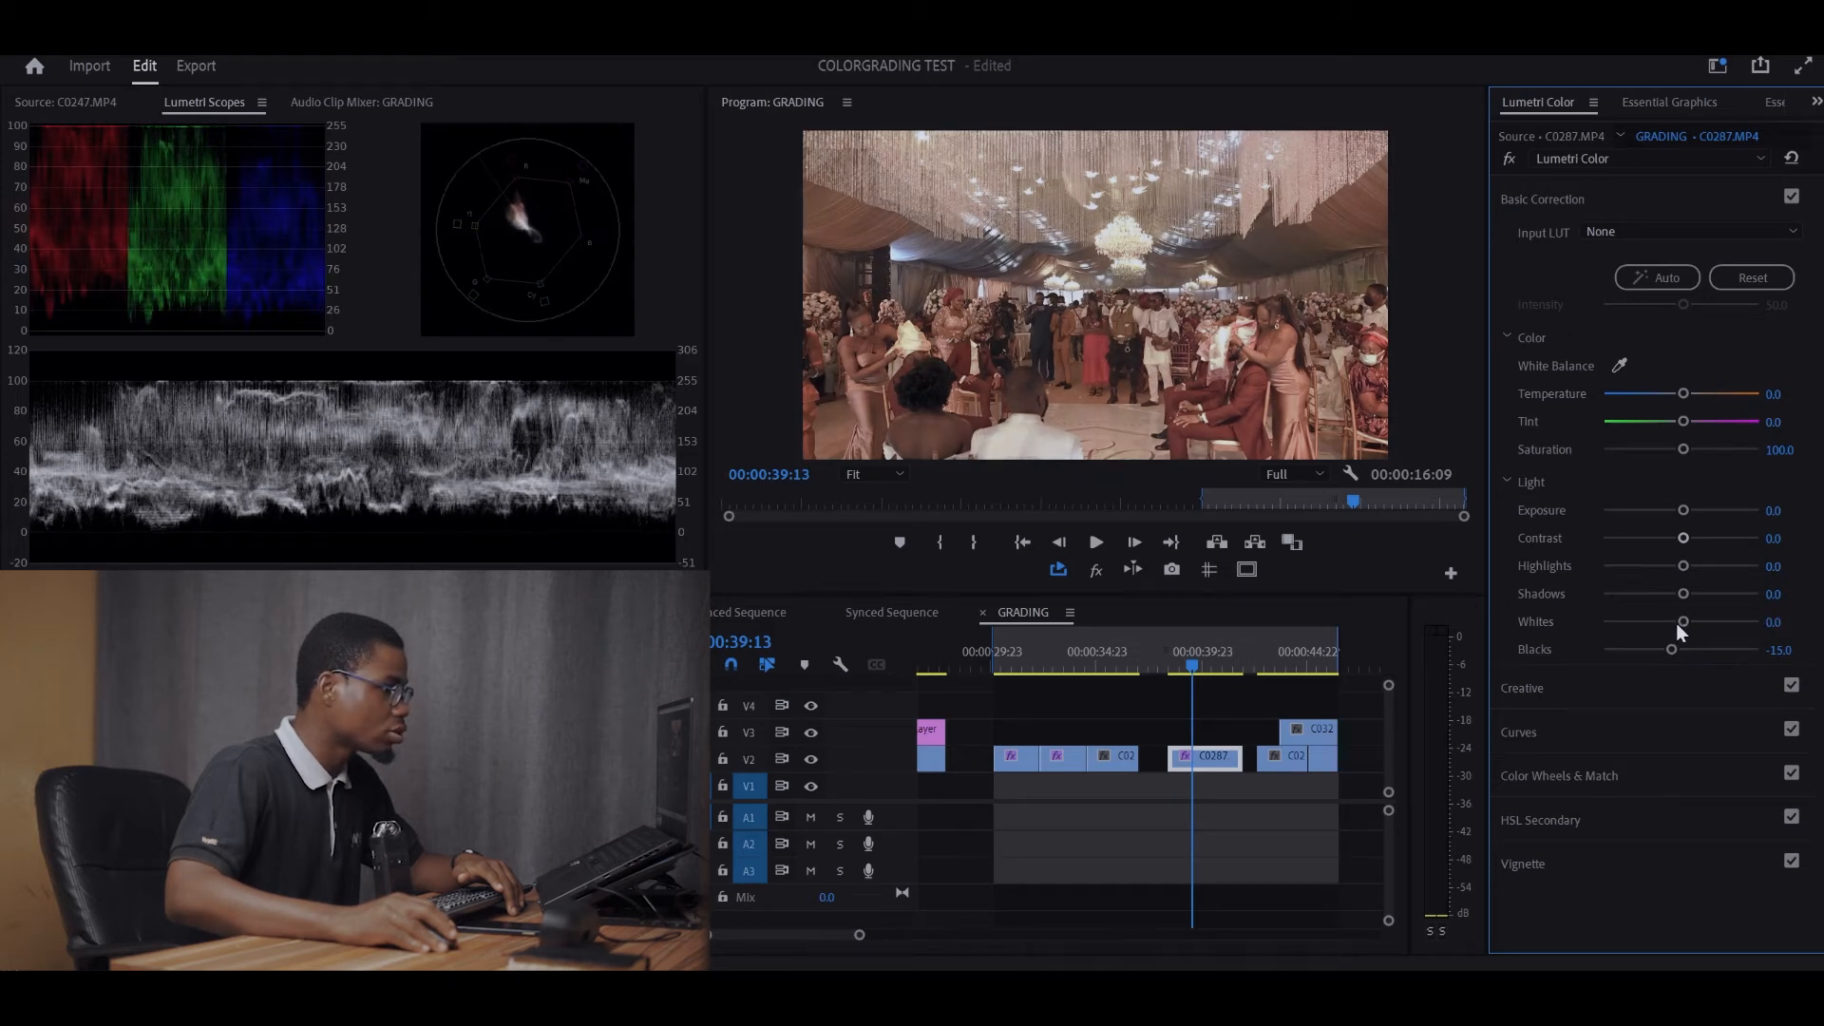
Raise Shadows to 5.5 and lower Highlights to -37.0 in the clip's basic correction.
{"action": "left_click_drag", "start_coordinate": [1683, 592], "coordinate": [1684, 595]}
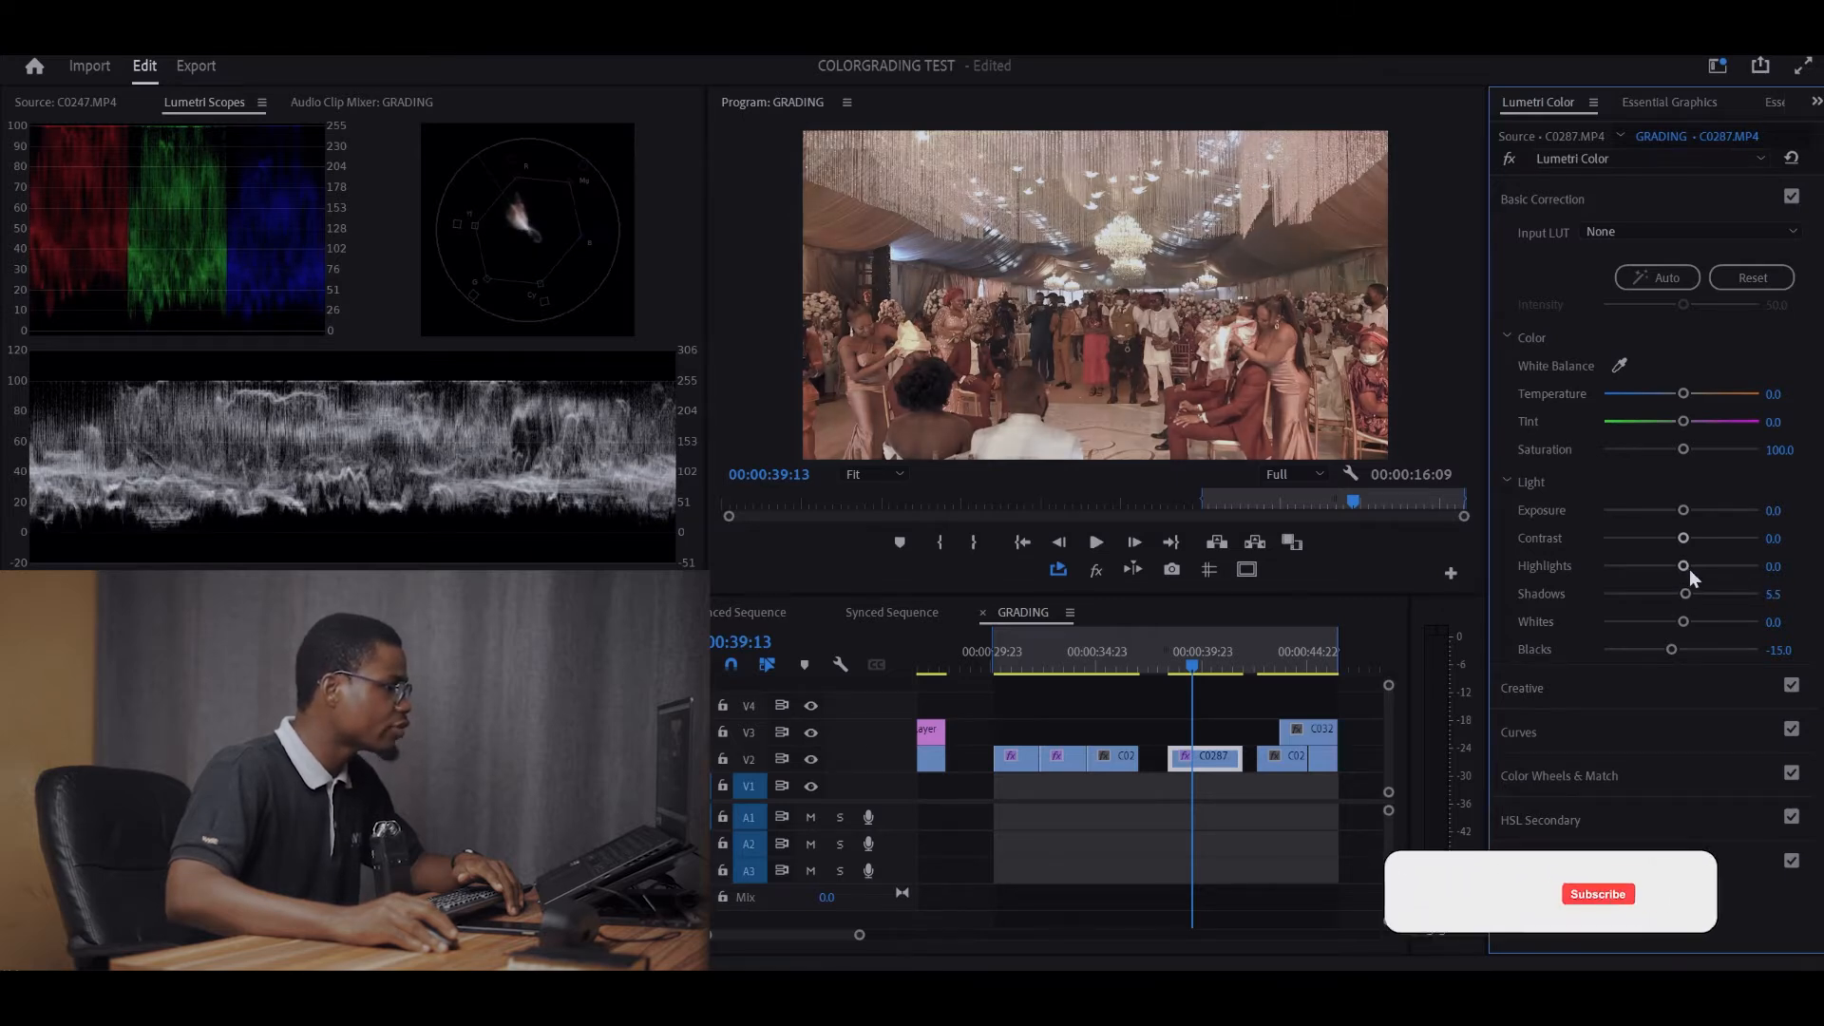
{"action": "left_click_drag", "start_coordinate": [1684, 567], "coordinate": [1666, 571]}
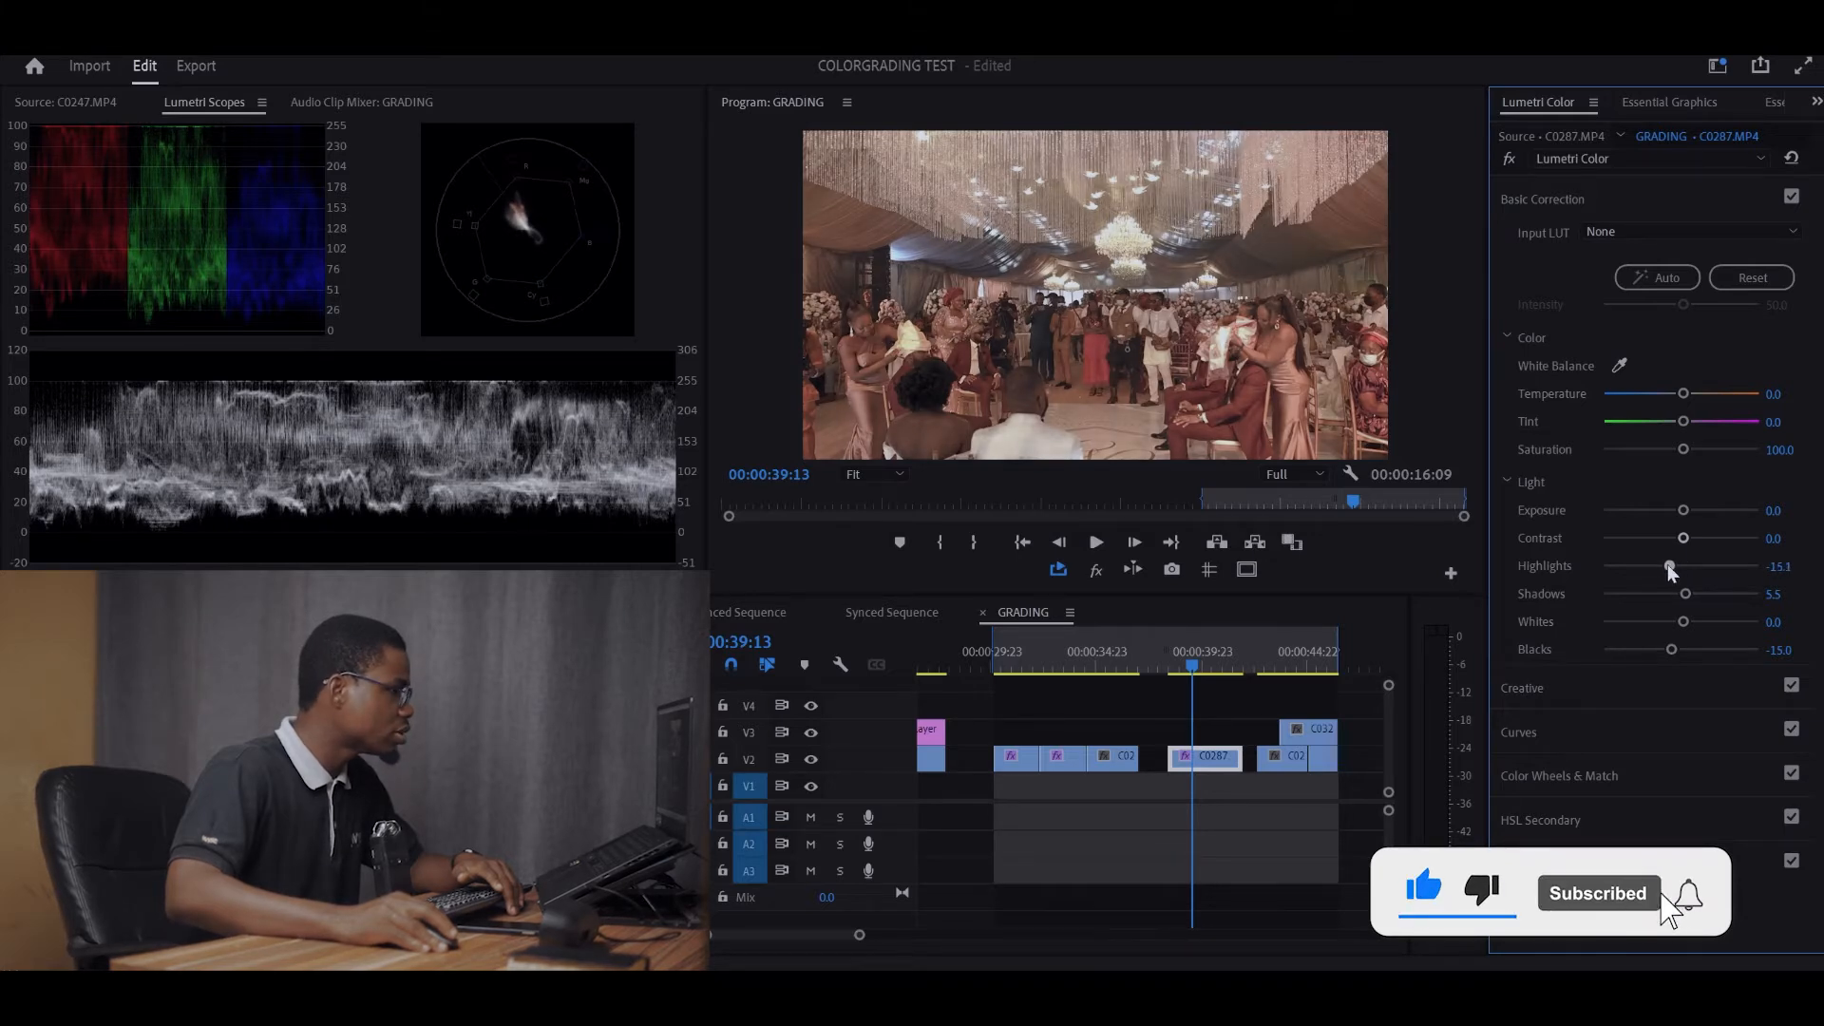
{"action": "mouse_move", "coordinate": [1664, 567]}
{"action": "left_mouse_down"}
{"action": "mouse_move", "coordinate": [1628, 561]}
{"action": "mouse_move", "coordinate": [1652, 565]}
{"action": "left_mouse_up"}
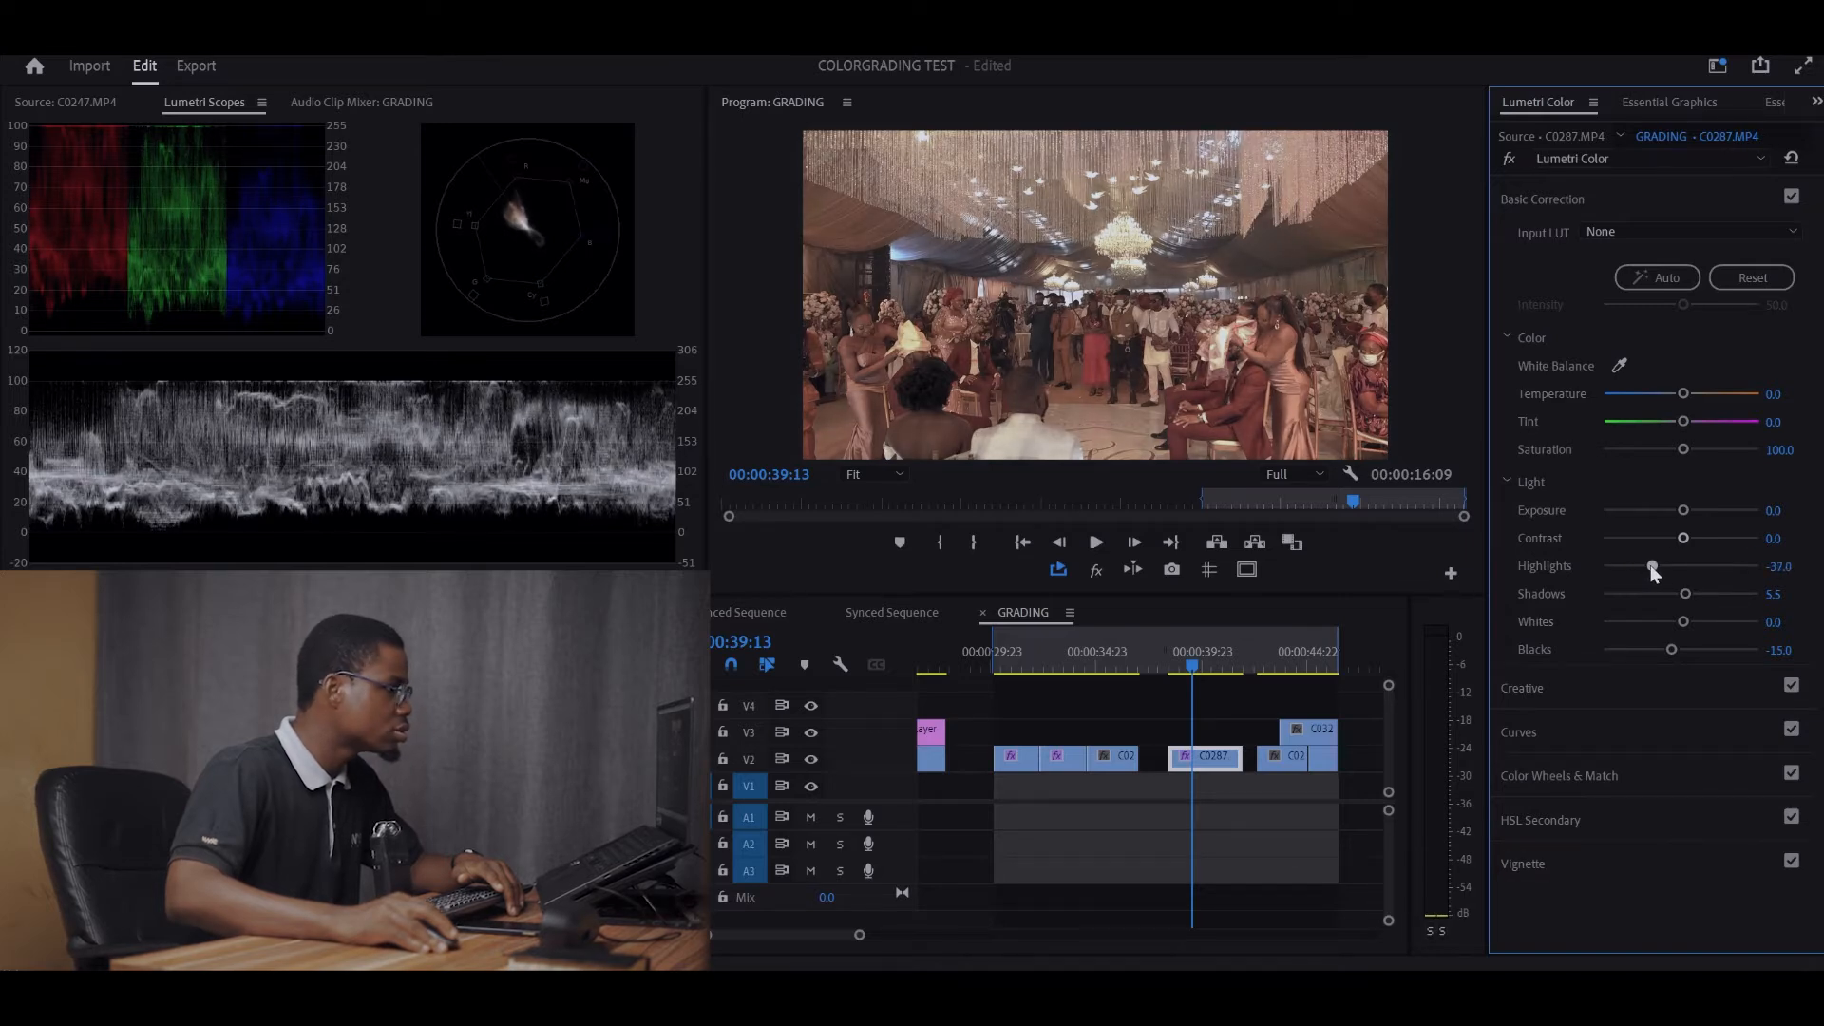
{"action": "left_click_drag", "start_coordinate": [1683, 507], "coordinate": [1674, 508]}
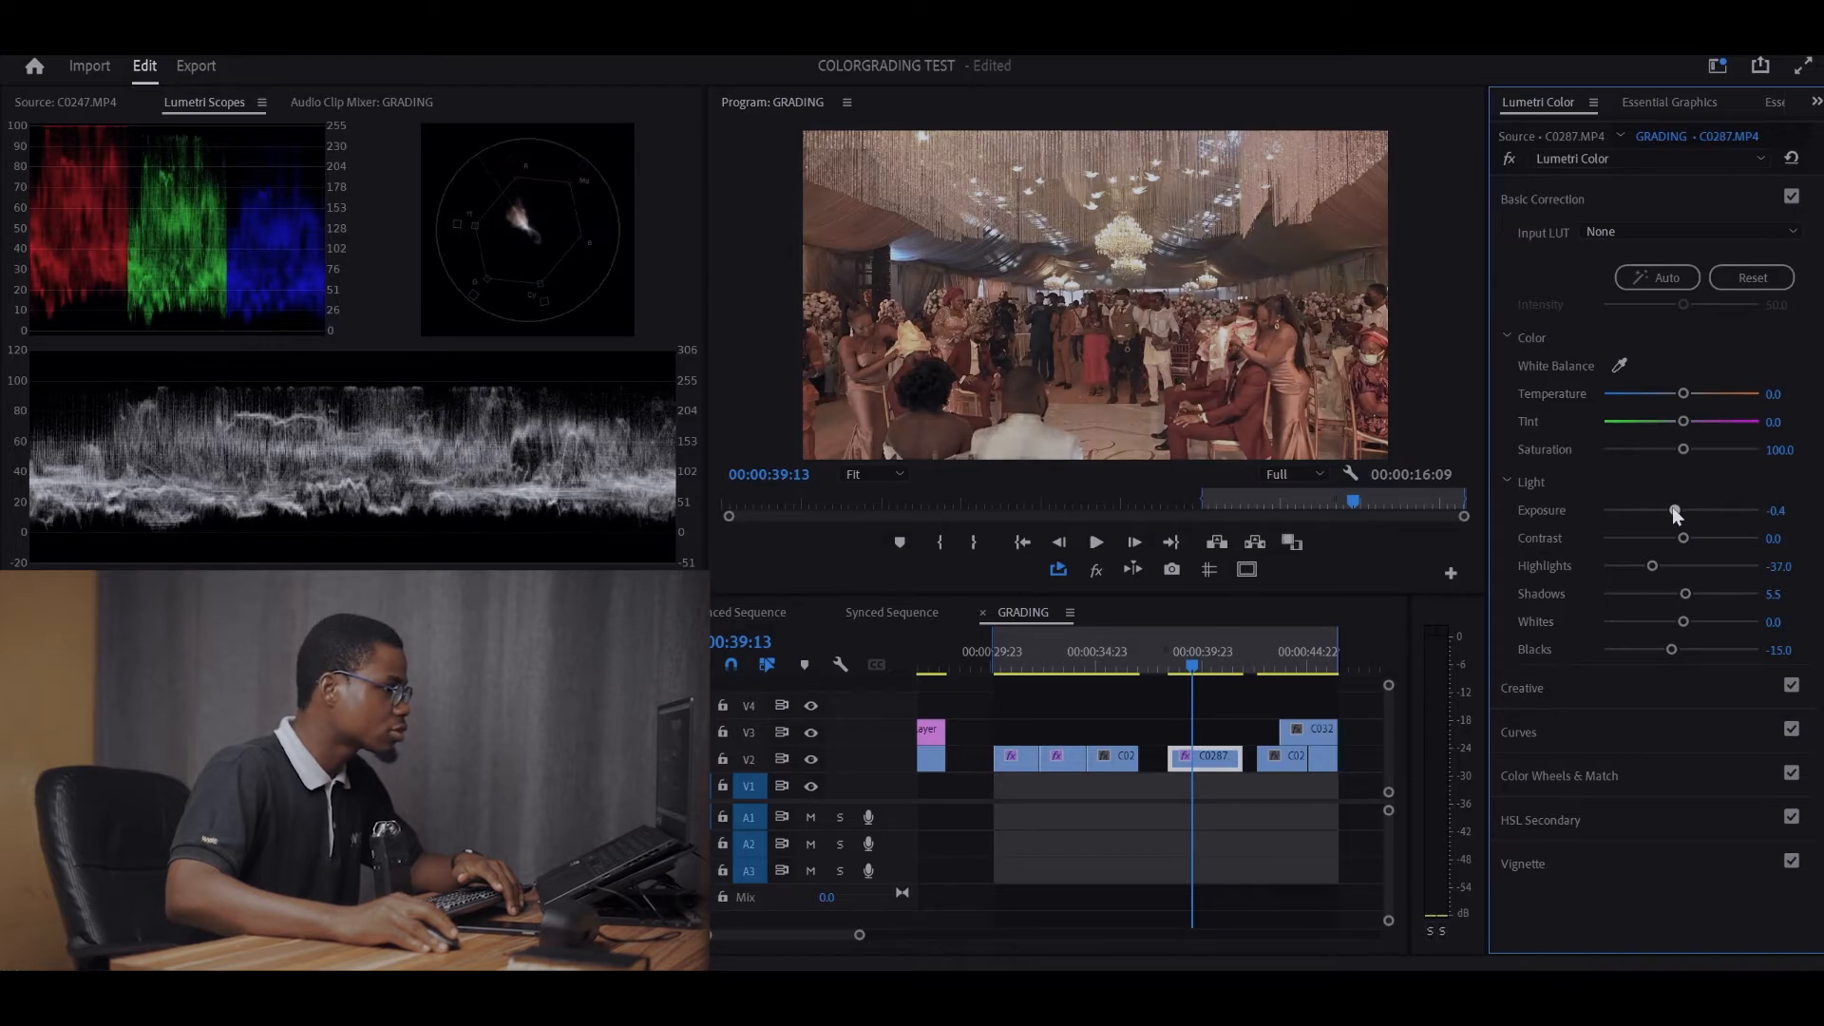
{"action": "left_click_drag", "start_coordinate": [1673, 510], "coordinate": [1679, 511]}
{"action": "double_click", "coordinate": [1678, 509]}
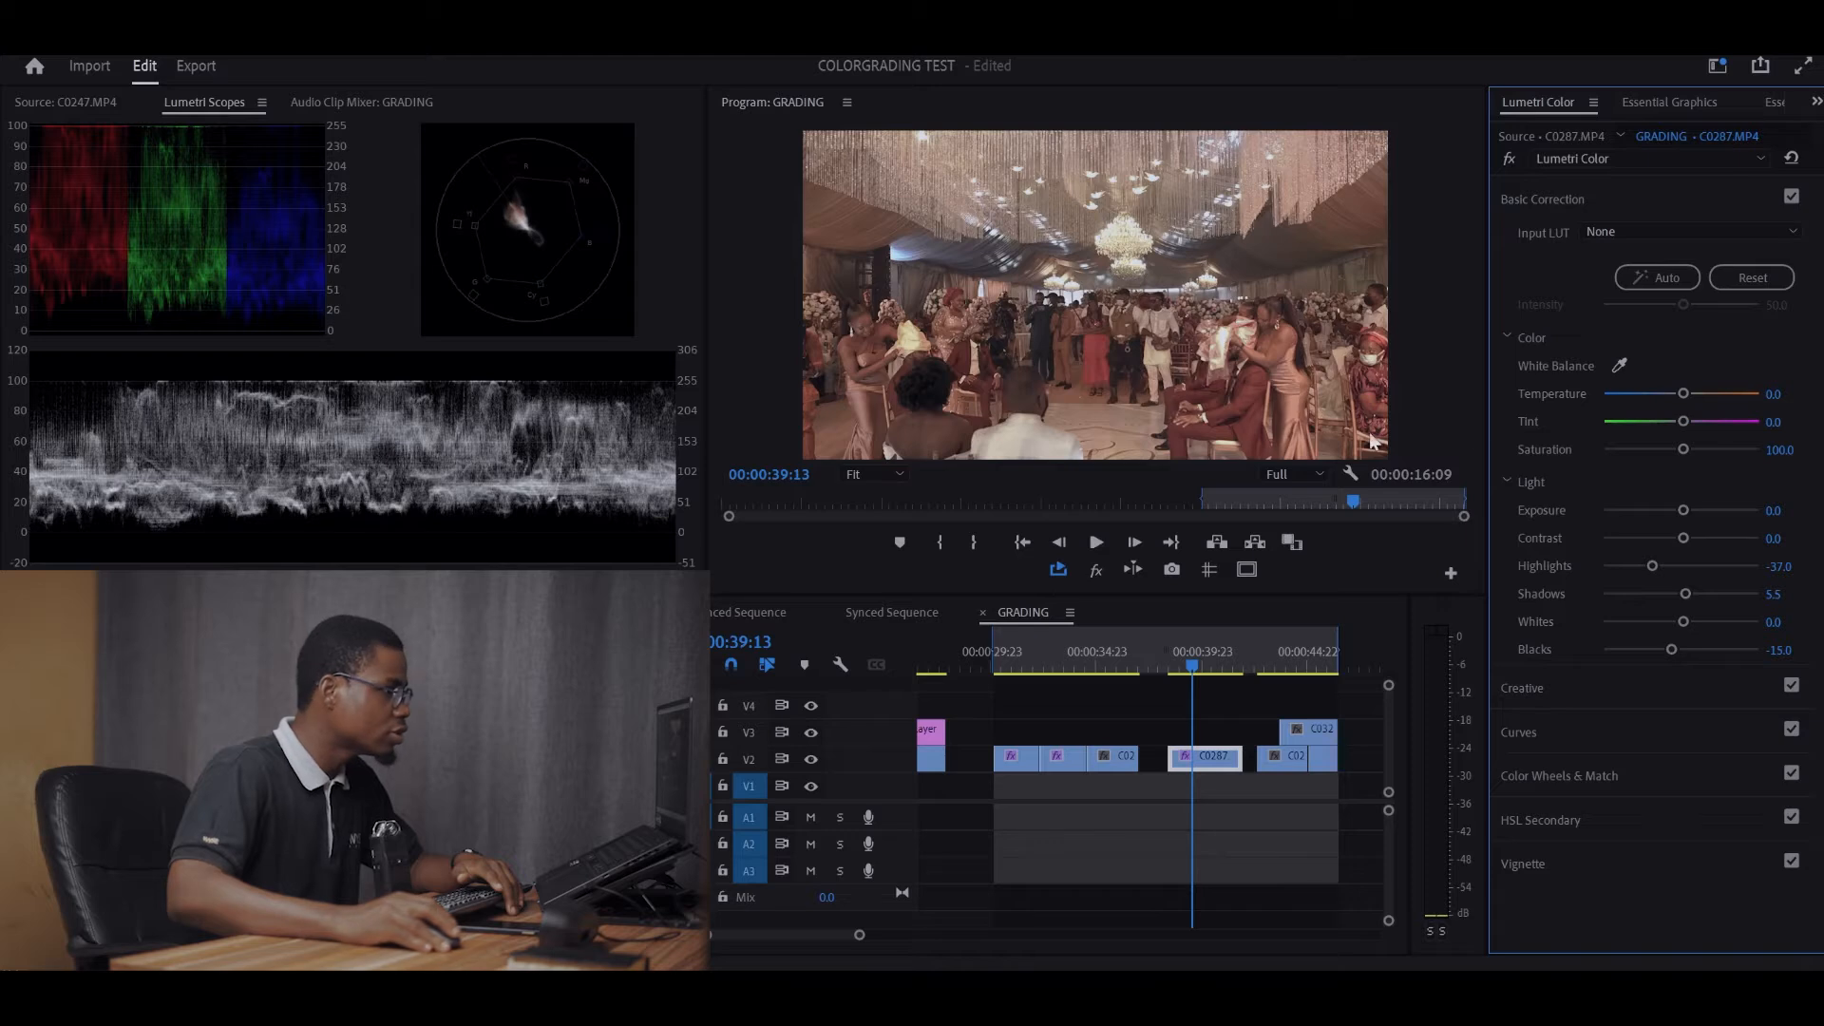
Rebalance the clip's light with Highlights at -49.3, Shadows at 8.2, Whites at -27.4 and Blacks at -12.3.
{"action": "left_click_drag", "start_coordinate": [1652, 566], "coordinate": [1668, 568]}
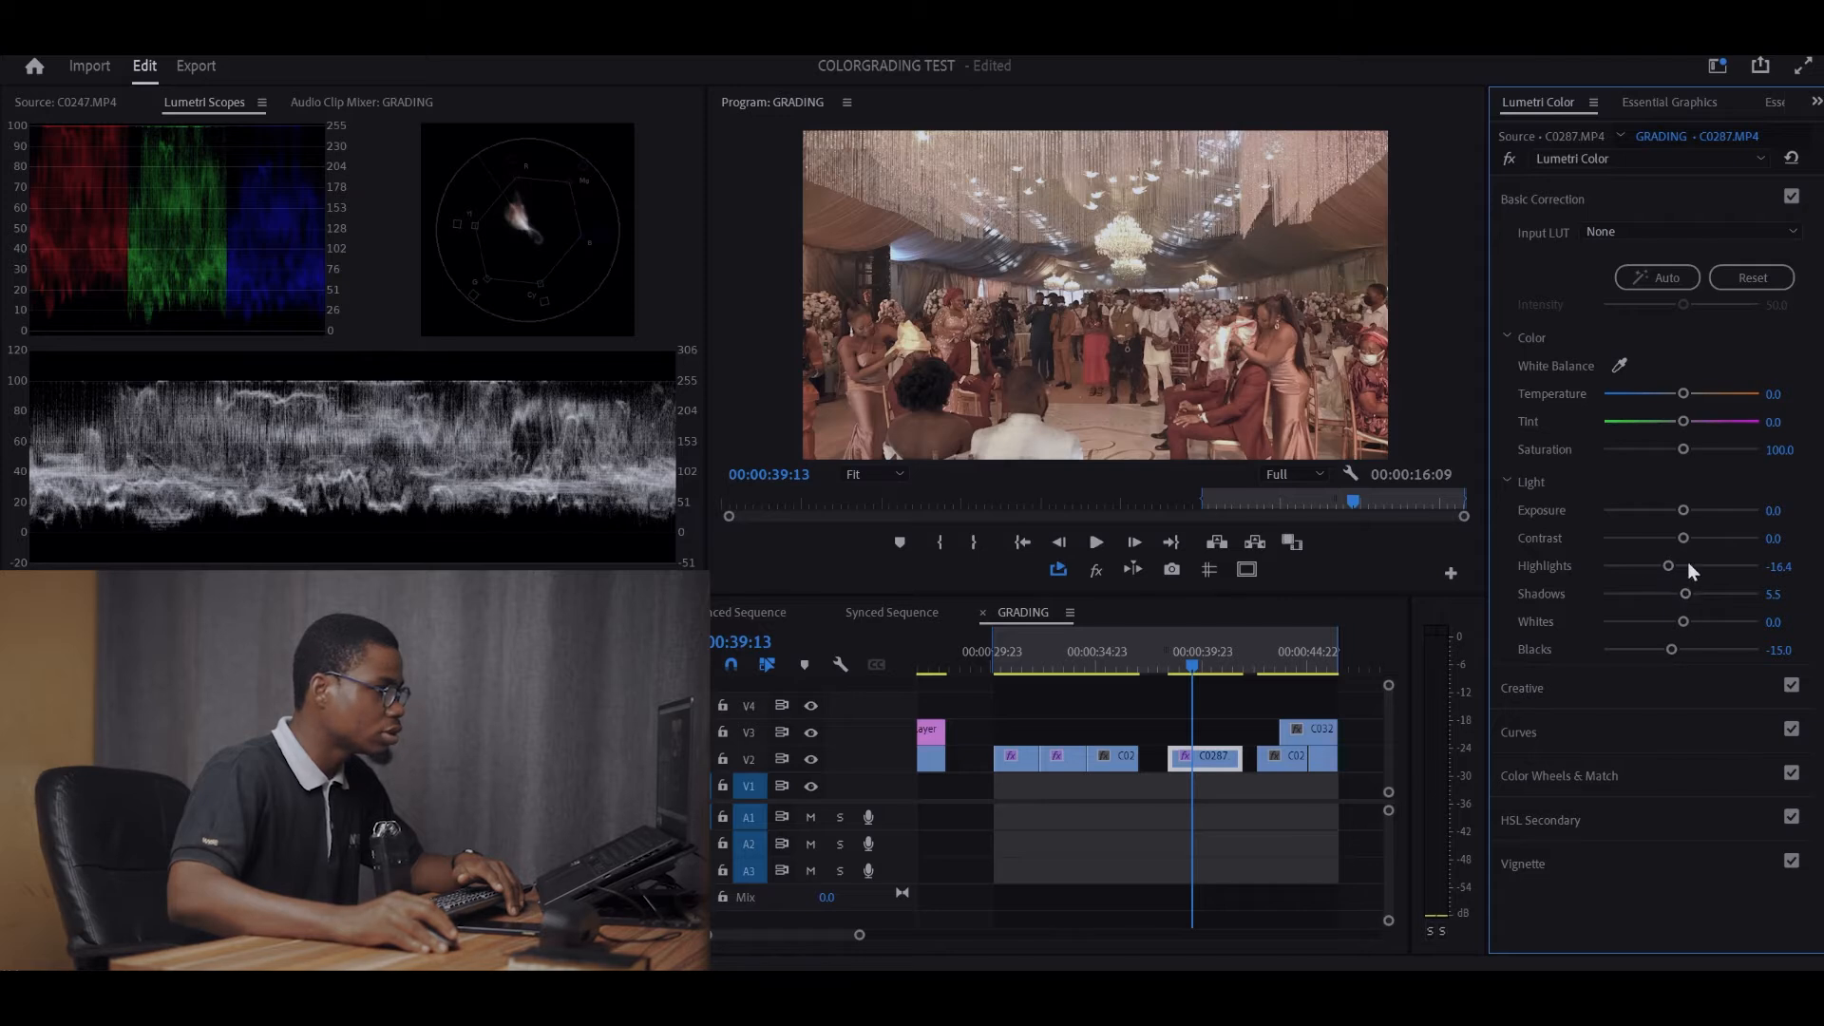
{"action": "left_click_drag", "start_coordinate": [1684, 593], "coordinate": [1697, 595]}
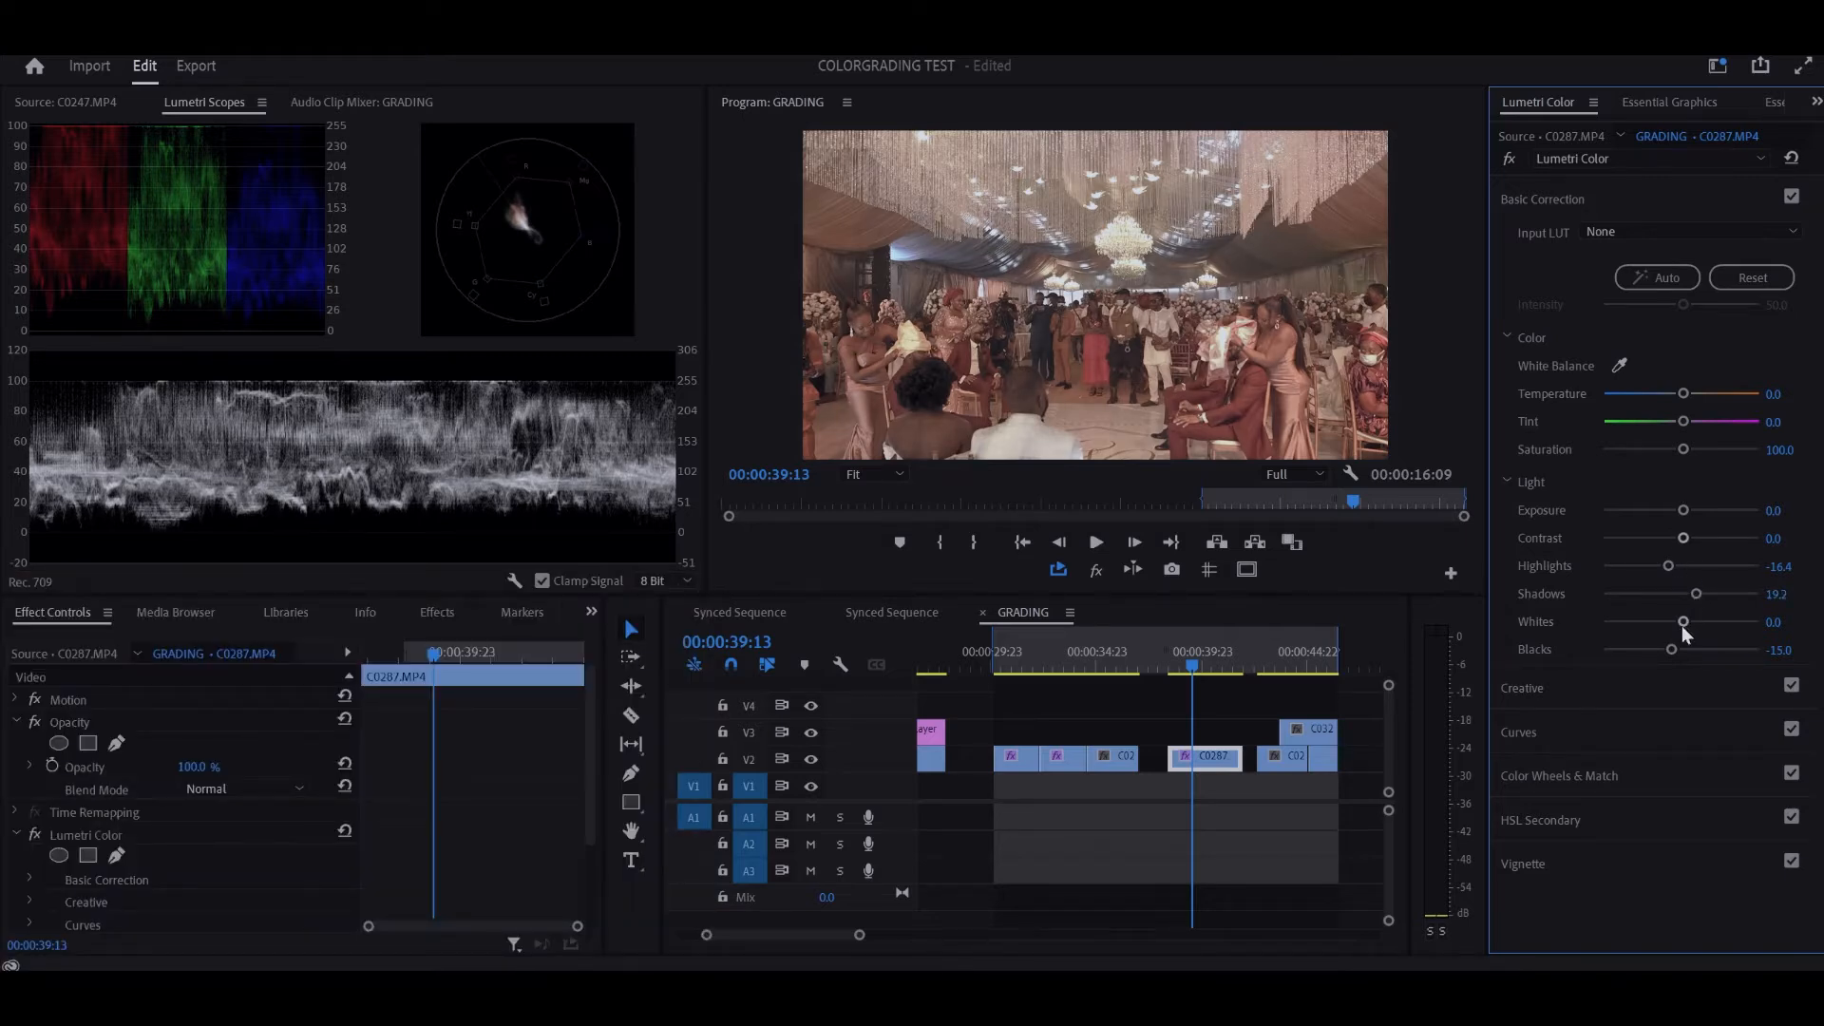
{"action": "mouse_move", "coordinate": [1674, 651]}
{"action": "left_mouse_down"}
{"action": "mouse_move", "coordinate": [1689, 622]}
{"action": "mouse_move", "coordinate": [1665, 632]}
{"action": "mouse_move", "coordinate": [1696, 627]}
{"action": "left_mouse_up"}
{"action": "left_click_drag", "start_coordinate": [1660, 566], "coordinate": [1660, 624]}
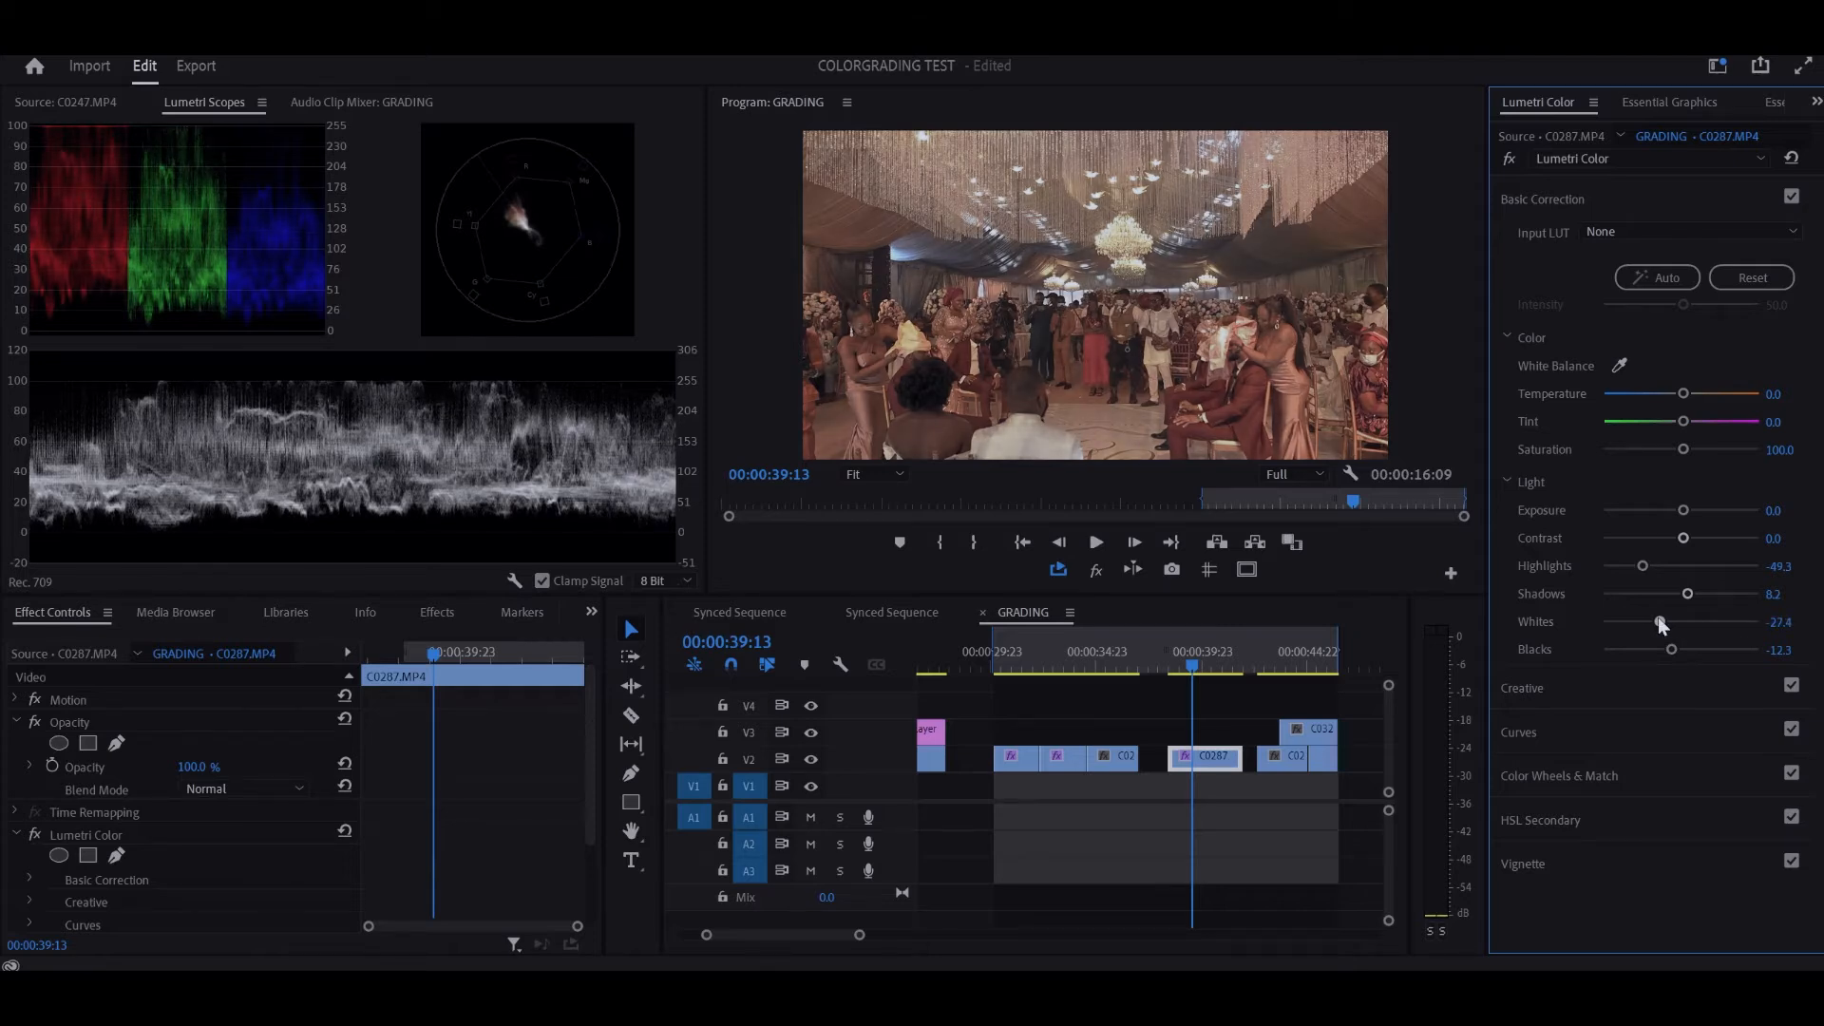
Readjust the clip's light with Whites at 21.9, Highlights at -19.2 and Exposure at -0.3.
{"action": "left_click_drag", "start_coordinate": [1660, 624], "coordinate": [1698, 624]}
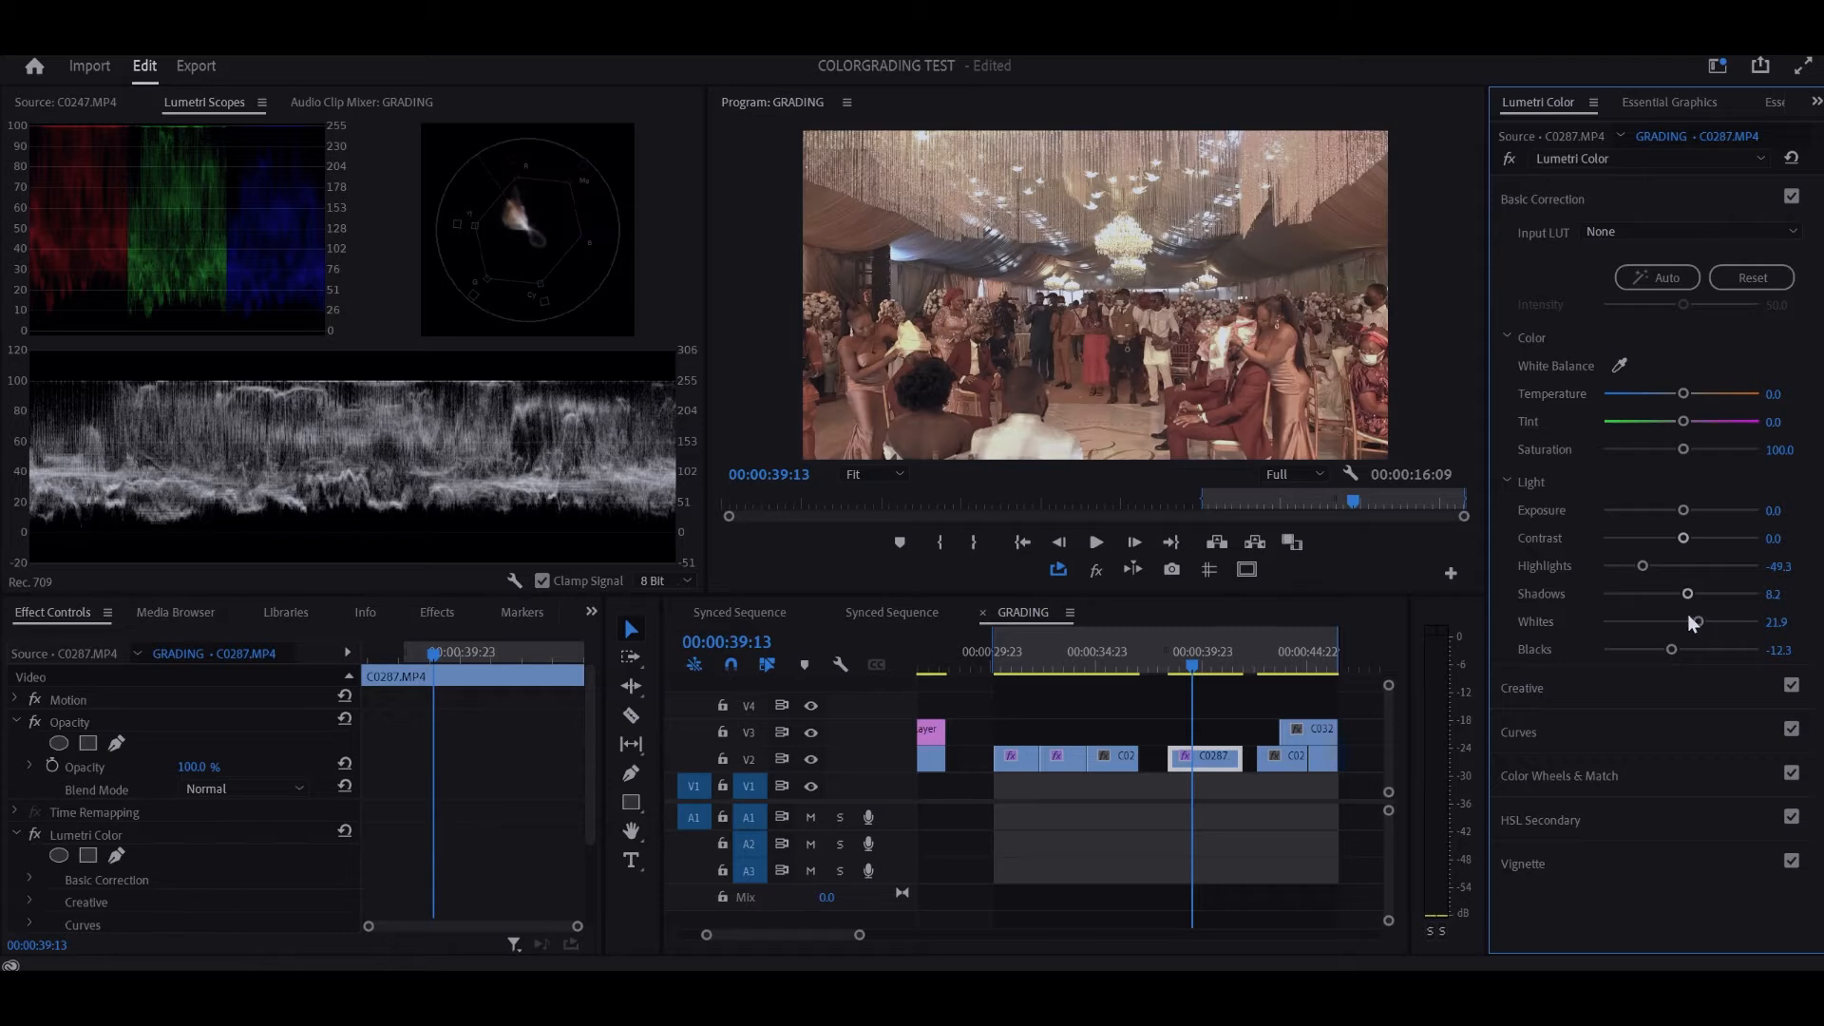
{"action": "left_click_drag", "start_coordinate": [1646, 567], "coordinate": [1677, 511]}
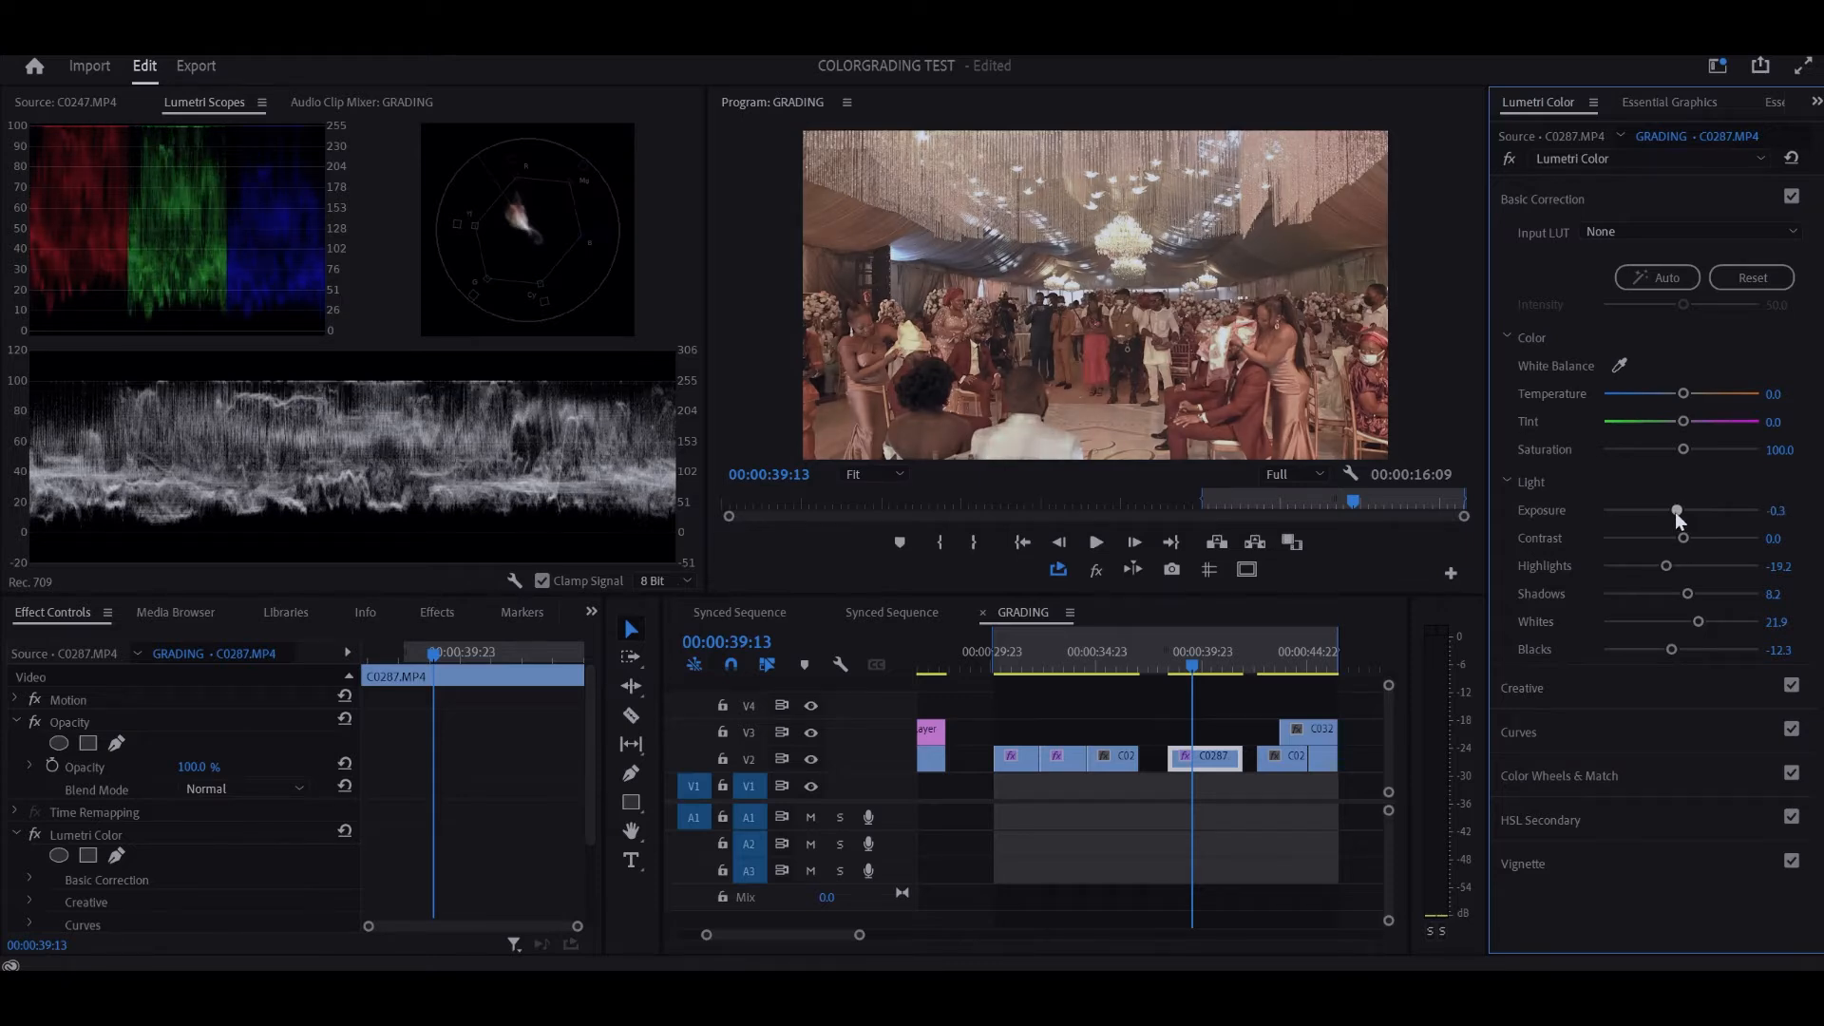
{"action": "left_click_drag", "start_coordinate": [1677, 513], "coordinate": [1674, 511]}
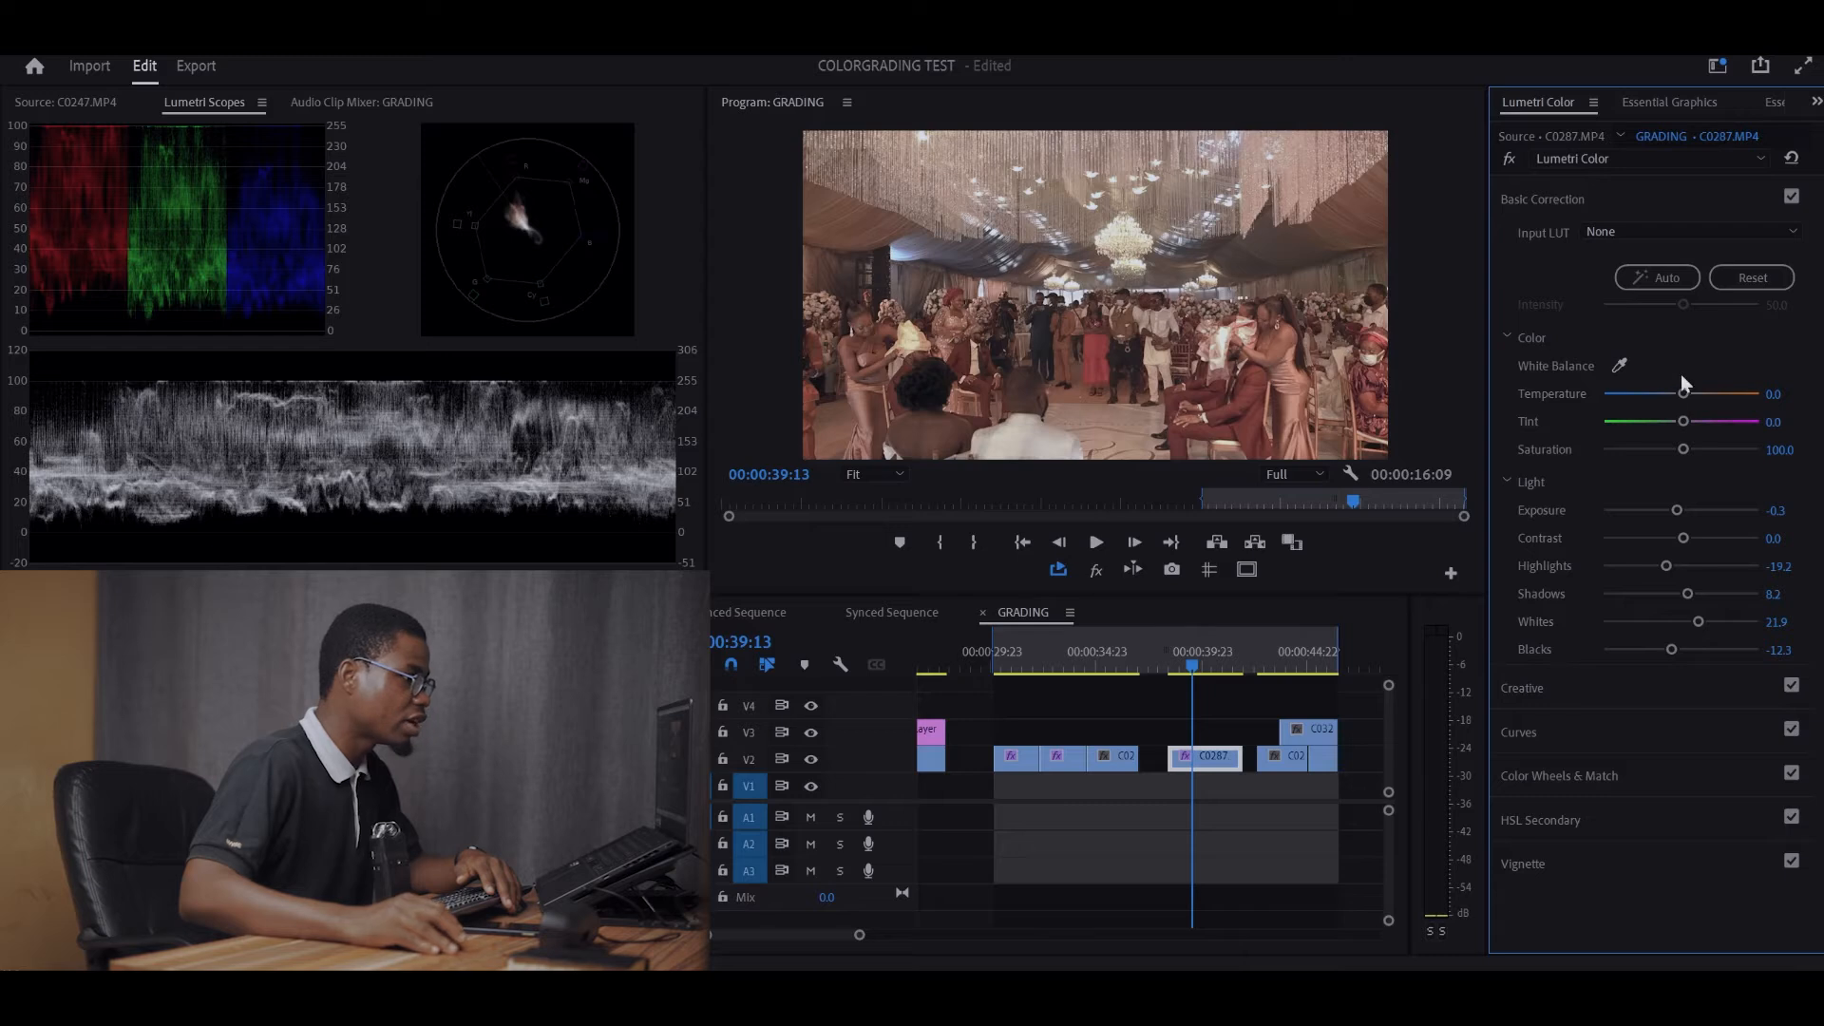
Cool the clip's white balance by setting Temperature to -52.1 and Tint to 5.5.
{"action": "left_click_drag", "start_coordinate": [1677, 389], "coordinate": [1646, 404]}
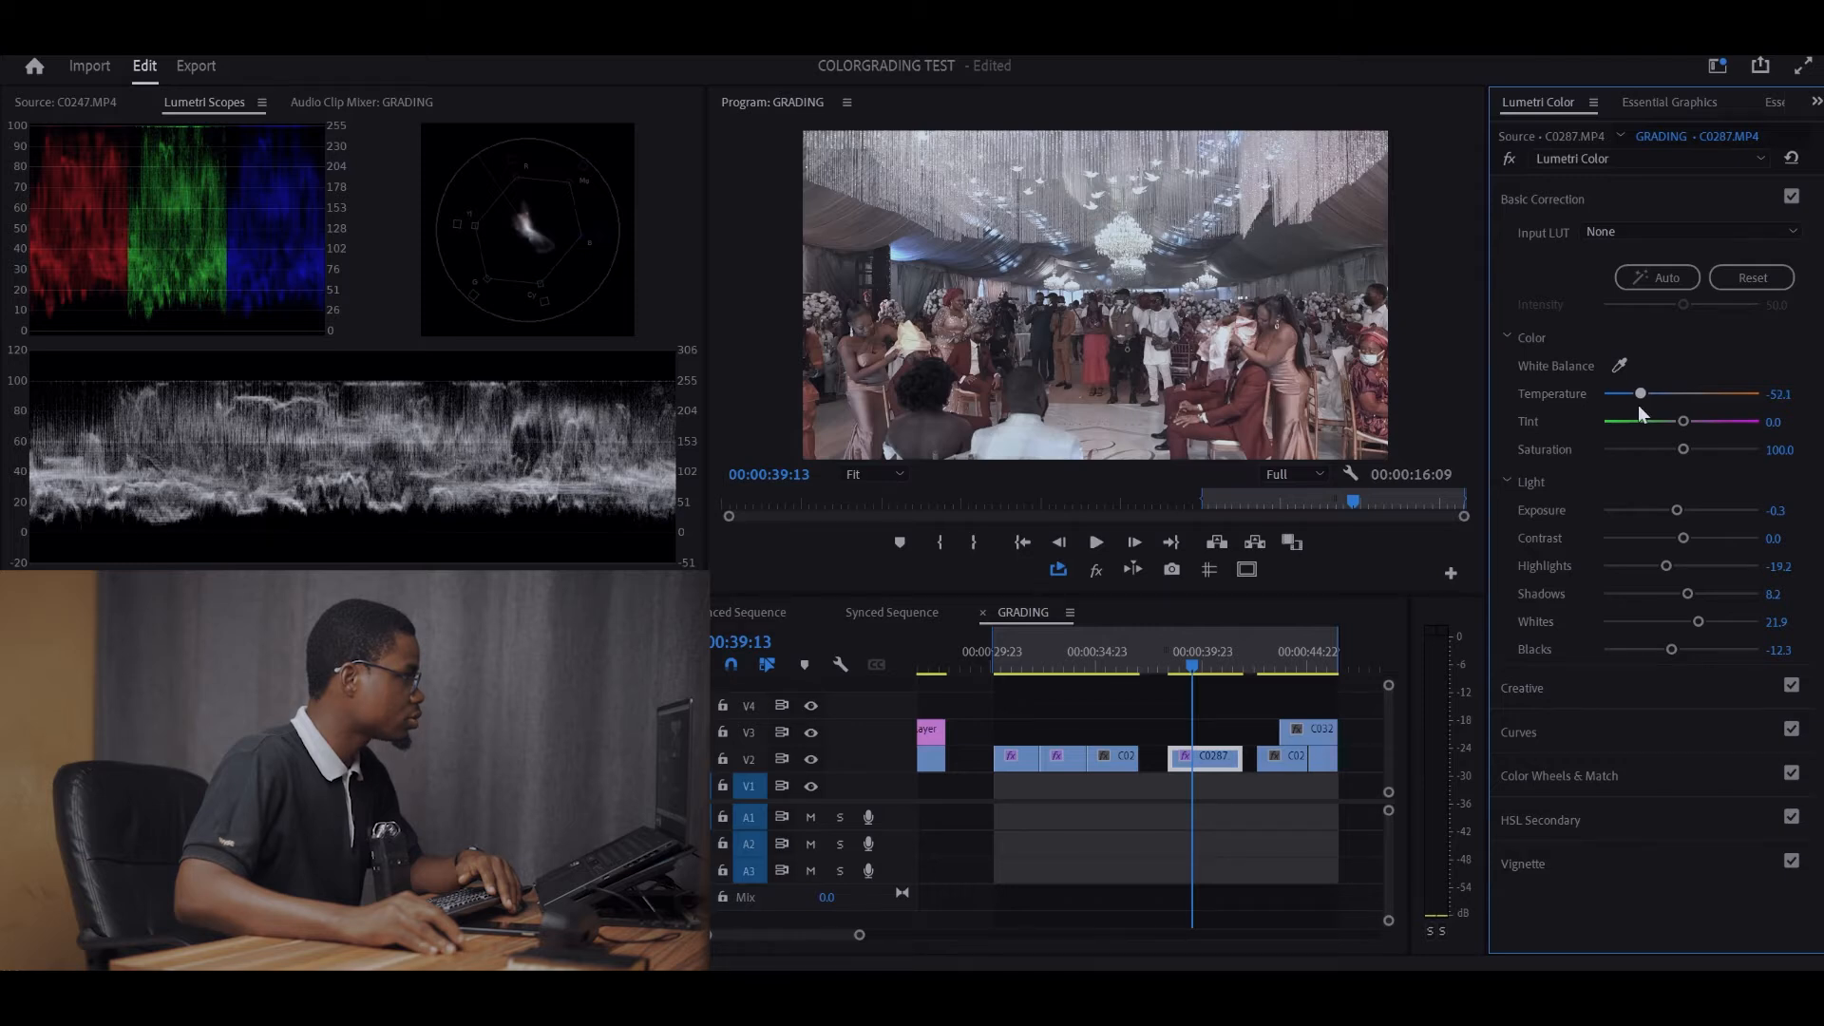
{"action": "left_click_drag", "start_coordinate": [1677, 424], "coordinate": [1689, 424]}
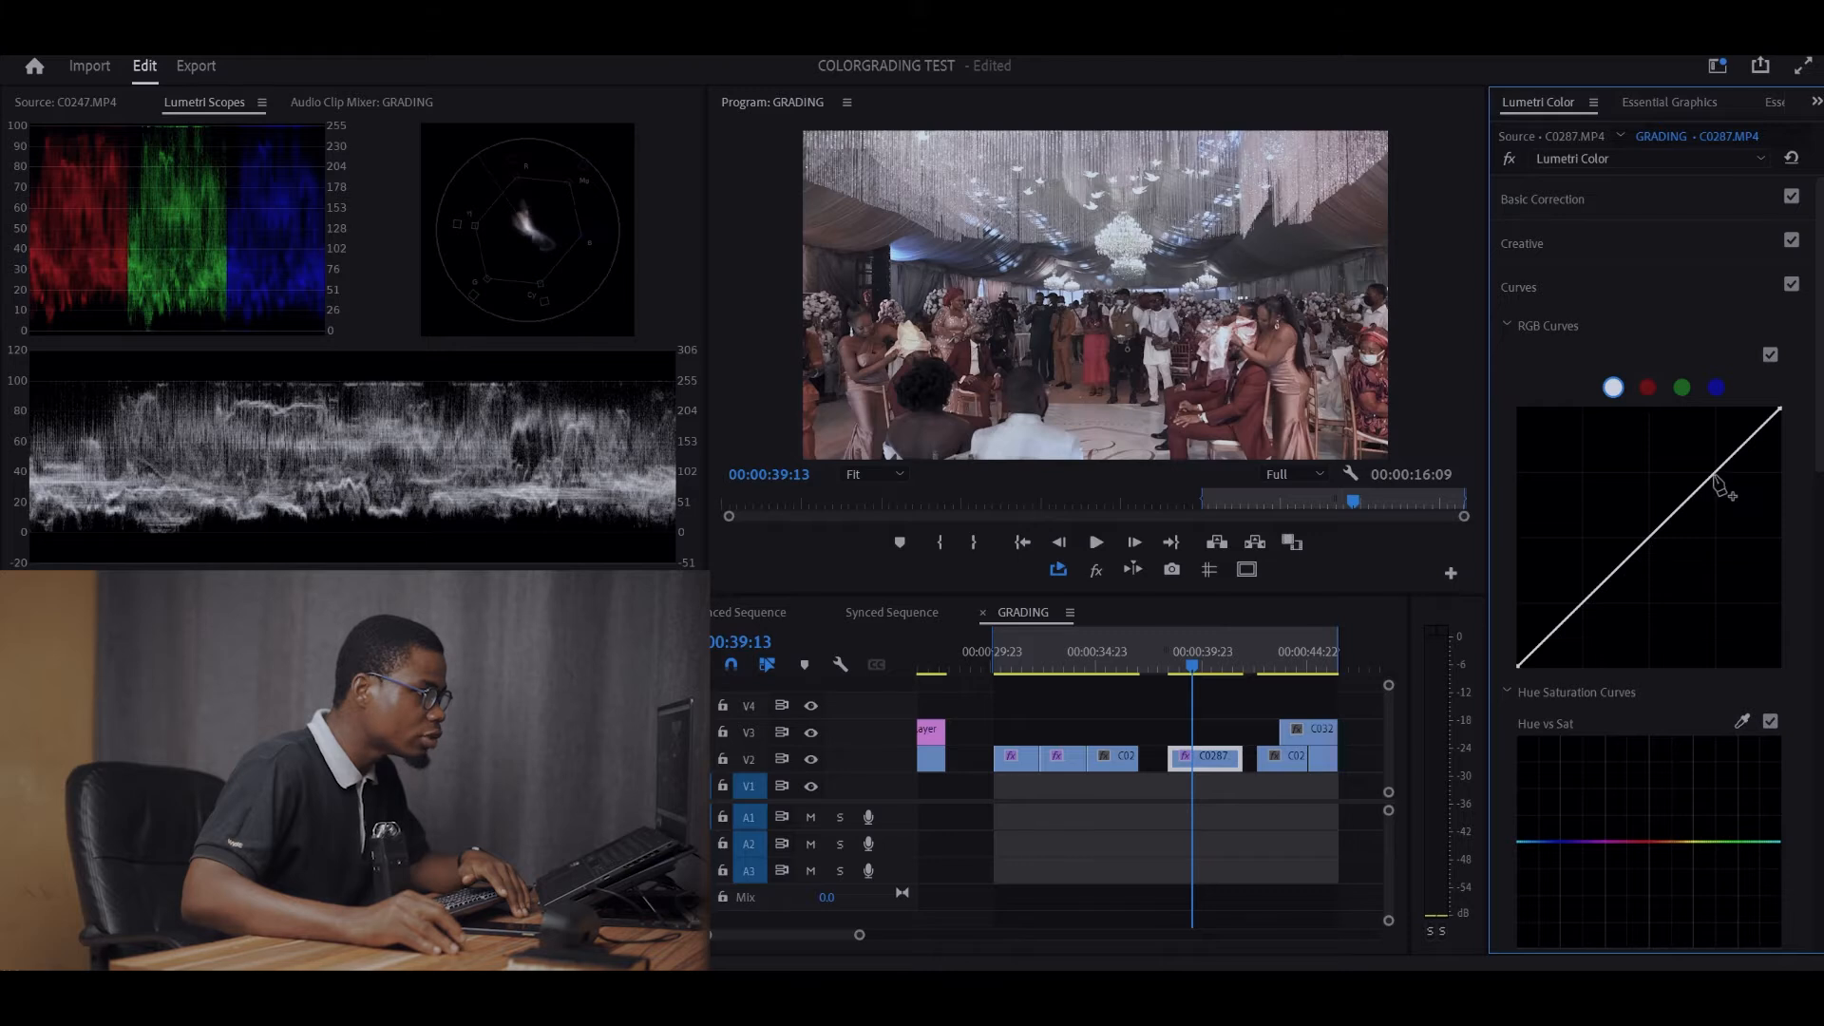
Shape the white RGB curve into a gentle S with three points, lowering the shadows and raising the midtones and highlights slightly.
{"action": "left_click", "coordinate": [1711, 474]}
{"action": "left_click", "coordinate": [1584, 601]}
{"action": "left_click_drag", "start_coordinate": [1584, 608], "coordinate": [1587, 608]}
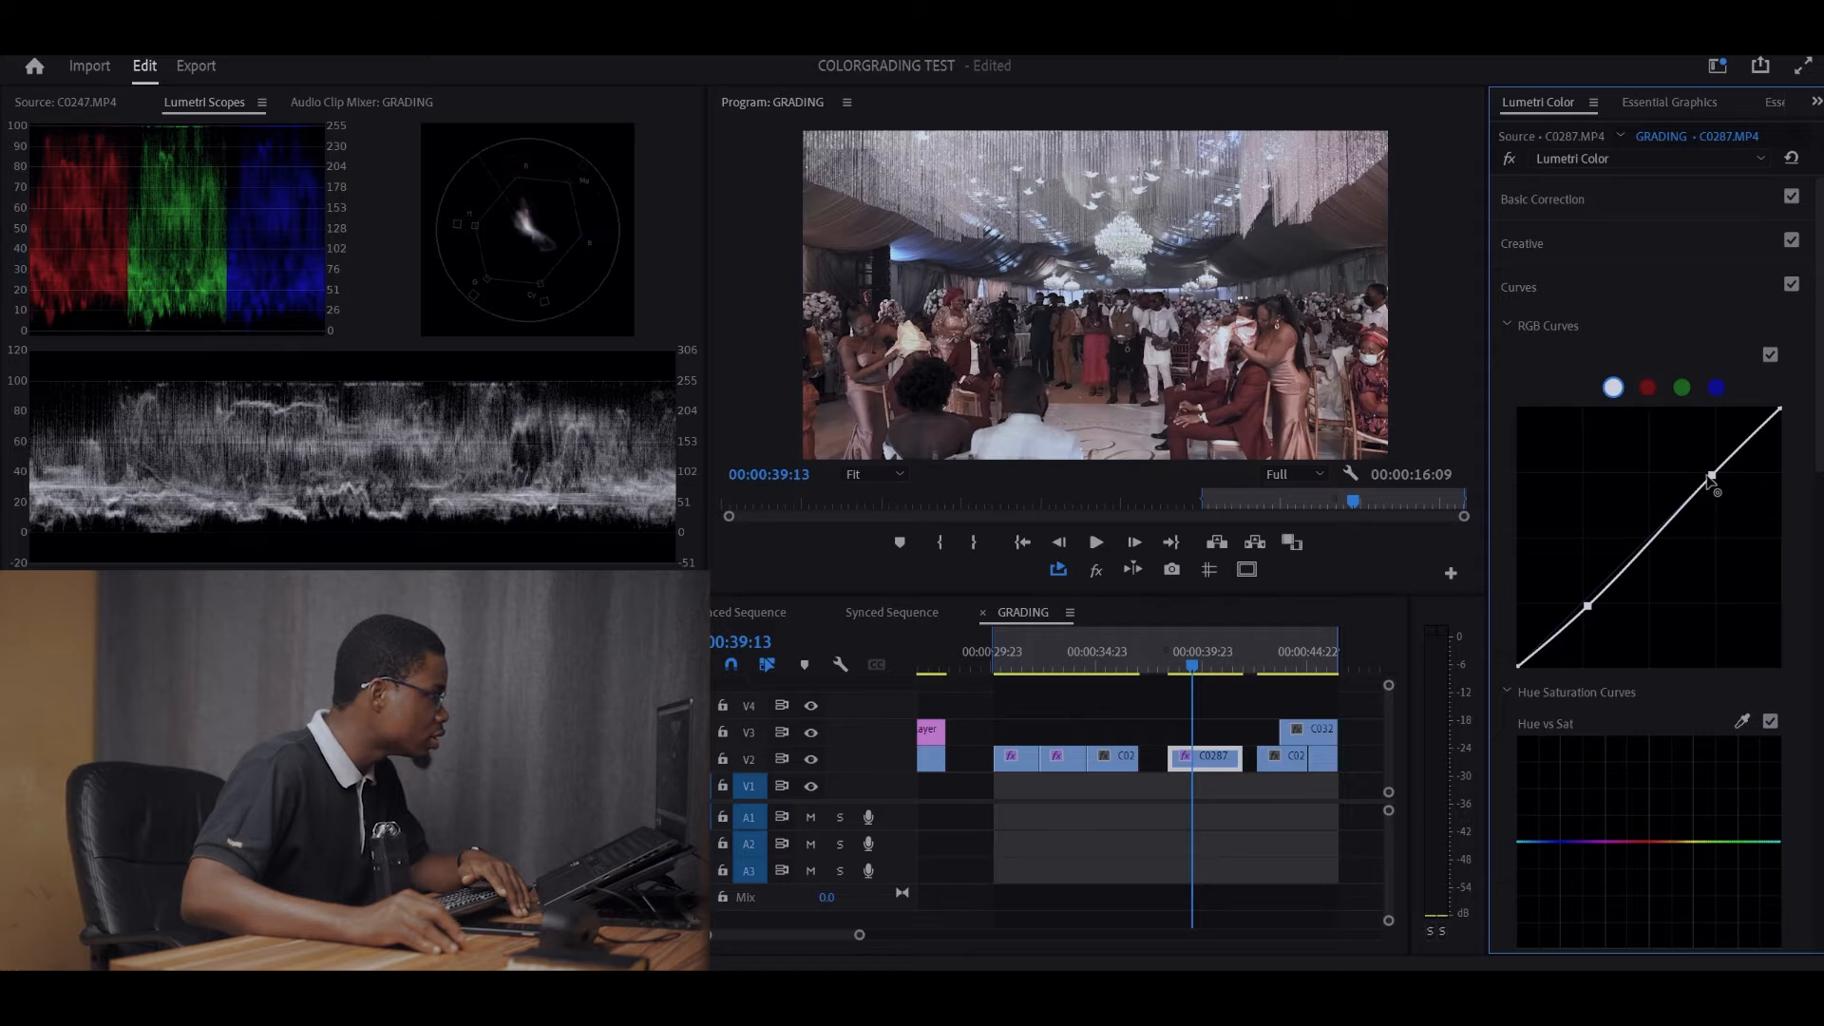
{"action": "left_click_drag", "start_coordinate": [1710, 477], "coordinate": [1704, 474]}
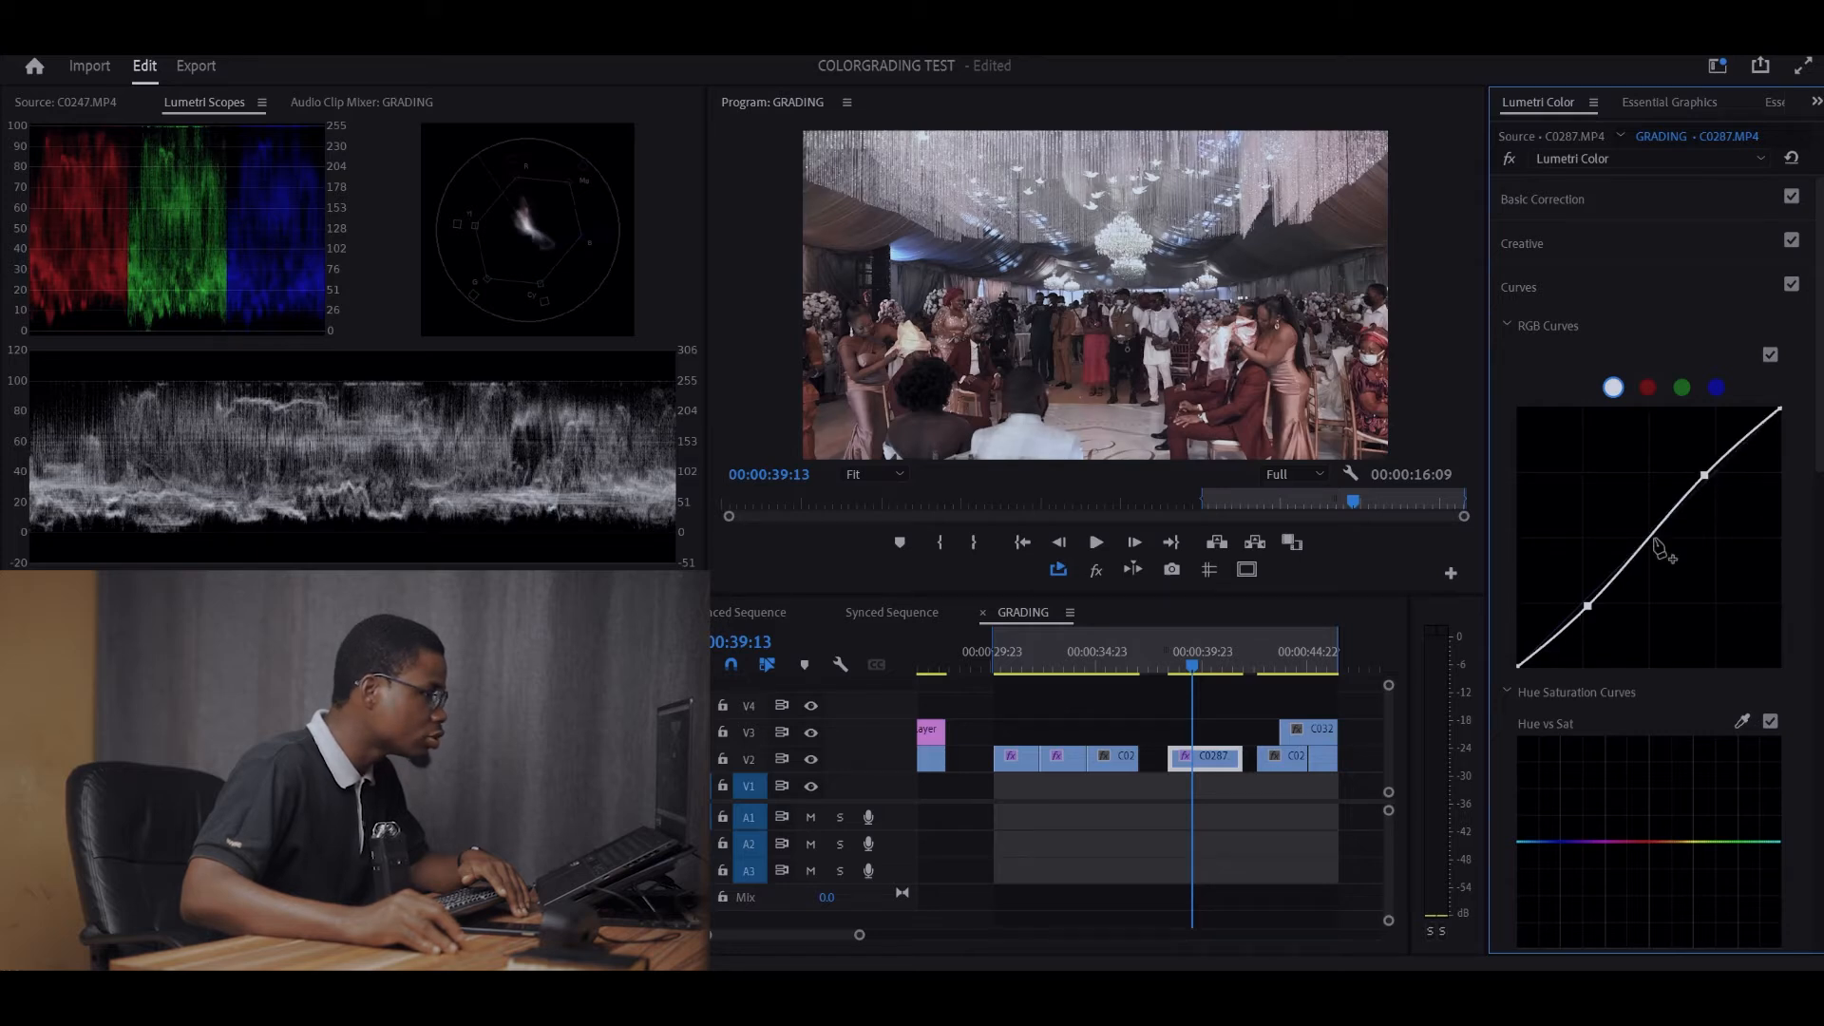
{"action": "left_click_drag", "start_coordinate": [1649, 536], "coordinate": [1644, 536]}
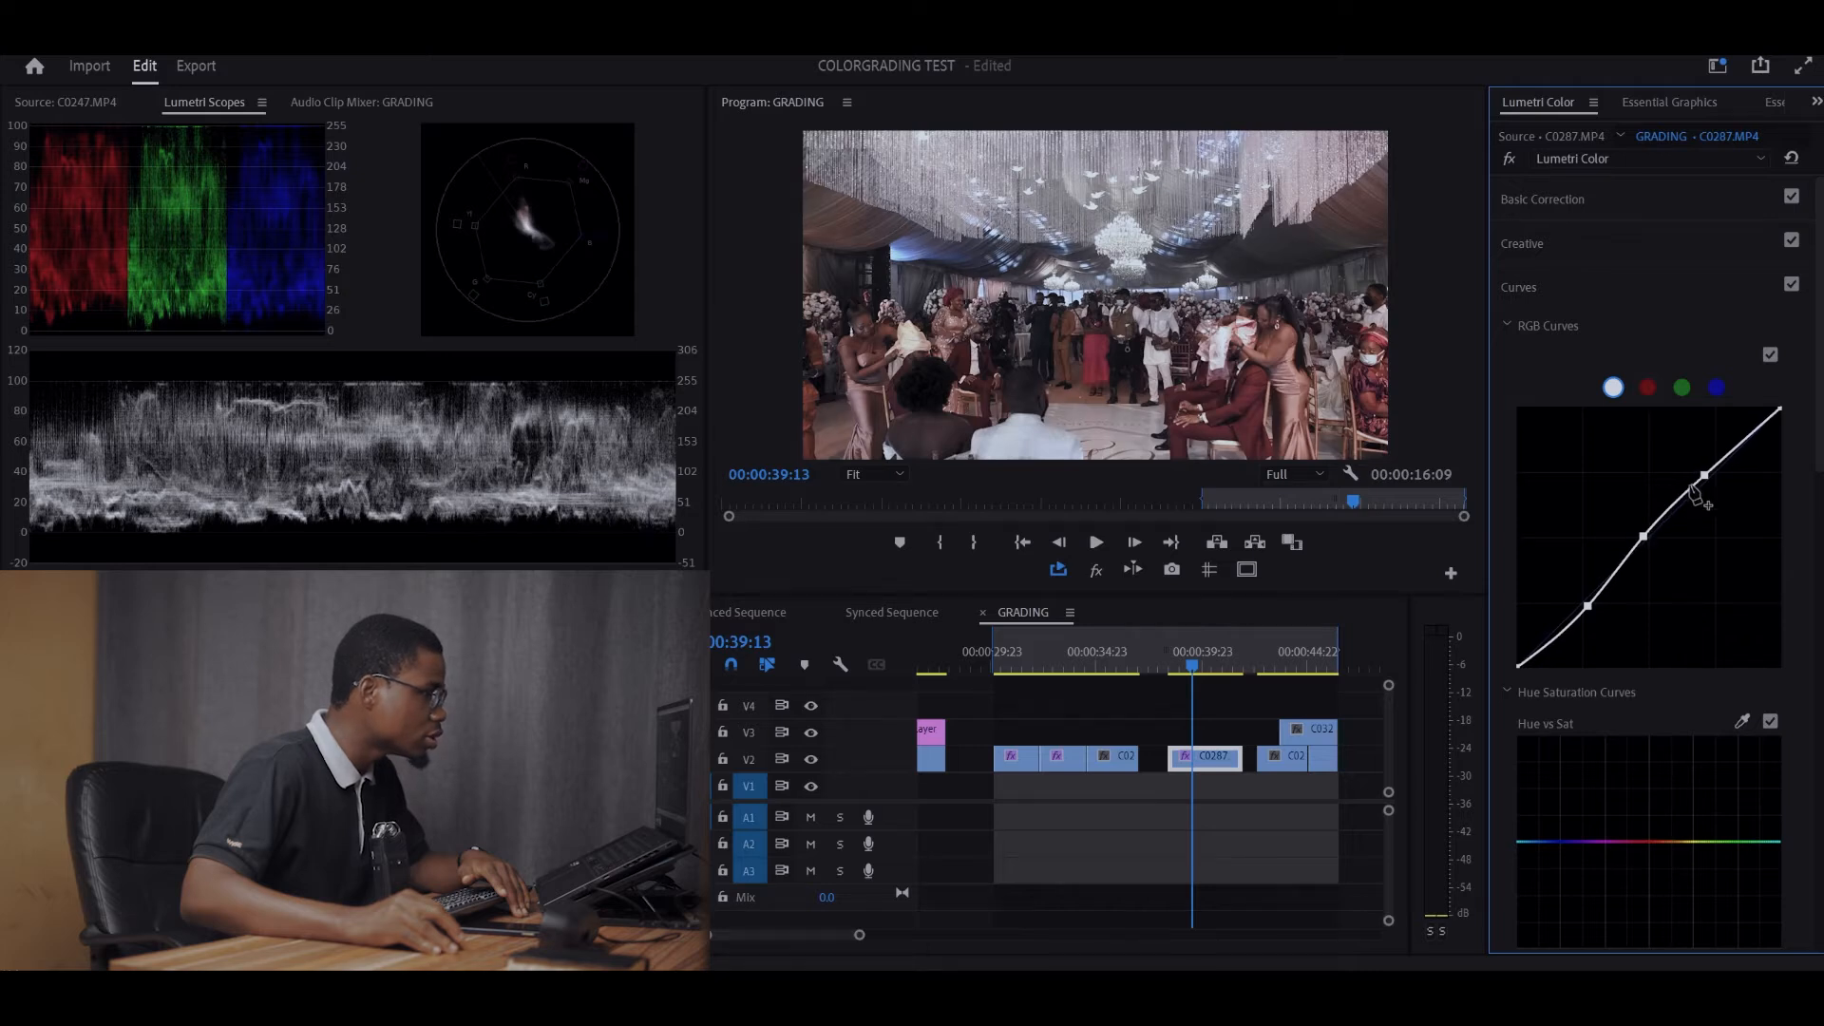
{"action": "left_click_drag", "start_coordinate": [1703, 477], "coordinate": [1701, 473]}
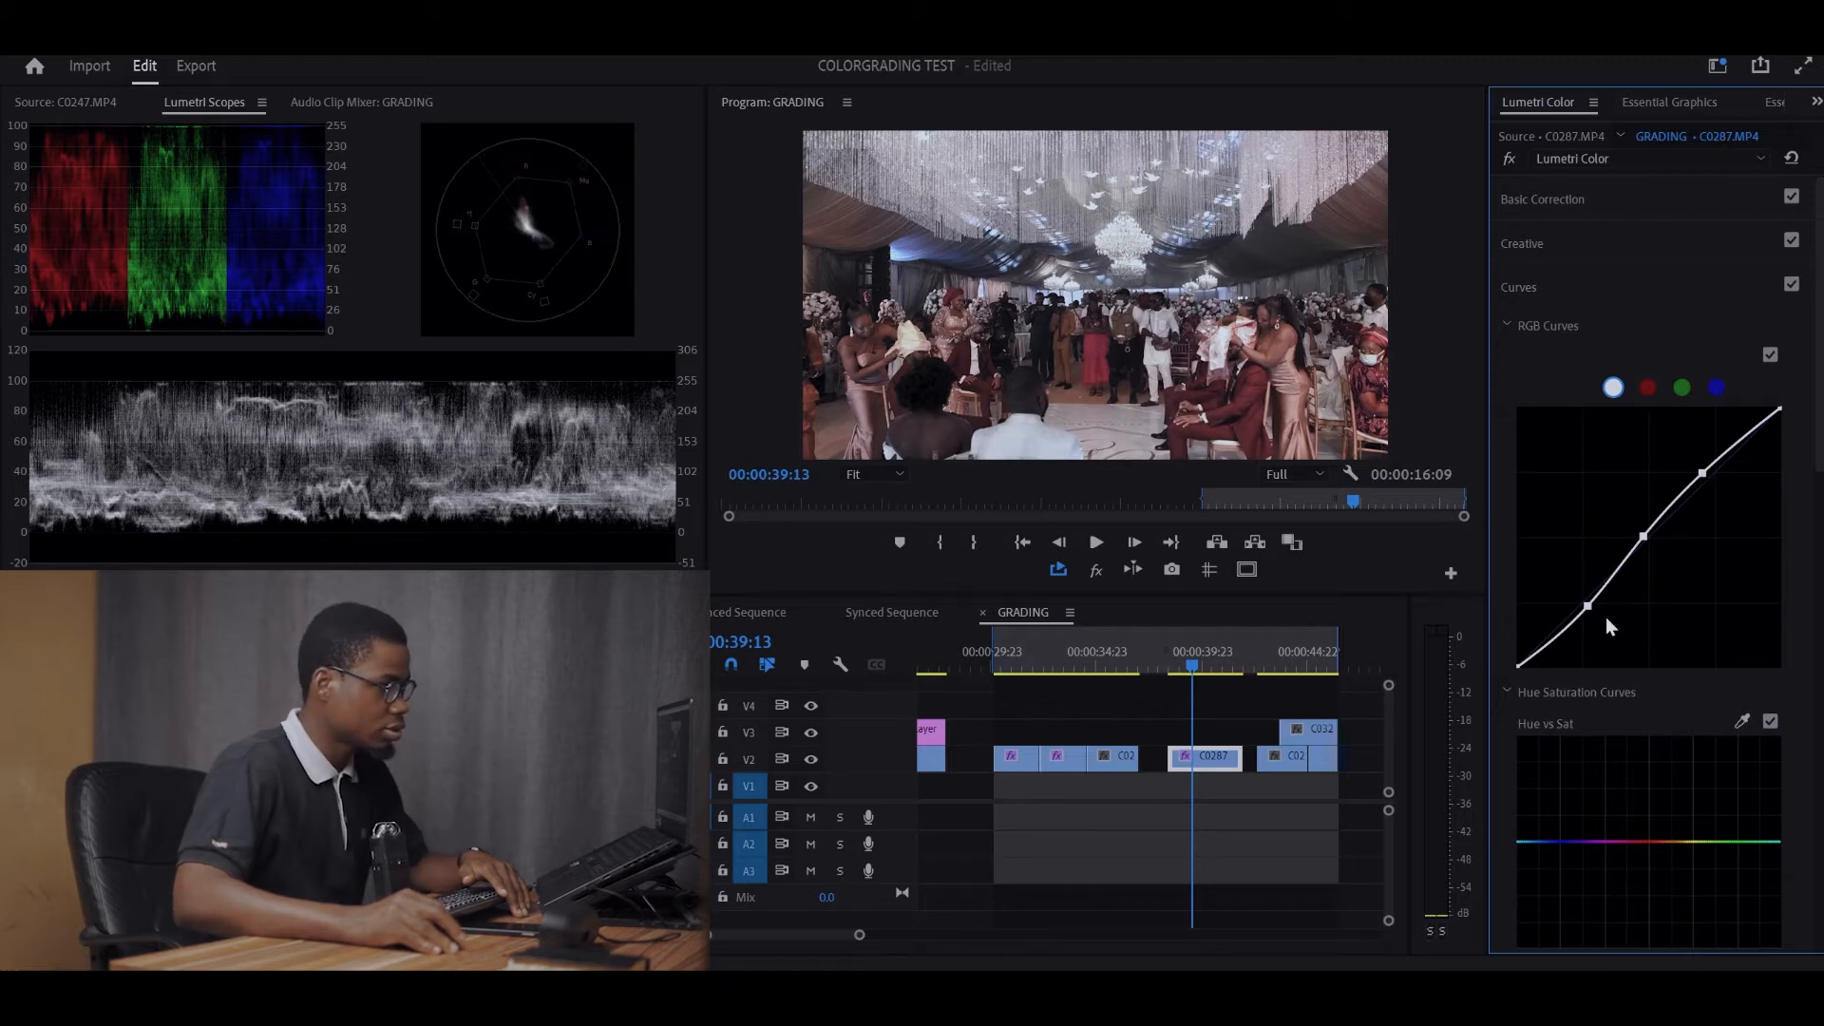
Compare the image with and without the Curves adjustment.
{"action": "left_click", "coordinate": [1583, 287]}
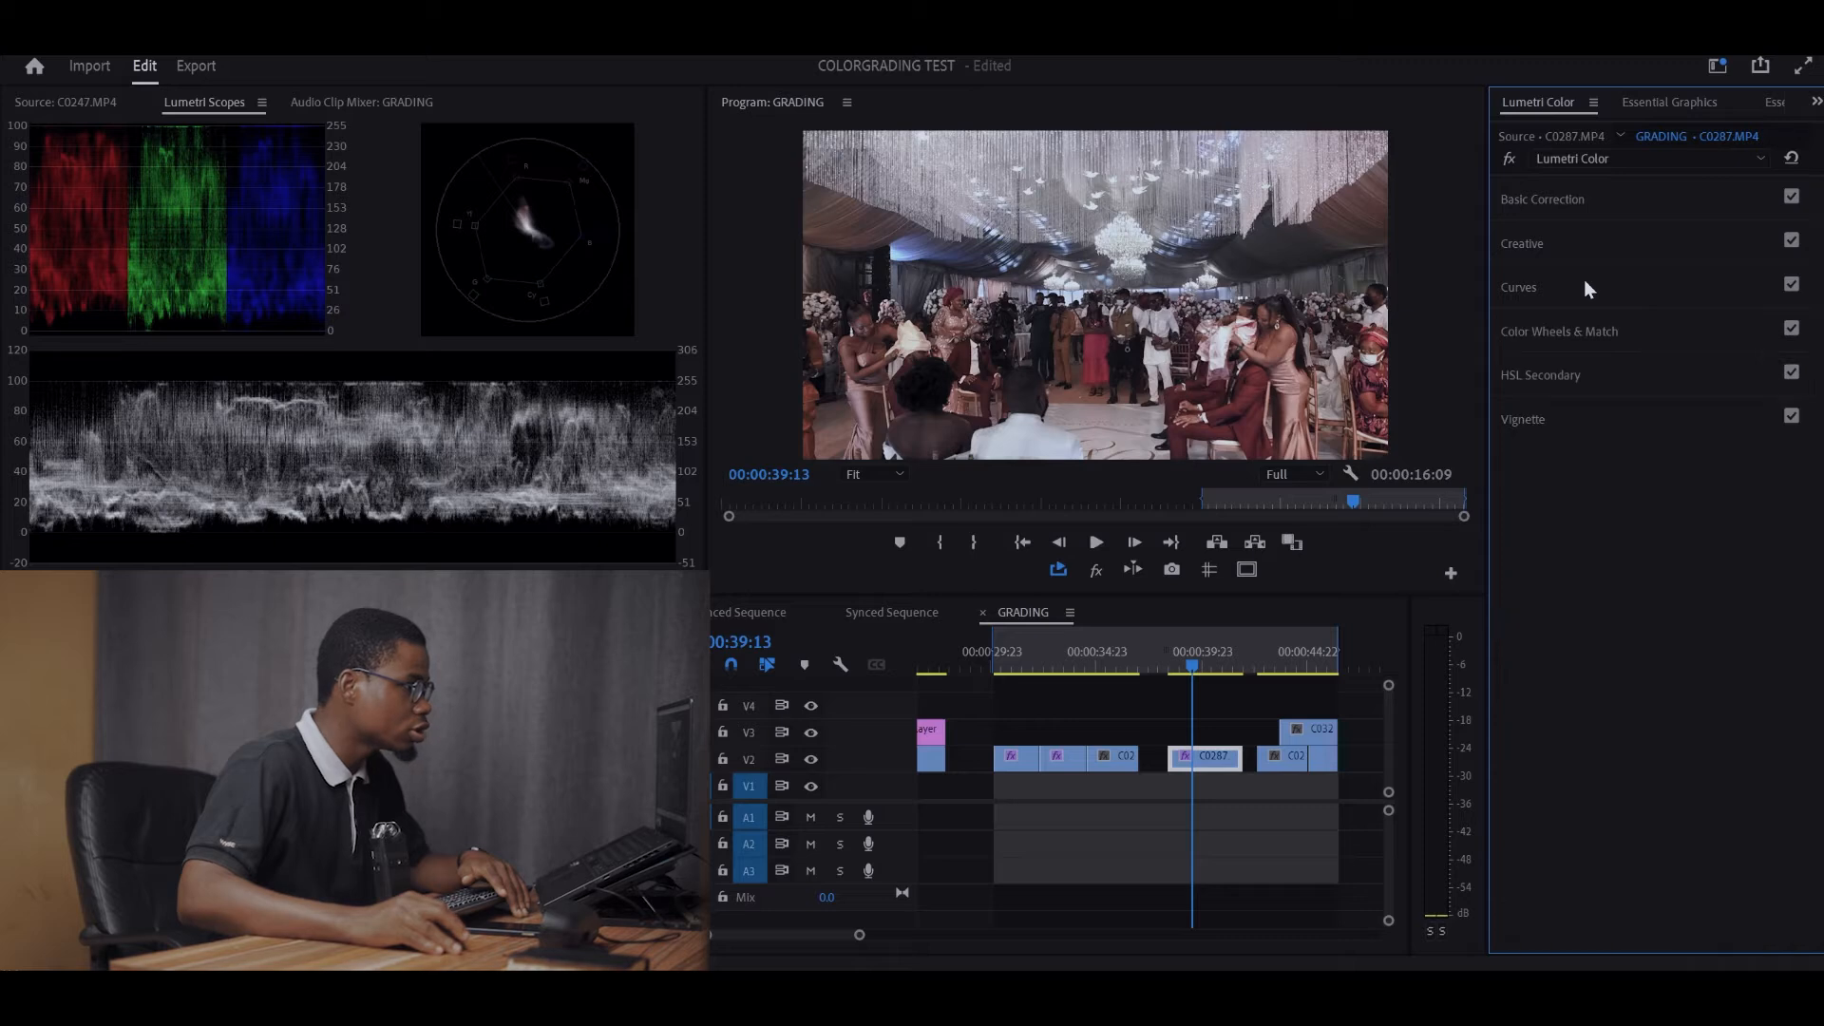
{"action": "left_click", "coordinate": [1790, 285]}
{"action": "left_click", "coordinate": [1789, 285]}
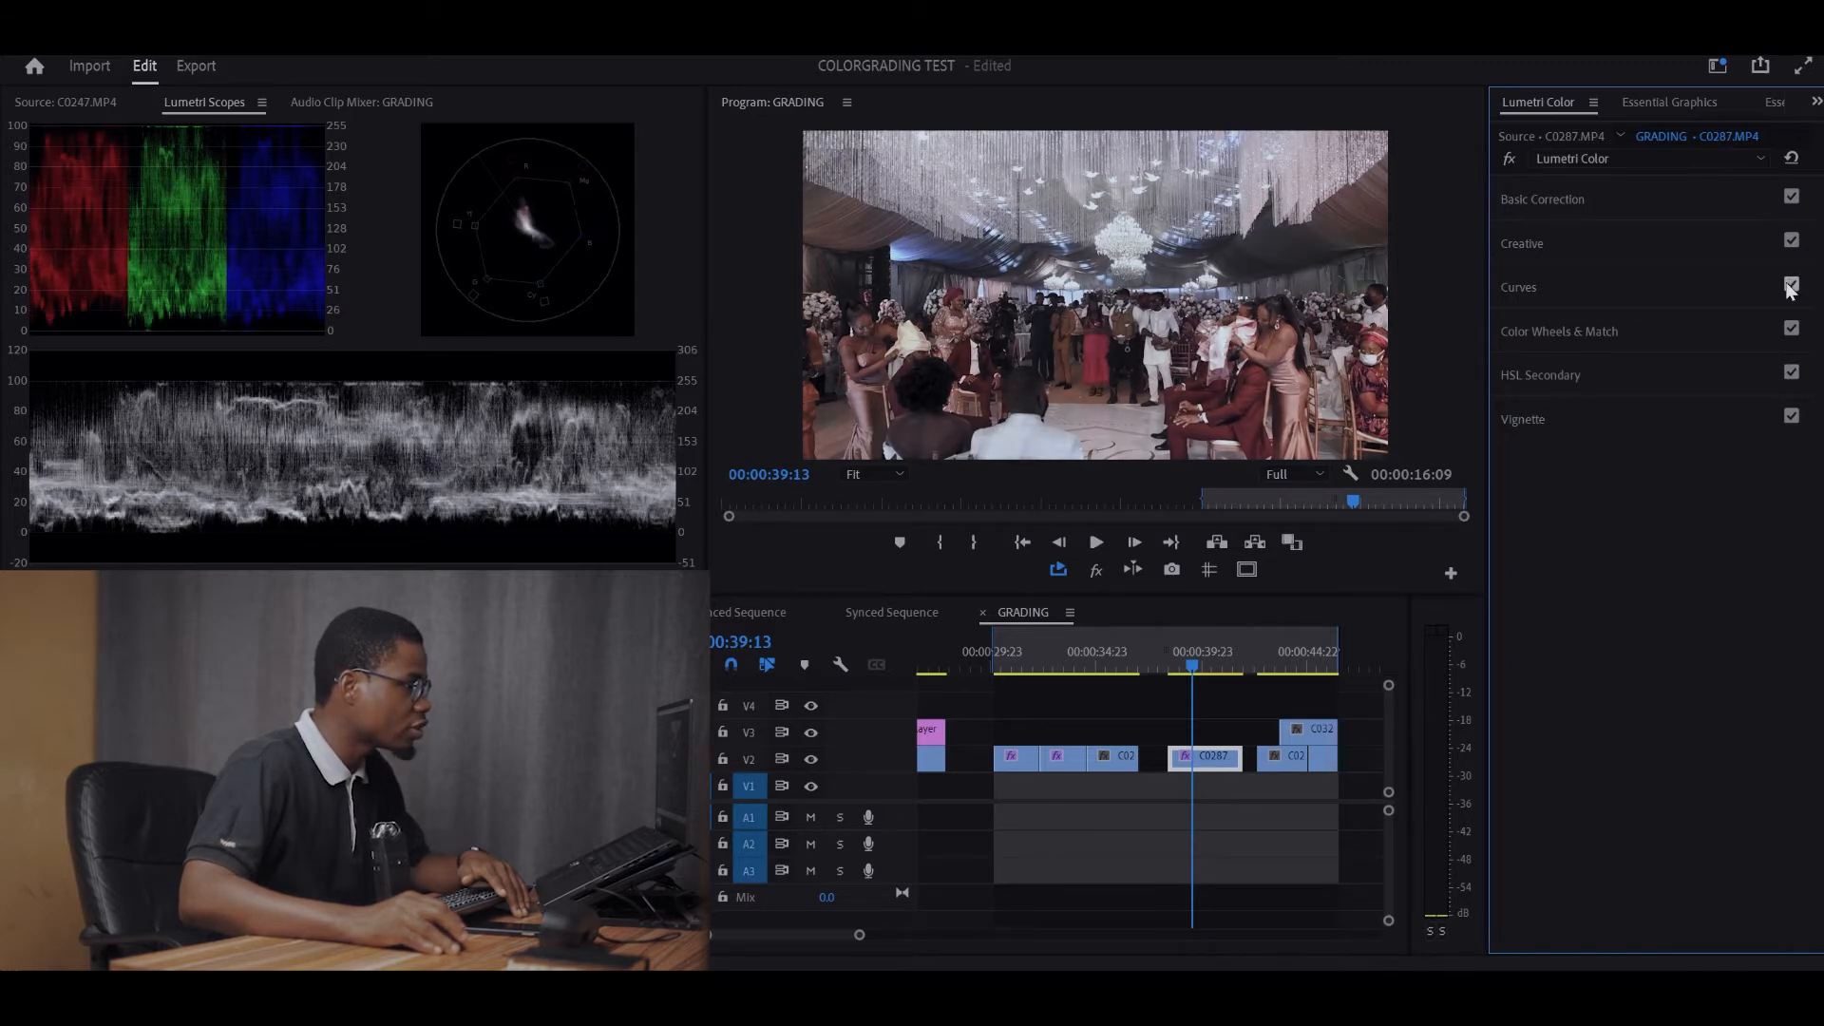
Reset Exposure to 0 and raise Shadows to 11.0 in the clip's basic correction.
{"action": "left_click", "coordinate": [1693, 195]}
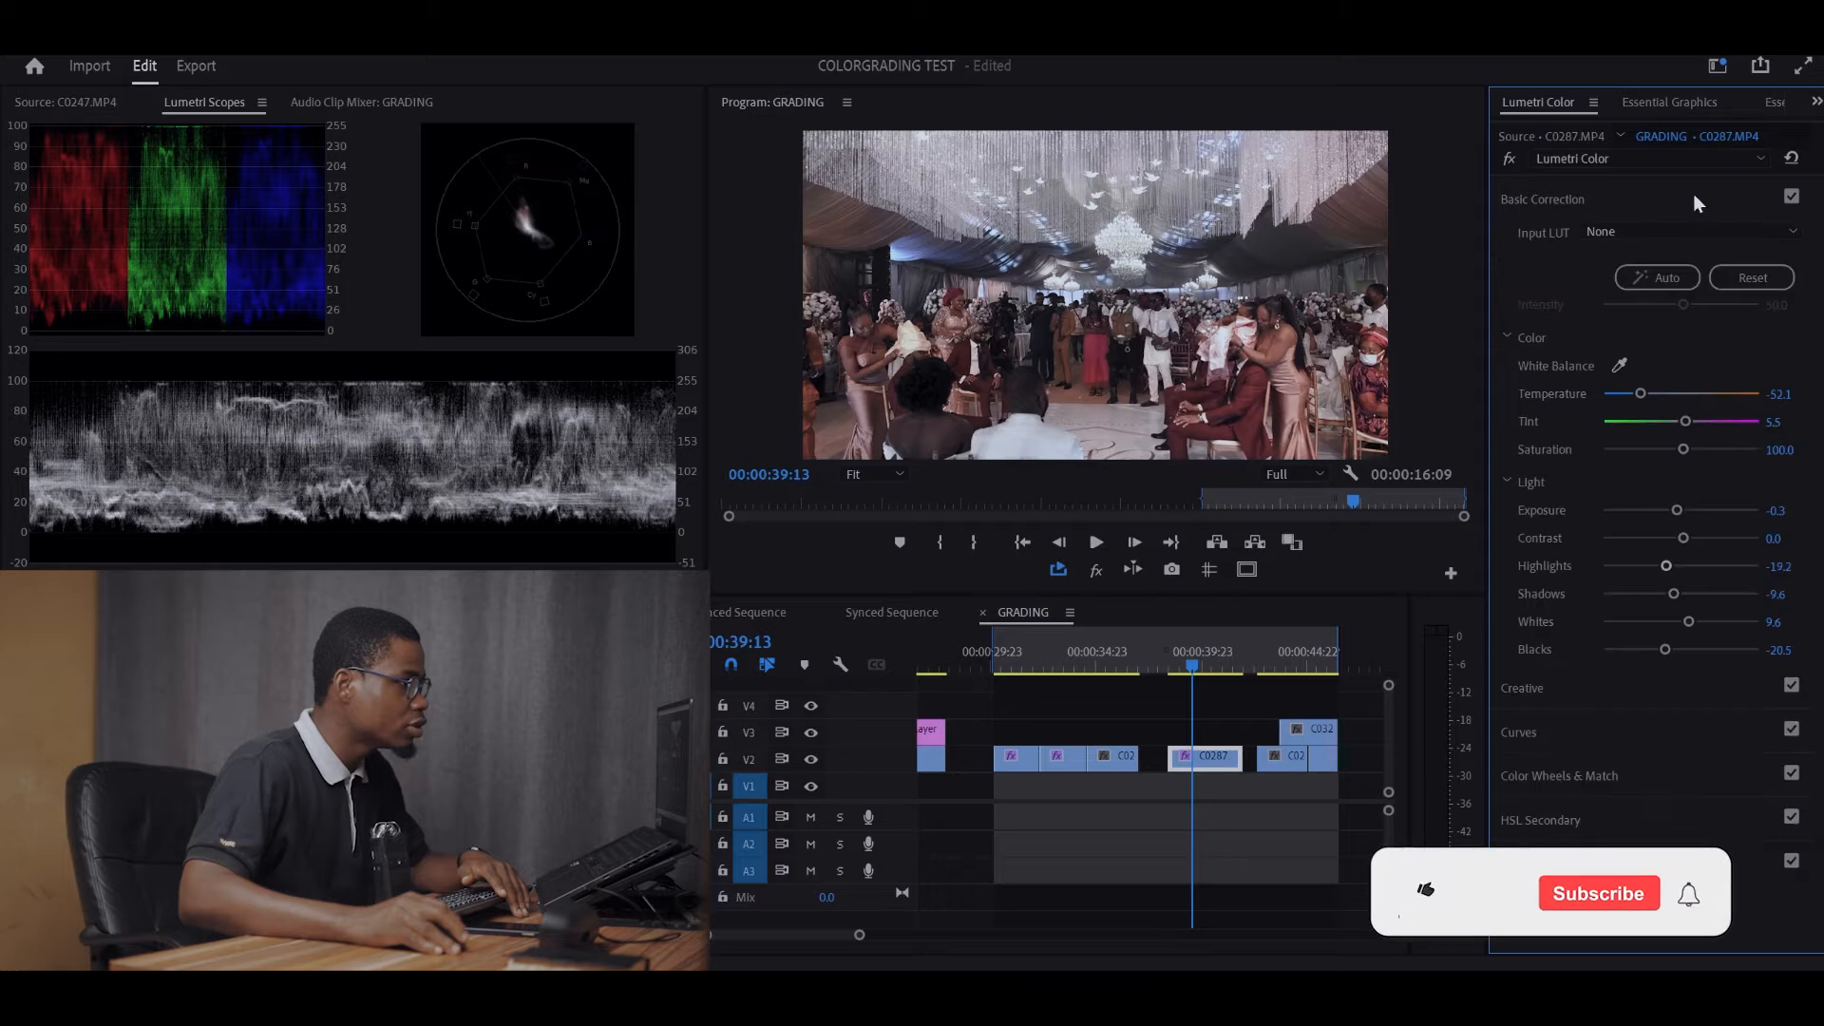
{"action": "double_click", "coordinate": [1675, 510]}
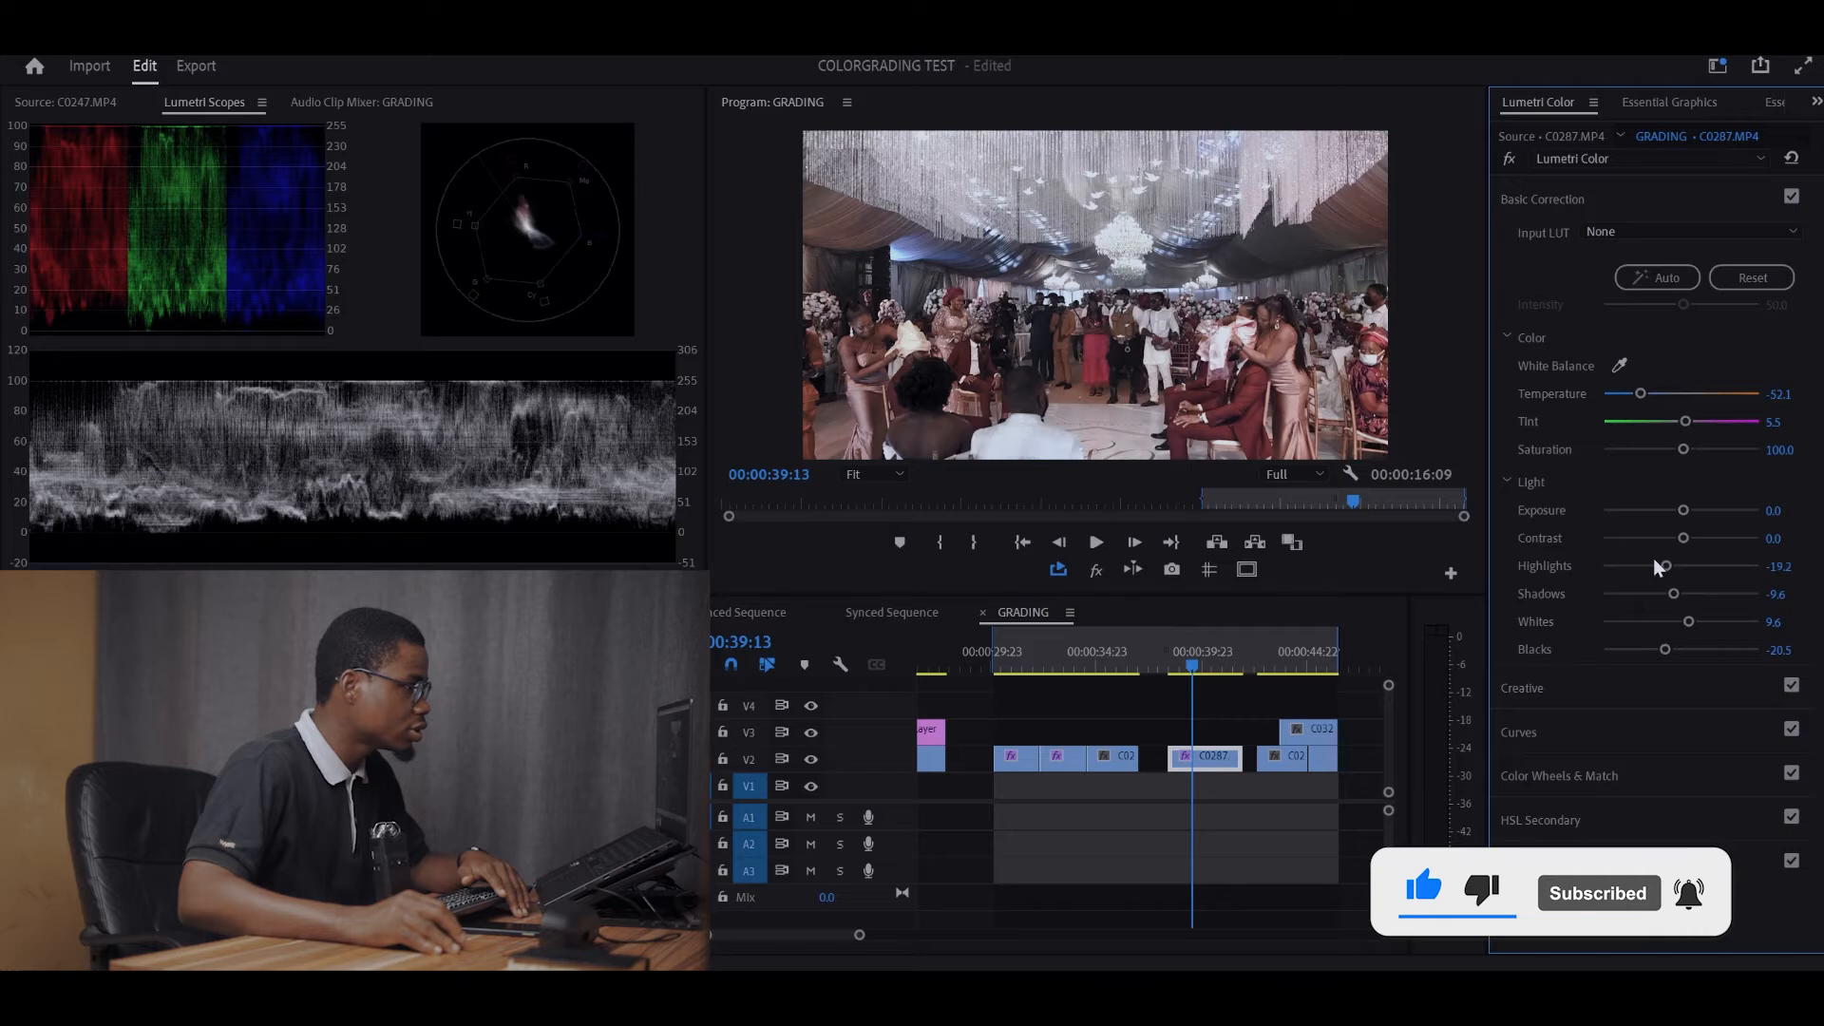
{"action": "left_click_drag", "start_coordinate": [1674, 596], "coordinate": [1690, 598]}
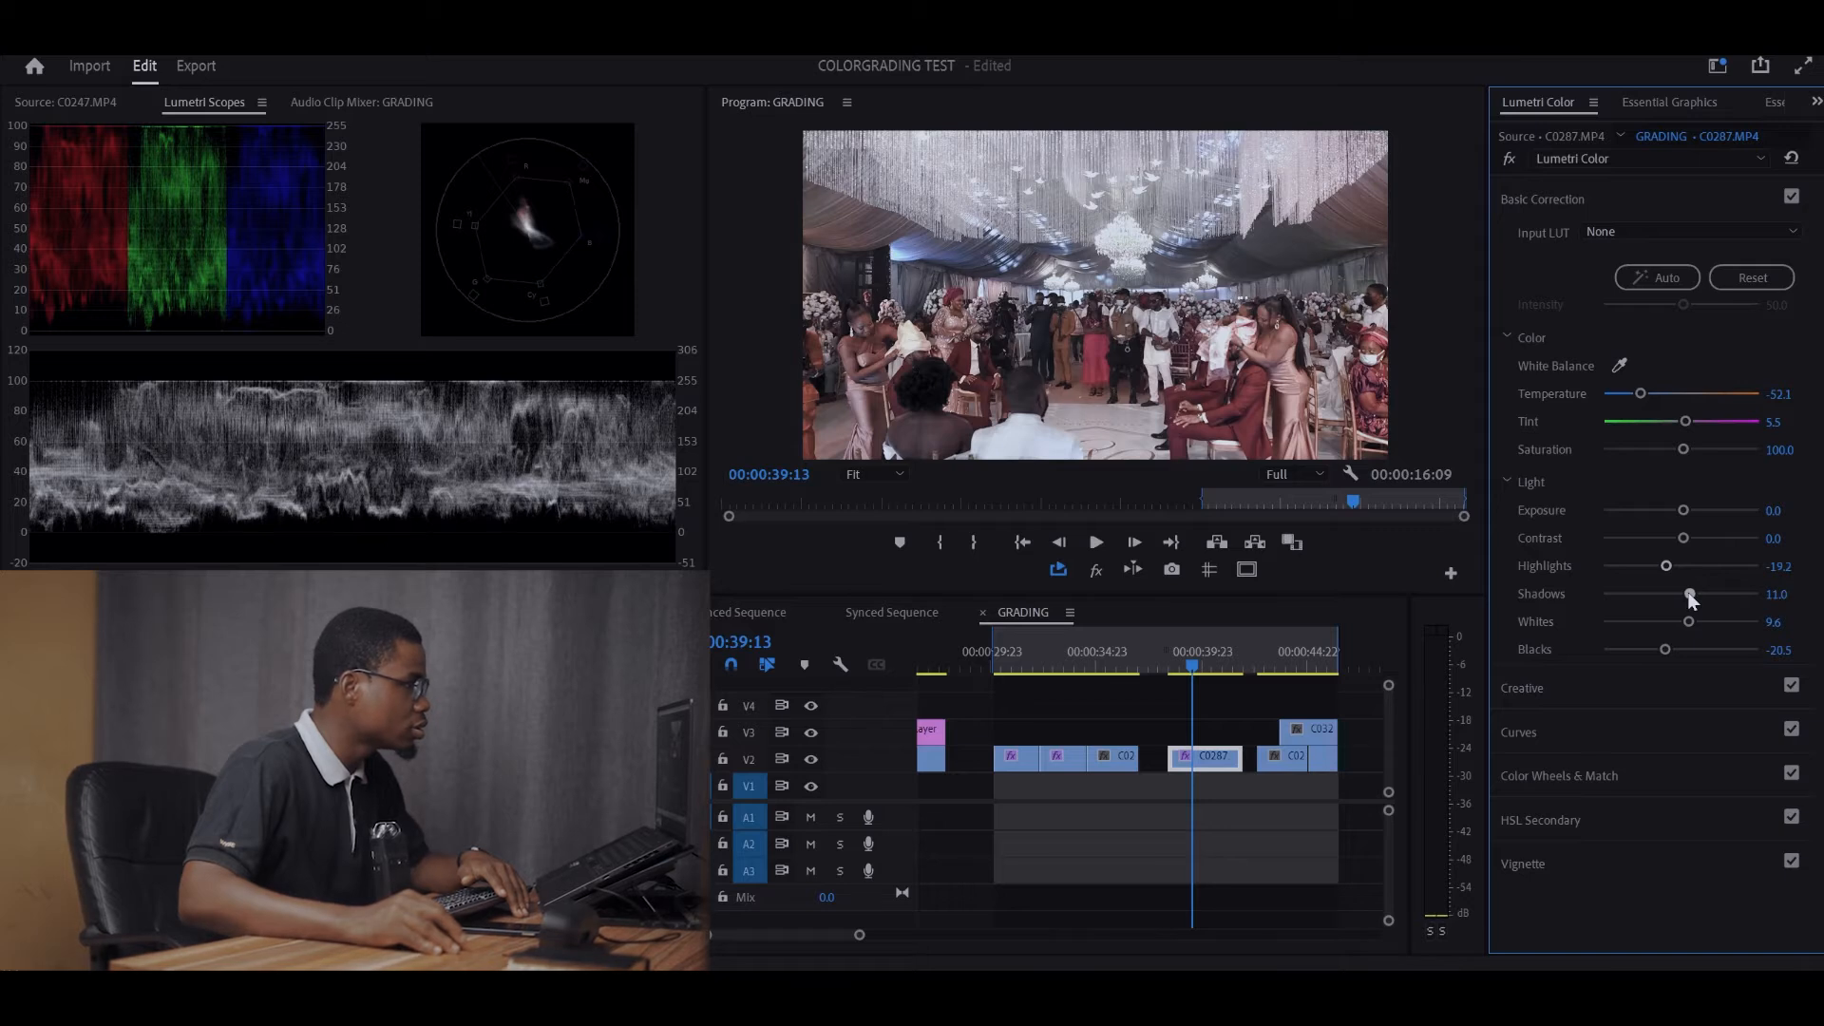
{"action": "left_click", "coordinate": [1632, 202]}
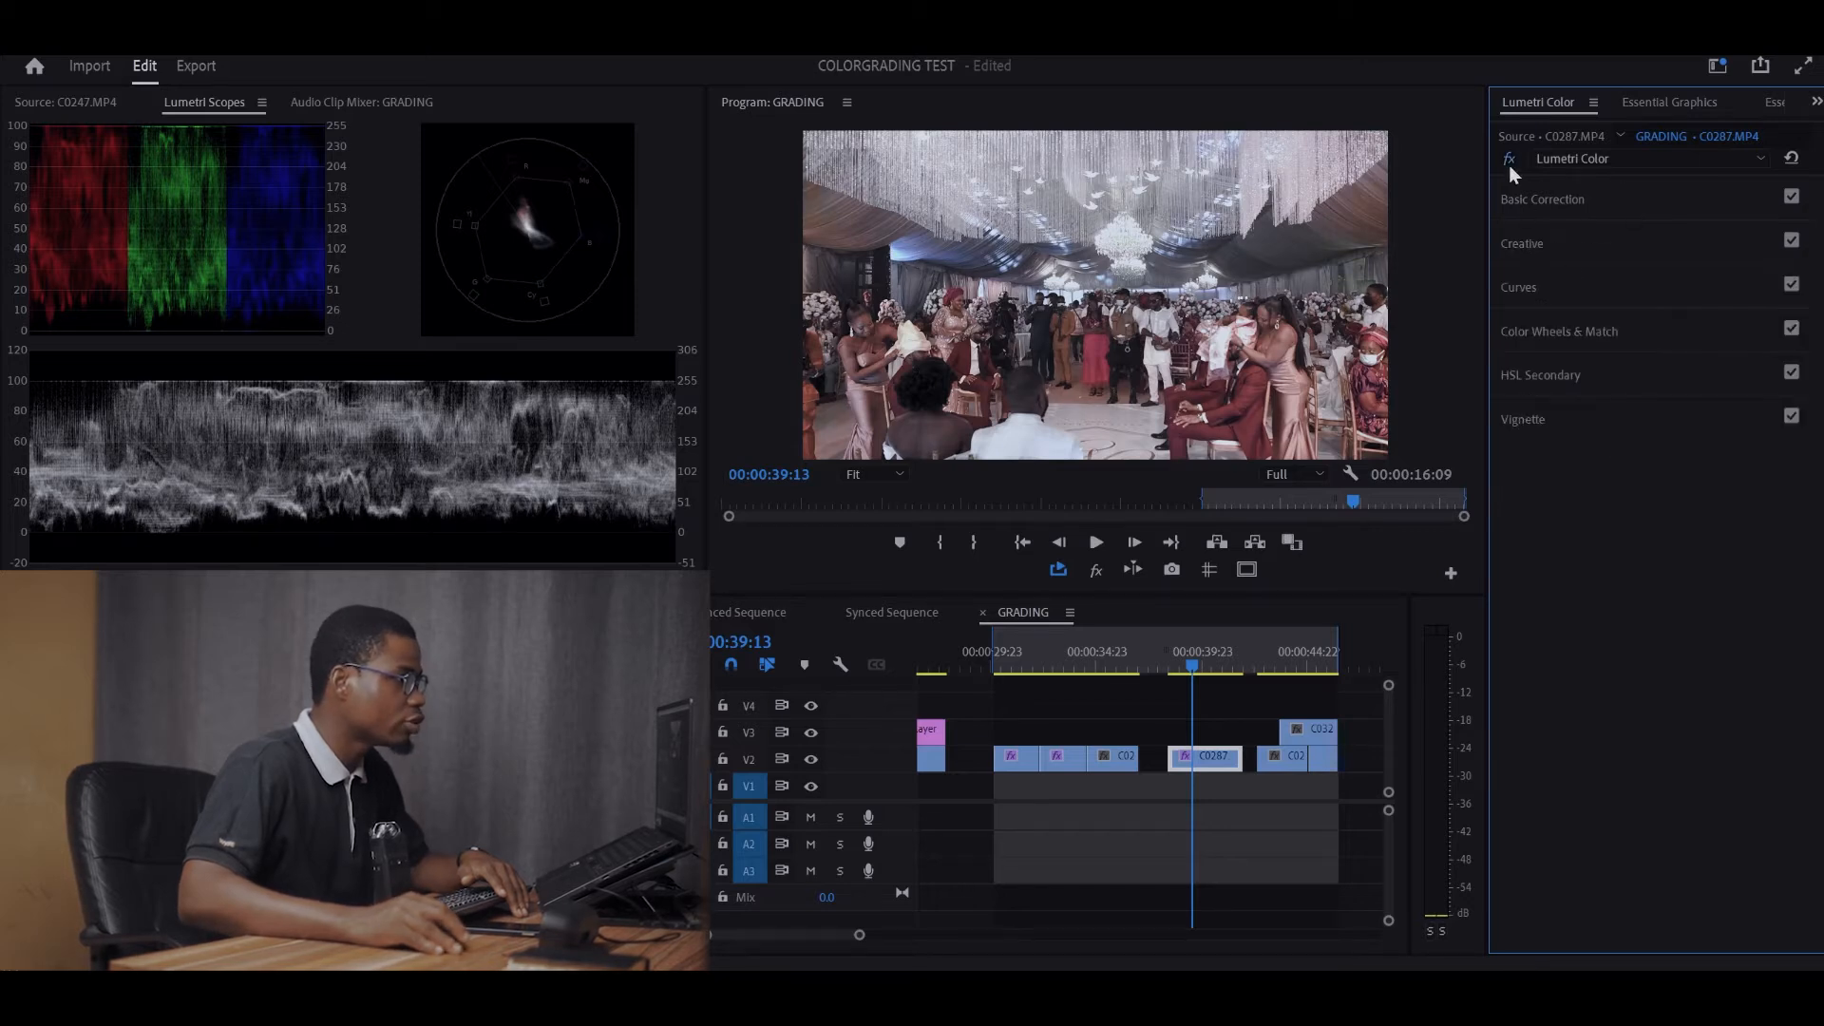
Compare the image with and without the clip's Lumetri Color effect and its basic correction.
{"action": "left_click", "coordinate": [1508, 162]}
{"action": "left_click", "coordinate": [1509, 161]}
{"action": "left_click", "coordinate": [1509, 163]}
{"action": "left_click", "coordinate": [1508, 163]}
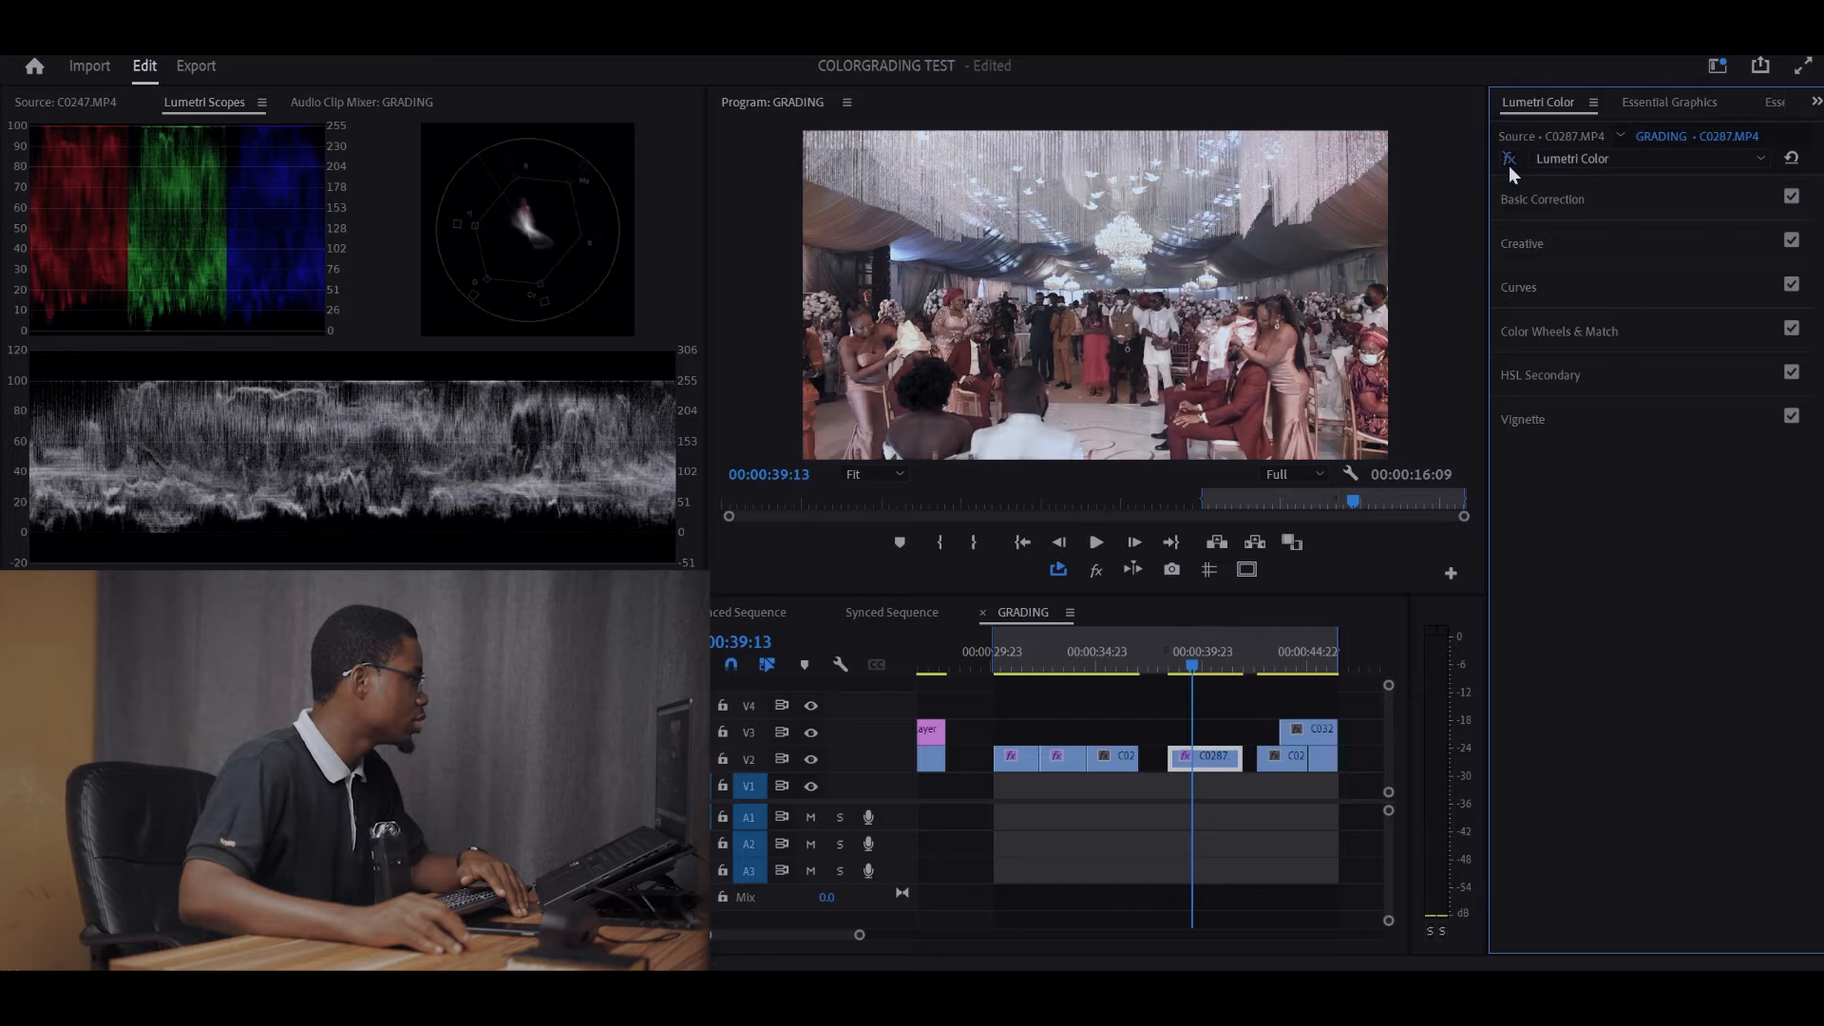
{"action": "left_click", "coordinate": [1509, 163]}
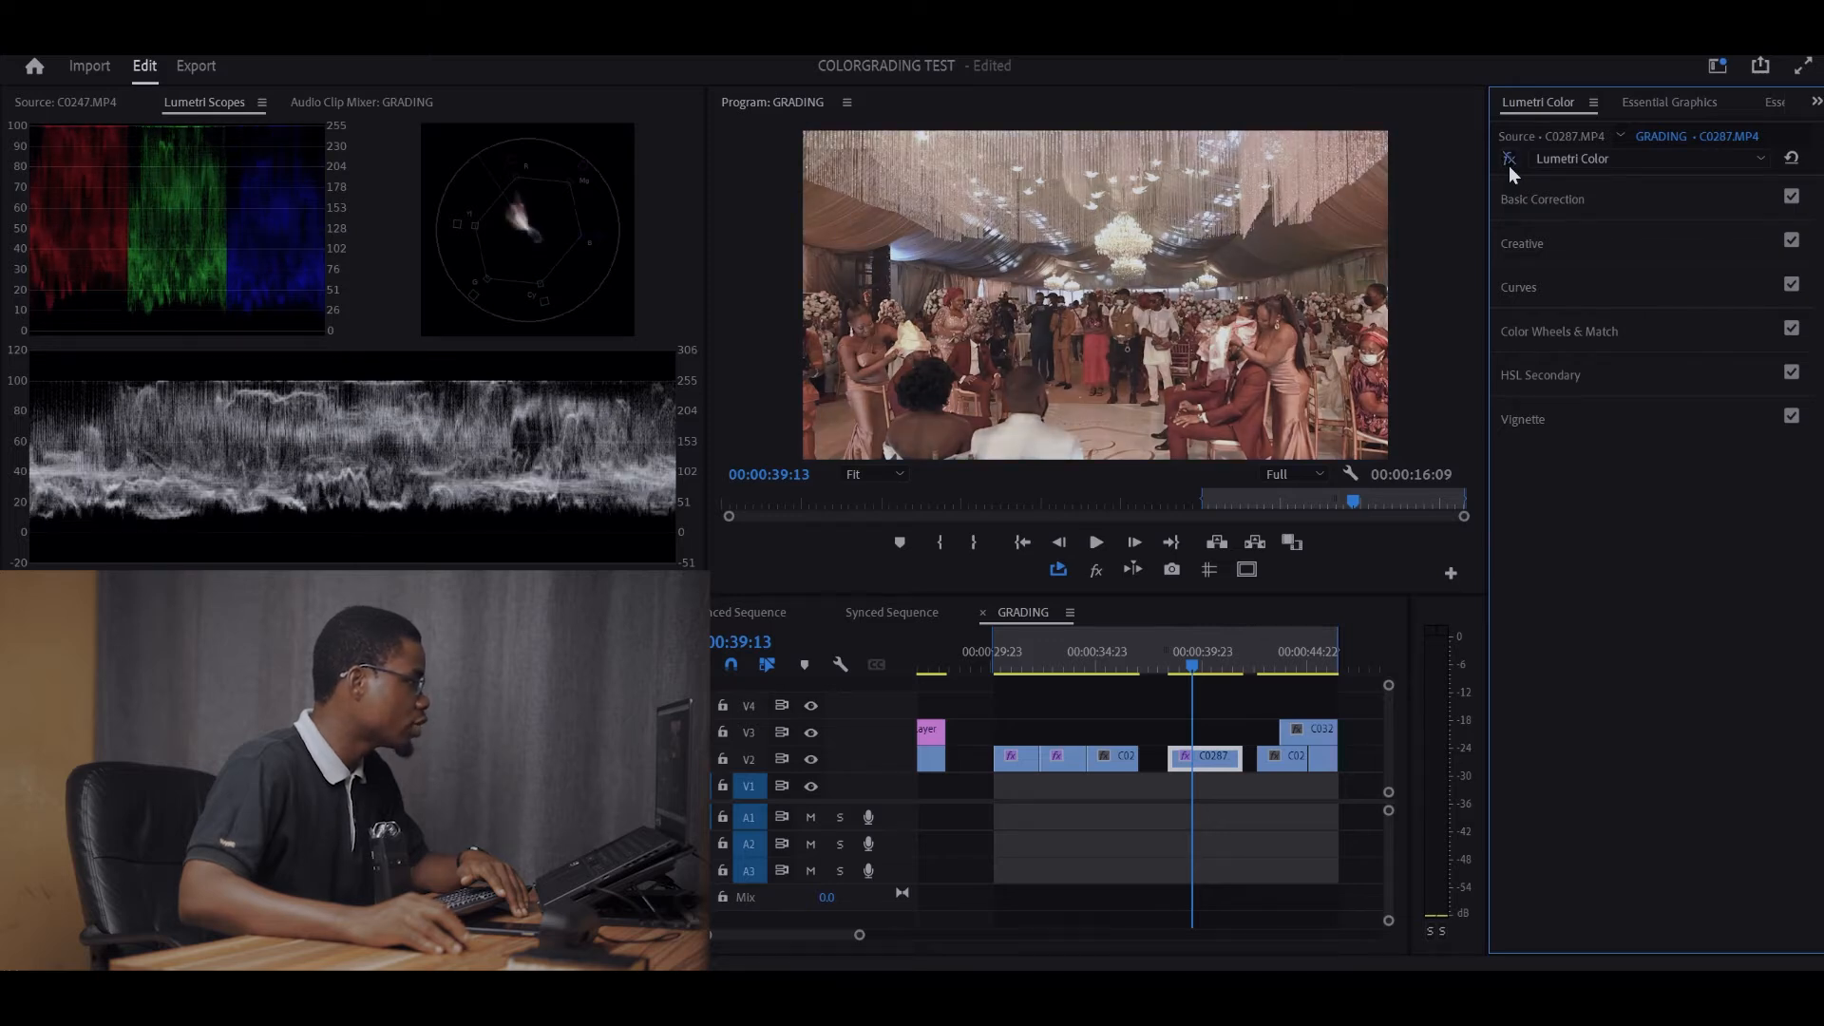
{"action": "left_click", "coordinate": [1508, 163]}
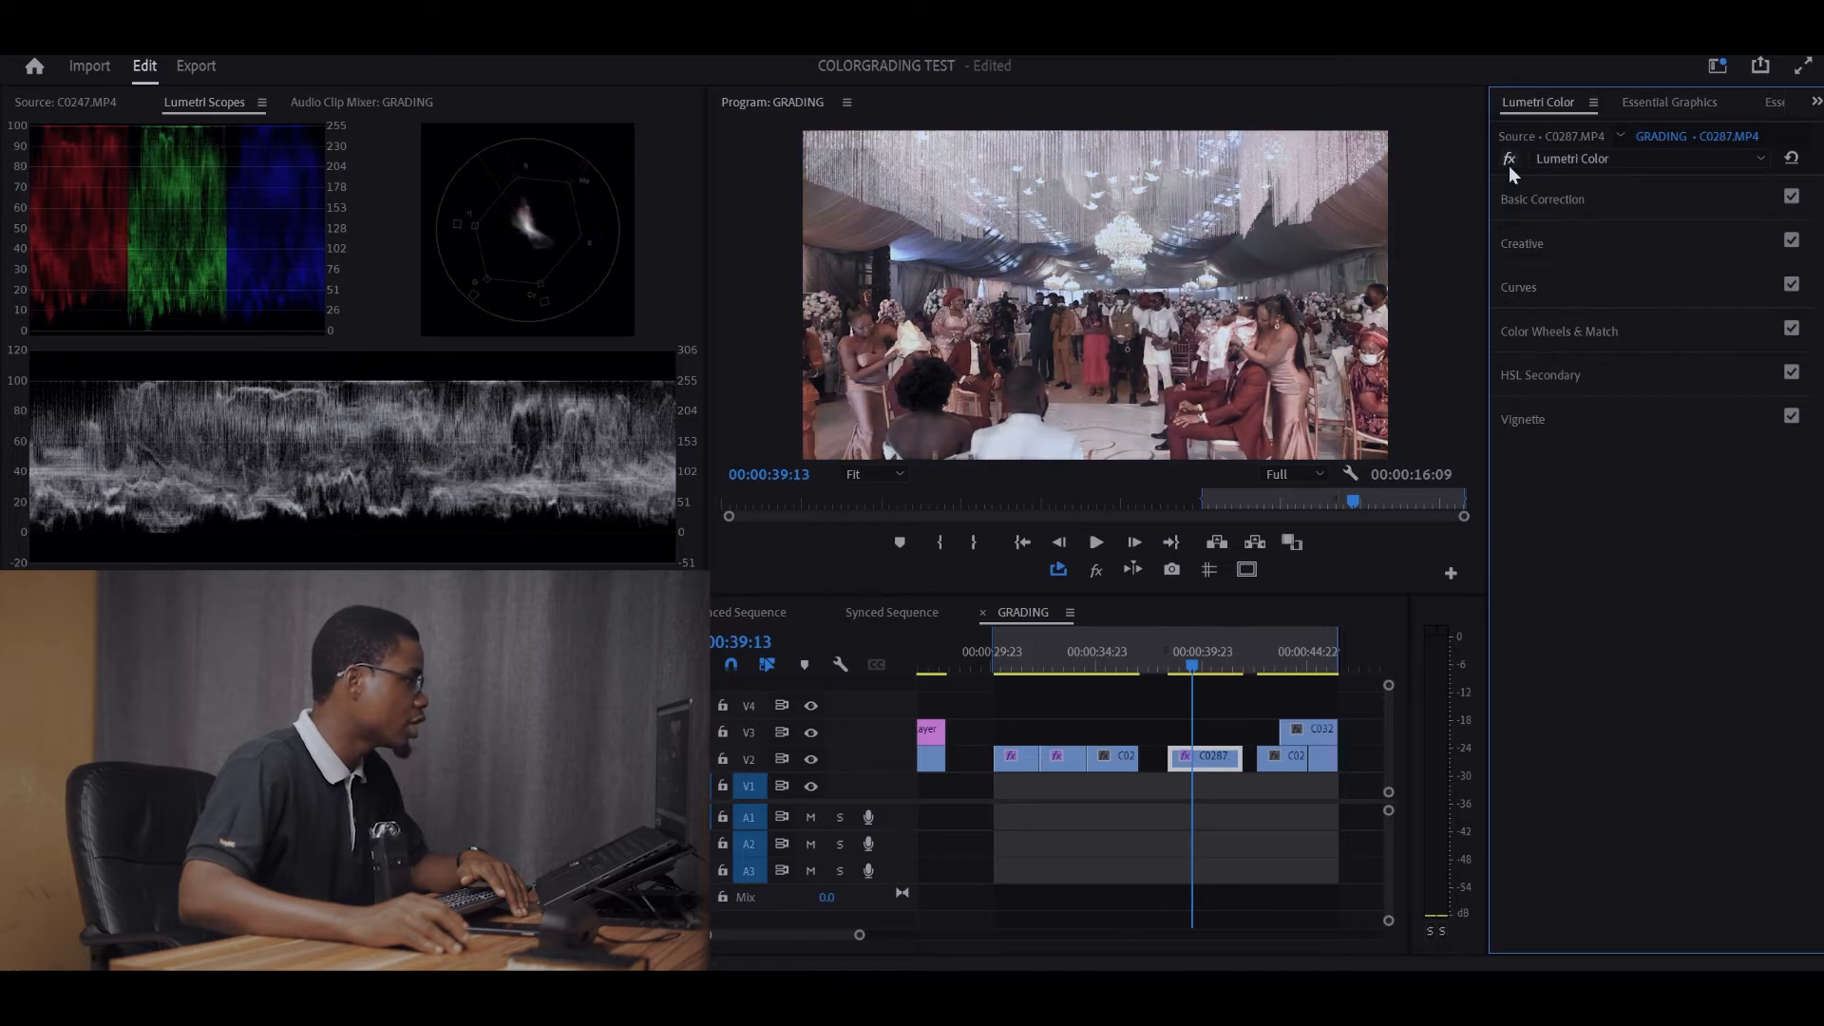
{"action": "left_click", "coordinate": [1792, 197]}
{"action": "left_click", "coordinate": [1793, 199]}
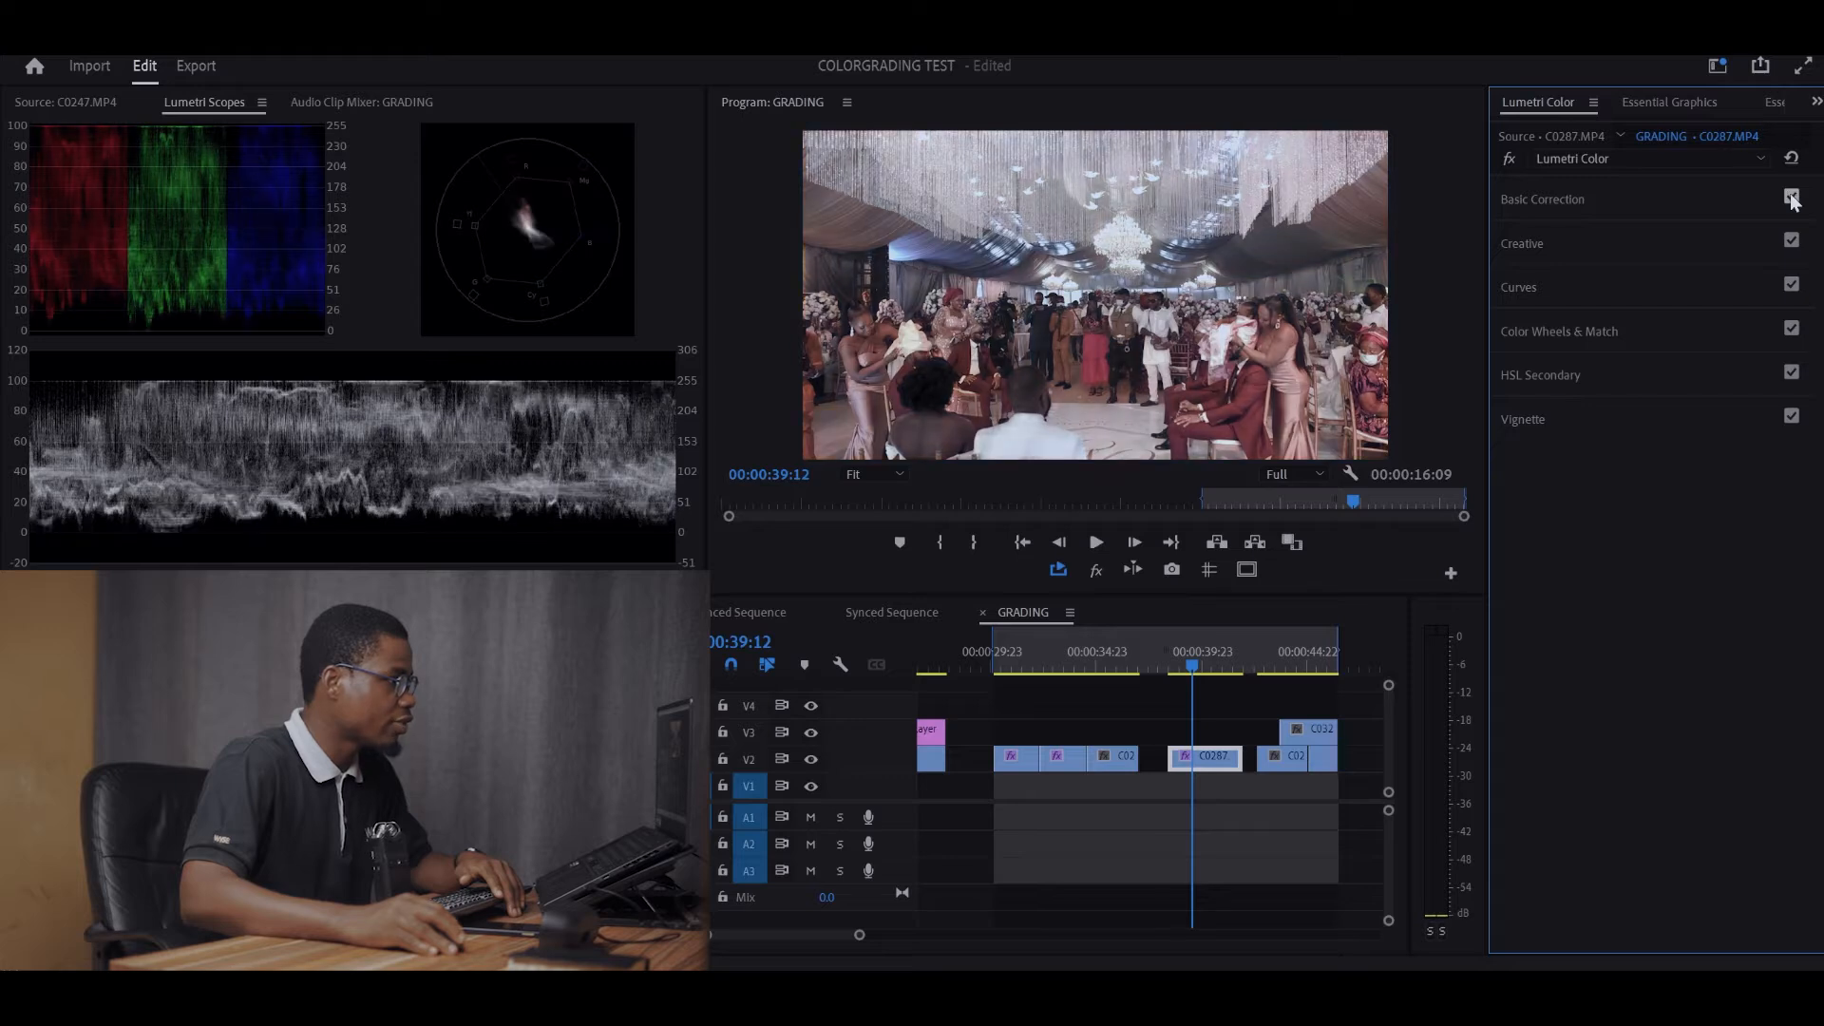
{"action": "left_click", "coordinate": [1511, 159]}
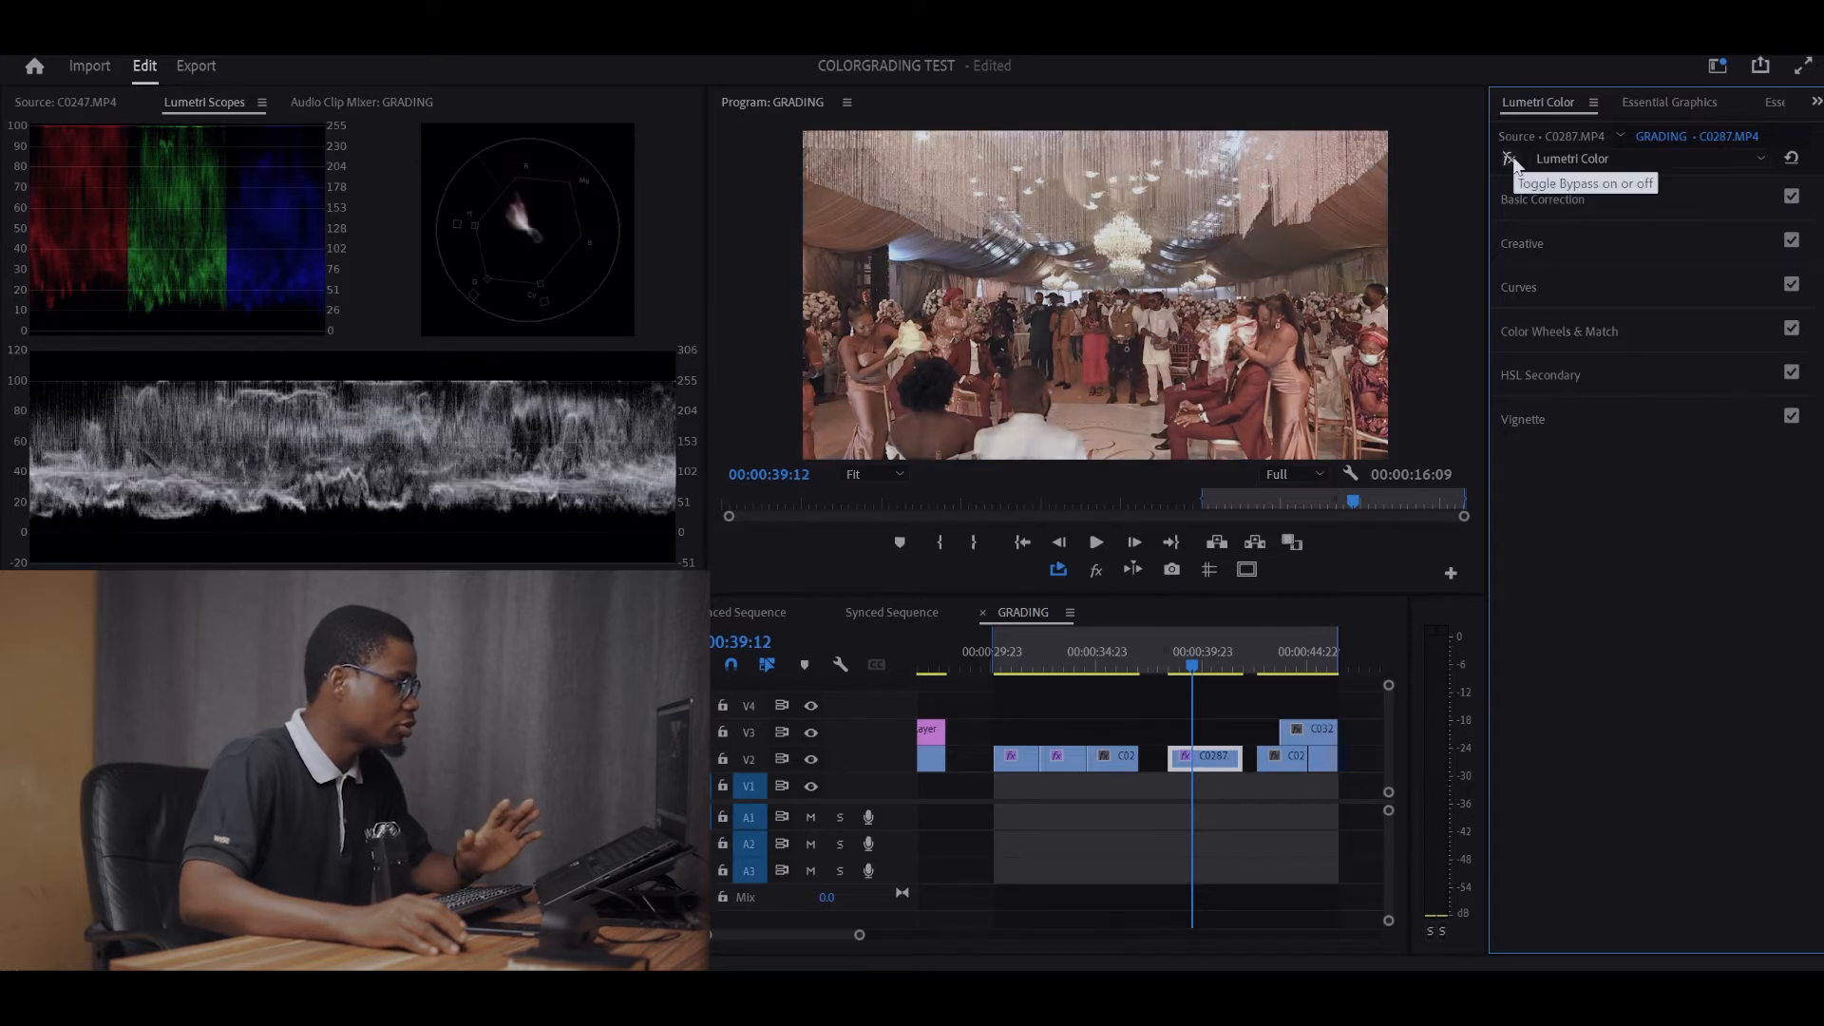
{"action": "left_click", "coordinate": [1511, 159]}
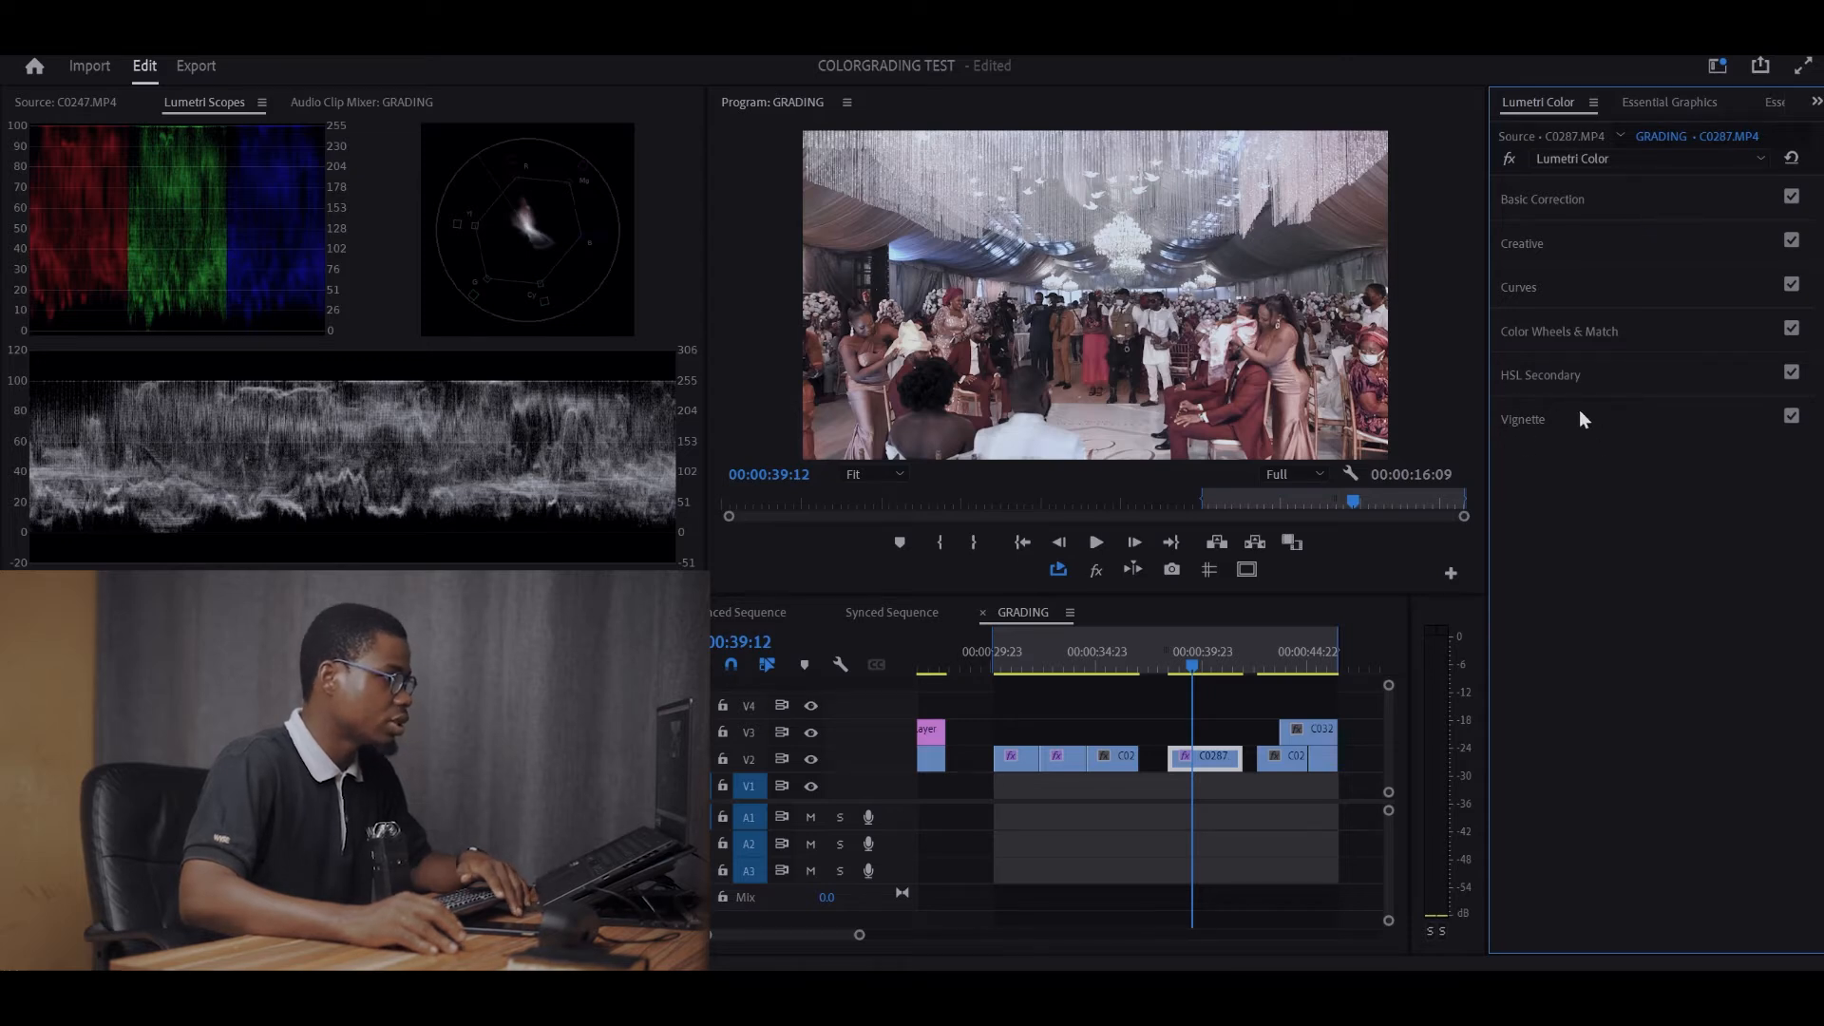
Add an elliptical opacity mask to clip C0287 and move it over the woman at the far left of the frame.
{"action": "left_click", "coordinate": [1189, 753]}
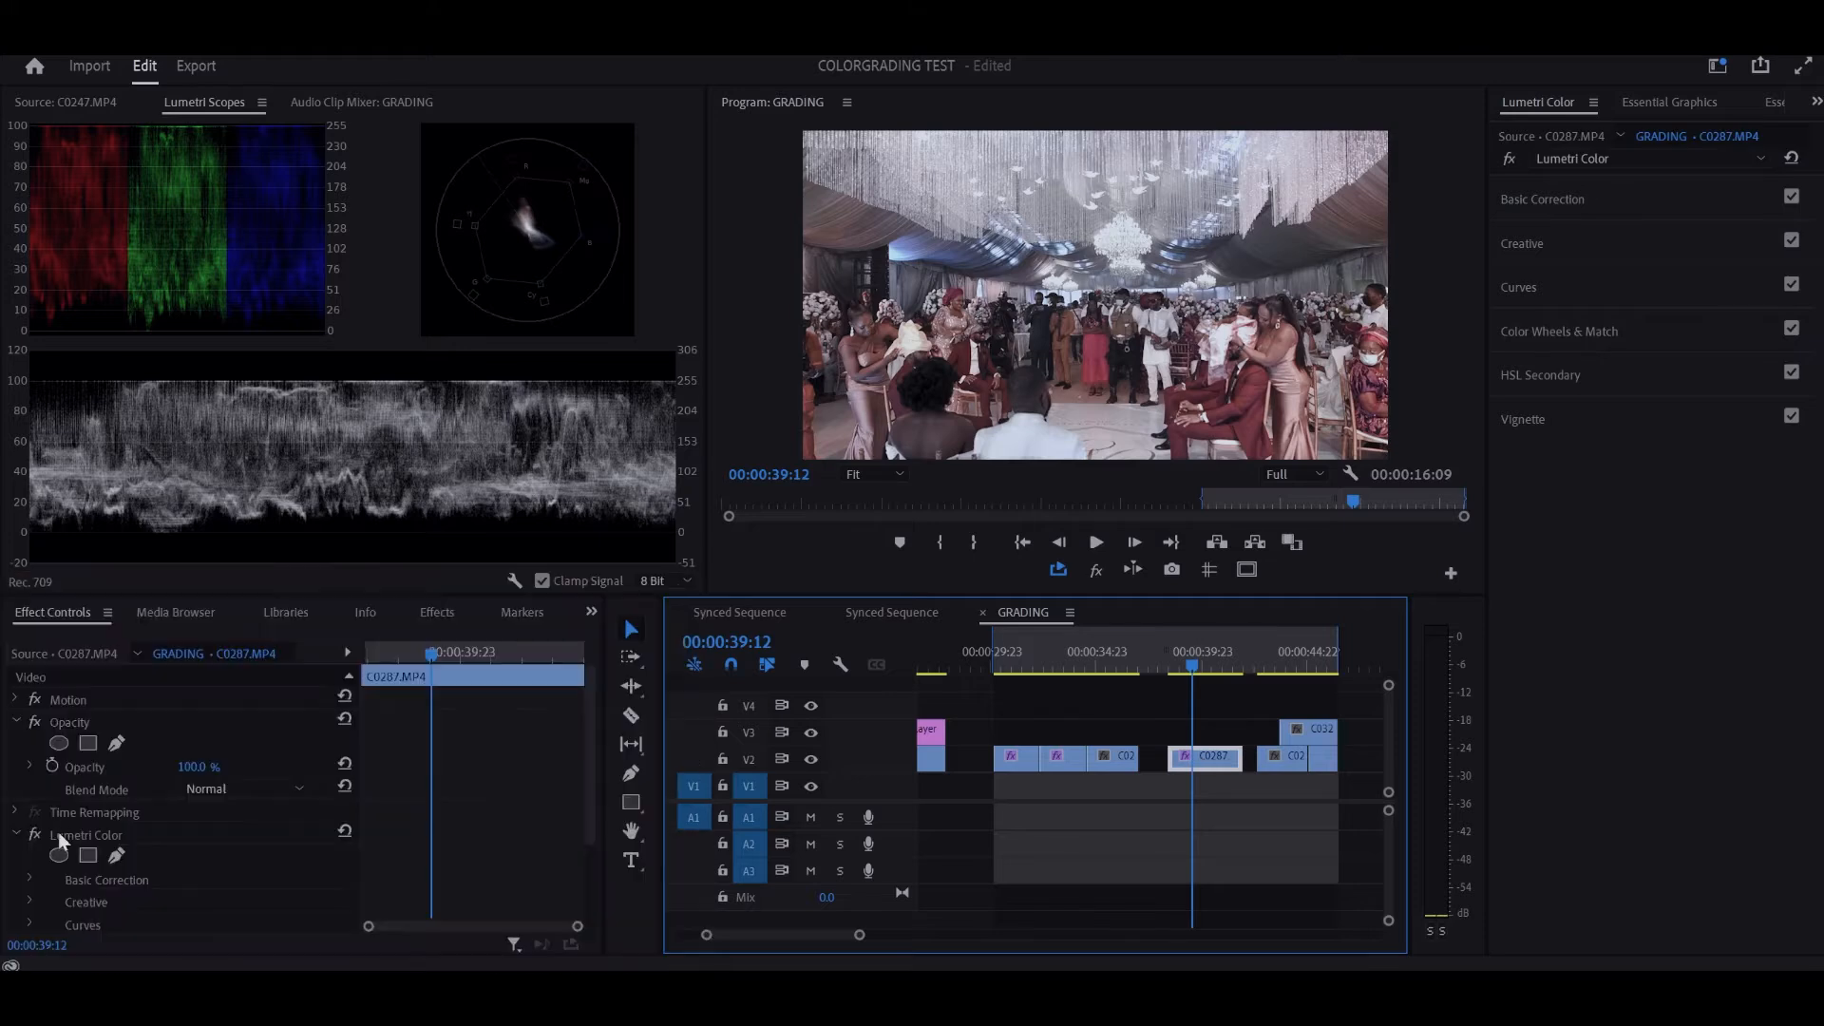
{"action": "left_click", "coordinate": [60, 744]}
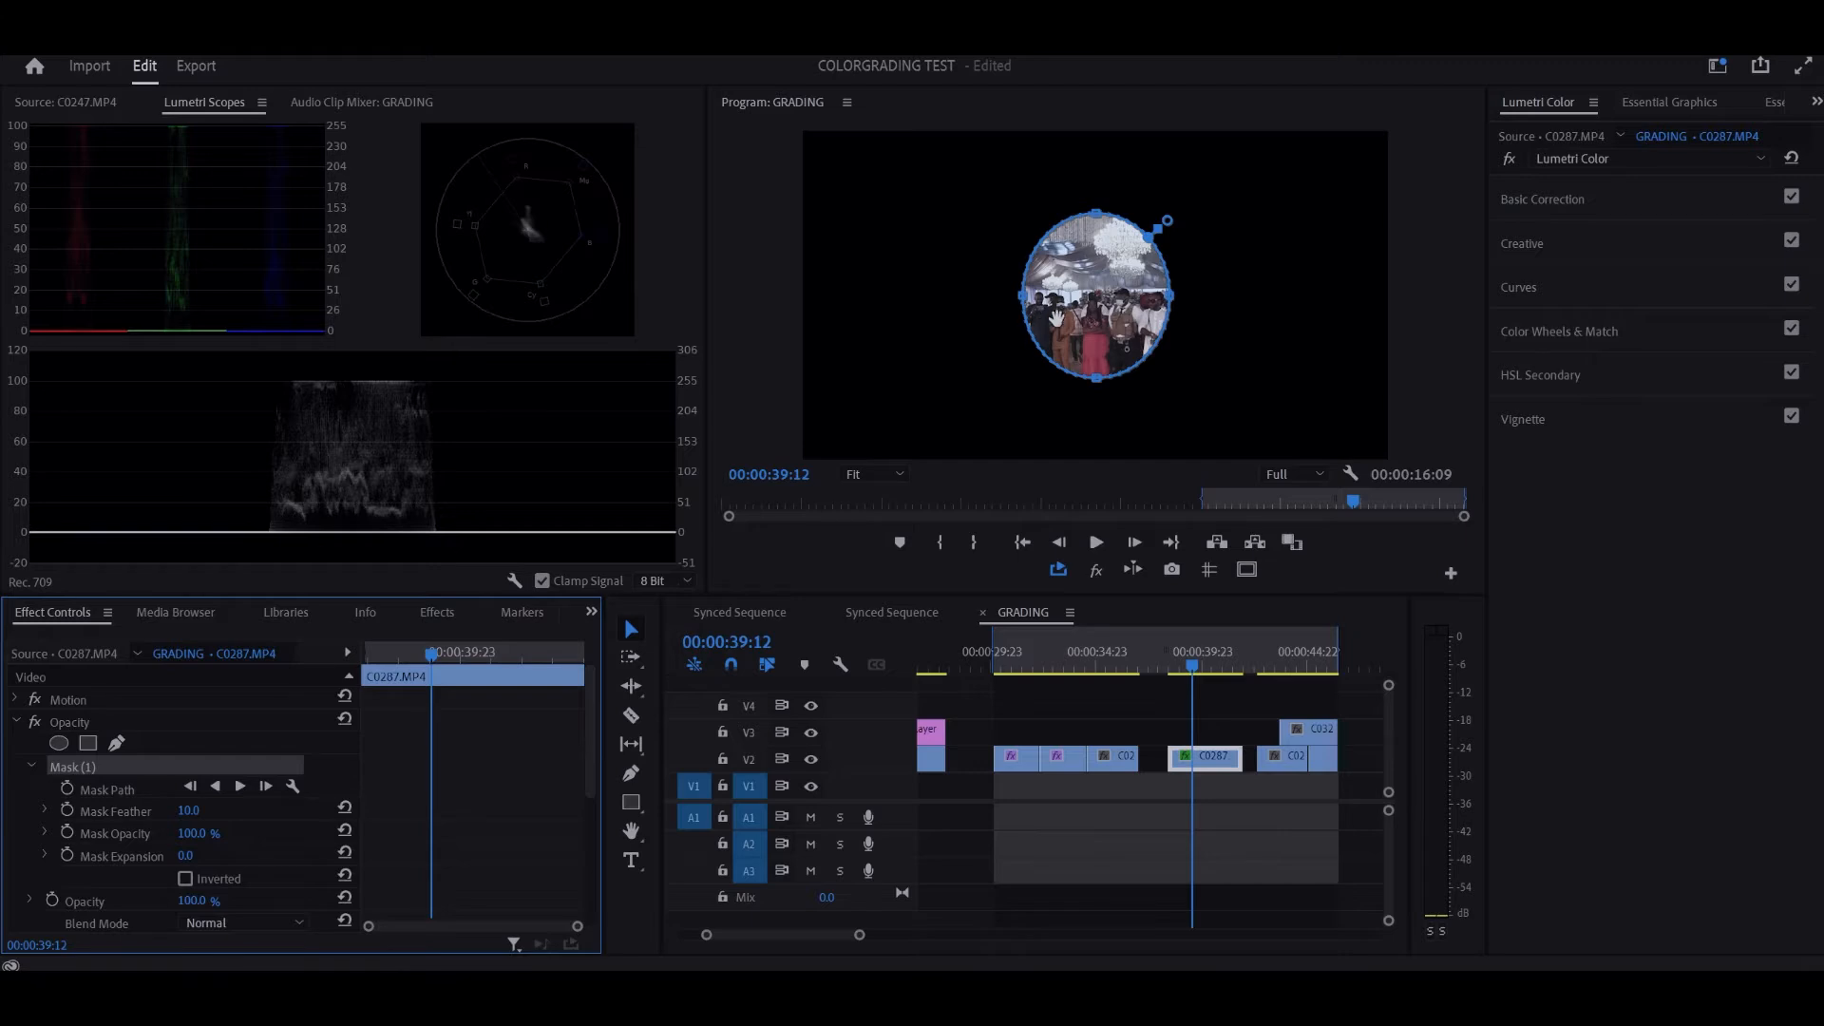
{"action": "left_click_drag", "start_coordinate": [1094, 308], "coordinate": [878, 337]}
{"action": "left_click_drag", "start_coordinate": [880, 241], "coordinate": [880, 293]}
Narrow the elliptical mask so it frames only the left woman's head and upper body.
{"action": "left_click", "coordinate": [866, 476]}
{"action": "left_click", "coordinate": [876, 640]}
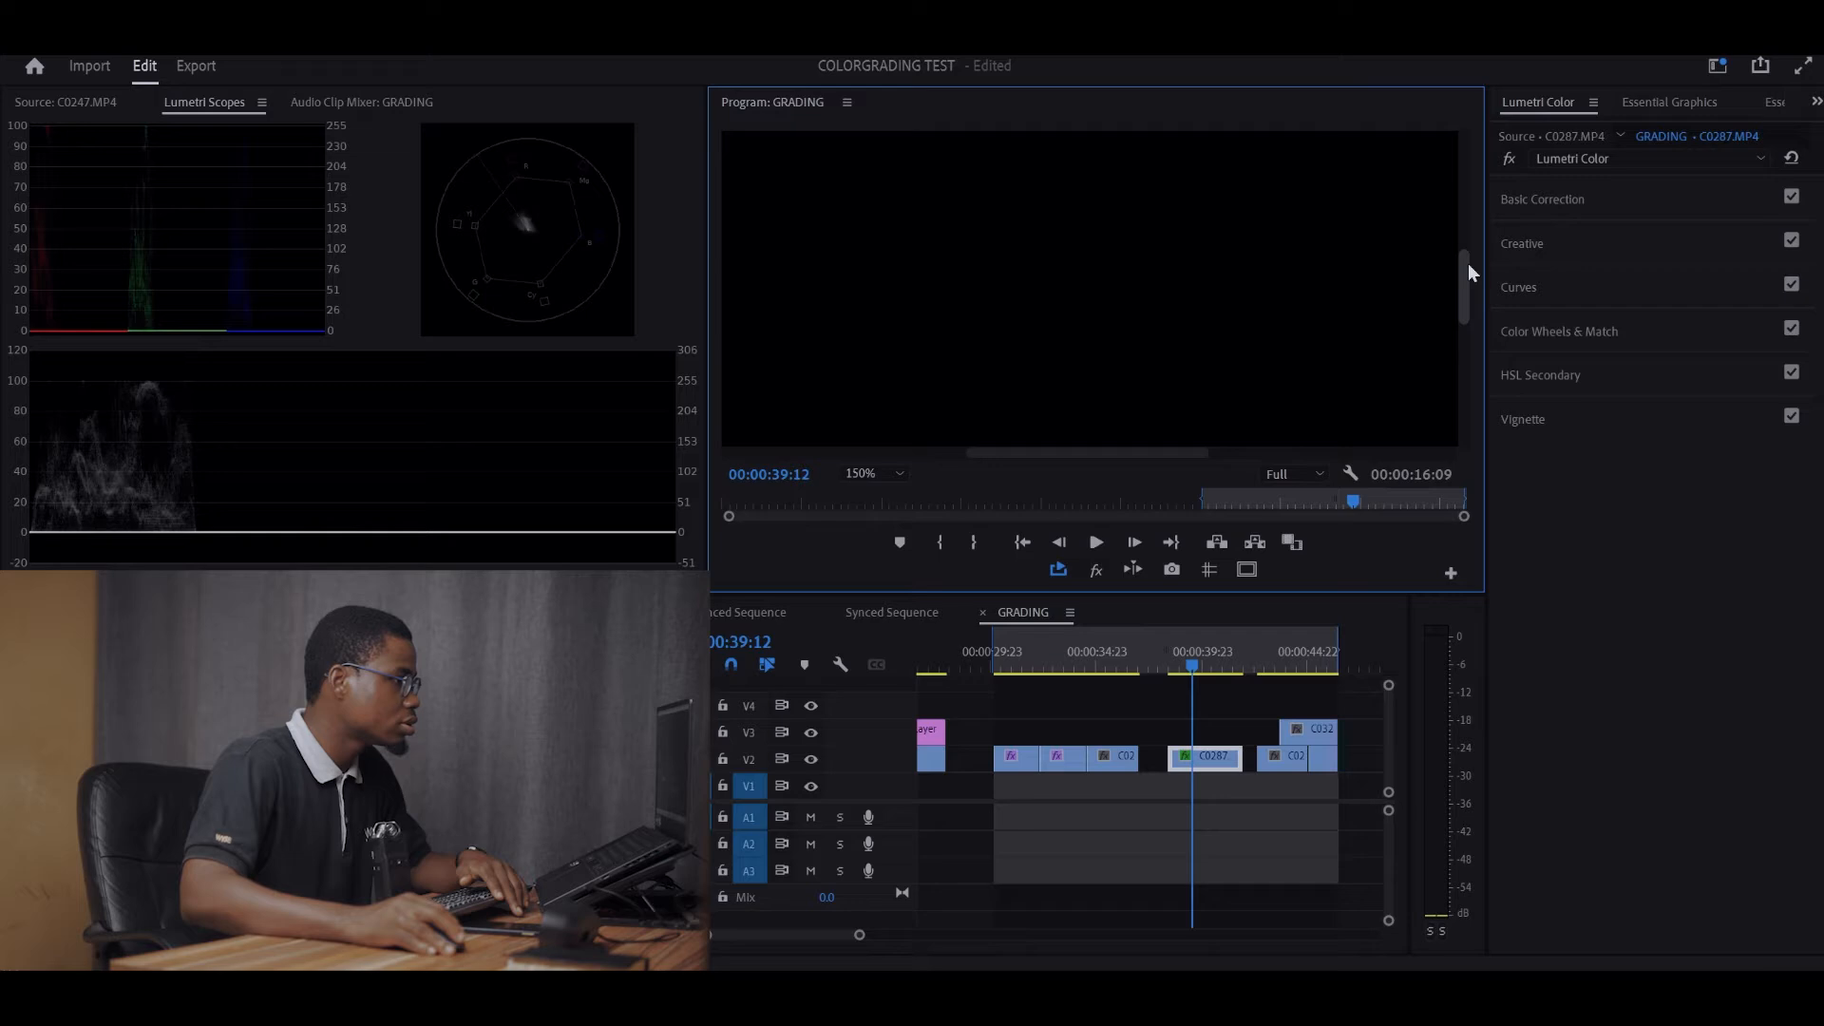
{"action": "left_click_drag", "start_coordinate": [1453, 320], "coordinate": [1447, 253]}
{"action": "left_click_drag", "start_coordinate": [1184, 460], "coordinate": [1089, 459]}
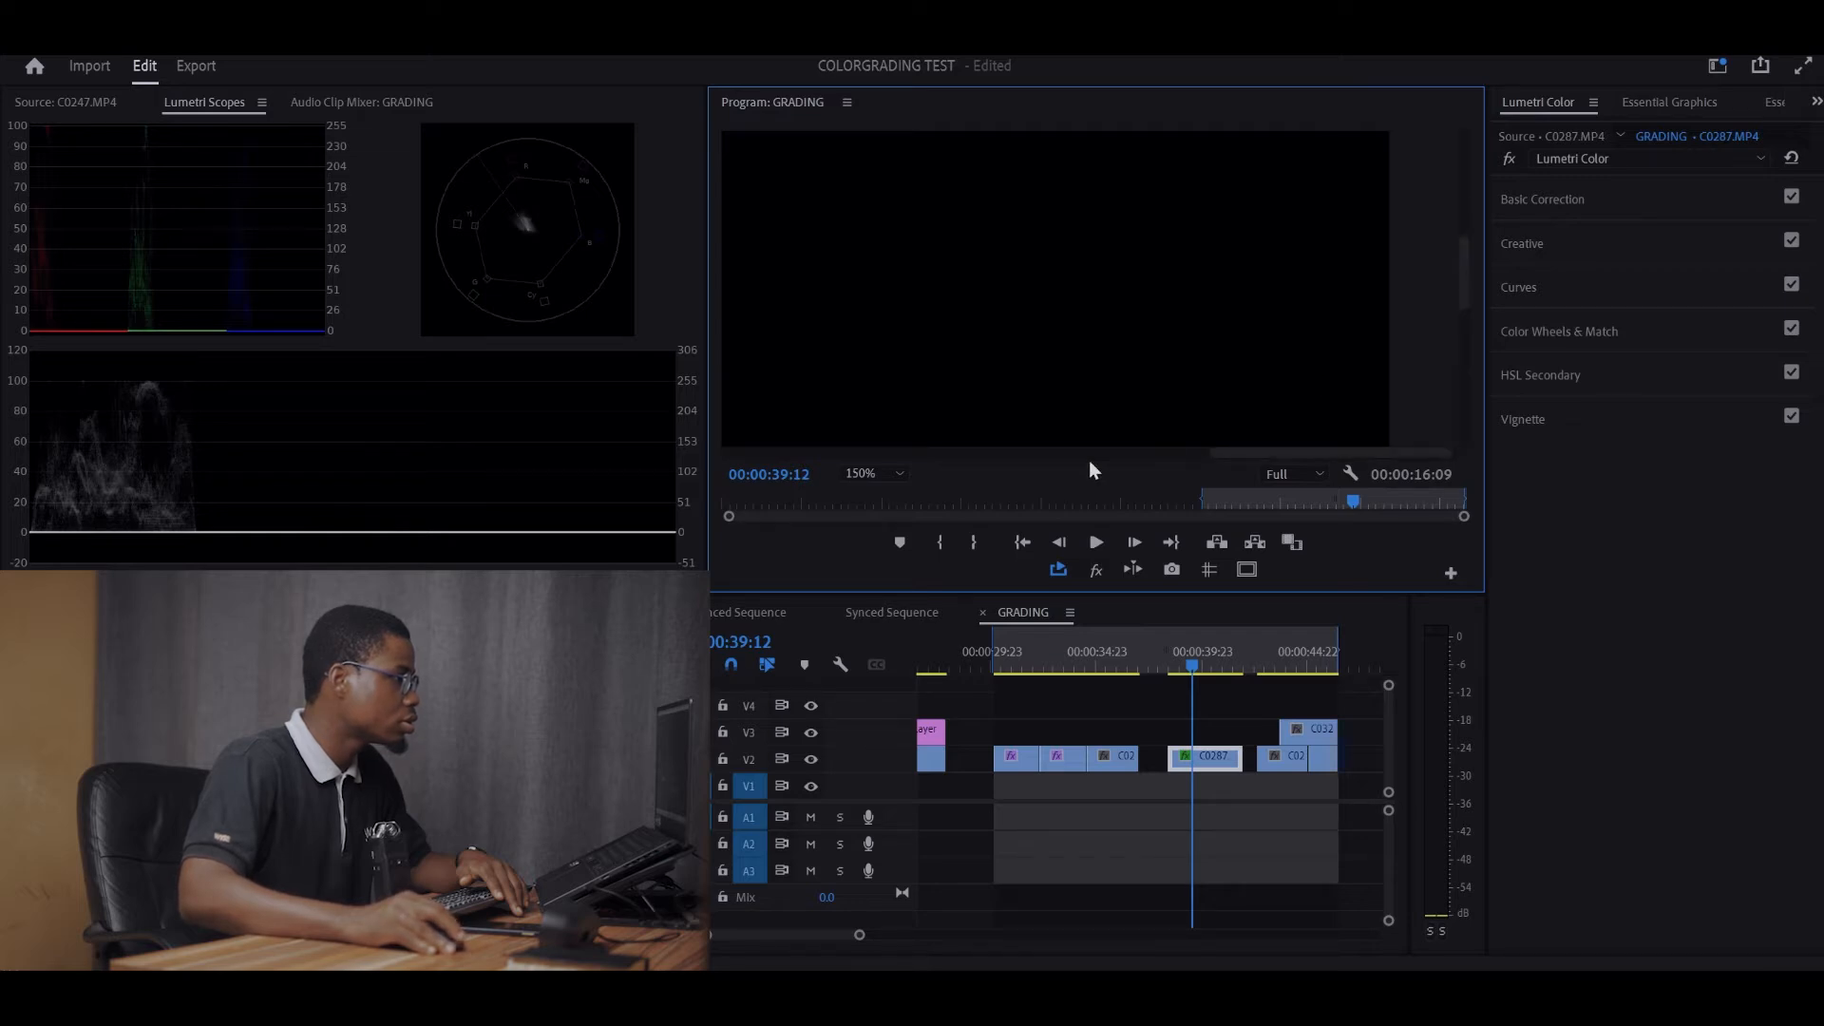
{"action": "left_click_drag", "start_coordinate": [1225, 454], "coordinate": [1195, 452]}
{"action": "left_click_drag", "start_coordinate": [1083, 460], "coordinate": [819, 470]}
{"action": "left_click_drag", "start_coordinate": [1461, 248], "coordinate": [1457, 315]}
{"action": "left_click_drag", "start_coordinate": [1166, 263], "coordinate": [1018, 250]}
{"action": "left_click_drag", "start_coordinate": [952, 442], "coordinate": [859, 251]}
{"action": "left_click_drag", "start_coordinate": [1459, 336], "coordinate": [1459, 311]}
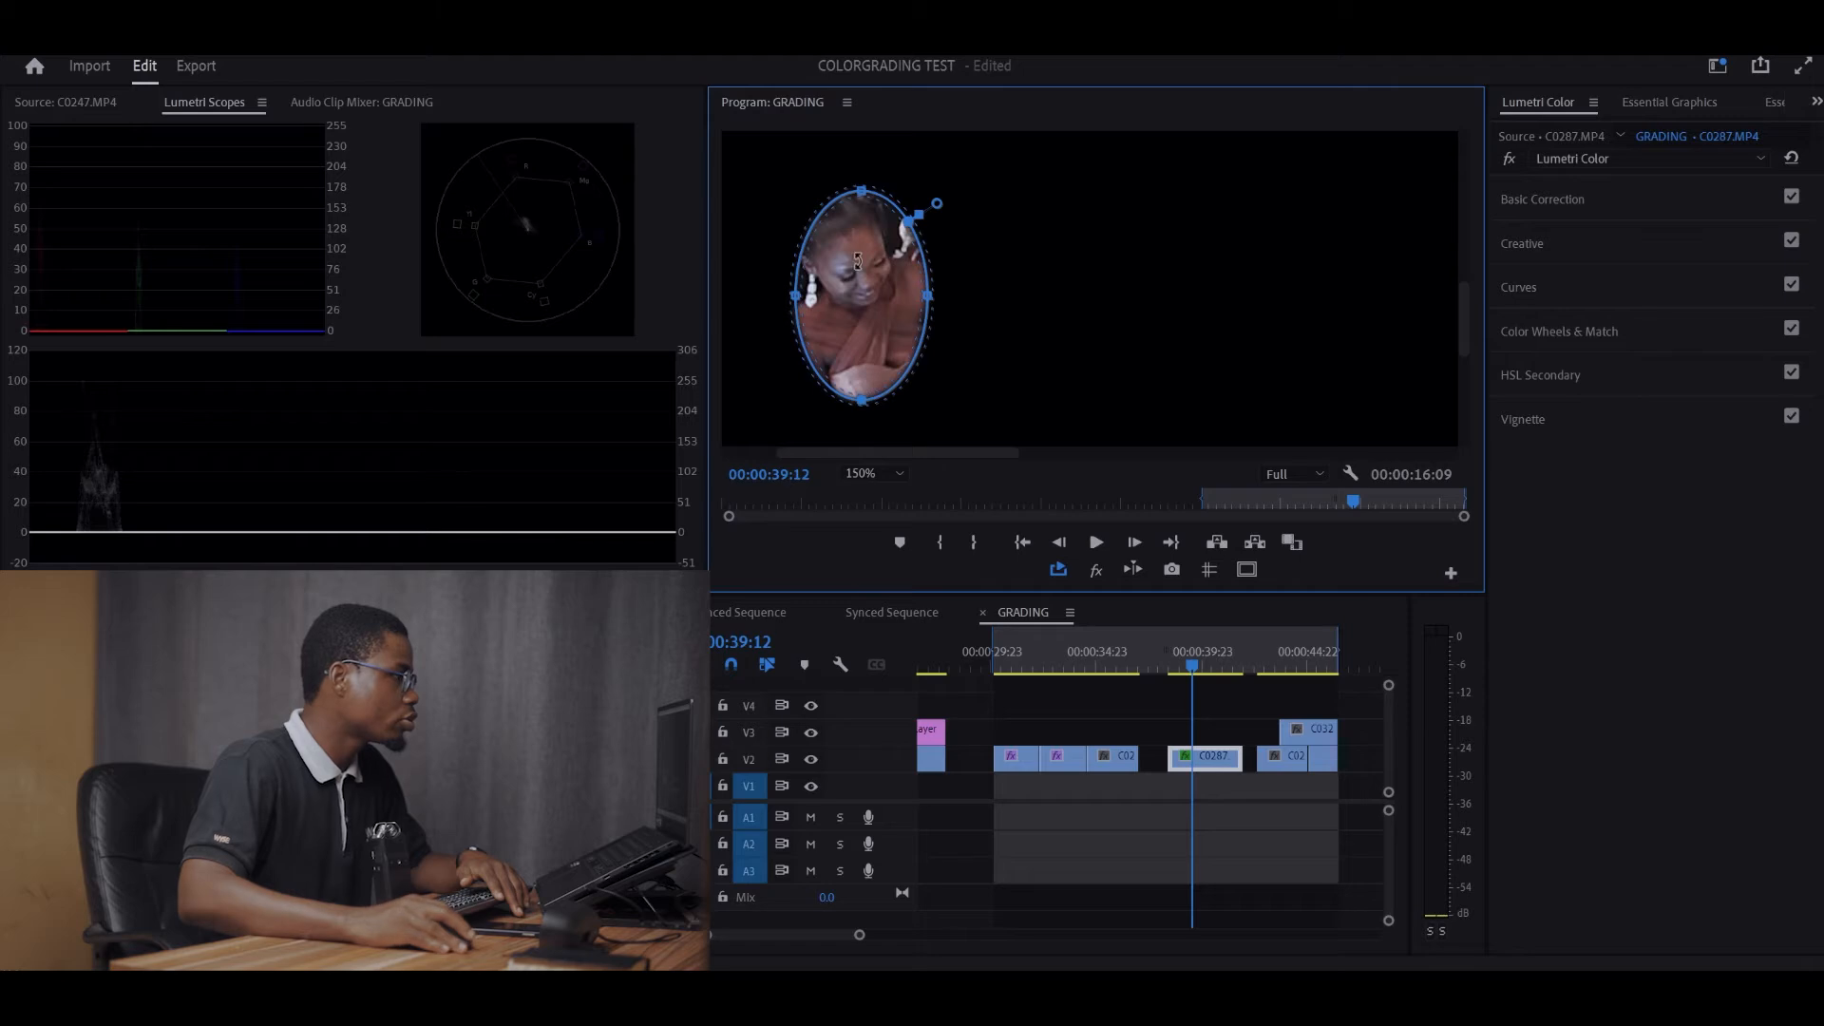
Shrink the mask to a small ellipse and position it over the left woman's face.
{"action": "left_click_drag", "start_coordinate": [854, 231], "coordinate": [854, 234]}
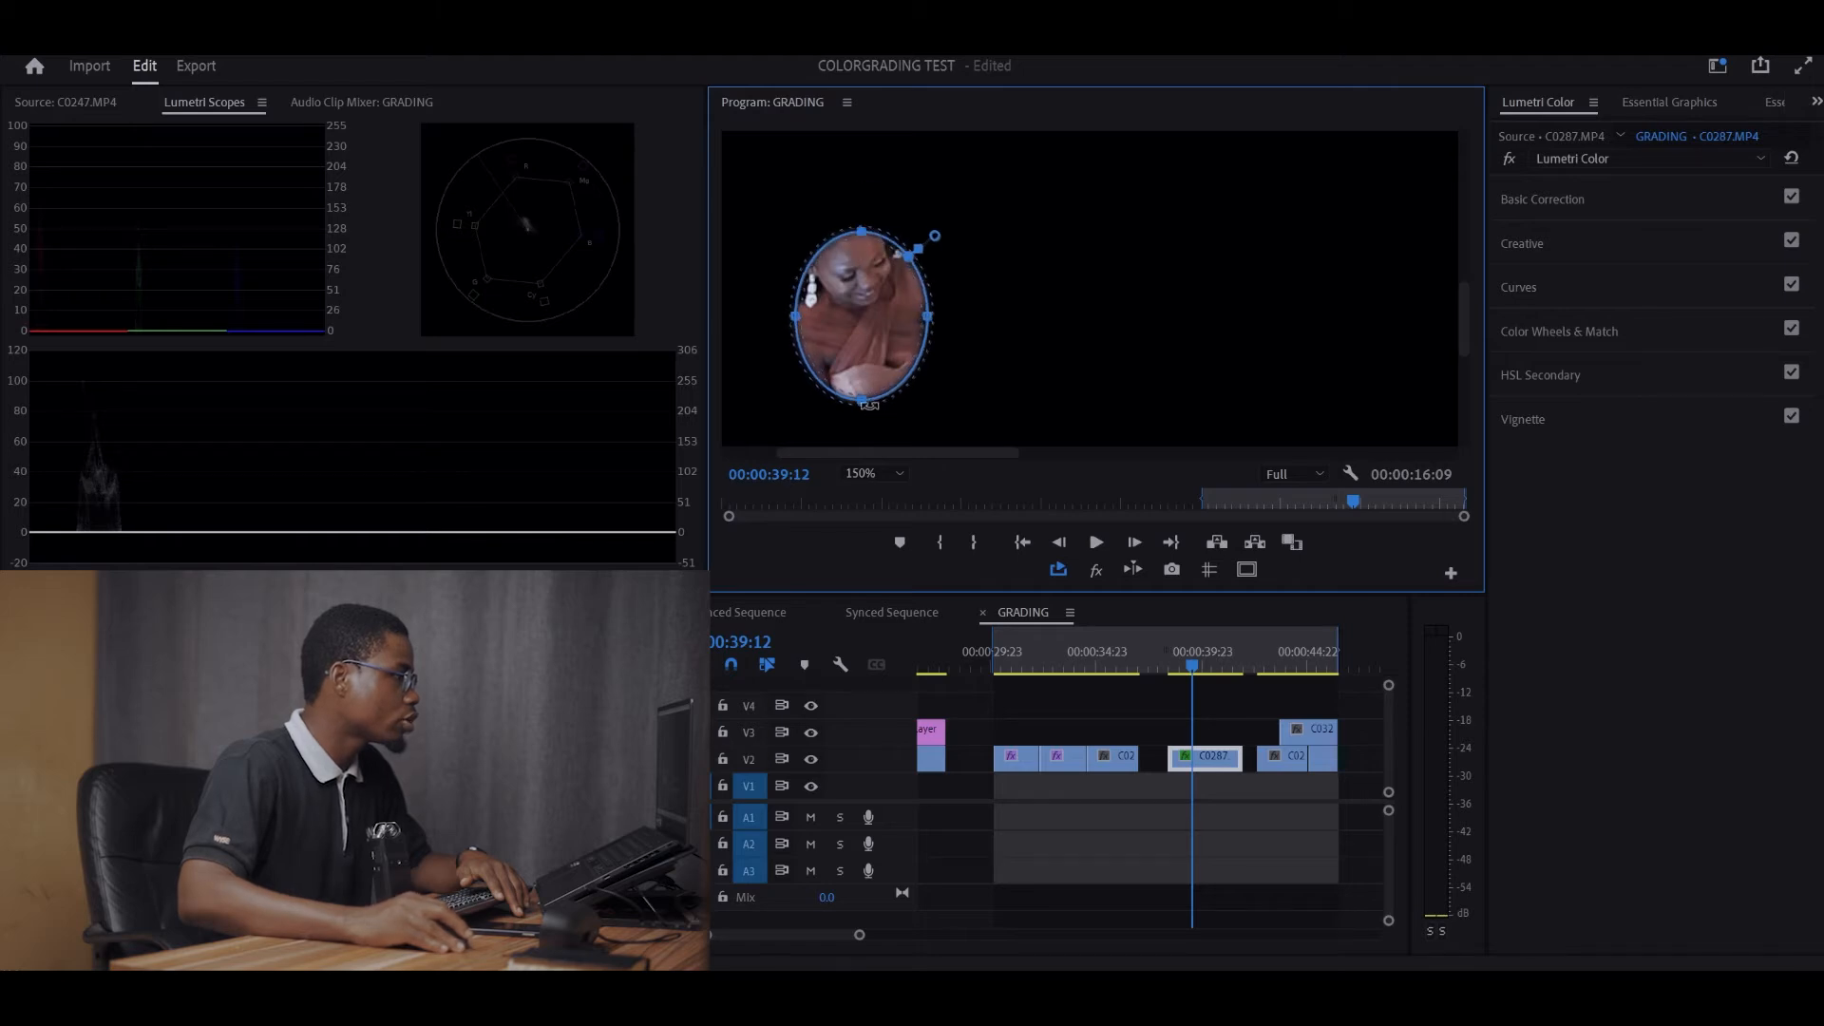
{"action": "left_click_drag", "start_coordinate": [854, 394], "coordinate": [859, 276]}
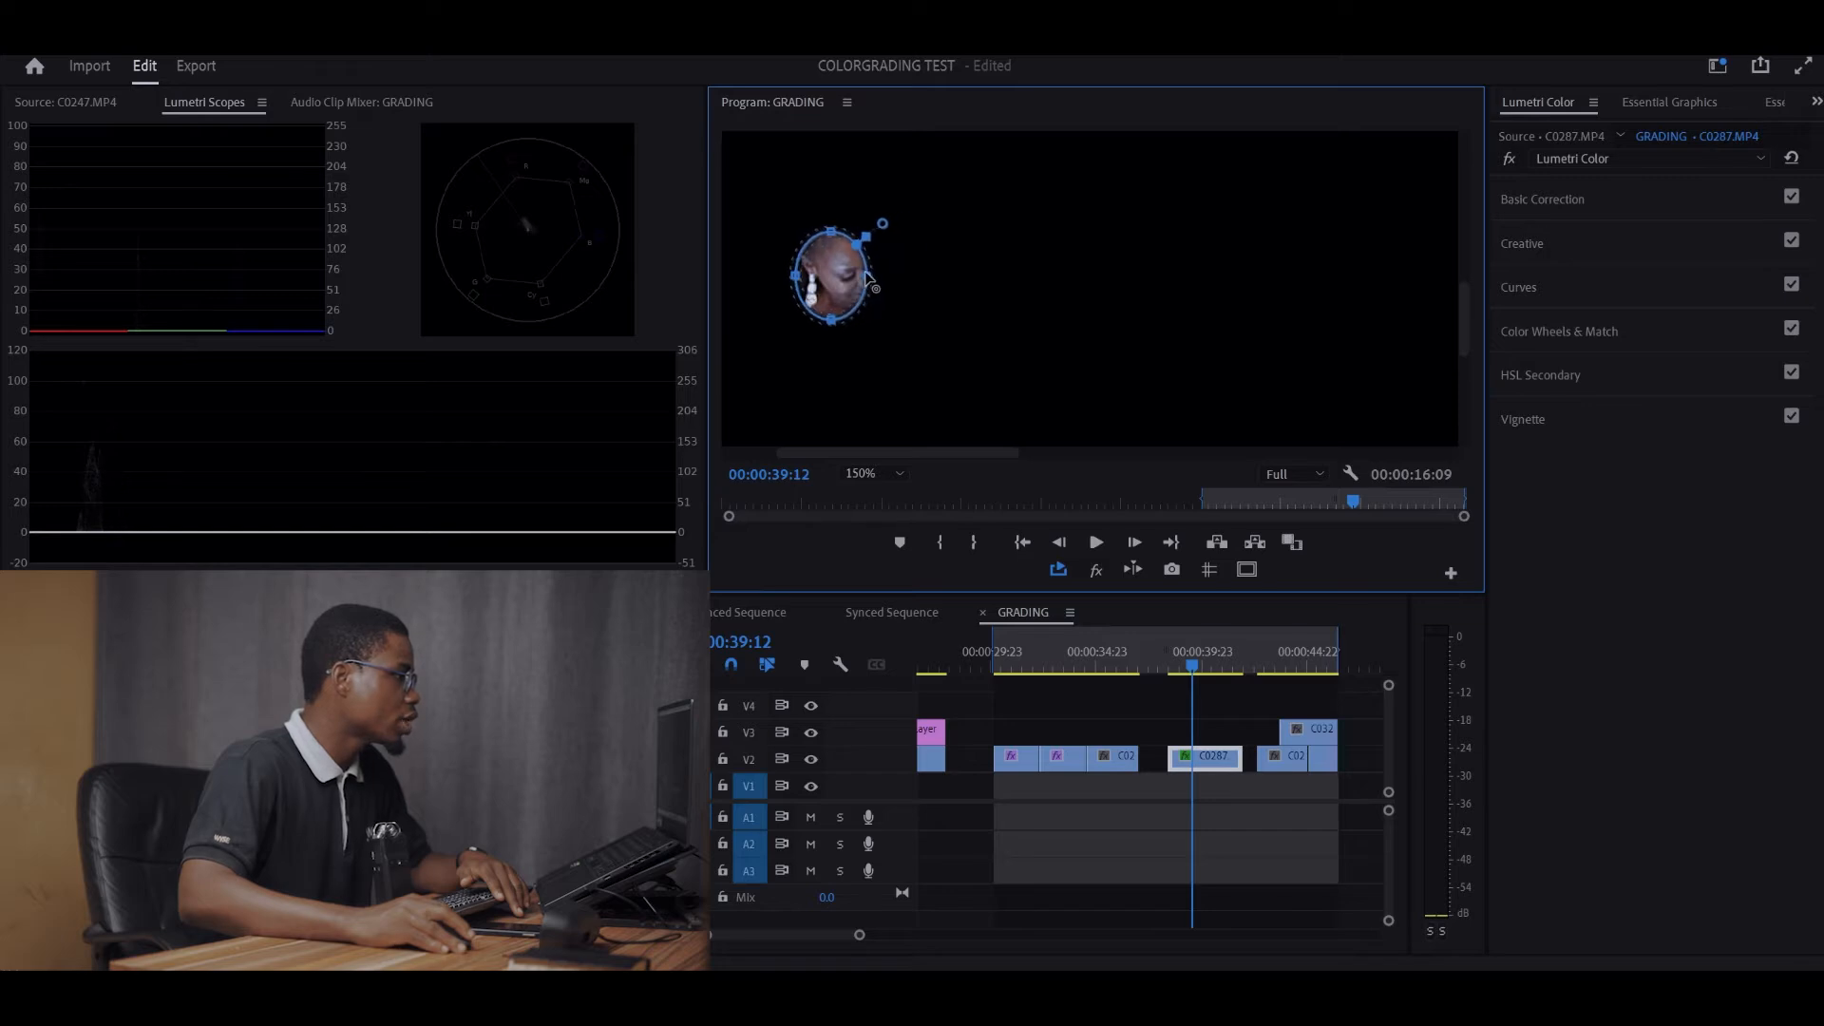
{"action": "left_click", "coordinate": [1644, 204]}
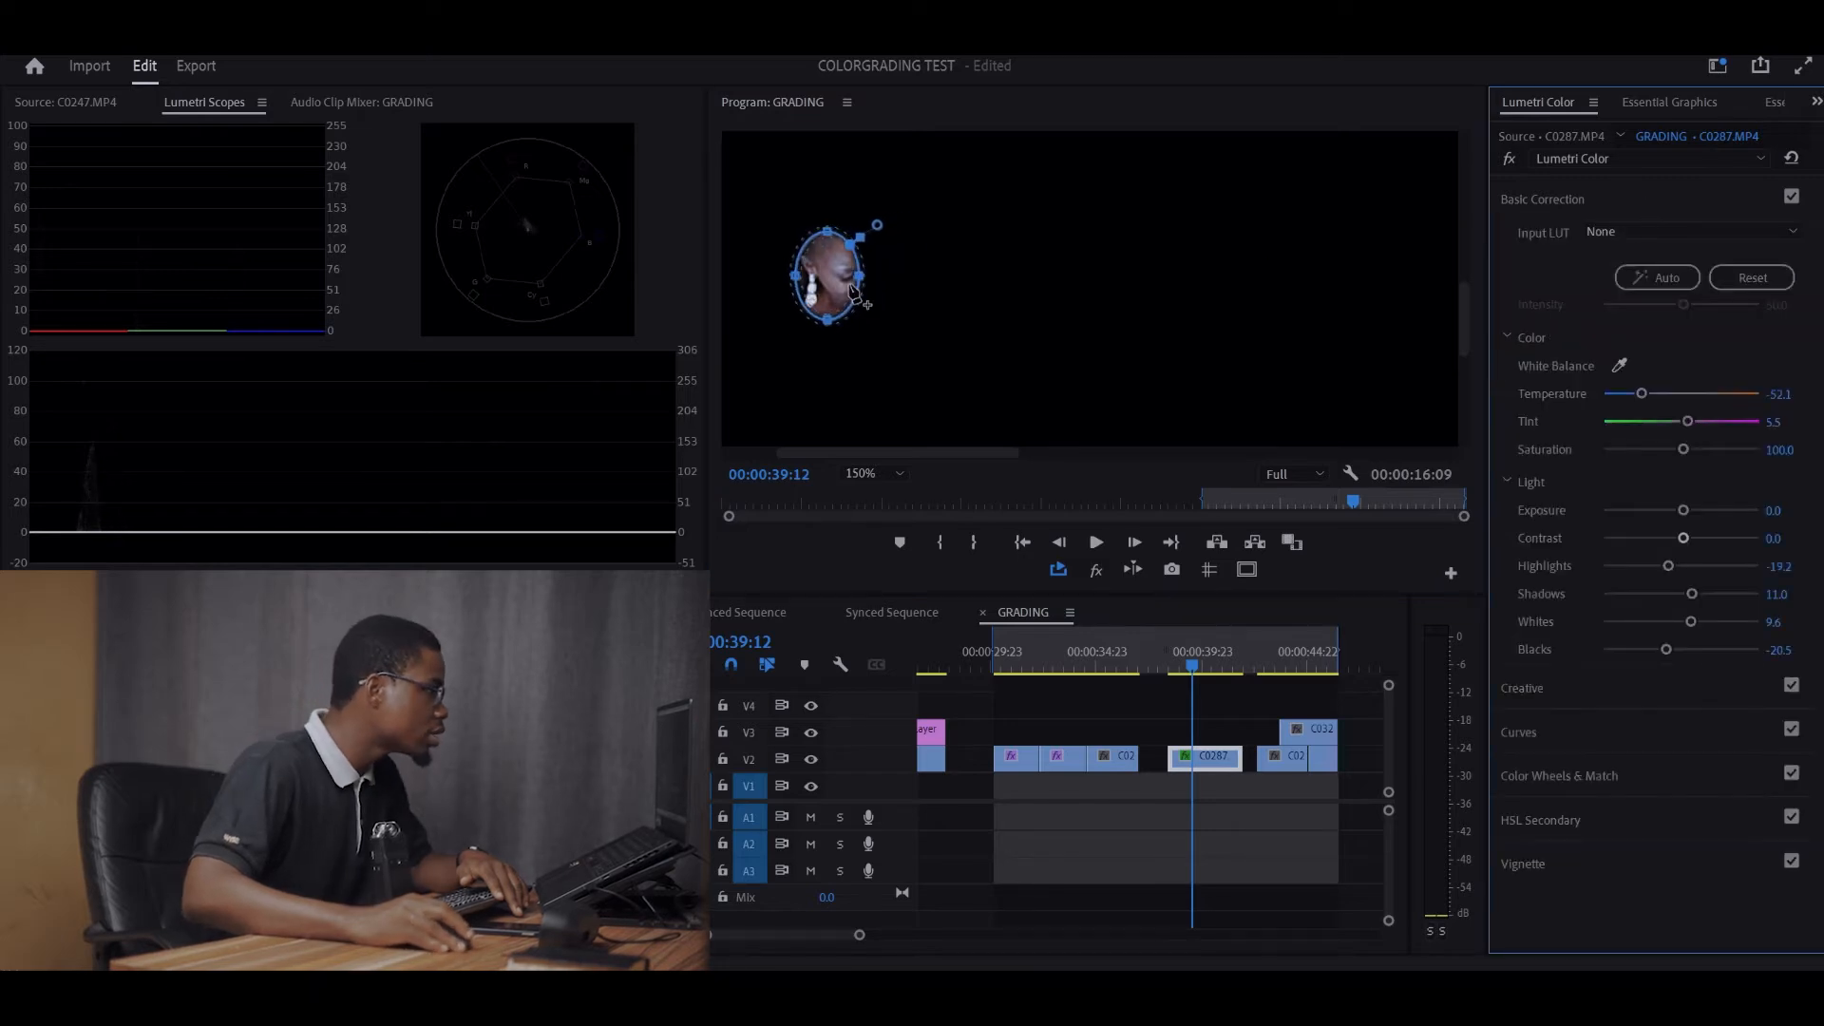
{"action": "left_click_drag", "start_coordinate": [841, 278], "coordinate": [867, 267]}
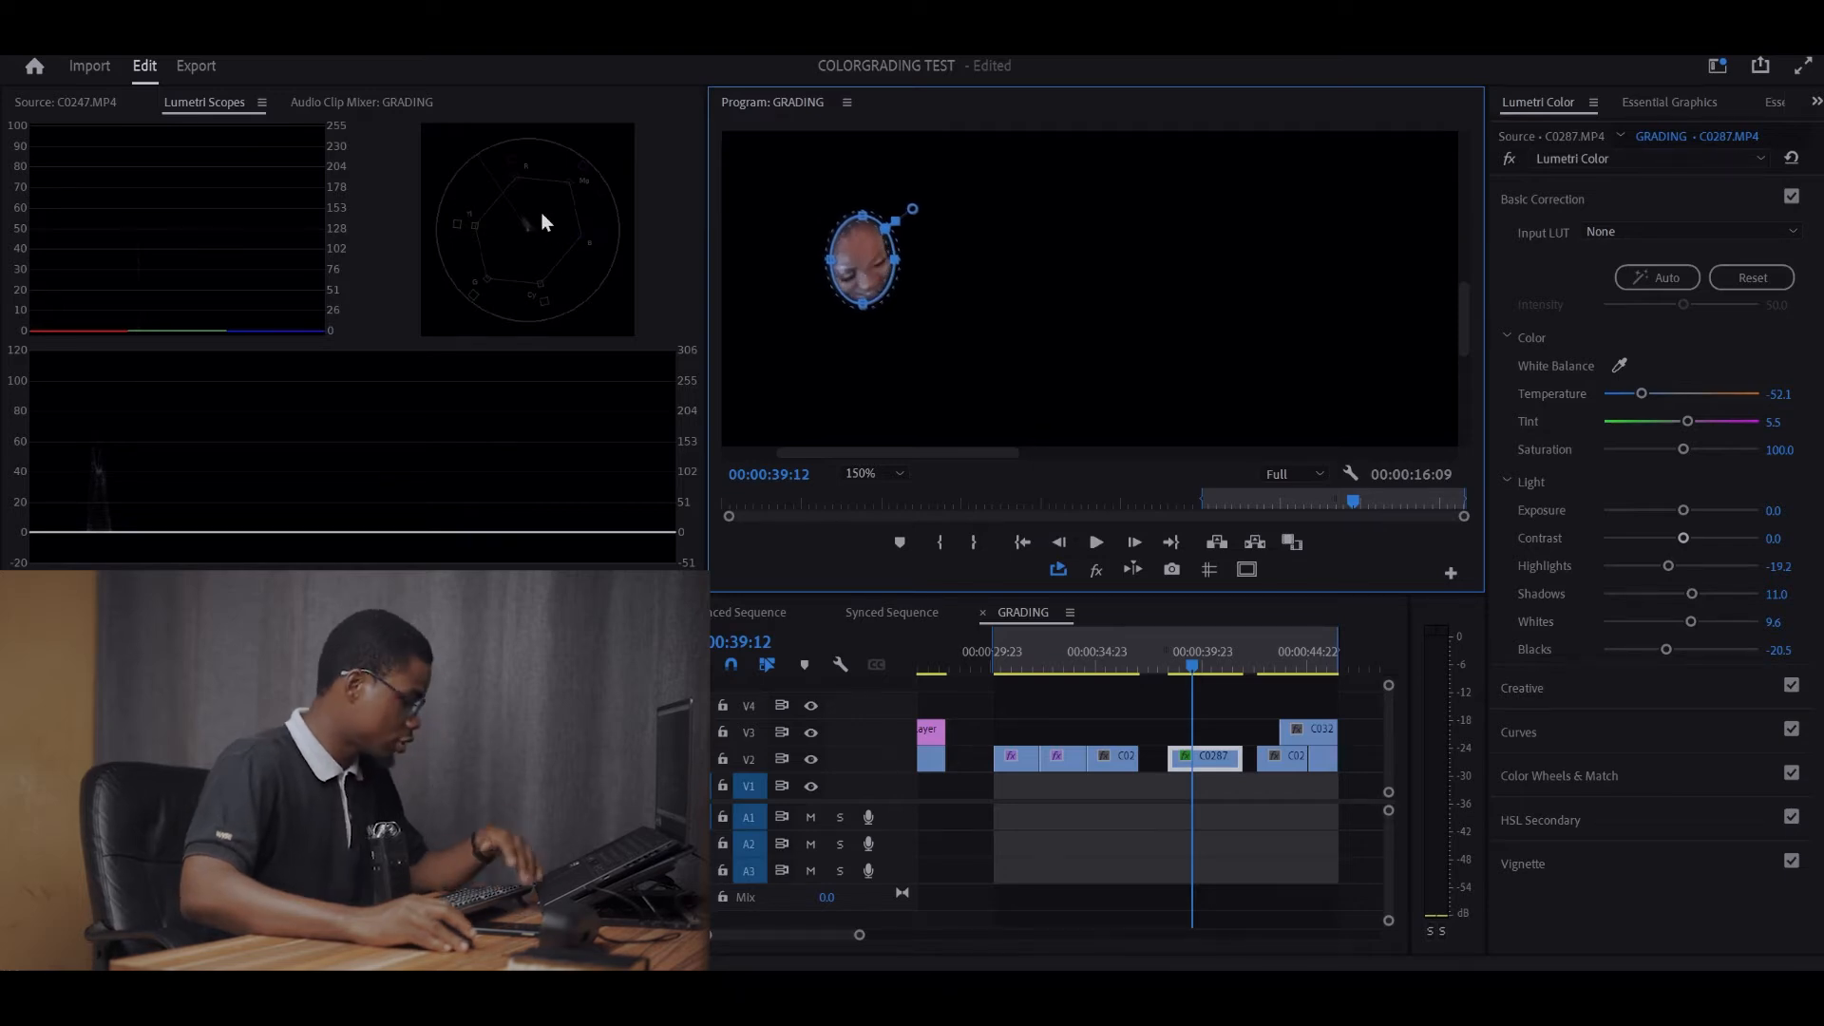
Check the masked skin tone on the enlarged vectorscope and set Temperature to -38.4 and Tint to -5.5.
{"action": "key", "text": "grave"}
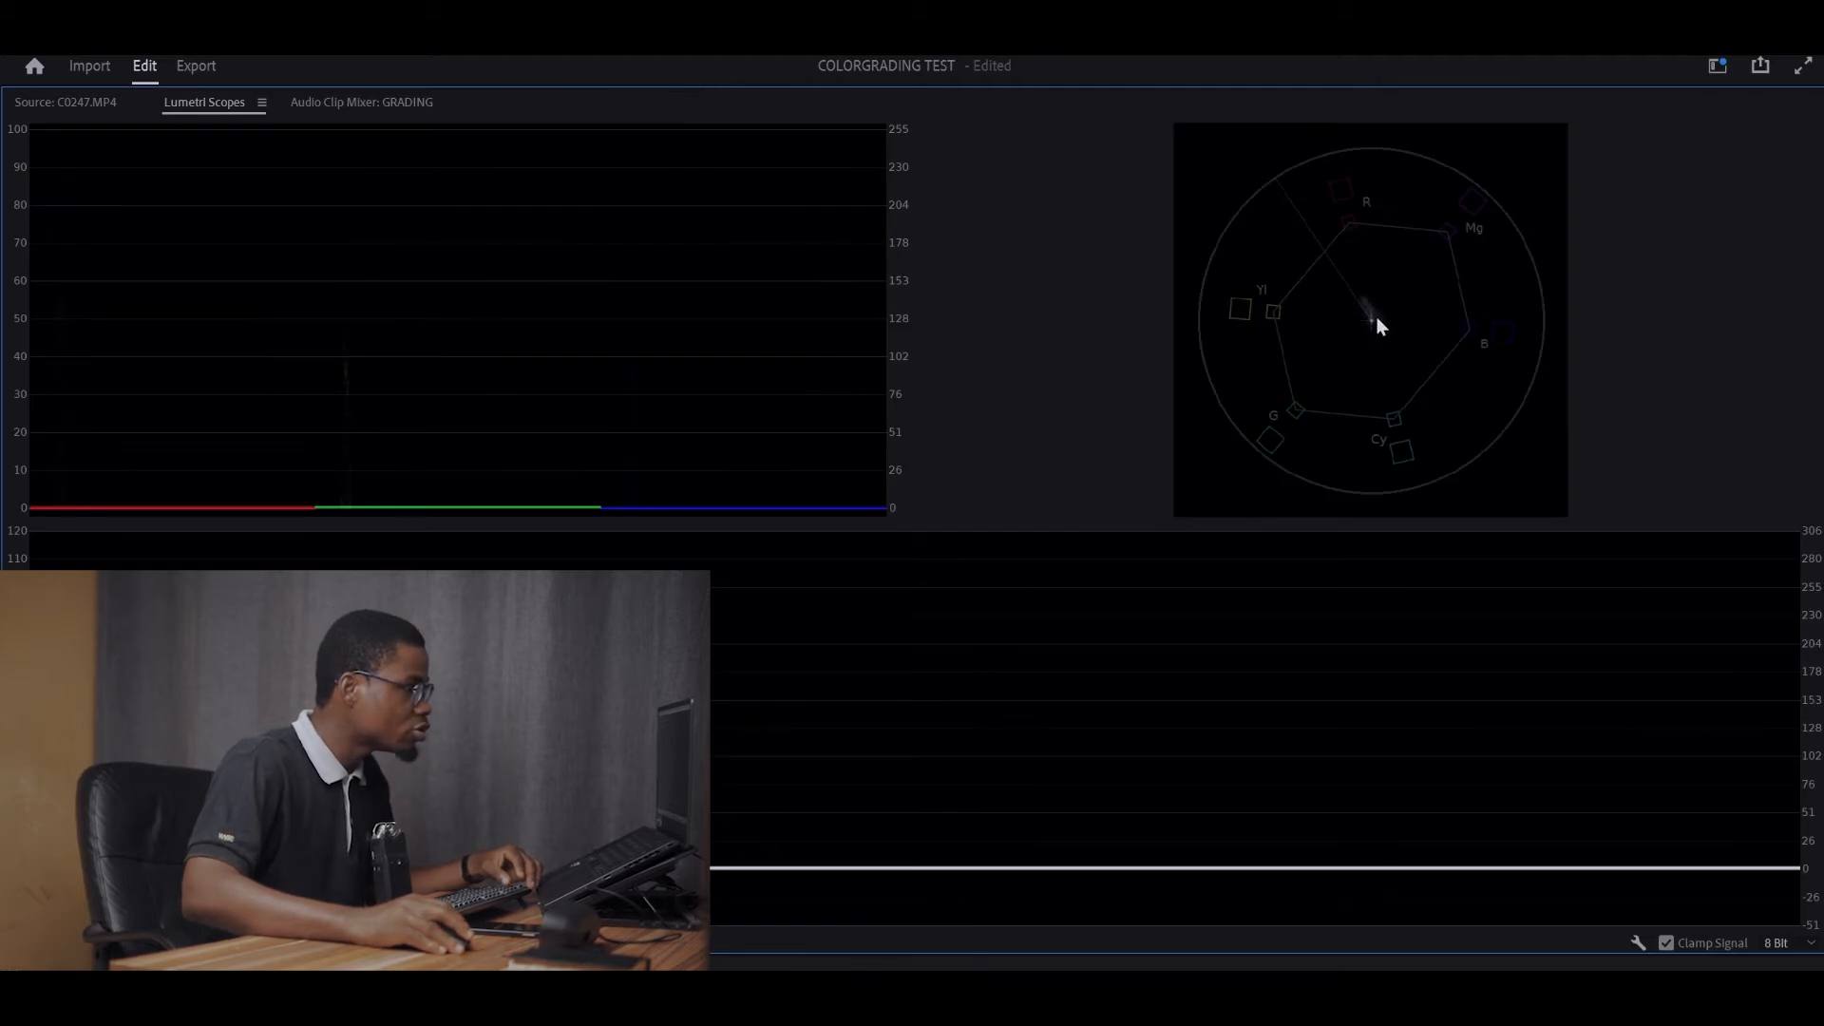
{"action": "key", "text": "grave"}
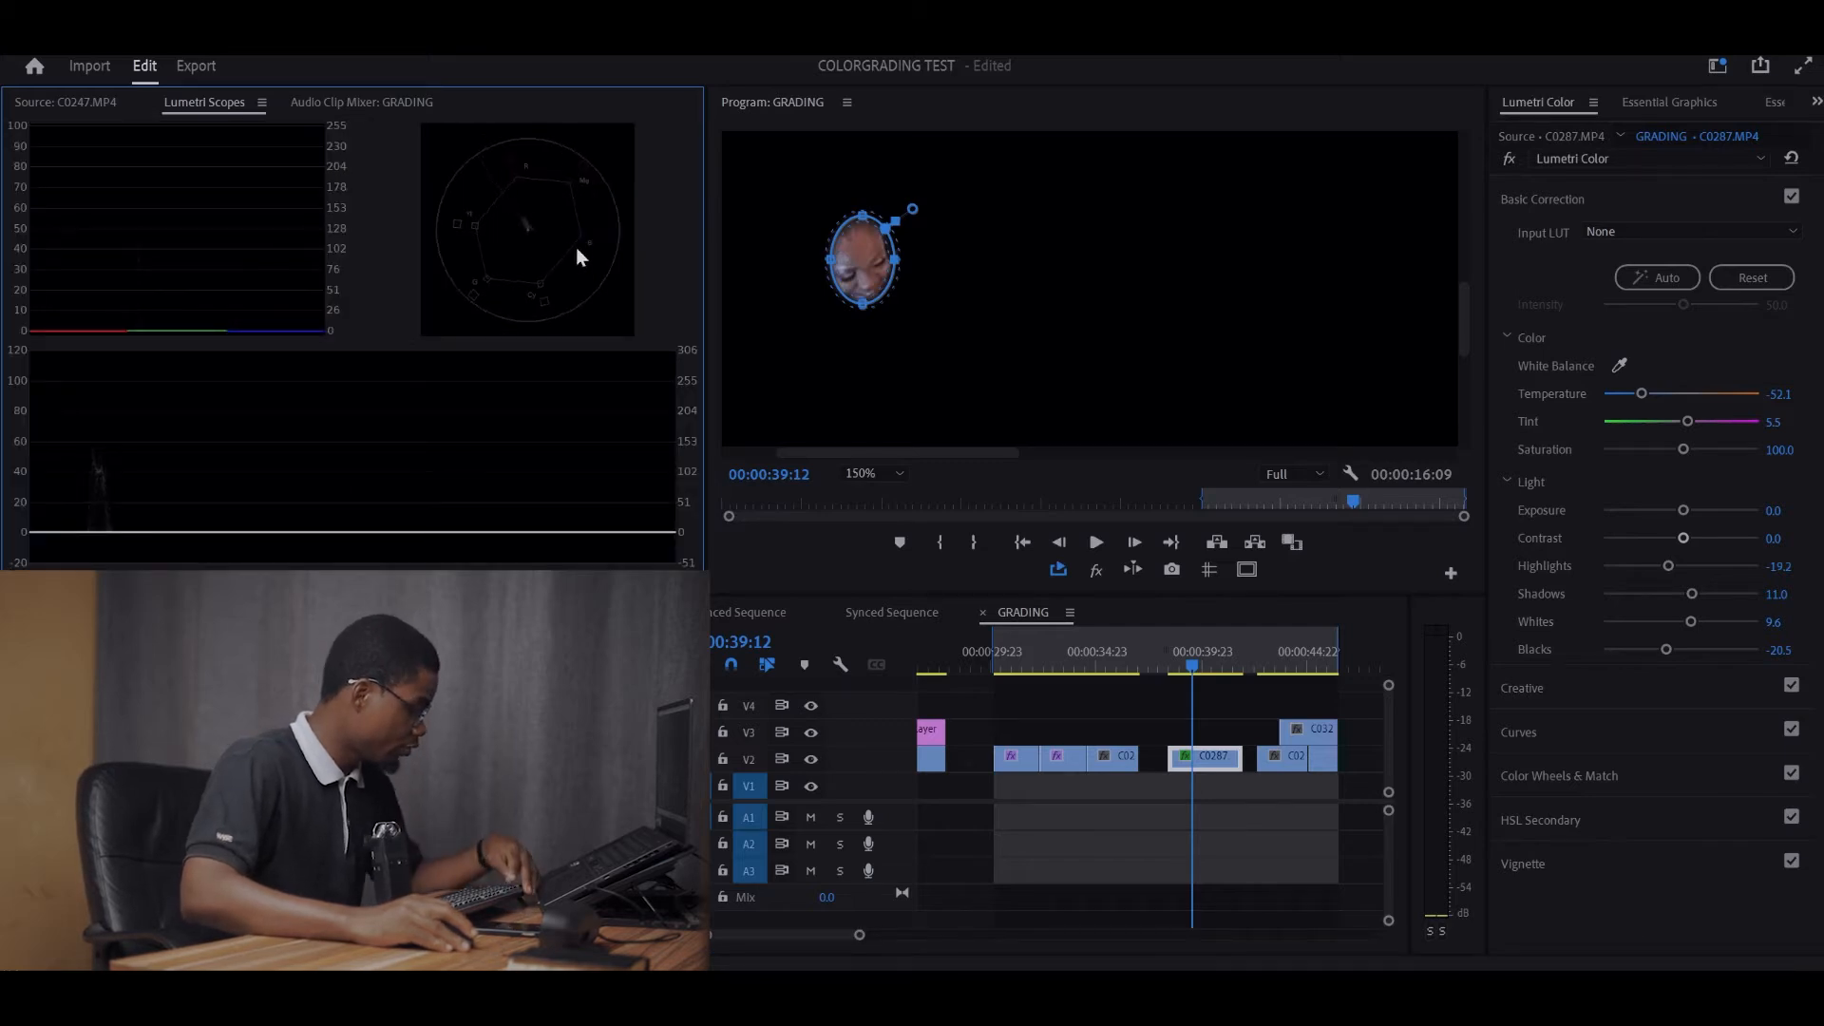
{"action": "key", "text": "grave"}
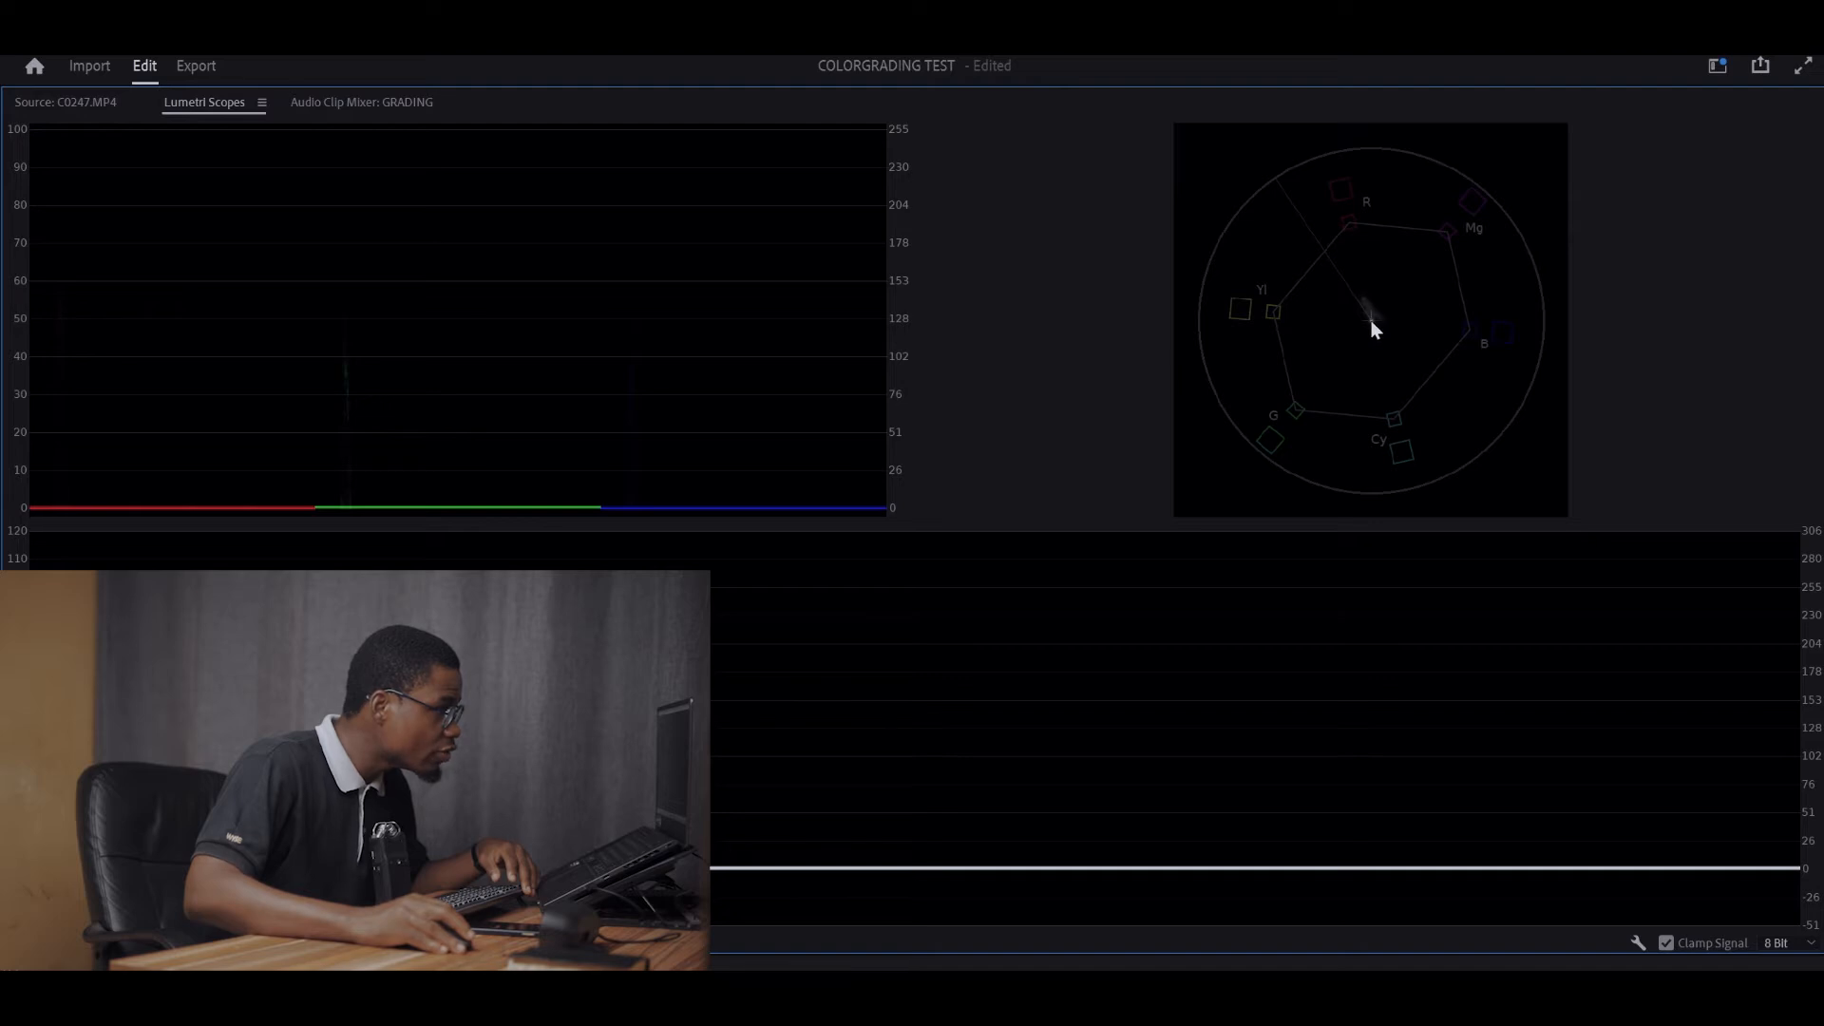
{"action": "key", "text": "grave"}
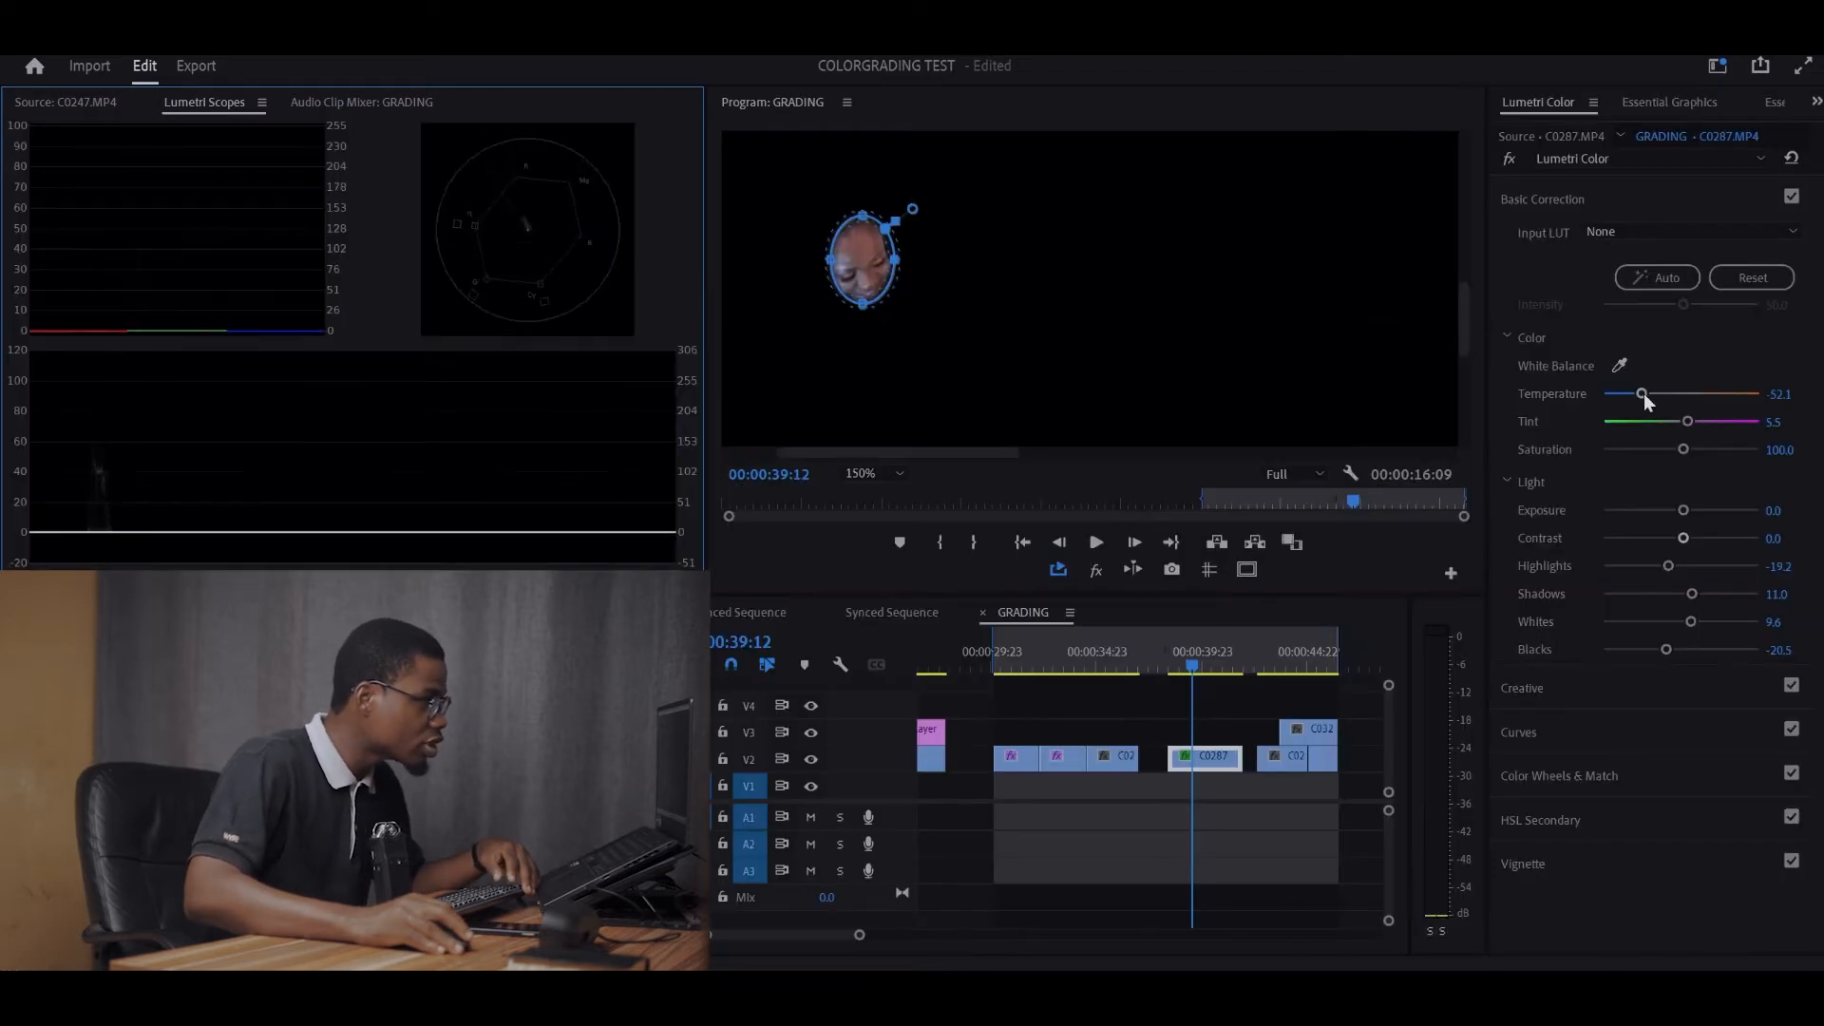
{"action": "left_click_drag", "start_coordinate": [1643, 394], "coordinate": [1679, 425]}
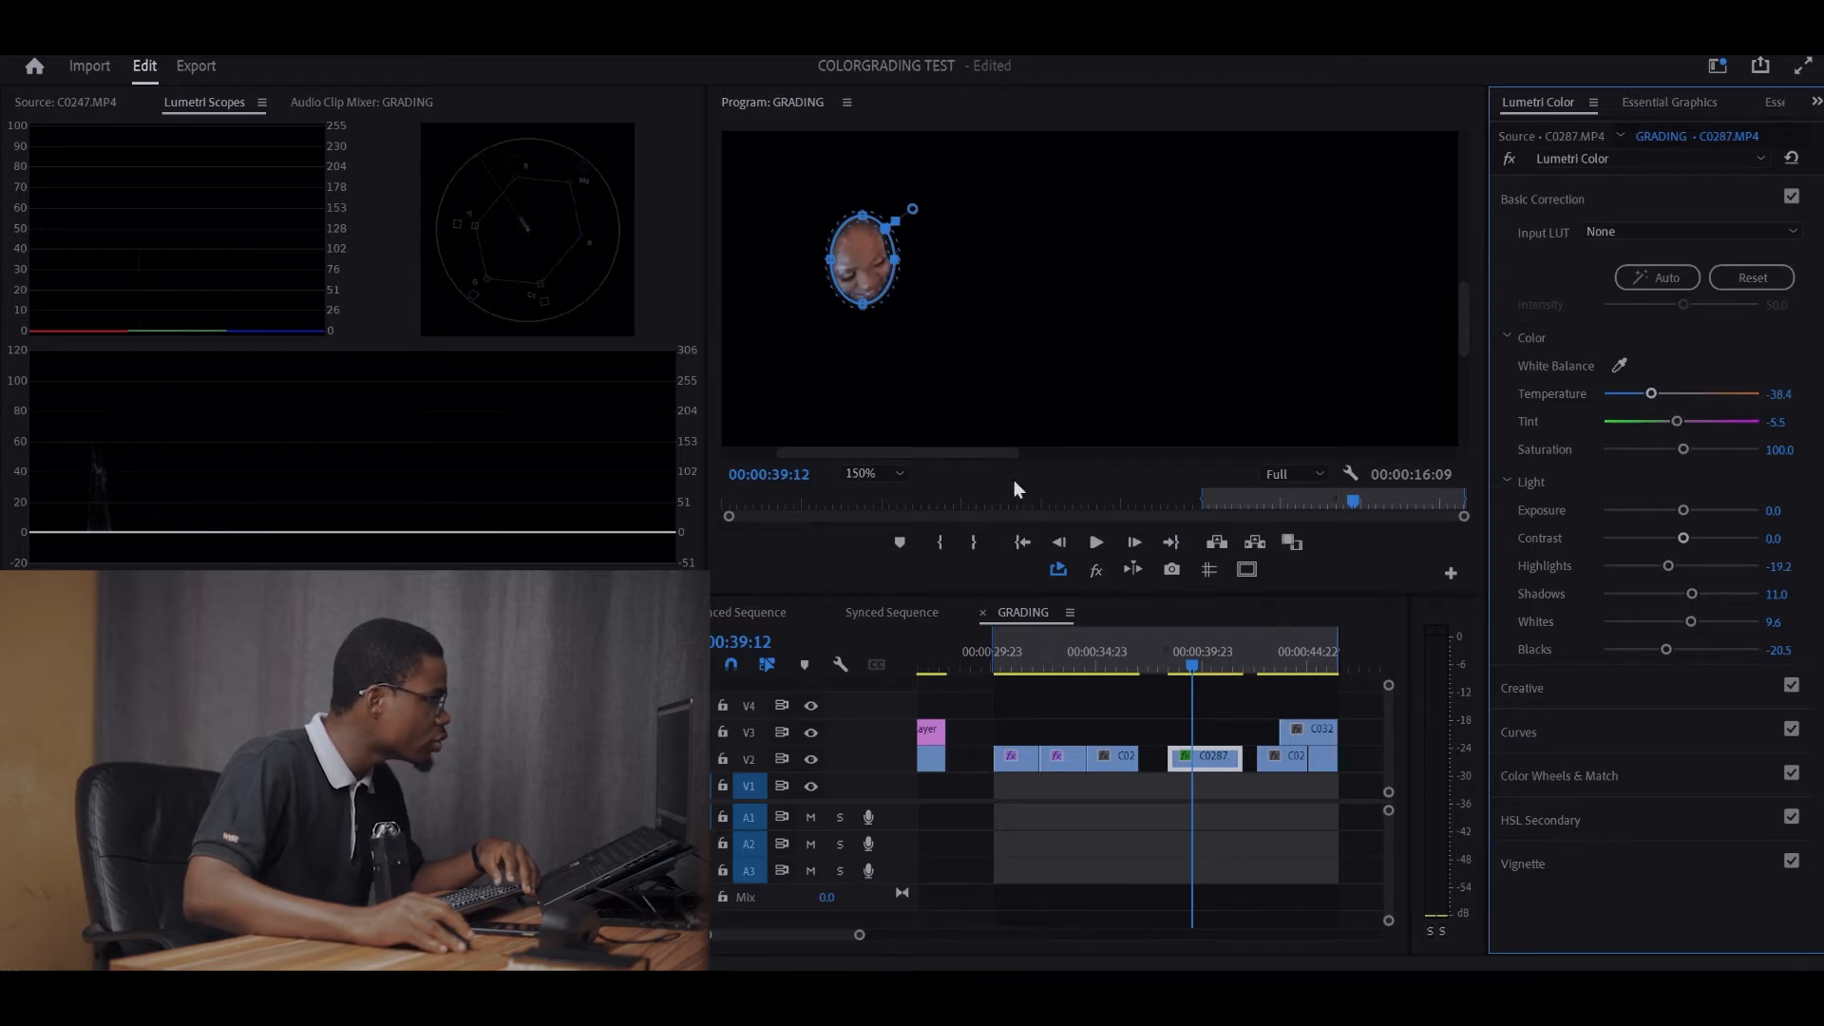
Check another guest's skin with the mask, delete the mask and return to the full-frame view.
{"action": "left_click_drag", "start_coordinate": [873, 264], "coordinate": [1186, 200]}
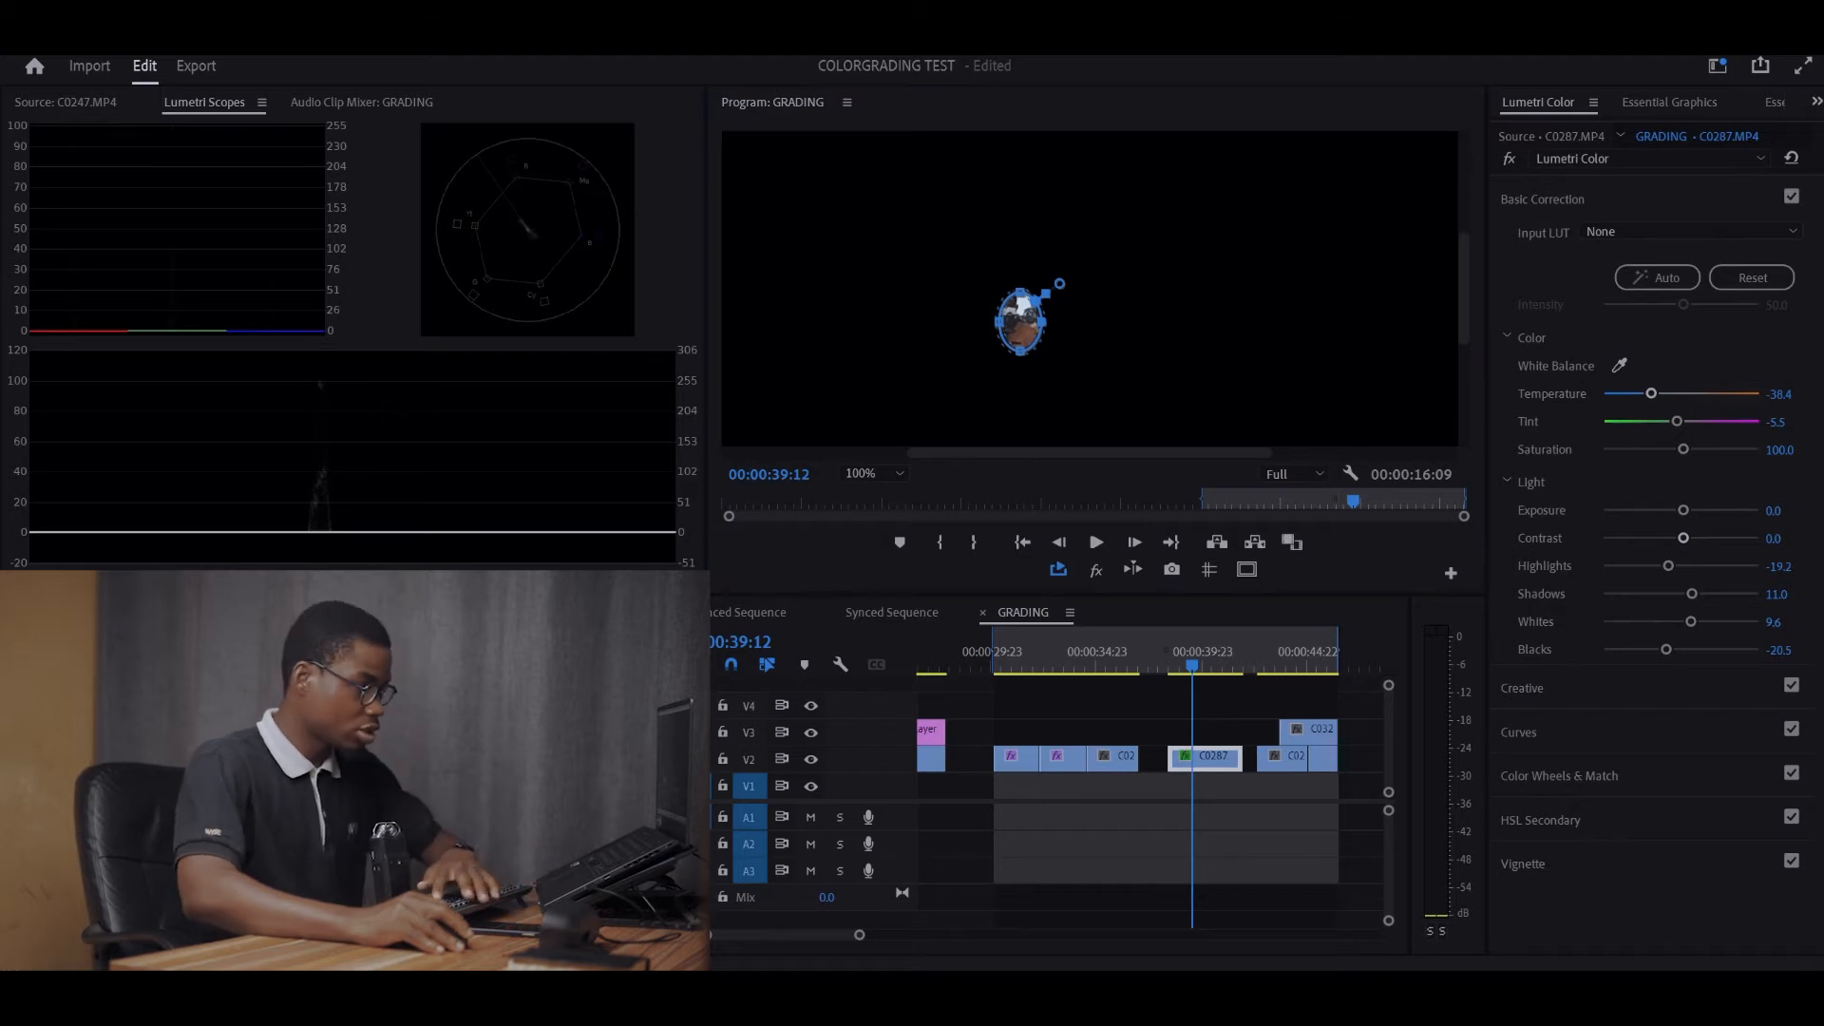
{"action": "key", "text": "Delete"}
{"action": "left_click", "coordinate": [872, 473]}
{"action": "left_click", "coordinate": [872, 496]}
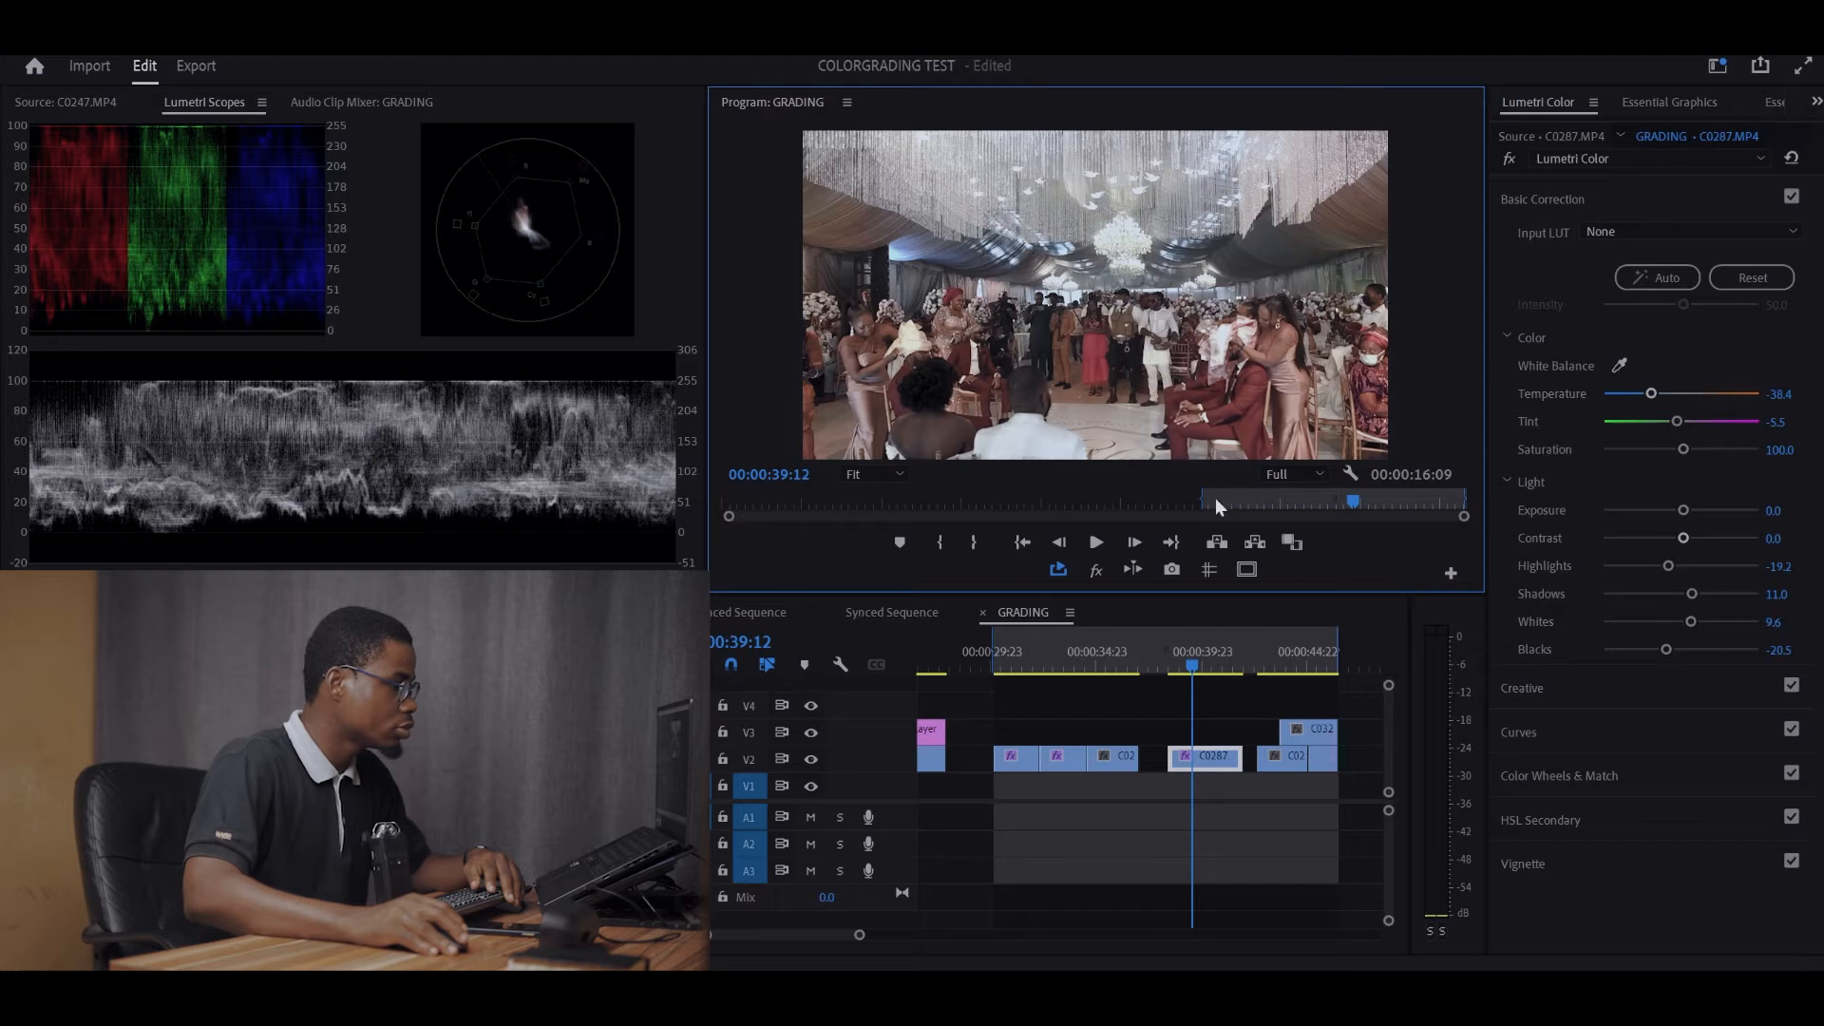
Rename the clip's Lumetri Color effect to BASE and add a second Lumetri Color effect.
{"action": "left_click", "coordinate": [1611, 193]}
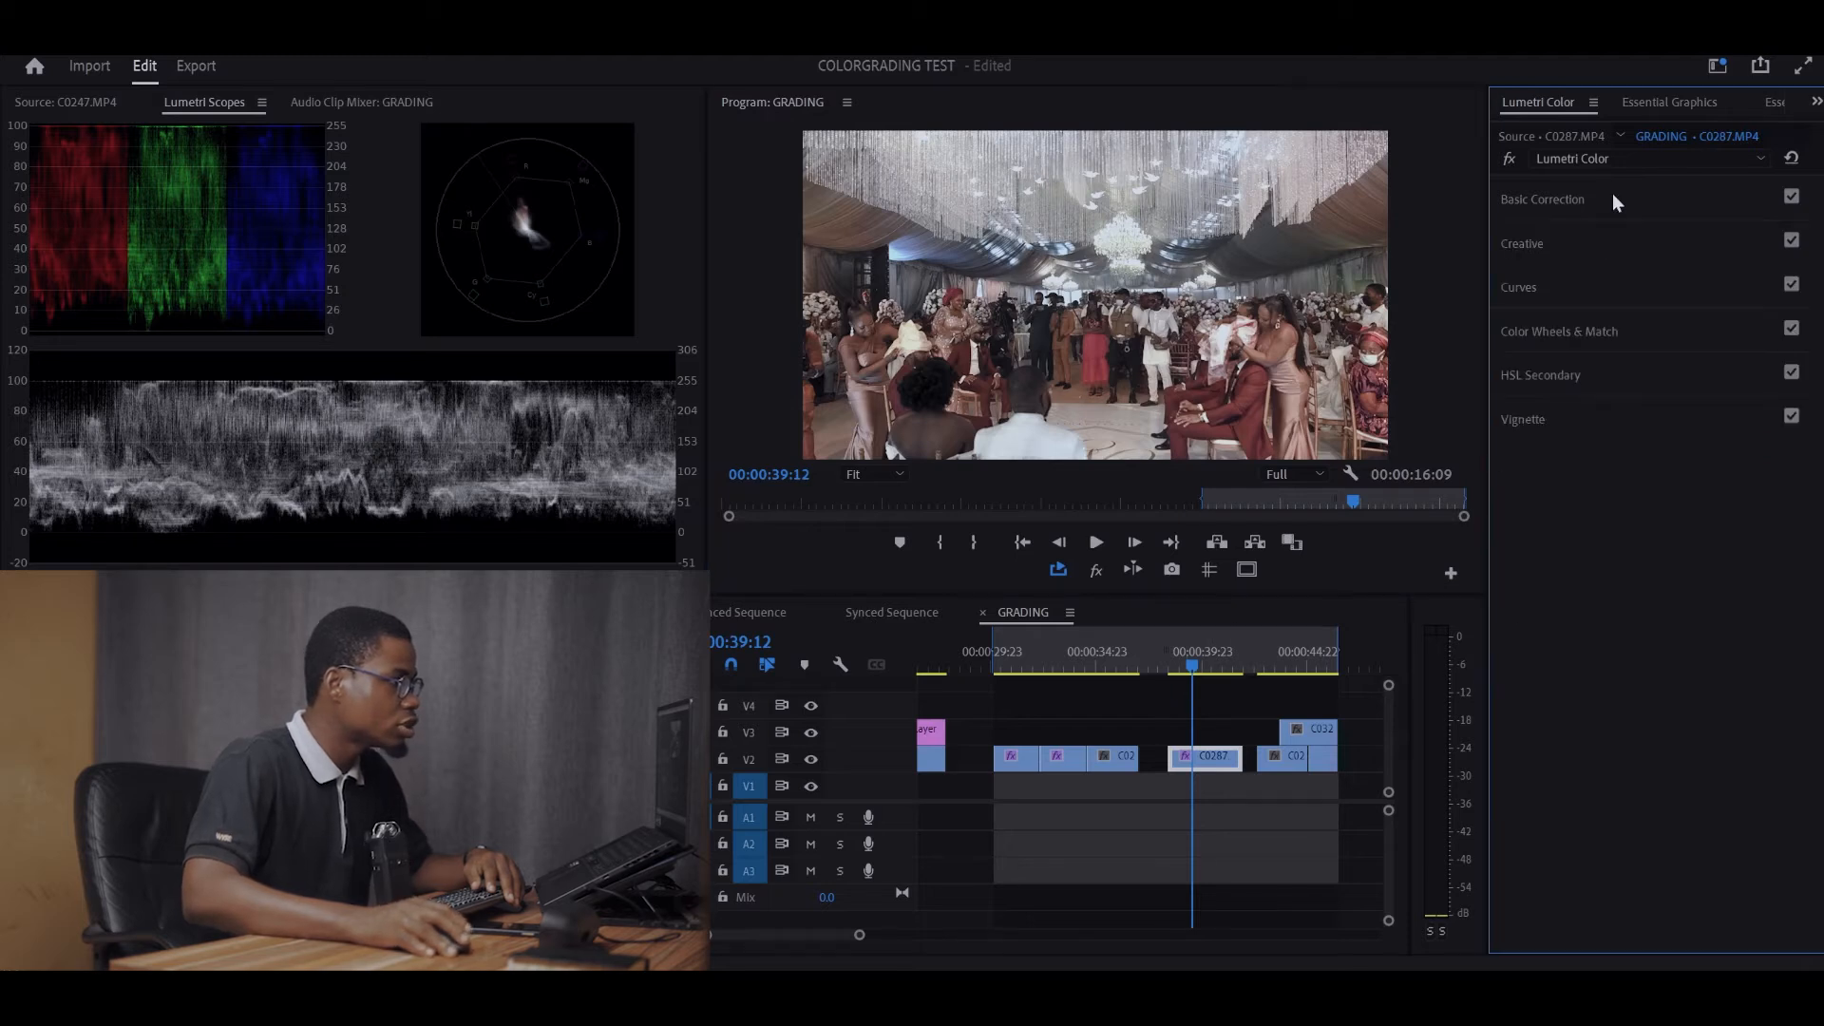
{"action": "left_click", "coordinate": [1605, 160]}
{"action": "left_click", "coordinate": [1600, 226]}
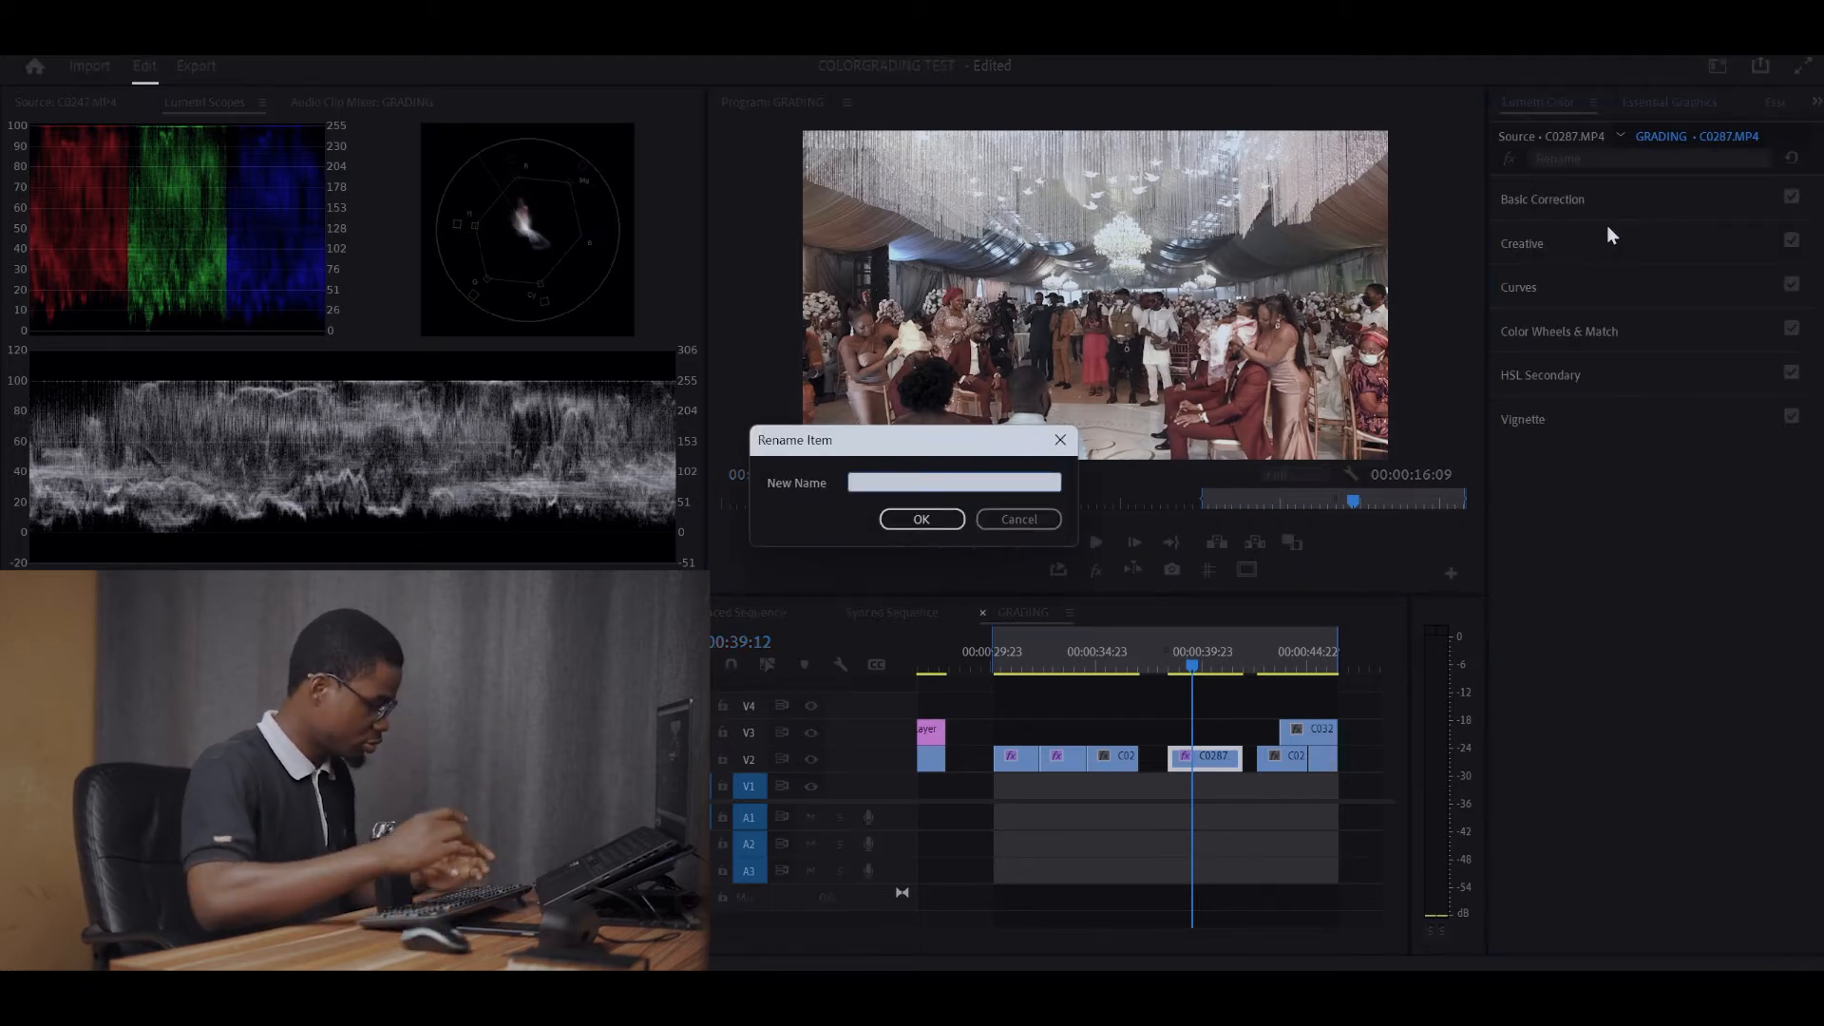
{"action": "type", "text": "BASE"}
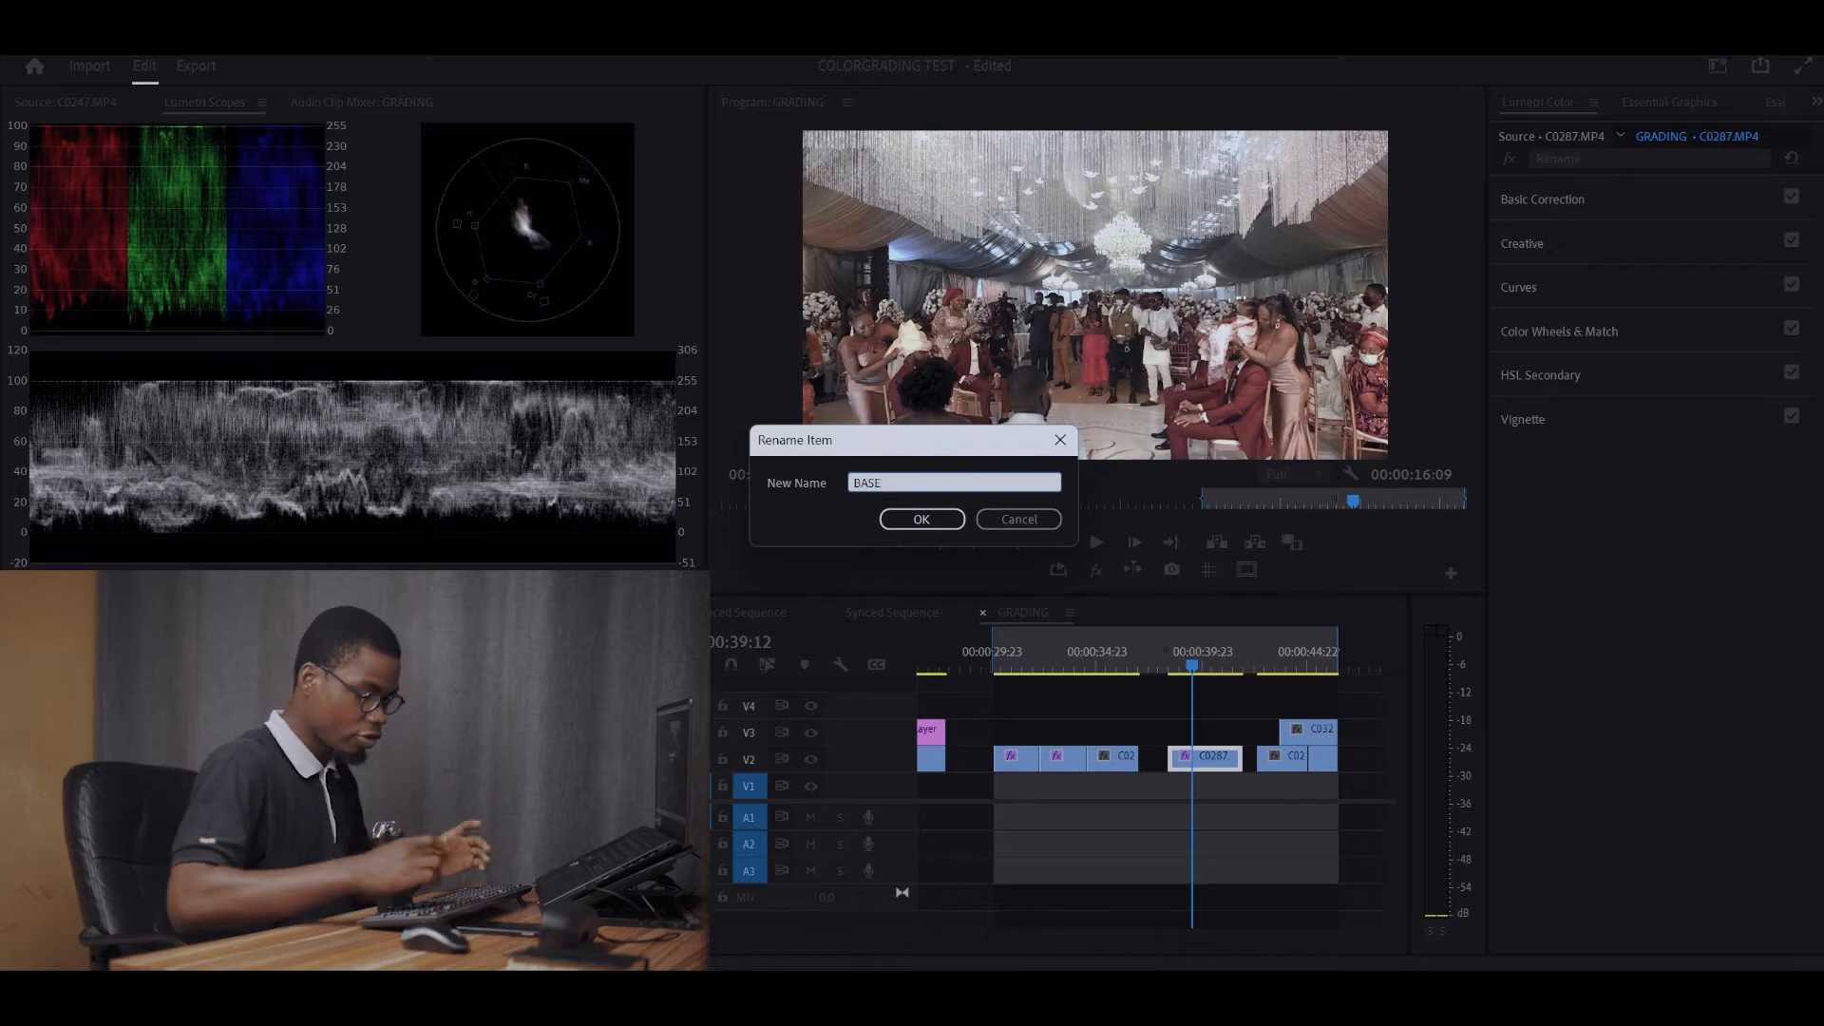
{"action": "key", "text": "Return"}
{"action": "left_click", "coordinate": [1597, 158]}
{"action": "left_click", "coordinate": [1597, 209]}
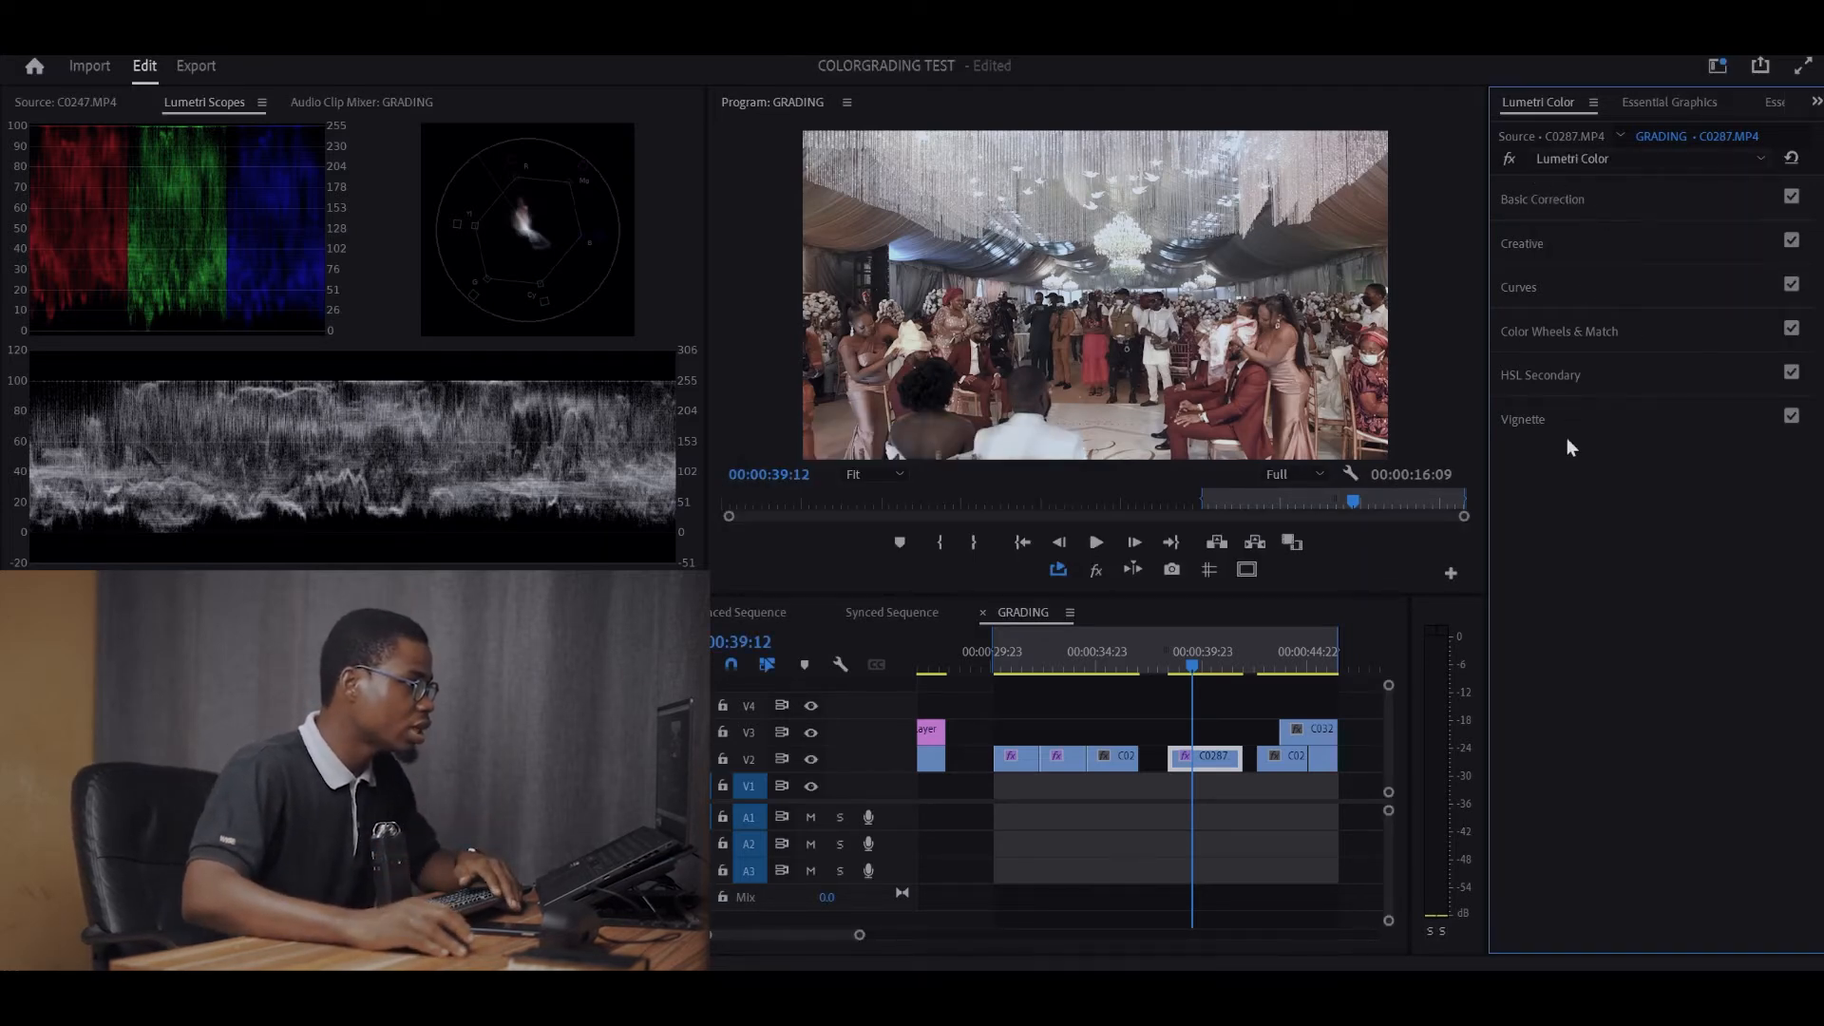
Sample the skin of the woman in the pink dress at the right of the frame as the HSL Secondary key color.
{"action": "left_click", "coordinate": [1570, 373]}
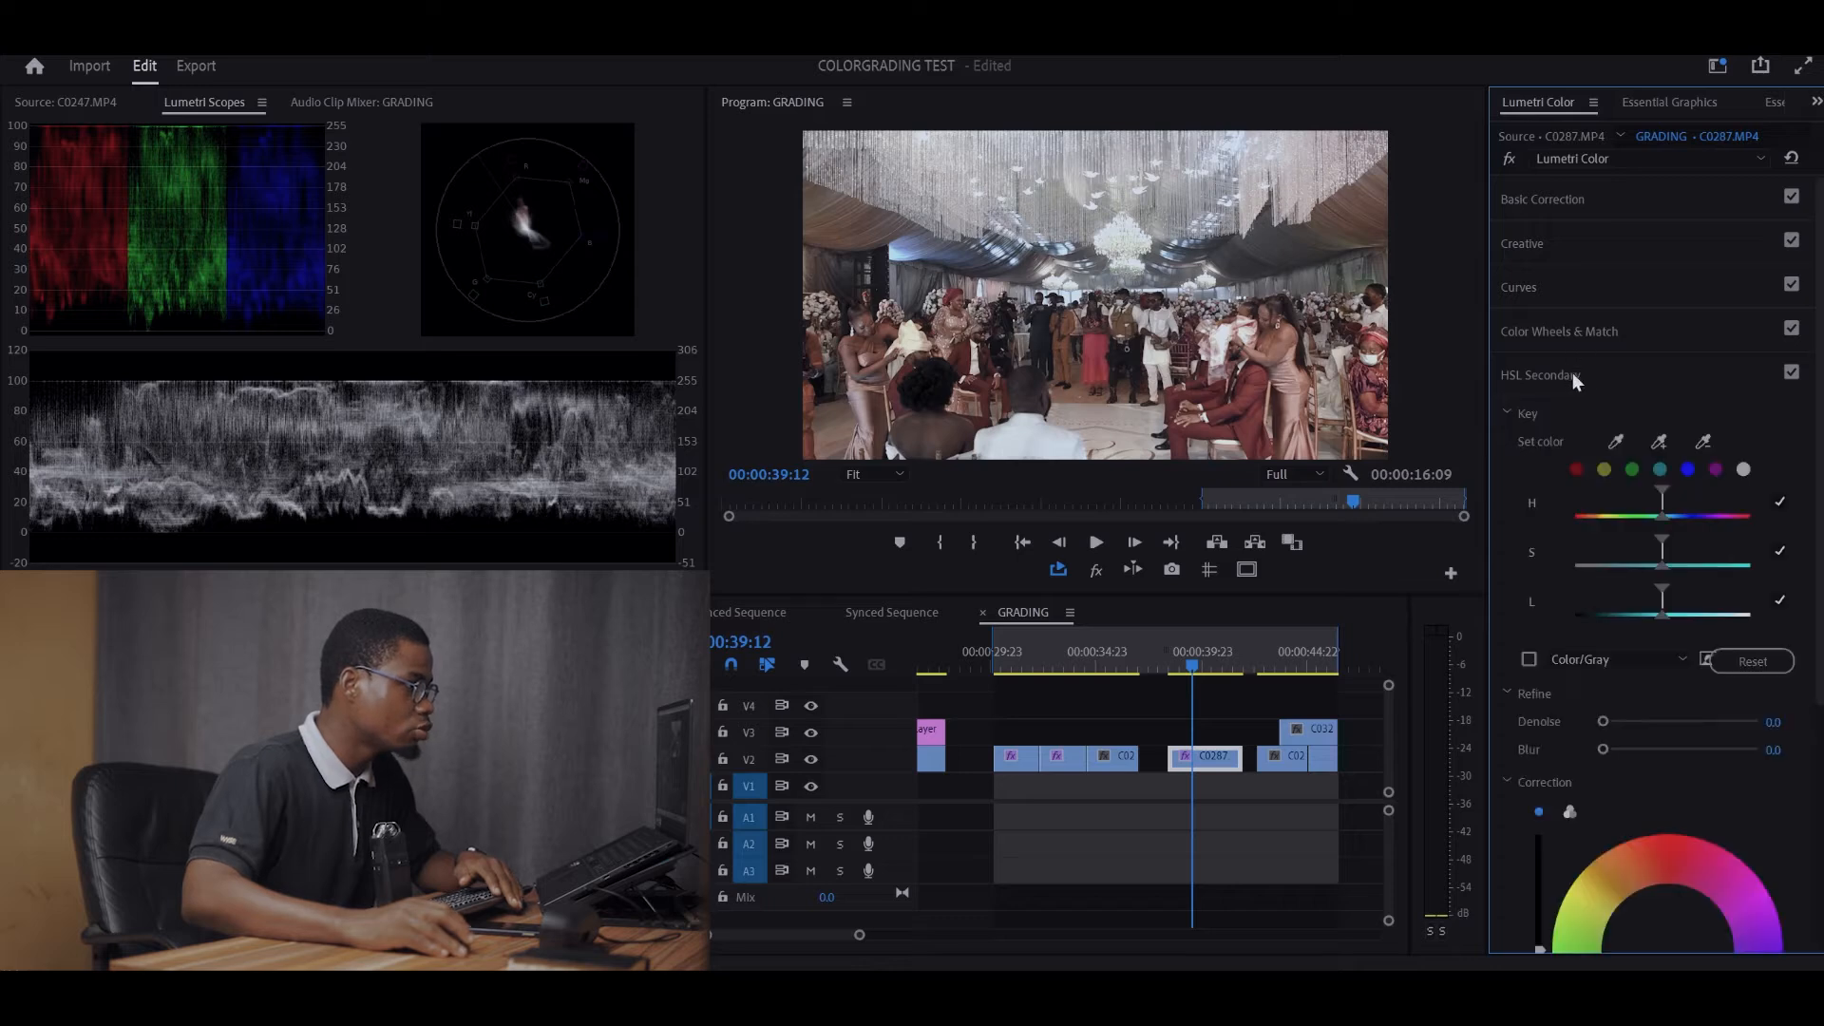
{"action": "left_click", "coordinate": [1616, 443]}
{"action": "left_click", "coordinate": [1292, 346]}
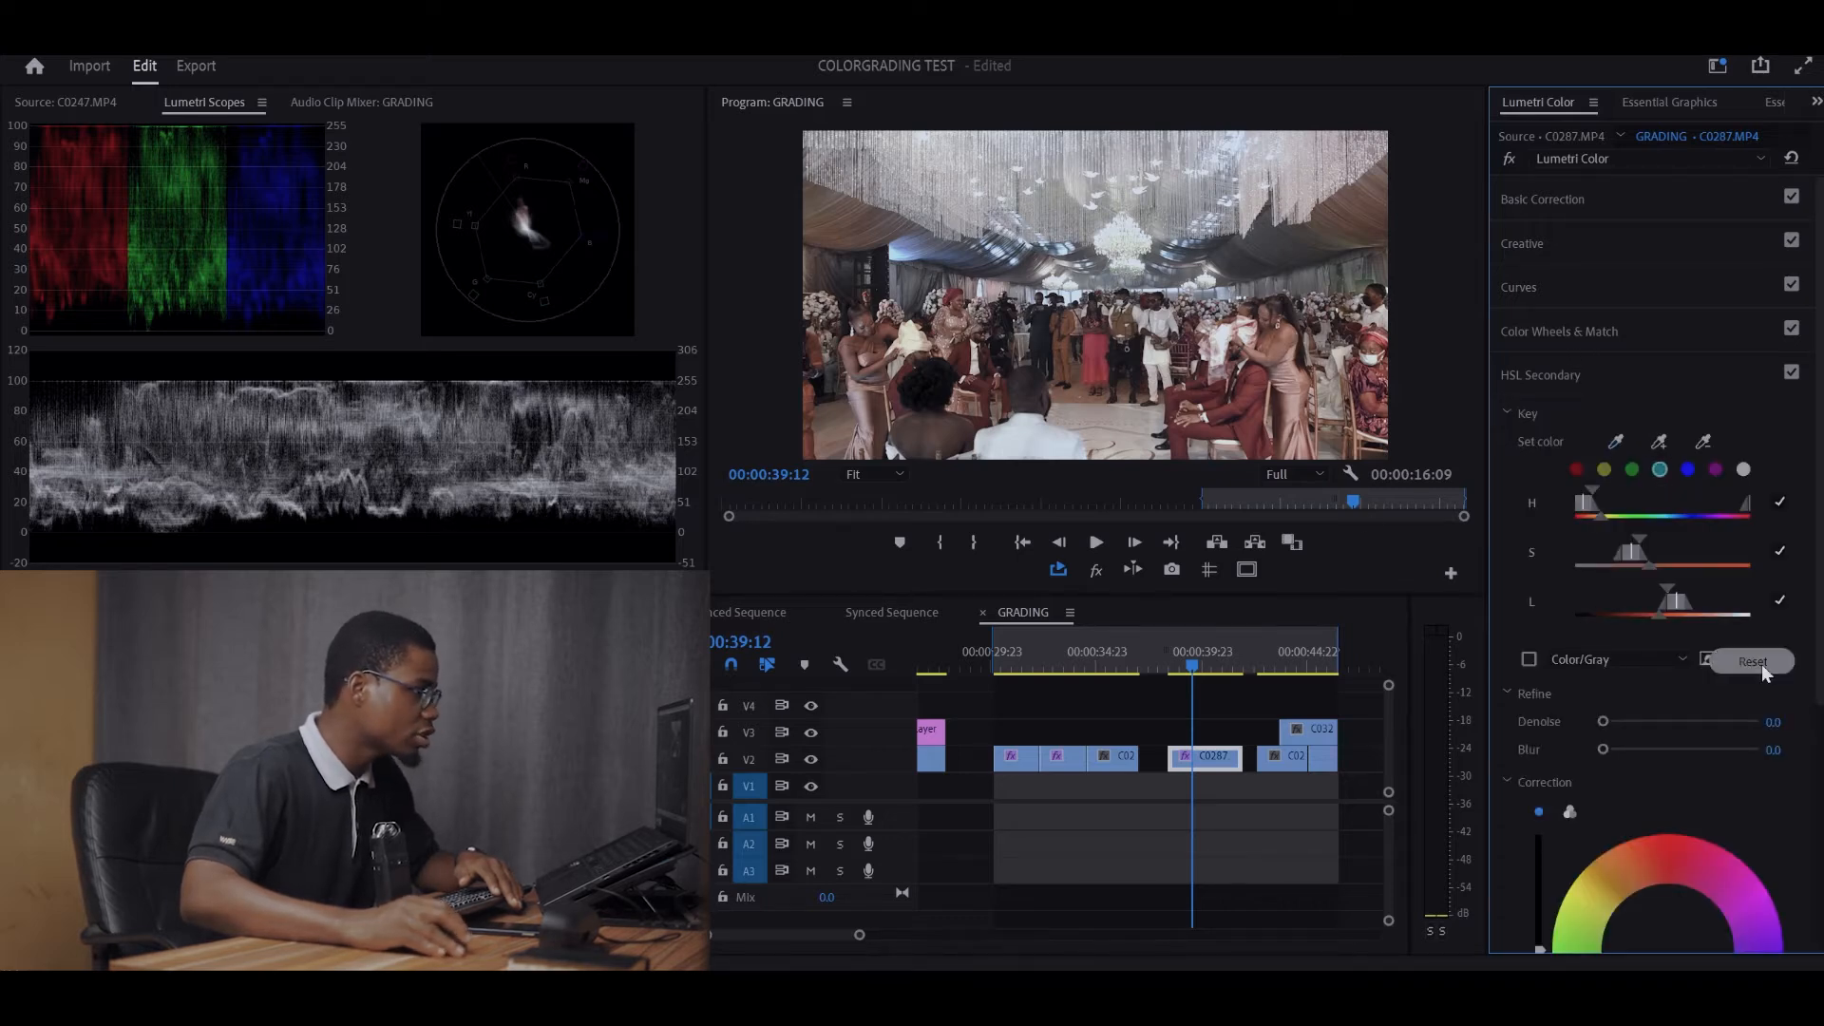
Preview the key as Color/Gray, widen its luminance range, lower its saturation range slightly and shift its hue range toward orange.
{"action": "left_click", "coordinate": [1529, 659]}
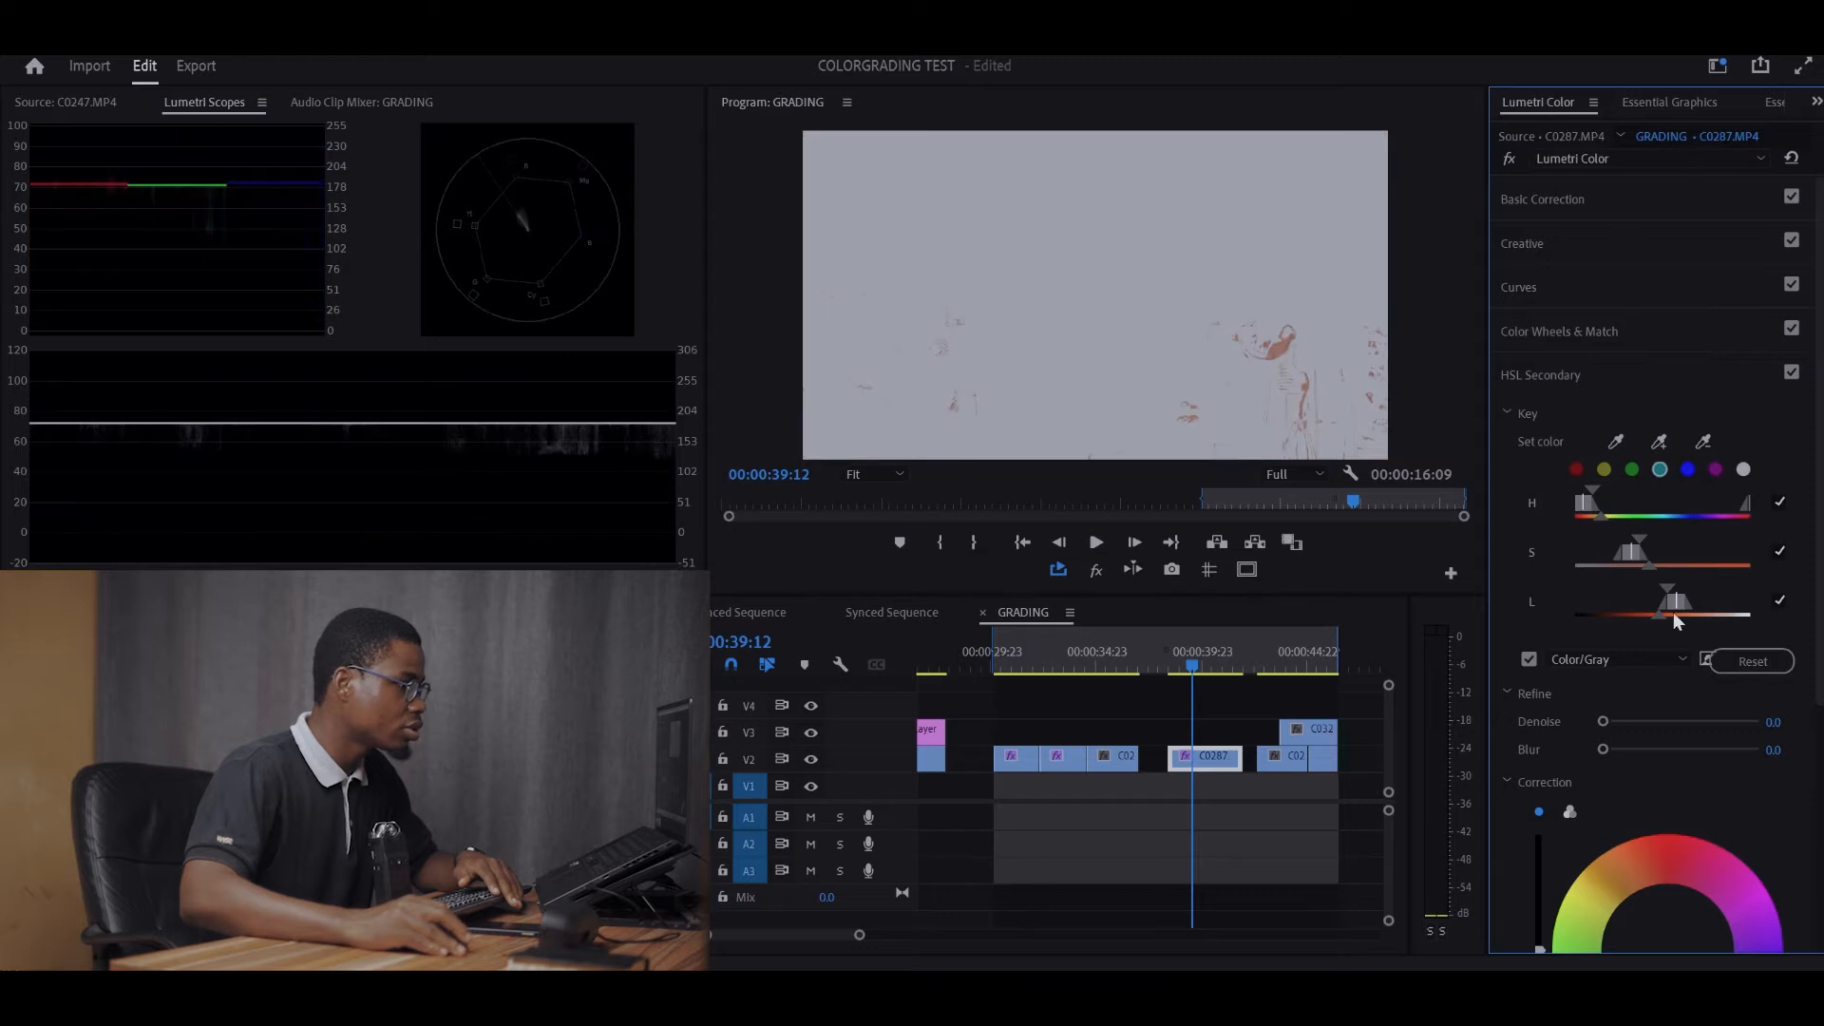
{"action": "left_click_drag", "start_coordinate": [1638, 617], "coordinate": [1626, 549]}
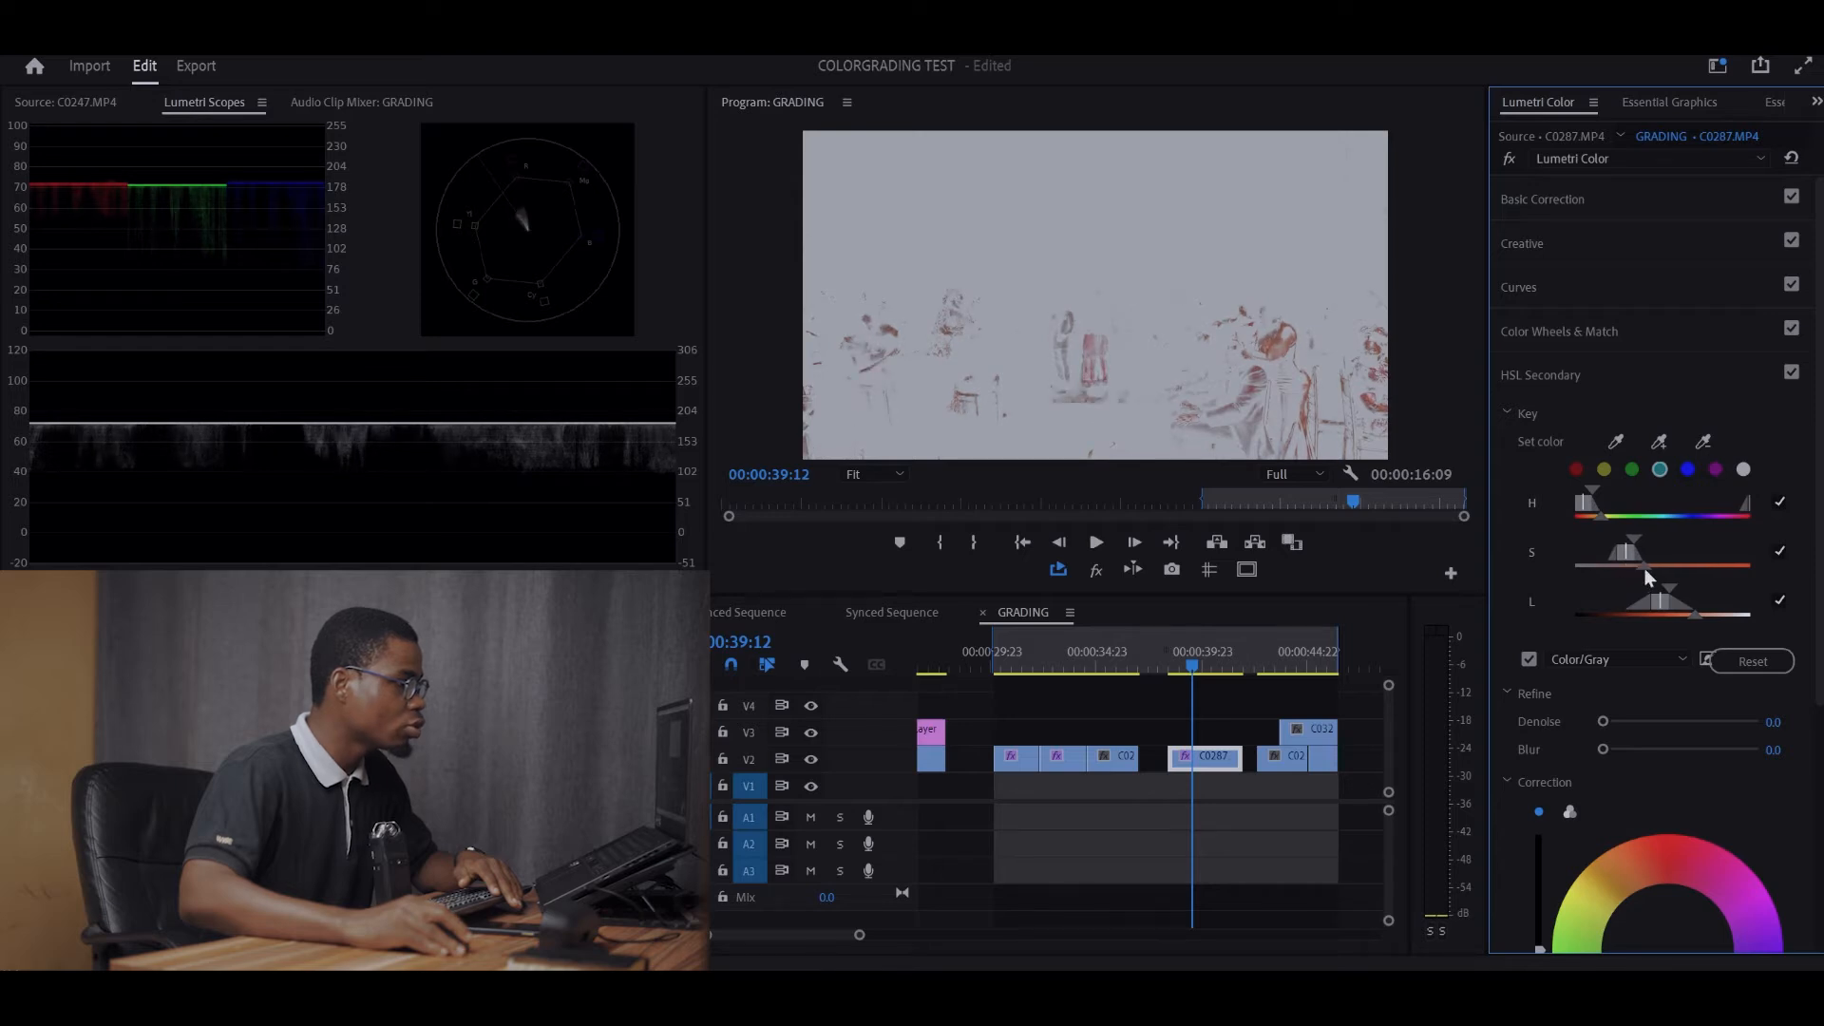
{"action": "left_click_drag", "start_coordinate": [1587, 507], "coordinate": [1586, 515]}
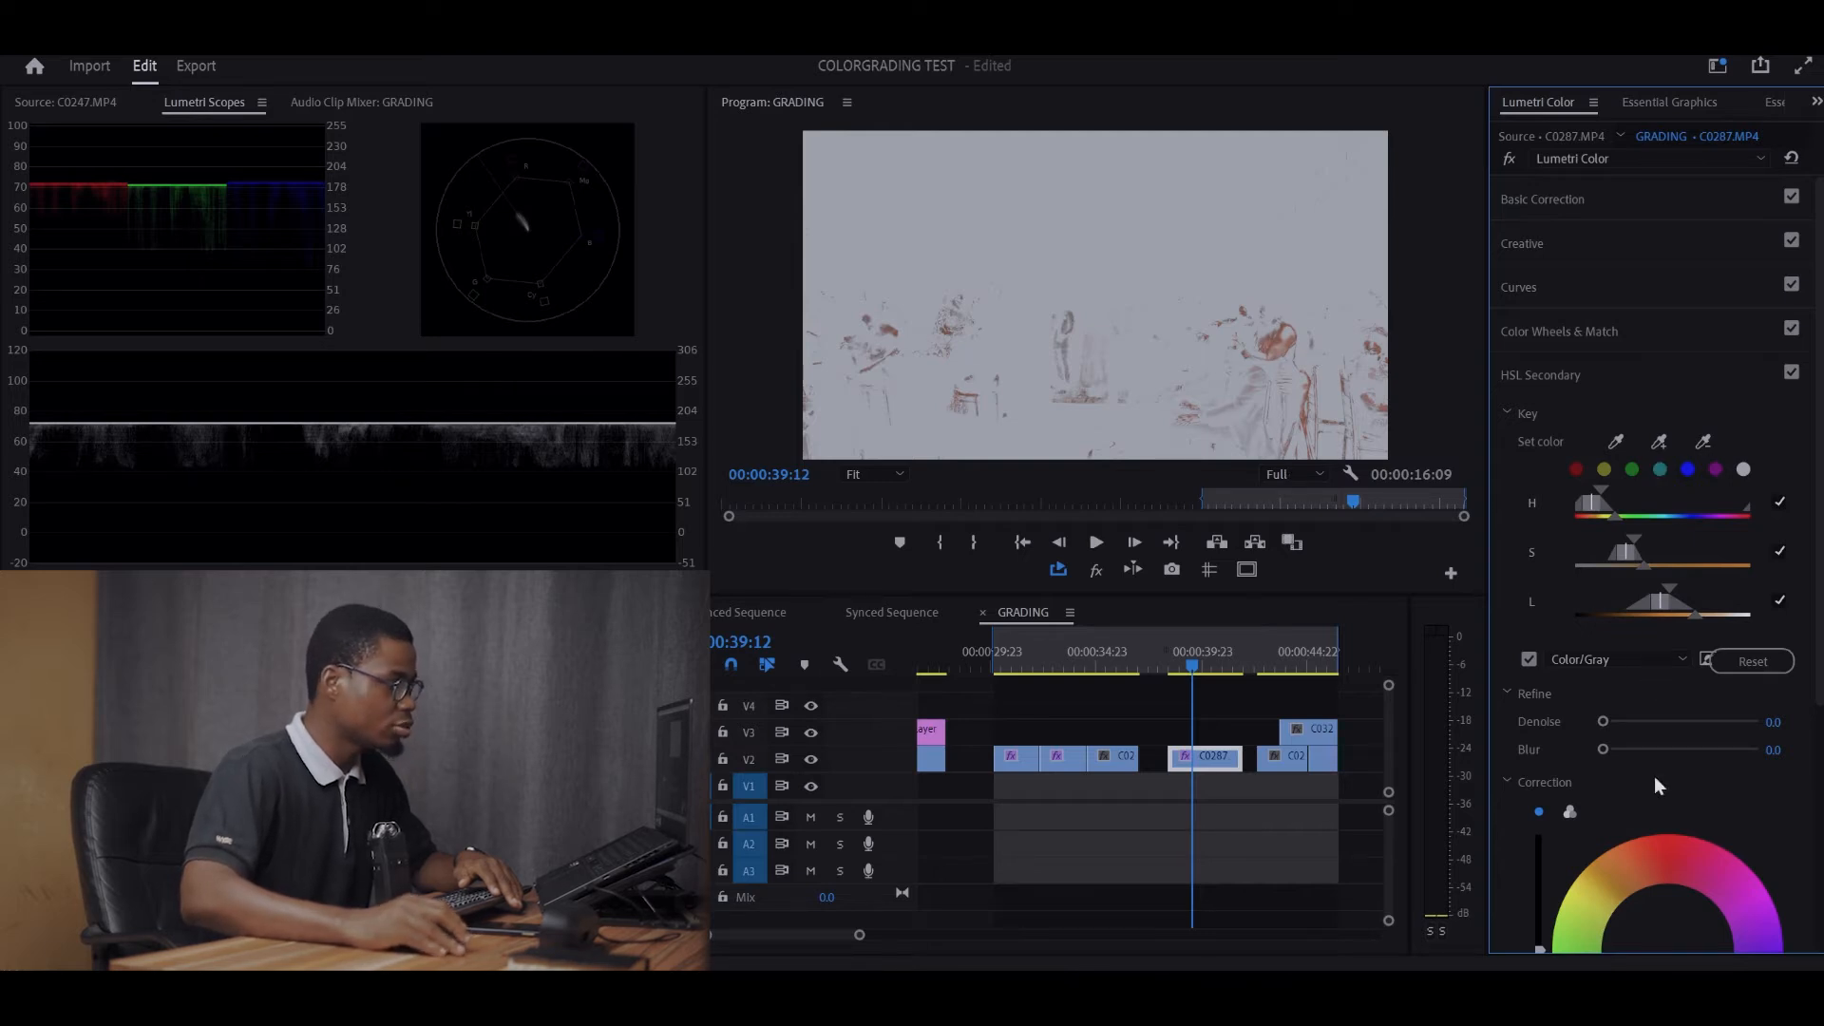
Push the HSL Secondary correction wheel toward orange to warm the keyed skin tones, and turn off the key preview.
{"action": "scroll", "coordinate": [1698, 789], "scroll_direction": "down", "scroll_amount": 3}
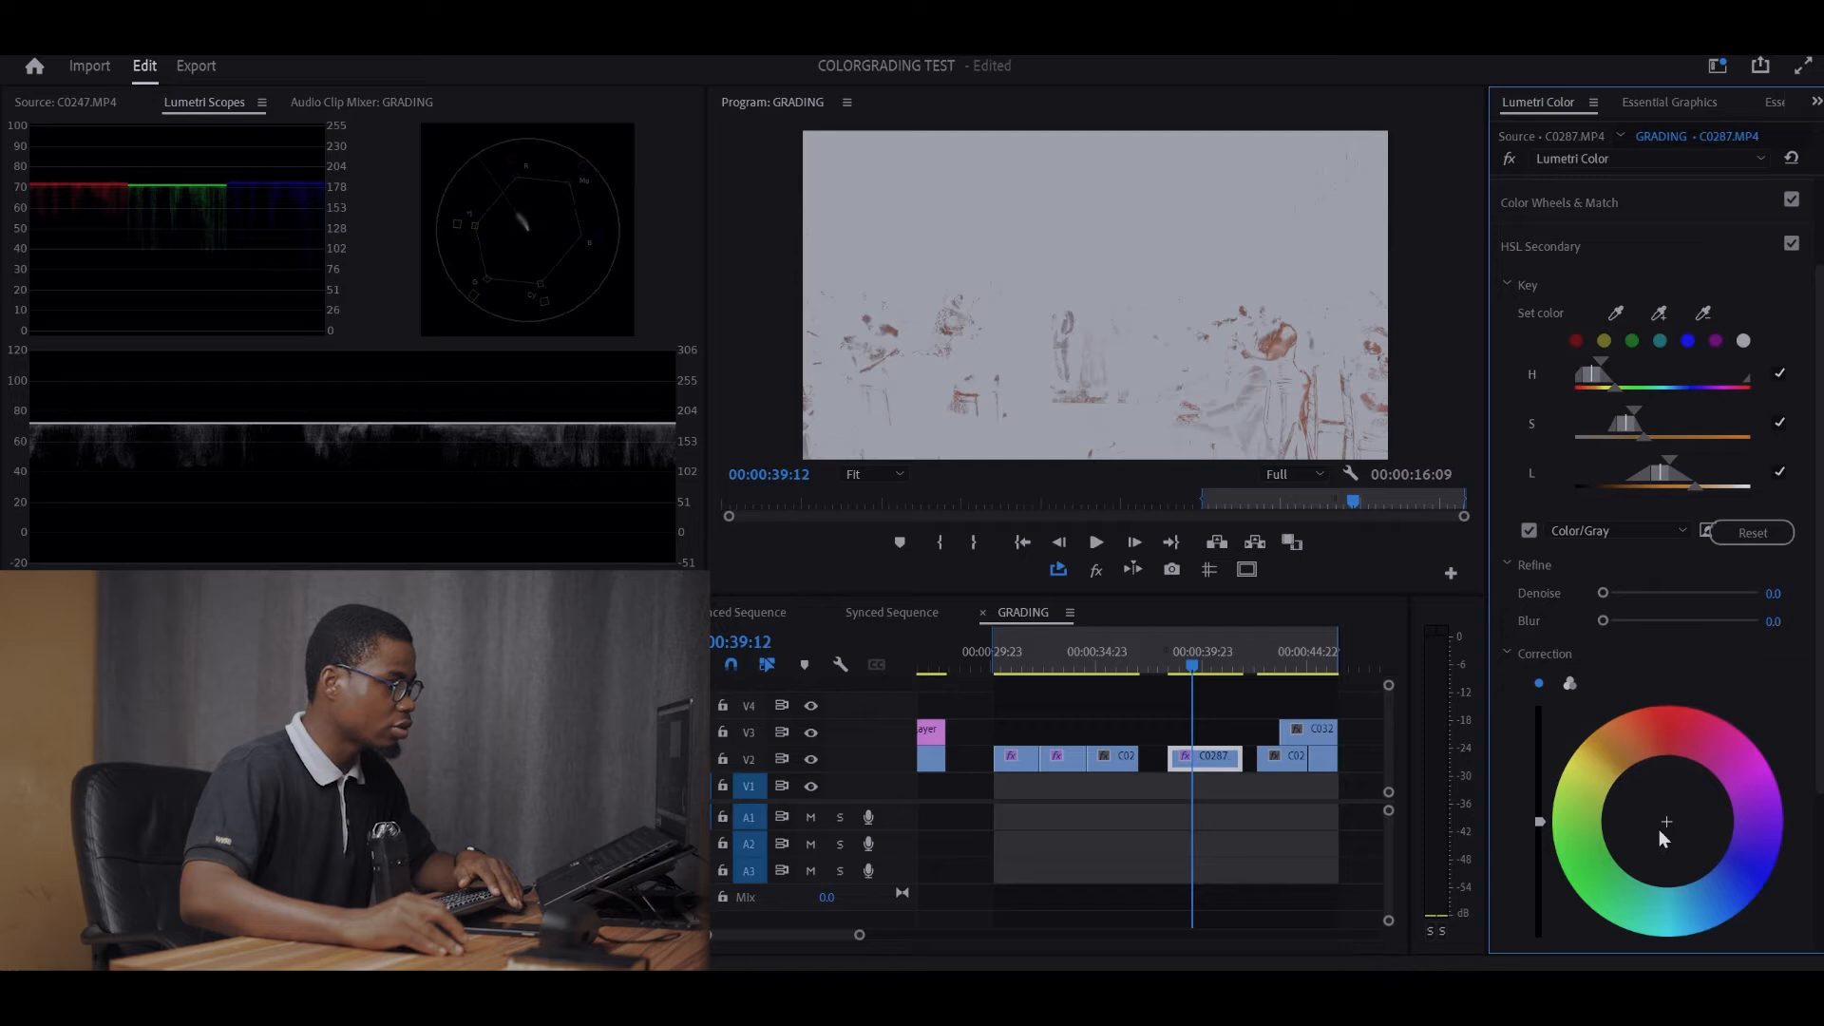
{"action": "left_click_drag", "start_coordinate": [1661, 817], "coordinate": [1652, 805]}
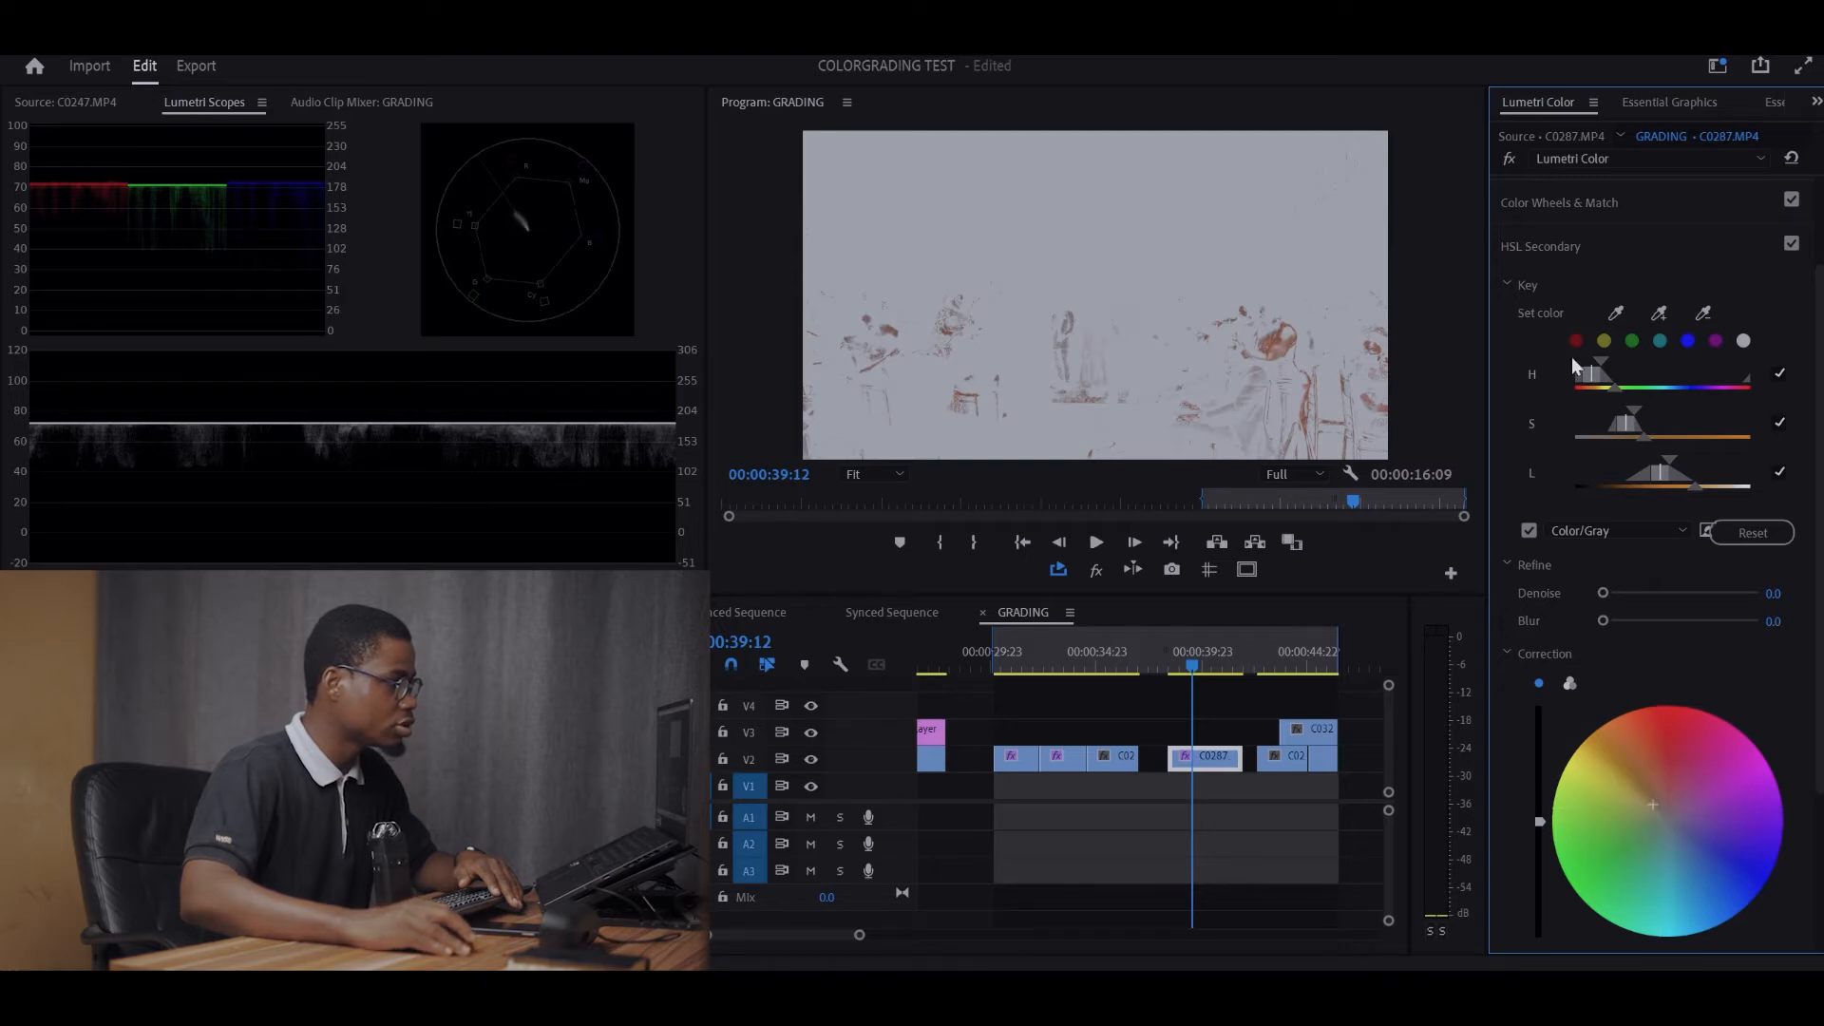
{"action": "left_click", "coordinate": [1527, 530]}
{"action": "scroll", "coordinate": [1711, 669], "scroll_direction": "down", "scroll_amount": 3}
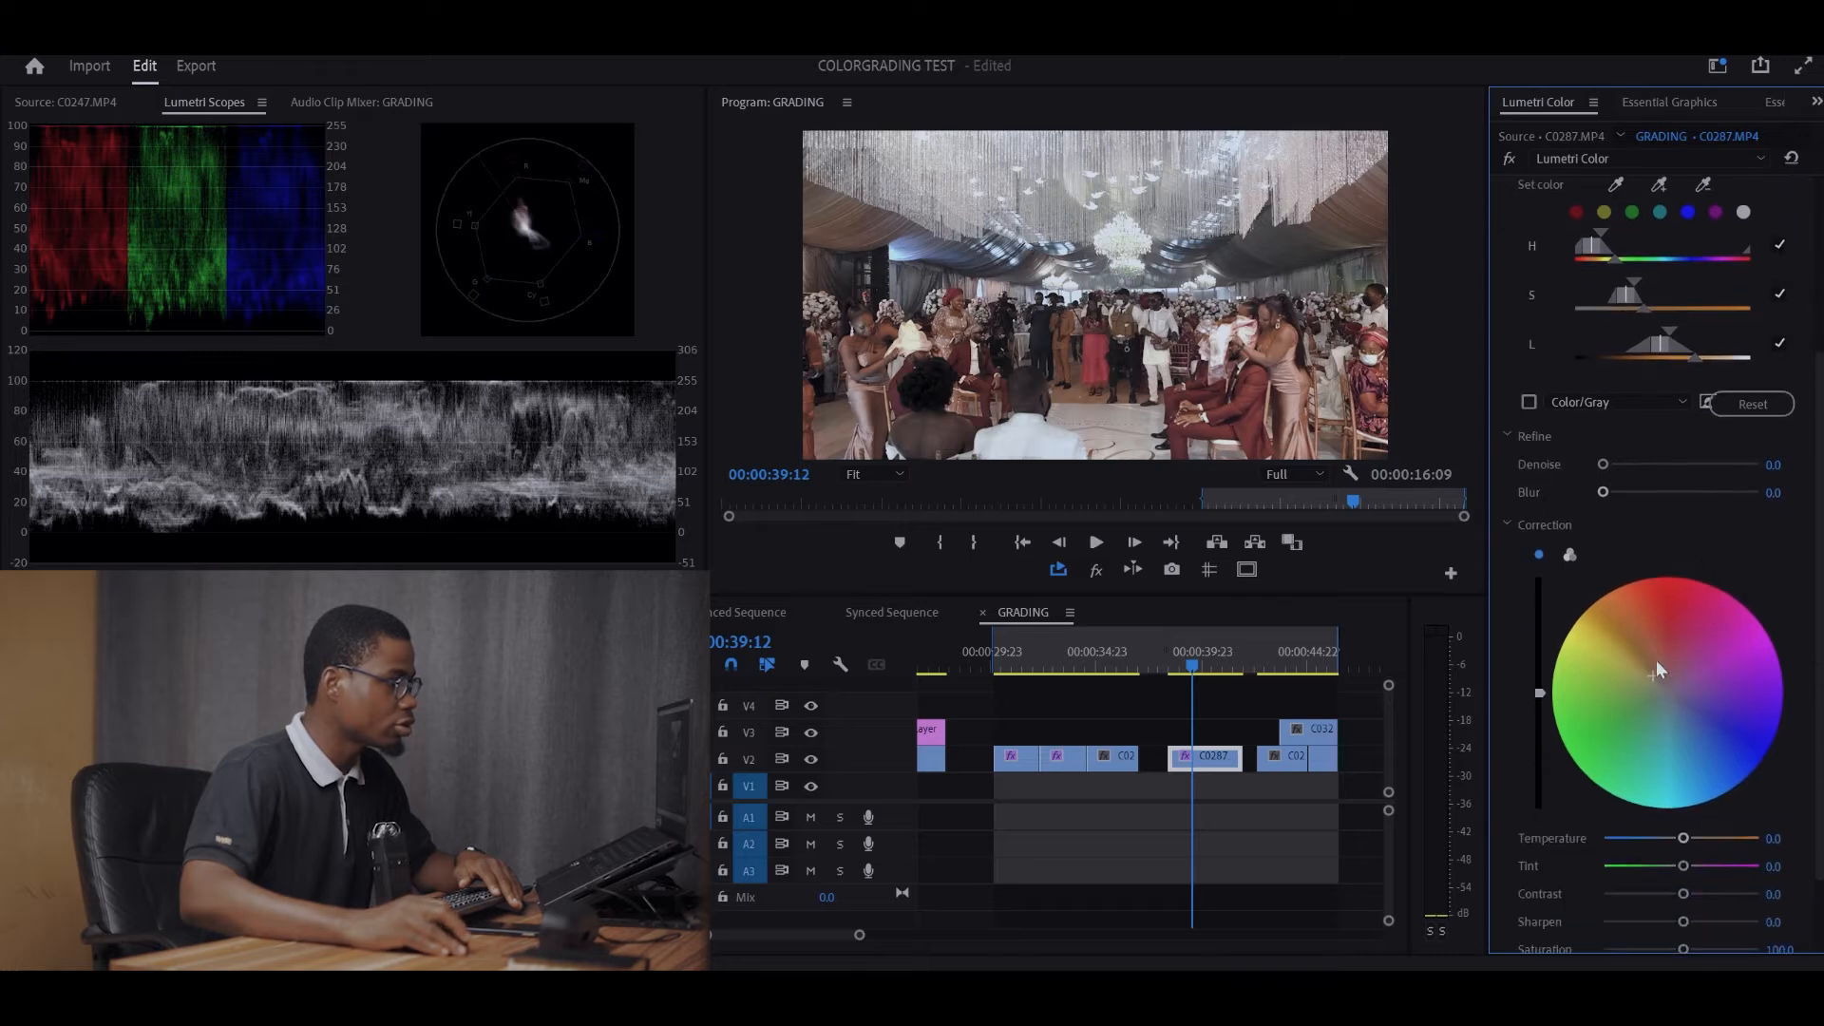
{"action": "mouse_move", "coordinate": [1652, 671]}
{"action": "left_mouse_down"}
{"action": "mouse_move", "coordinate": [1670, 654]}
{"action": "mouse_move", "coordinate": [1645, 655]}
{"action": "left_mouse_up"}
{"action": "scroll", "coordinate": [1769, 794], "scroll_direction": "down", "scroll_amount": 2}
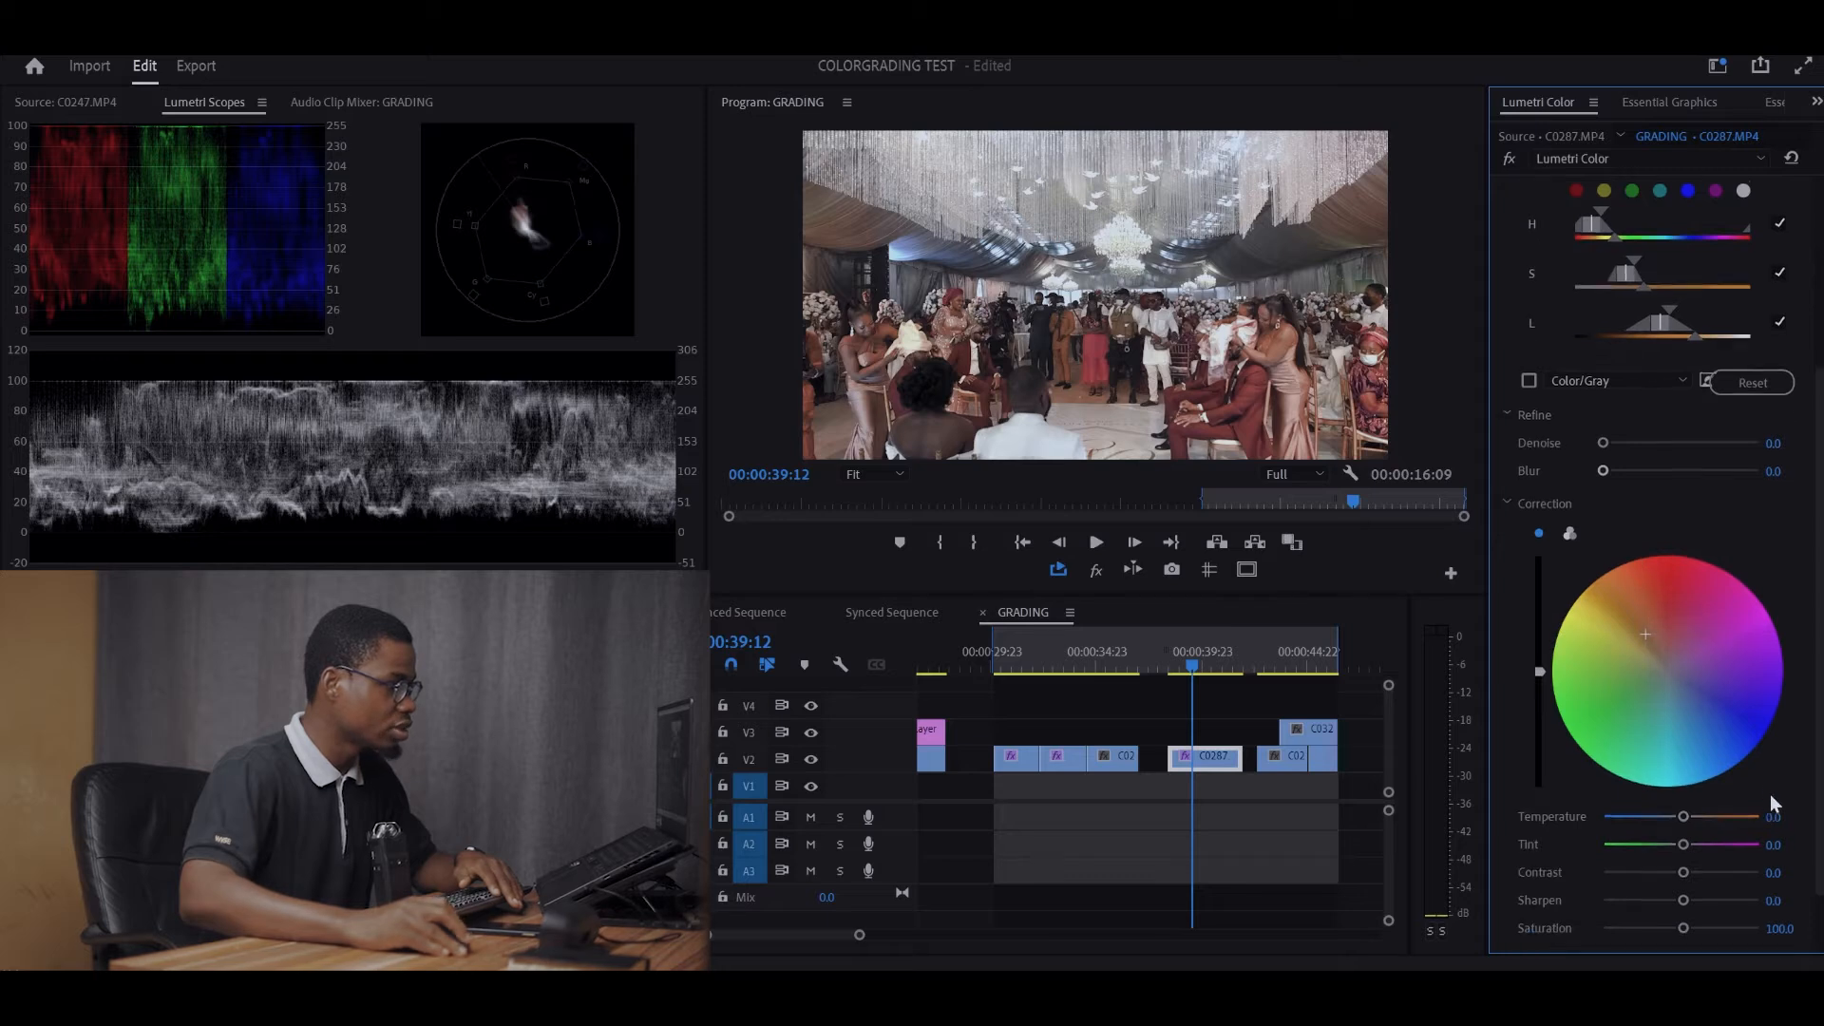
Set the HSL Secondary correction to temperature 0.0, tint 8.2, contrast 1.4, sharpen 11.0 and saturation 102.7.
{"action": "left_click_drag", "start_coordinate": [1687, 774], "coordinate": [1667, 774]}
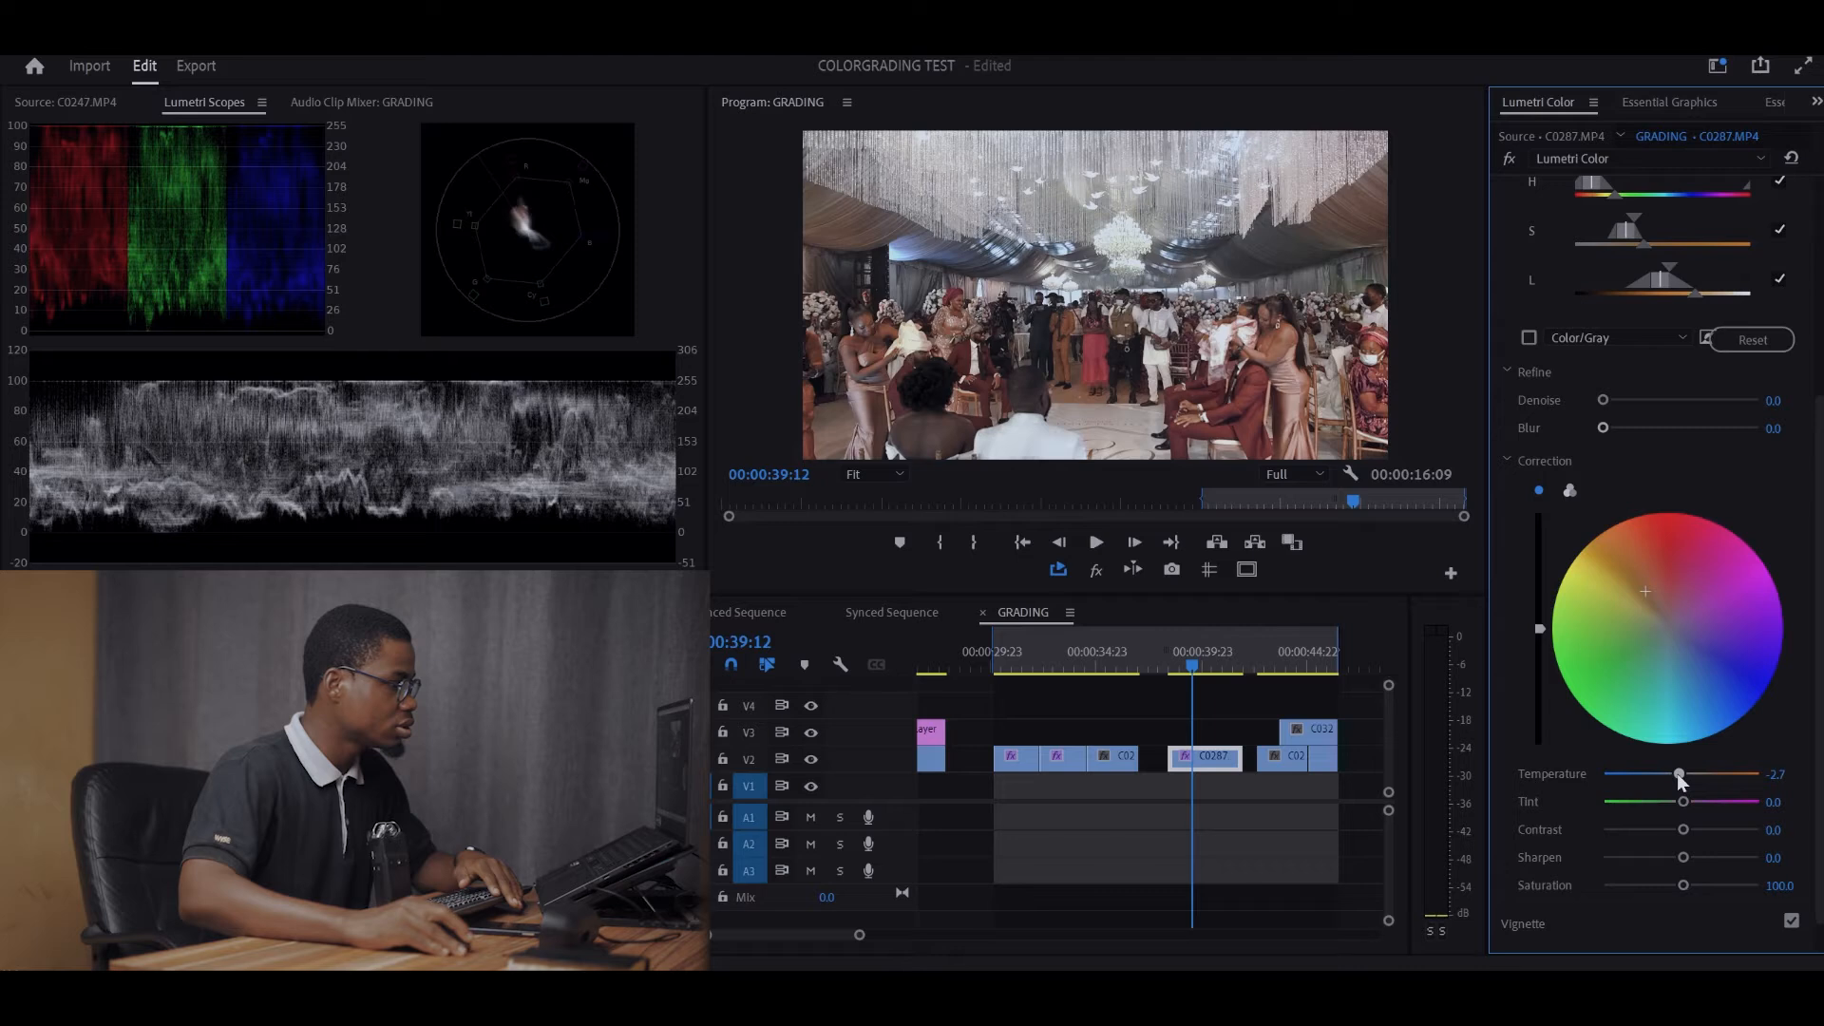
{"action": "double_click", "coordinate": [1677, 774]}
{"action": "left_click_drag", "start_coordinate": [1681, 802], "coordinate": [1692, 804]}
{"action": "left_click_drag", "start_coordinate": [1683, 830], "coordinate": [1679, 885]}
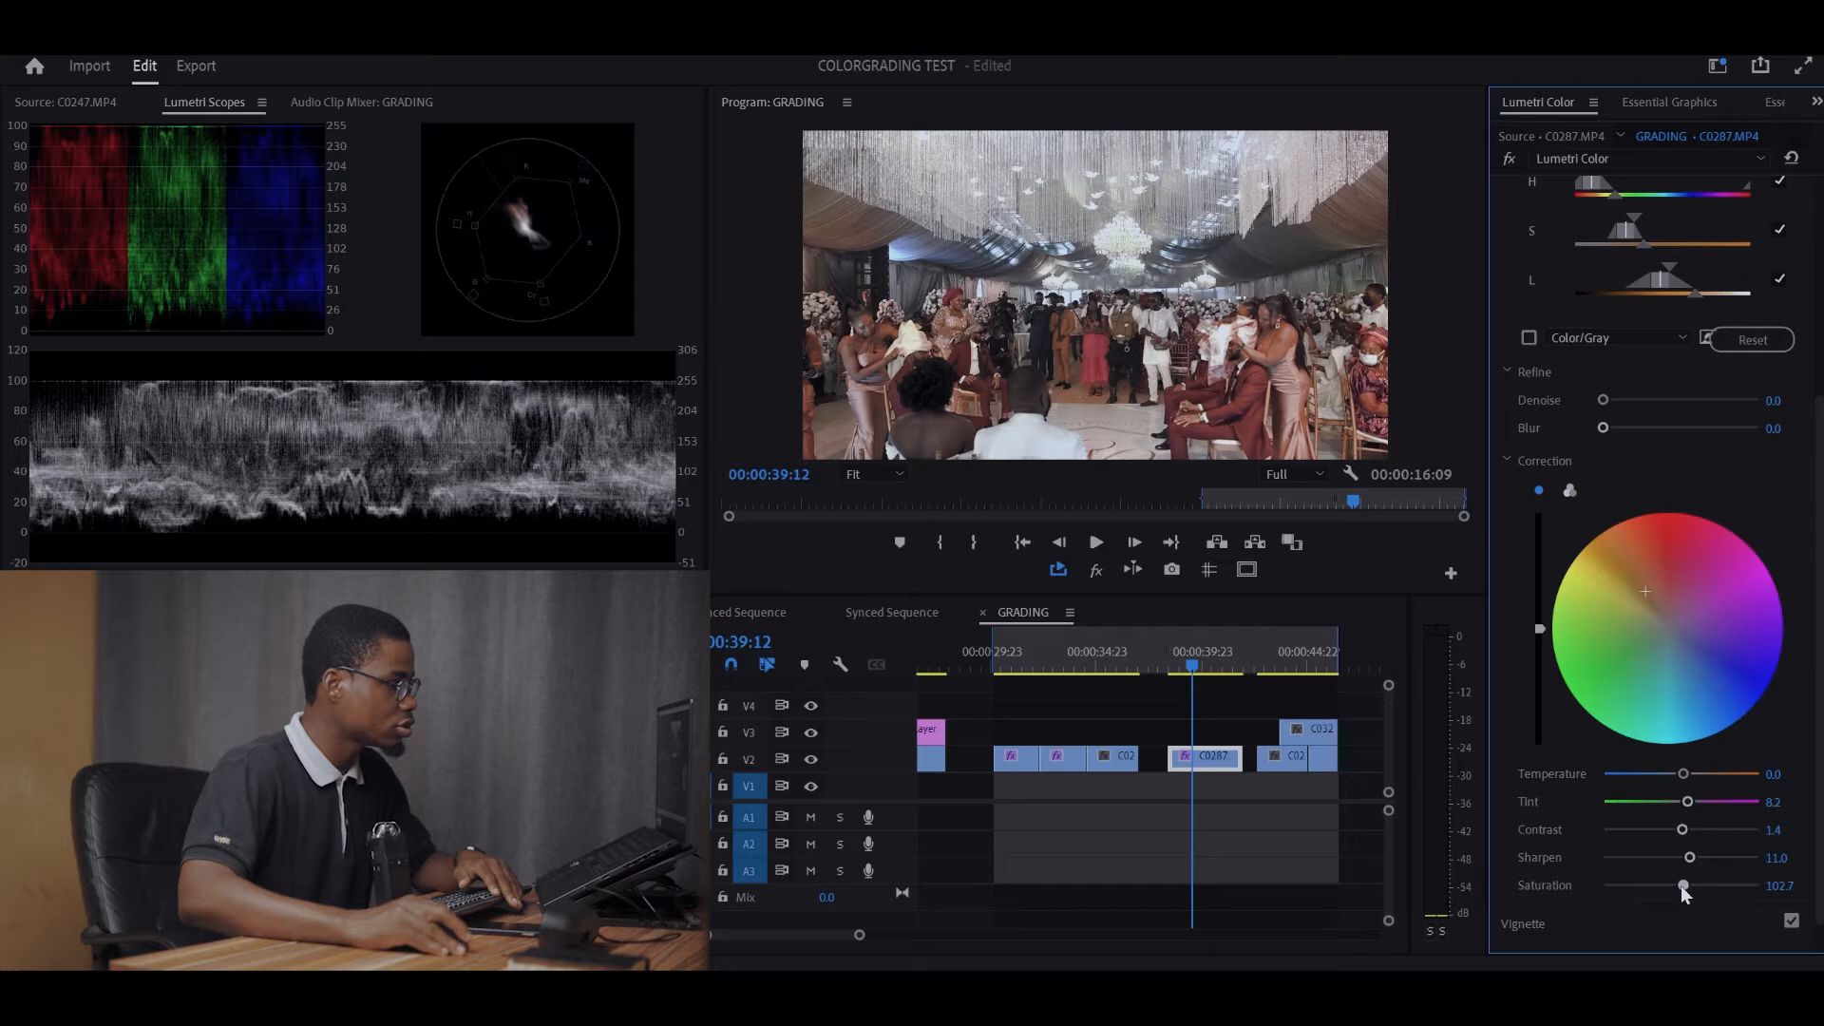
Bypass and re-enable clip C0287's second Lumetri effect to compare the skin tones with and without it.
{"action": "scroll", "coordinate": [1792, 589], "scroll_direction": "up", "scroll_amount": 5}
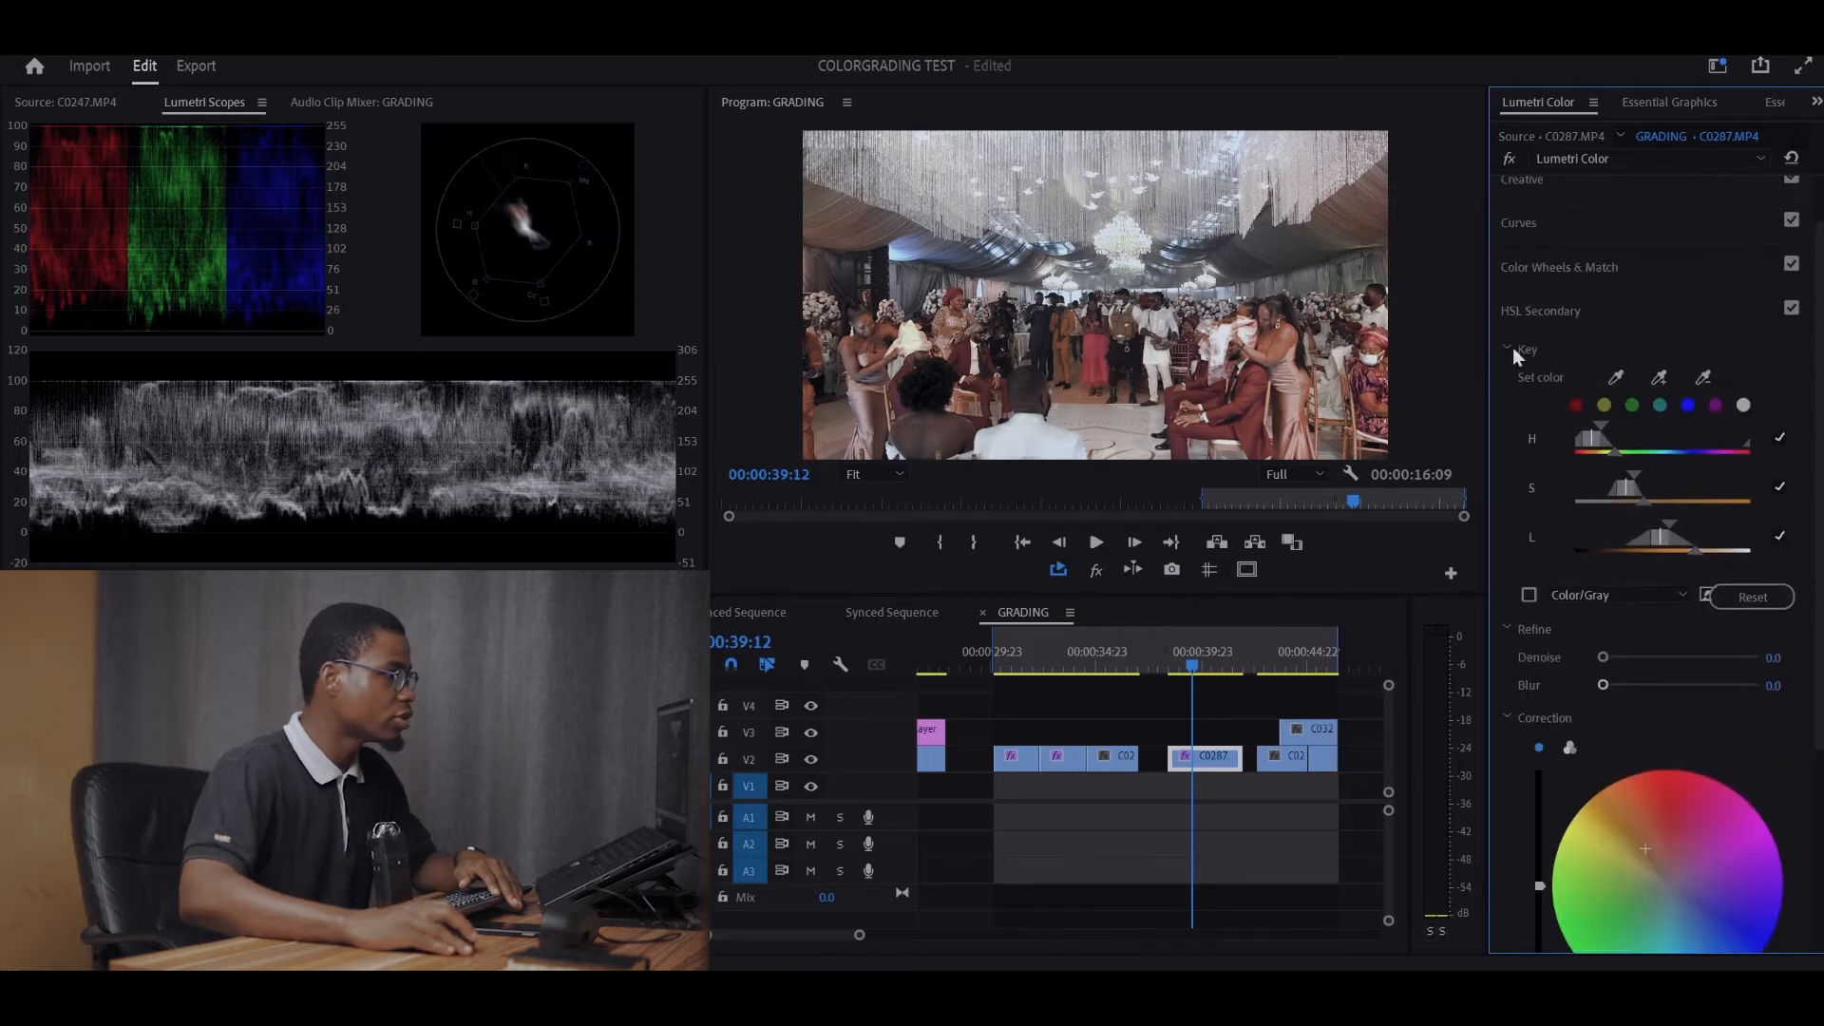
{"action": "left_click", "coordinate": [1510, 158]}
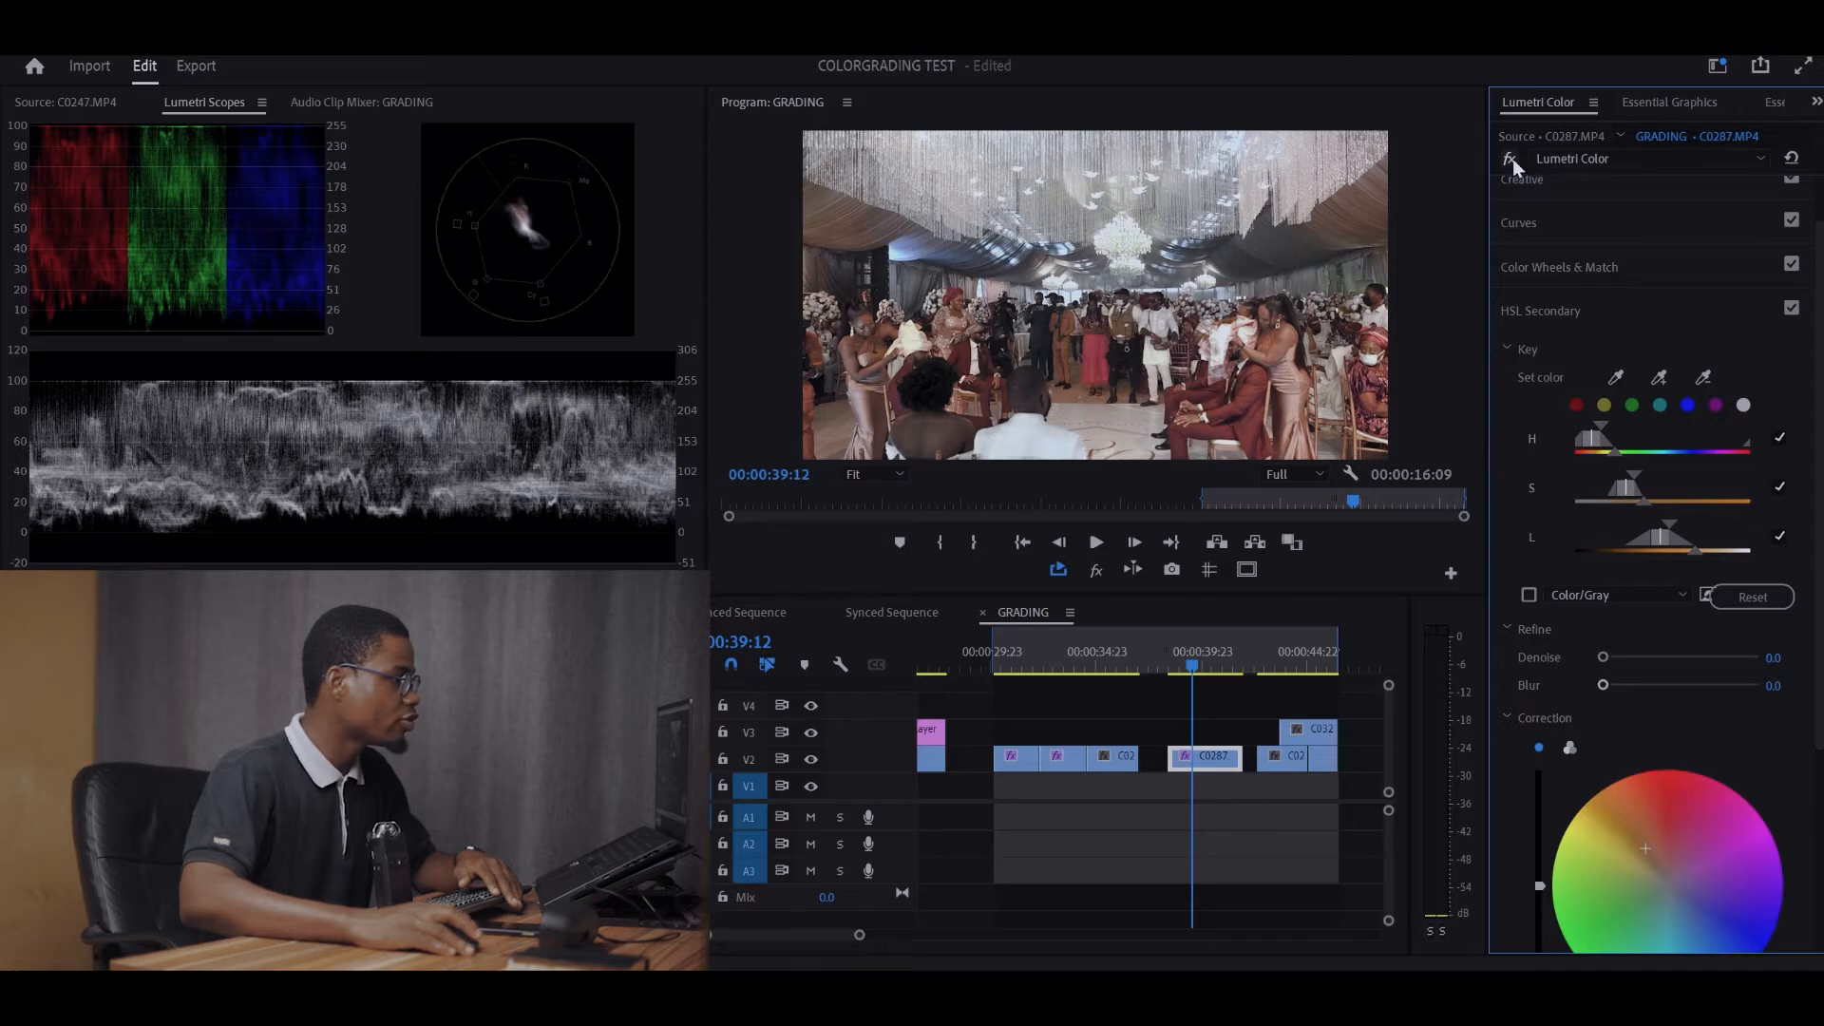
{"action": "left_click", "coordinate": [1512, 158]}
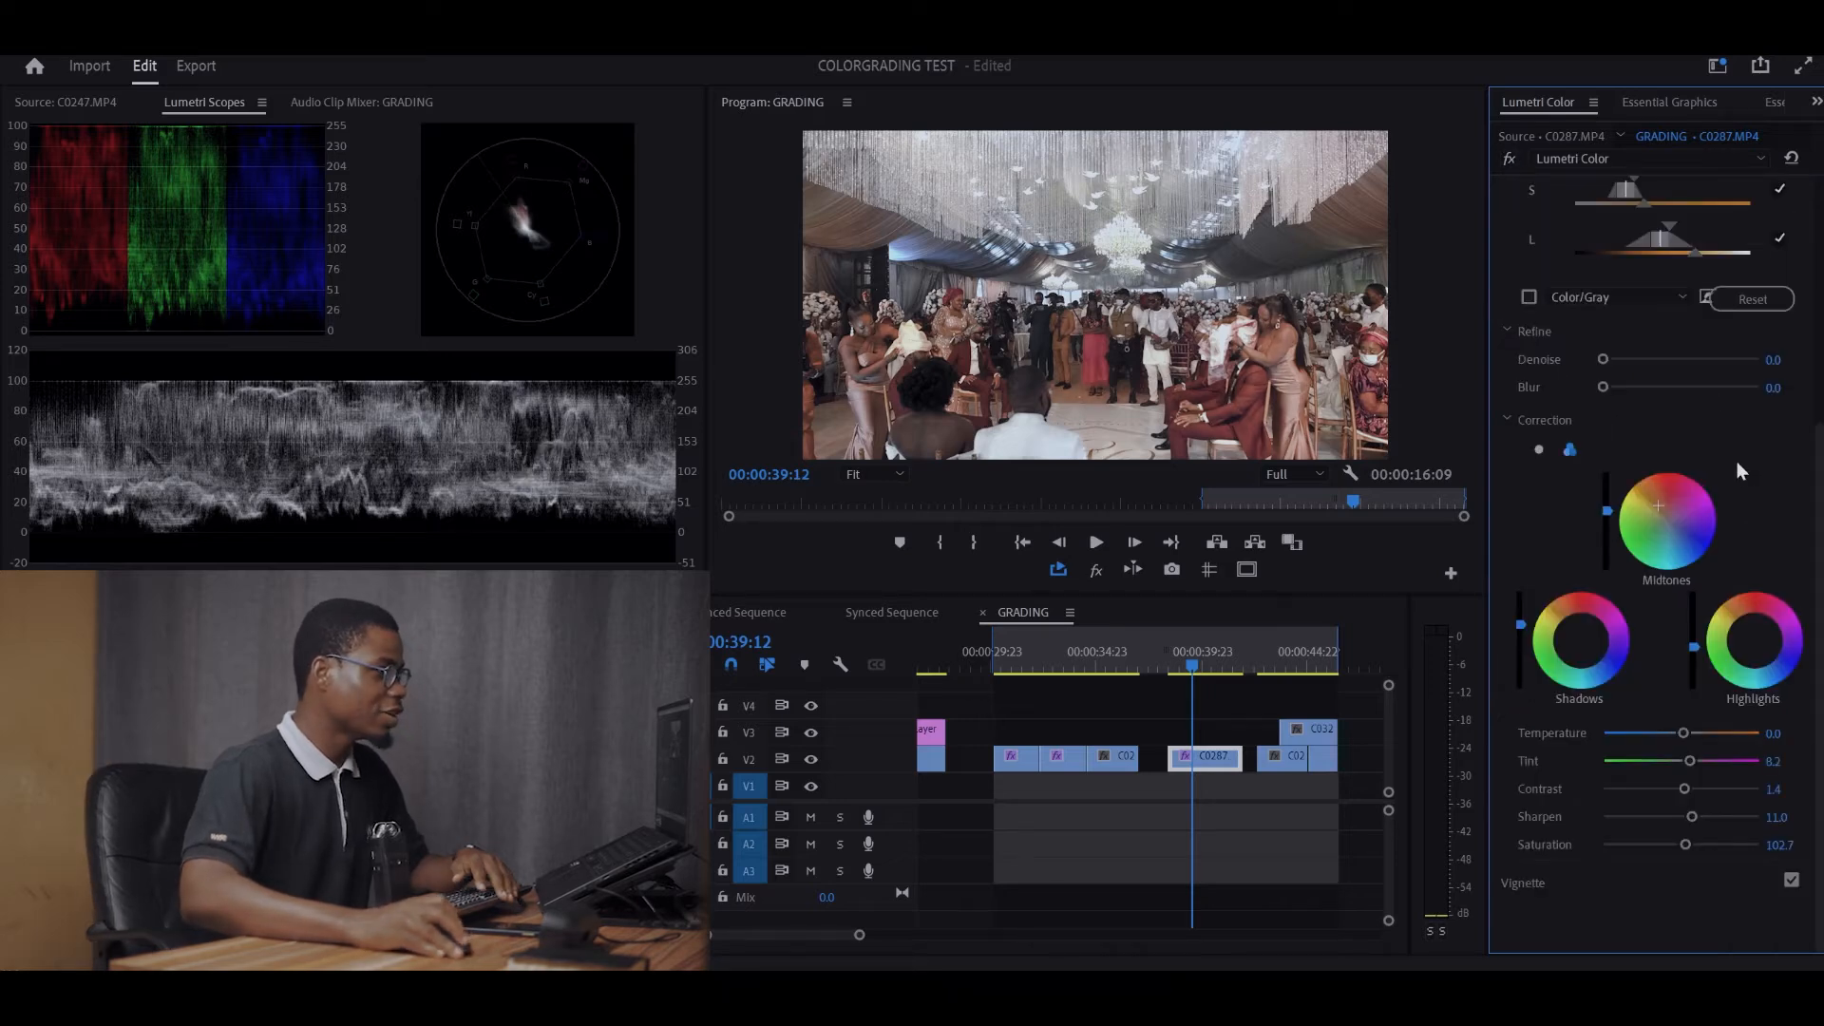
Refine the skin key on clip C0287 with a denoise of 2.7 and a blur of 3.3.
{"action": "scroll", "coordinate": [1780, 572], "scroll_direction": "up", "scroll_amount": 2}
{"action": "mouse_move", "coordinate": [1604, 623]}
{"action": "left_mouse_down"}
{"action": "mouse_move", "coordinate": [1620, 623]}
{"action": "mouse_move", "coordinate": [1608, 596]}
{"action": "left_mouse_up"}
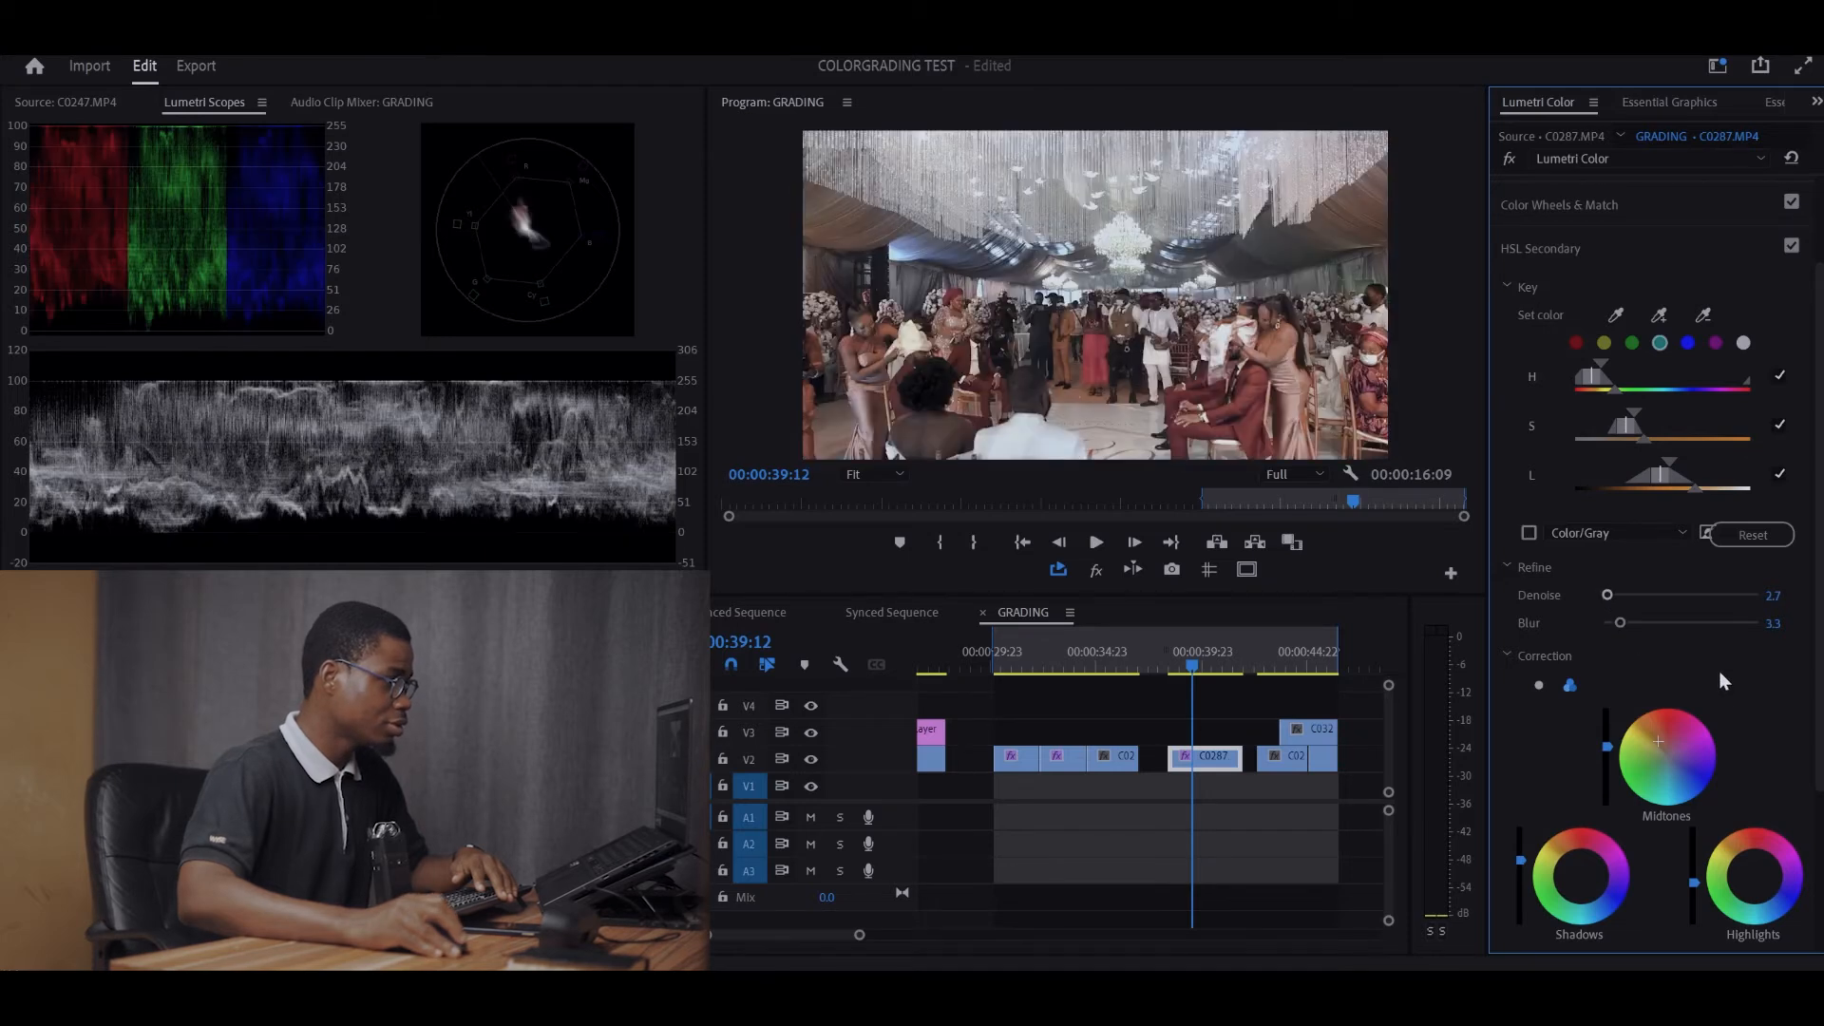
Collapse HSL Secondary and switch it off and back on to compare clip C0287's skin correction.
{"action": "scroll", "coordinate": [1734, 725], "scroll_direction": "up", "scroll_amount": 2}
{"action": "left_click", "coordinate": [1622, 374]}
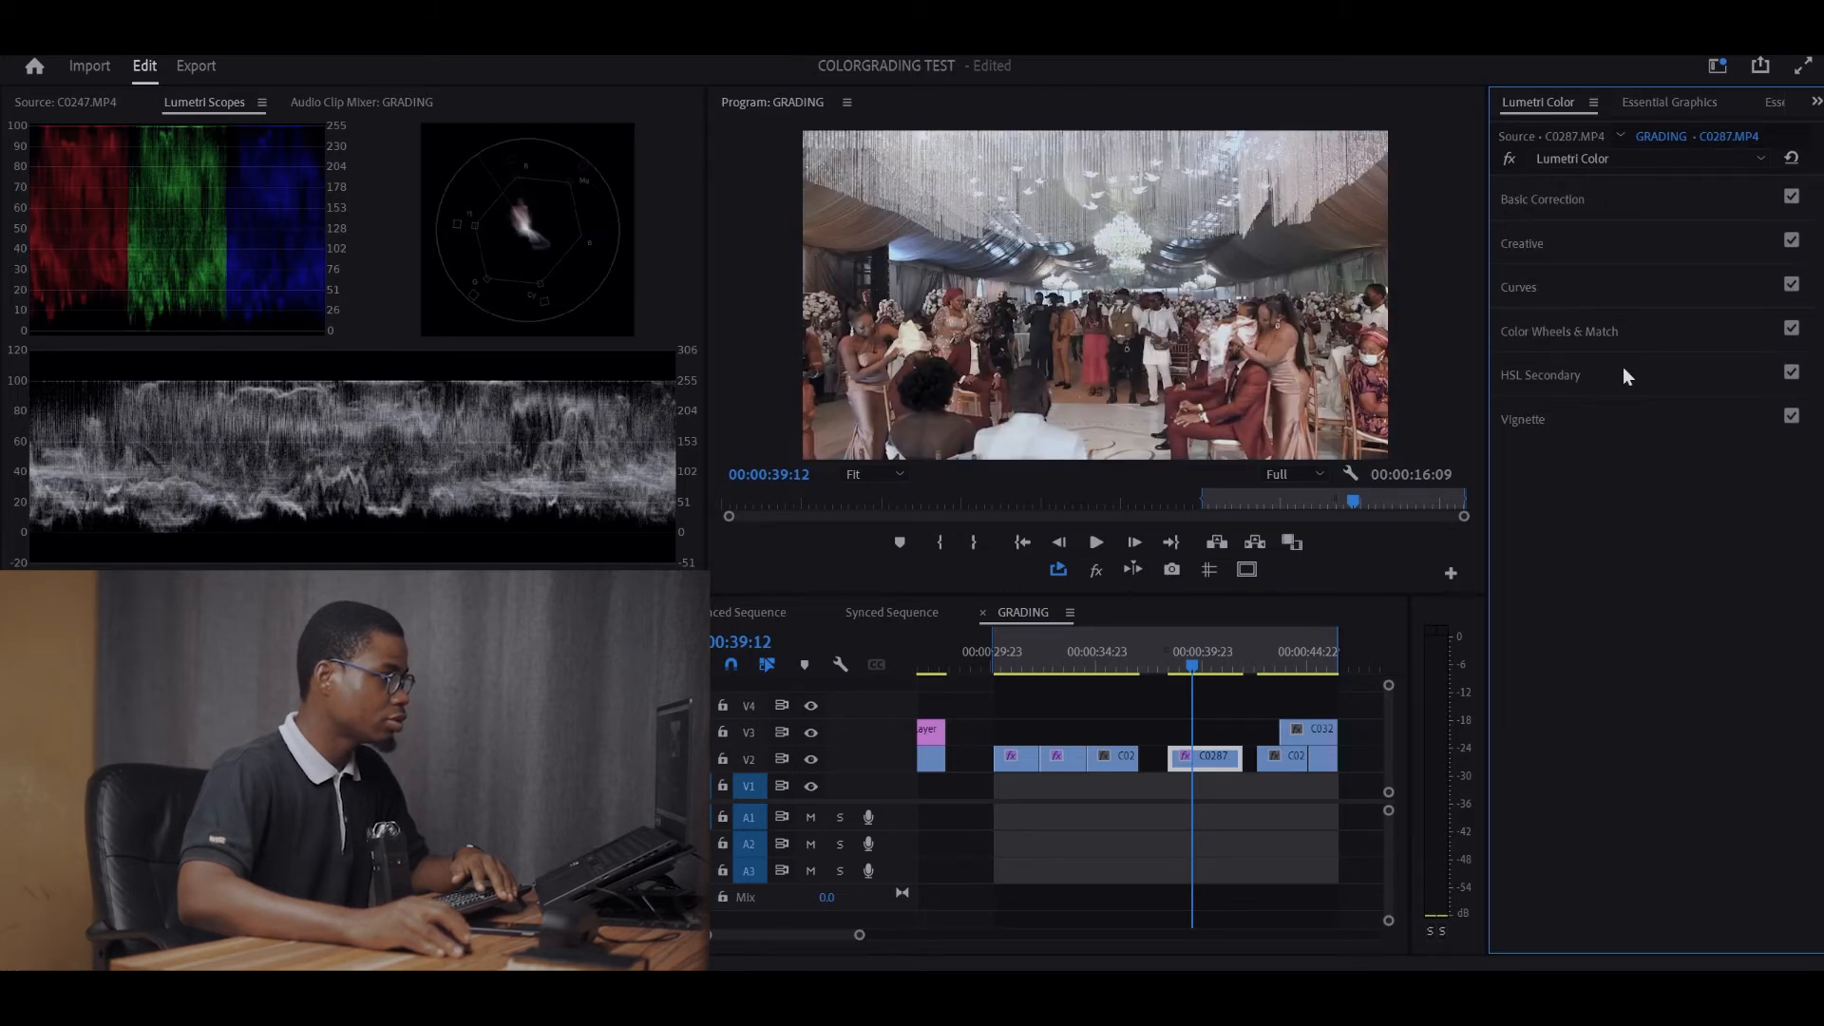
{"action": "left_click", "coordinate": [1790, 374]}
{"action": "left_click", "coordinate": [1790, 373]}
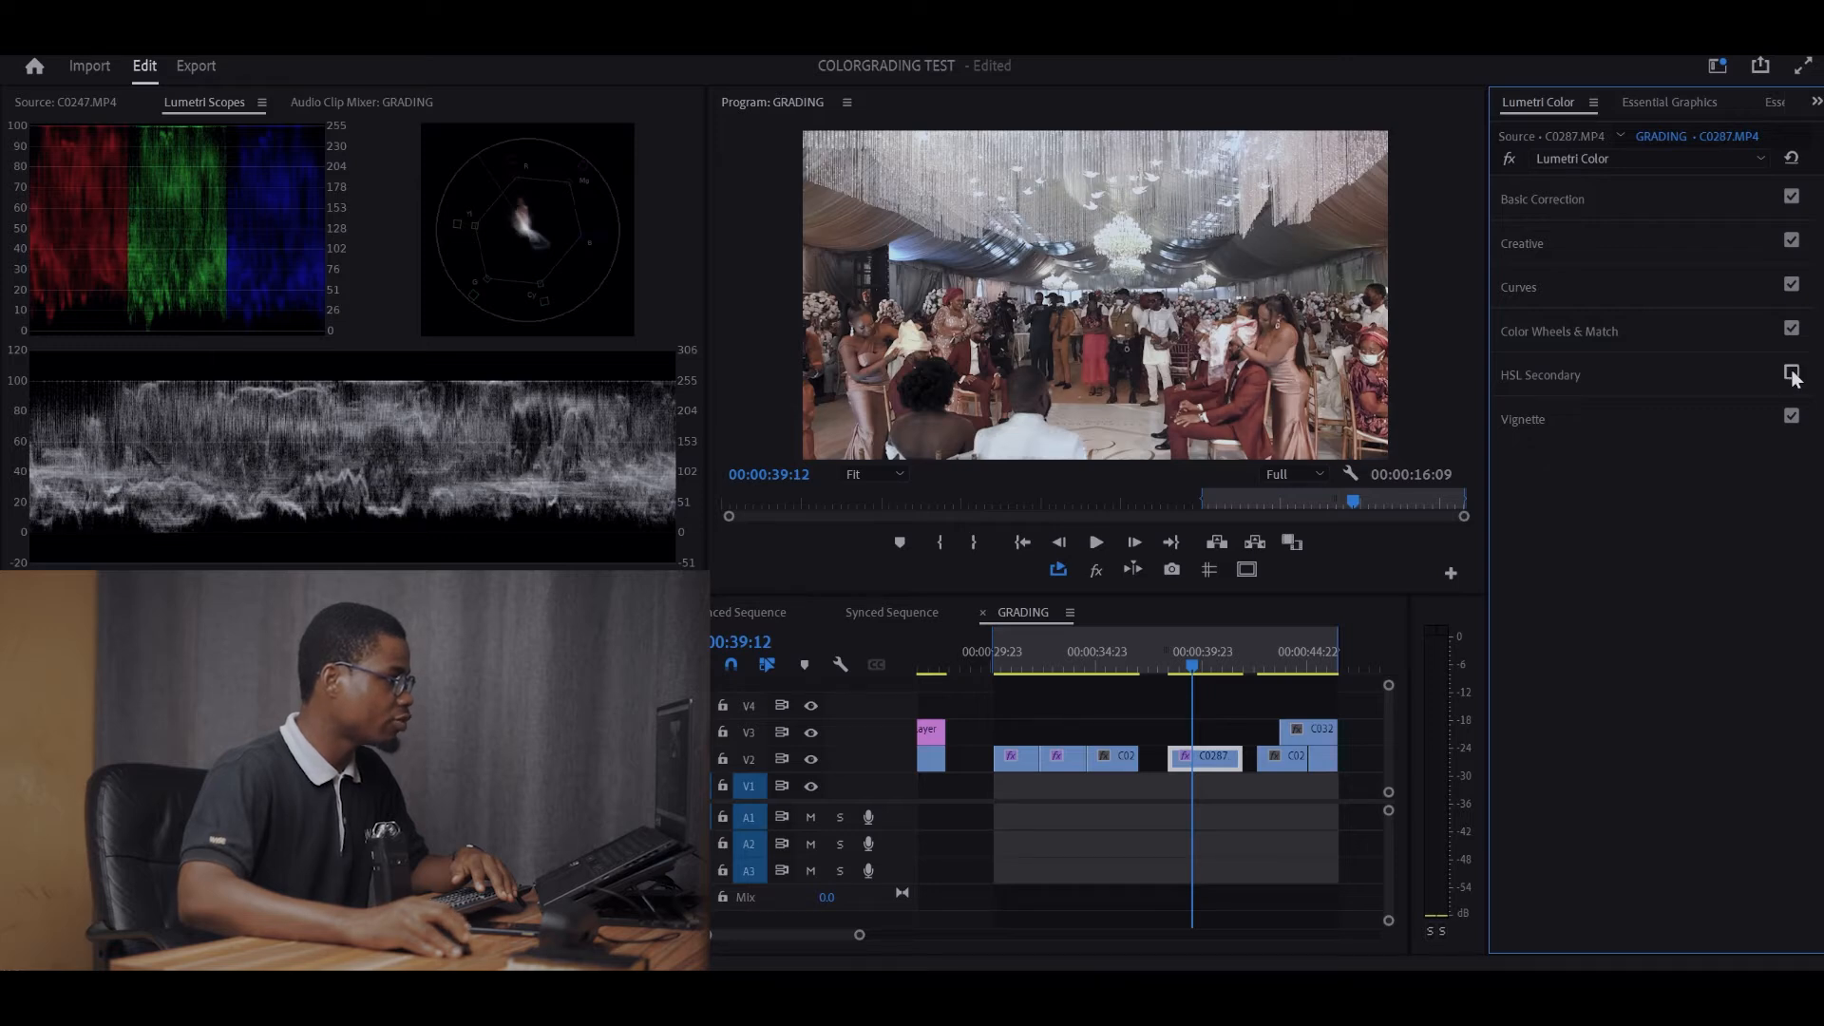
{"action": "left_click", "coordinate": [1790, 373]}
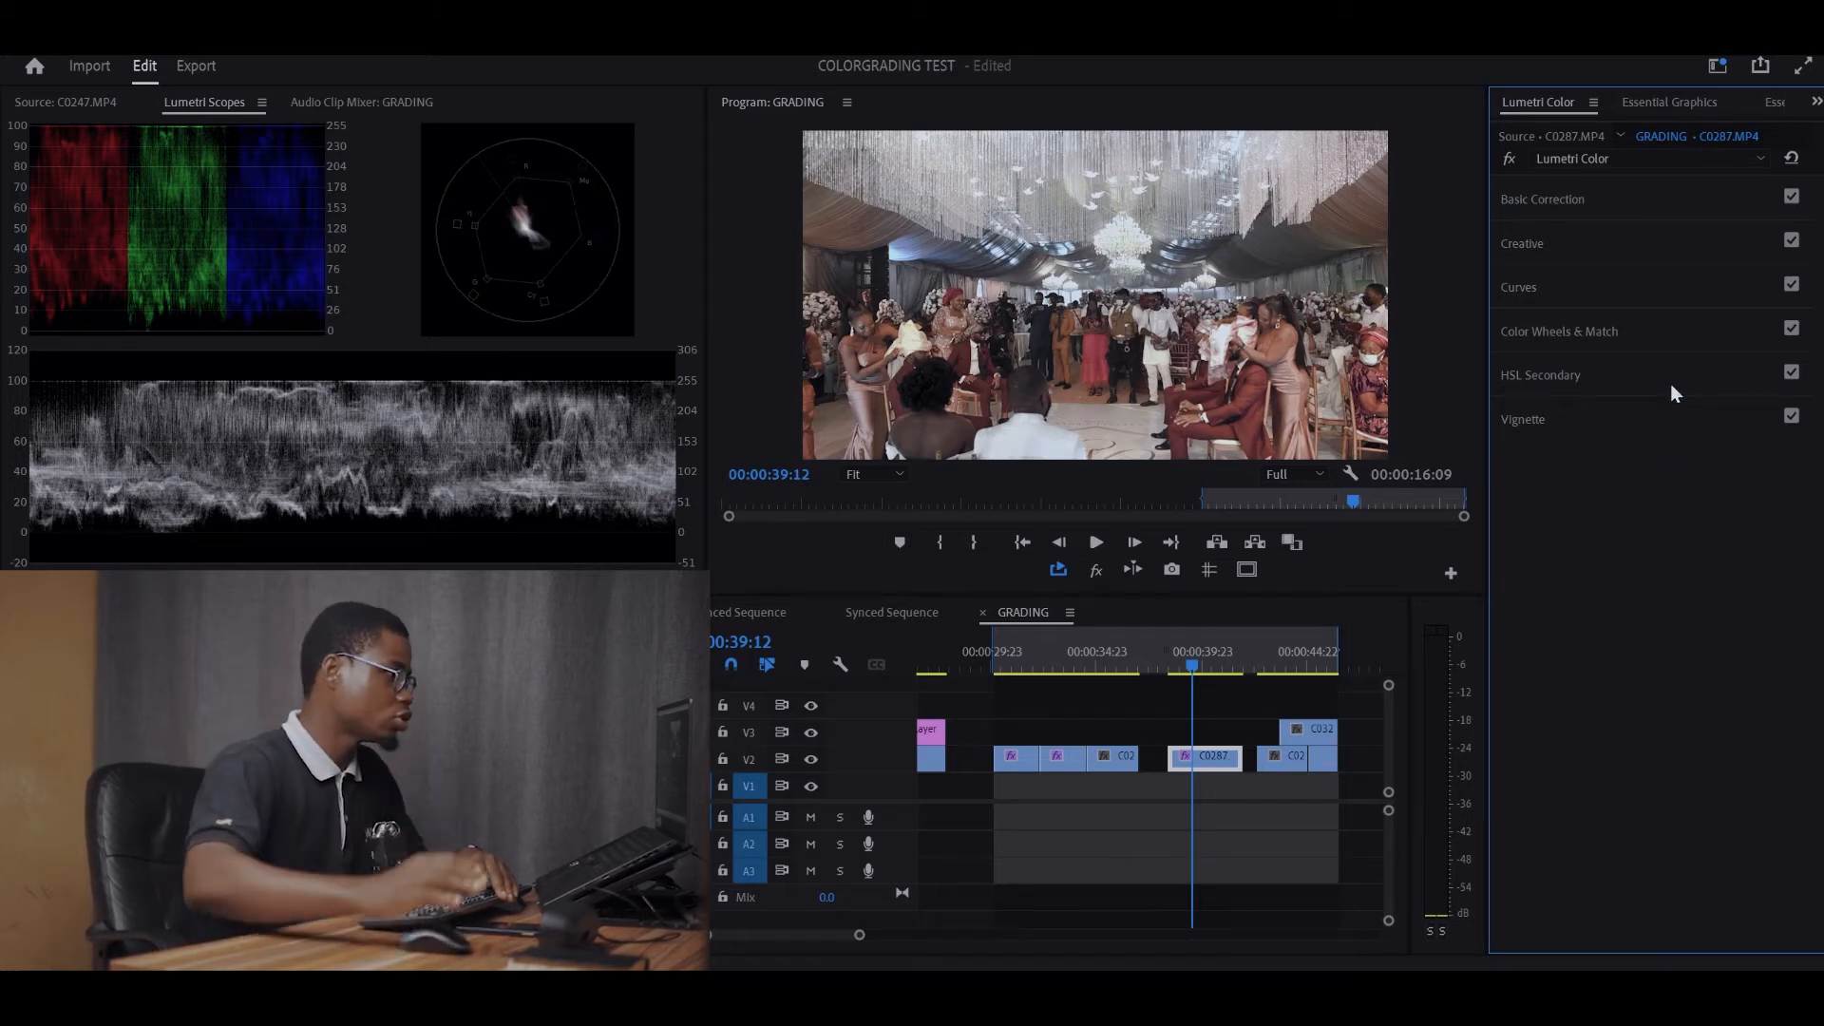
Play clip C0287 with effects globally muted and again with them active, and scrub through the graded clip.
{"action": "left_click", "coordinate": [1089, 572]}
{"action": "left_click", "coordinate": [1173, 661]}
{"action": "key", "text": "space"}
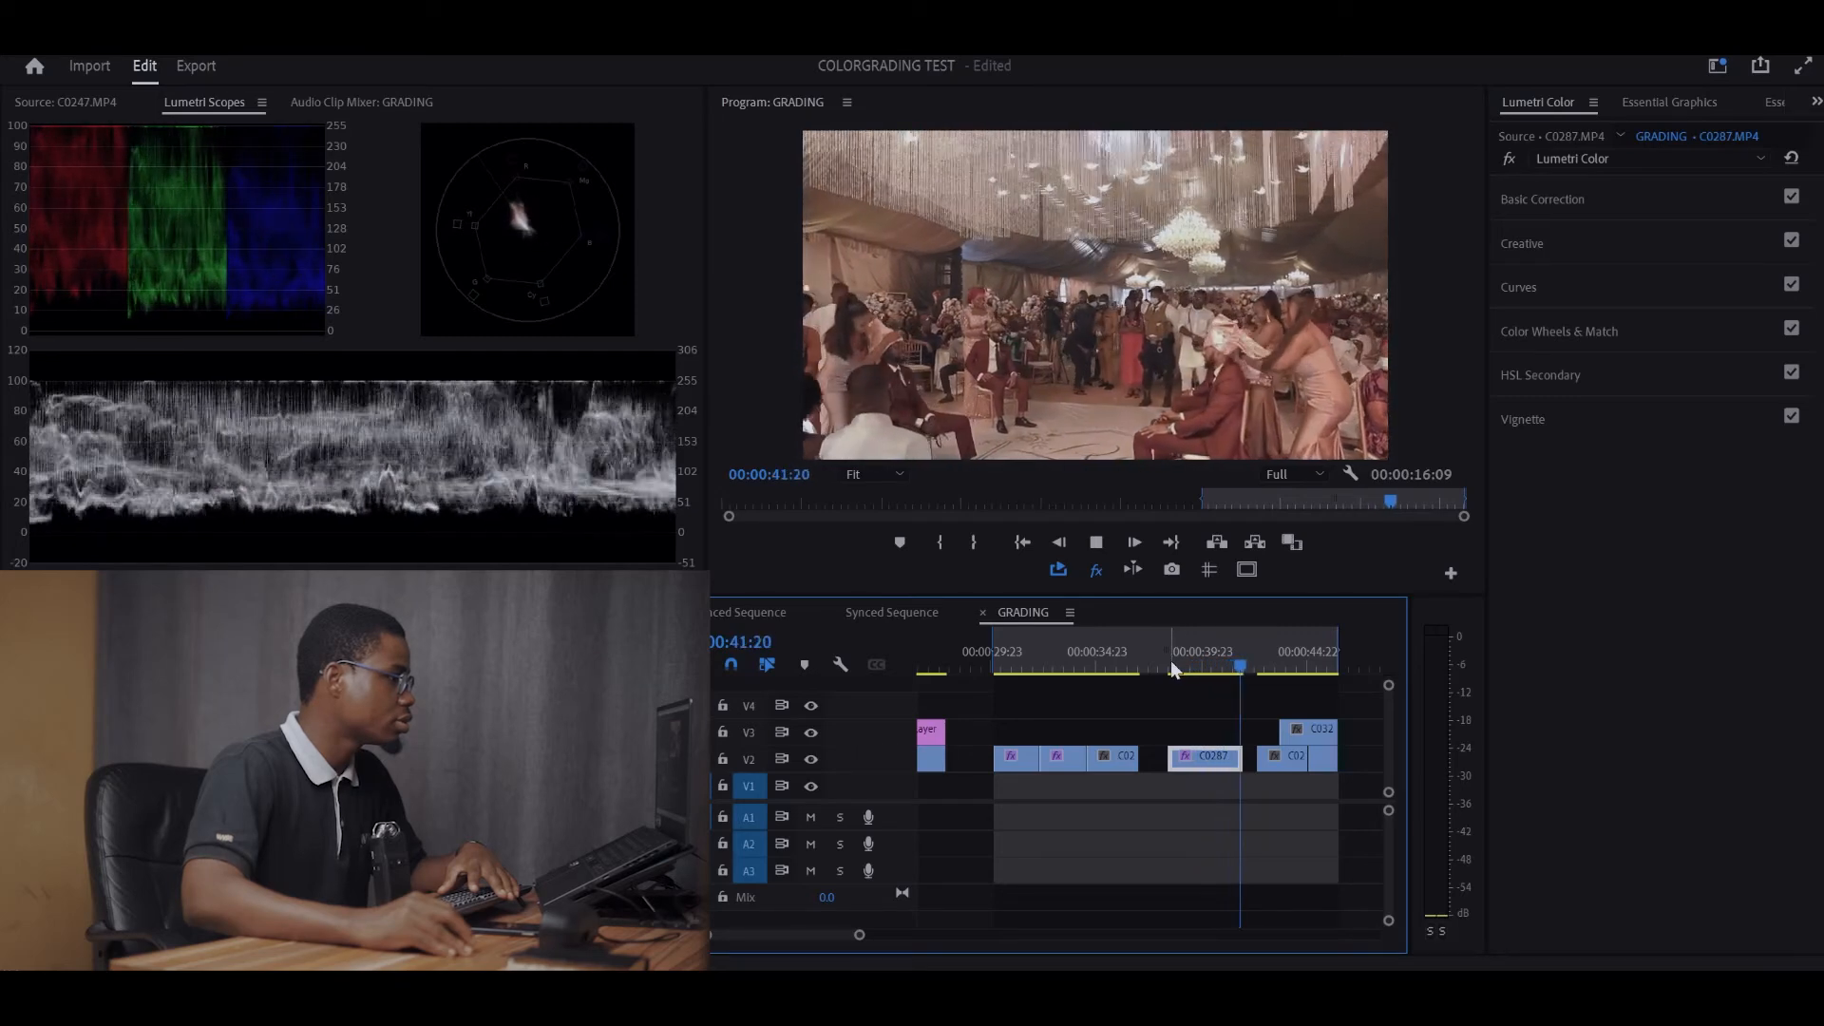
{"action": "key", "text": "space"}
{"action": "left_click", "coordinate": [1170, 665]}
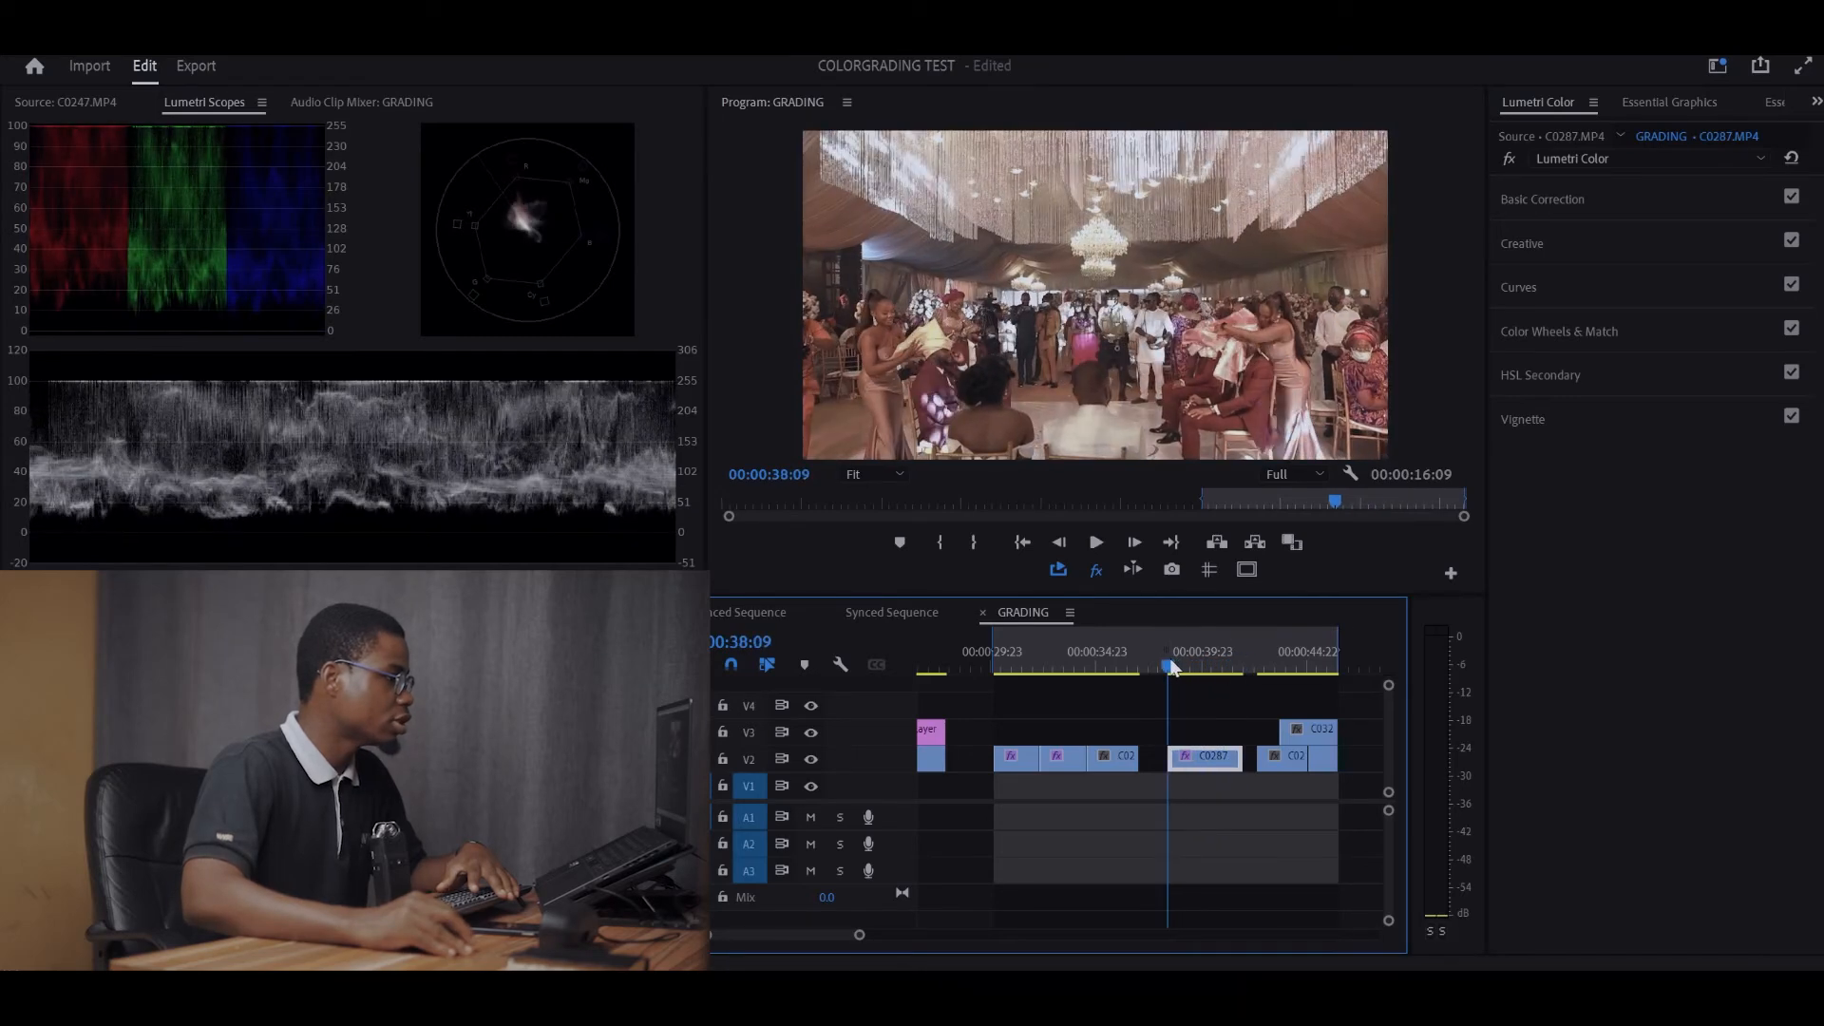
{"action": "left_click", "coordinate": [1165, 664]}
{"action": "key", "text": "space"}
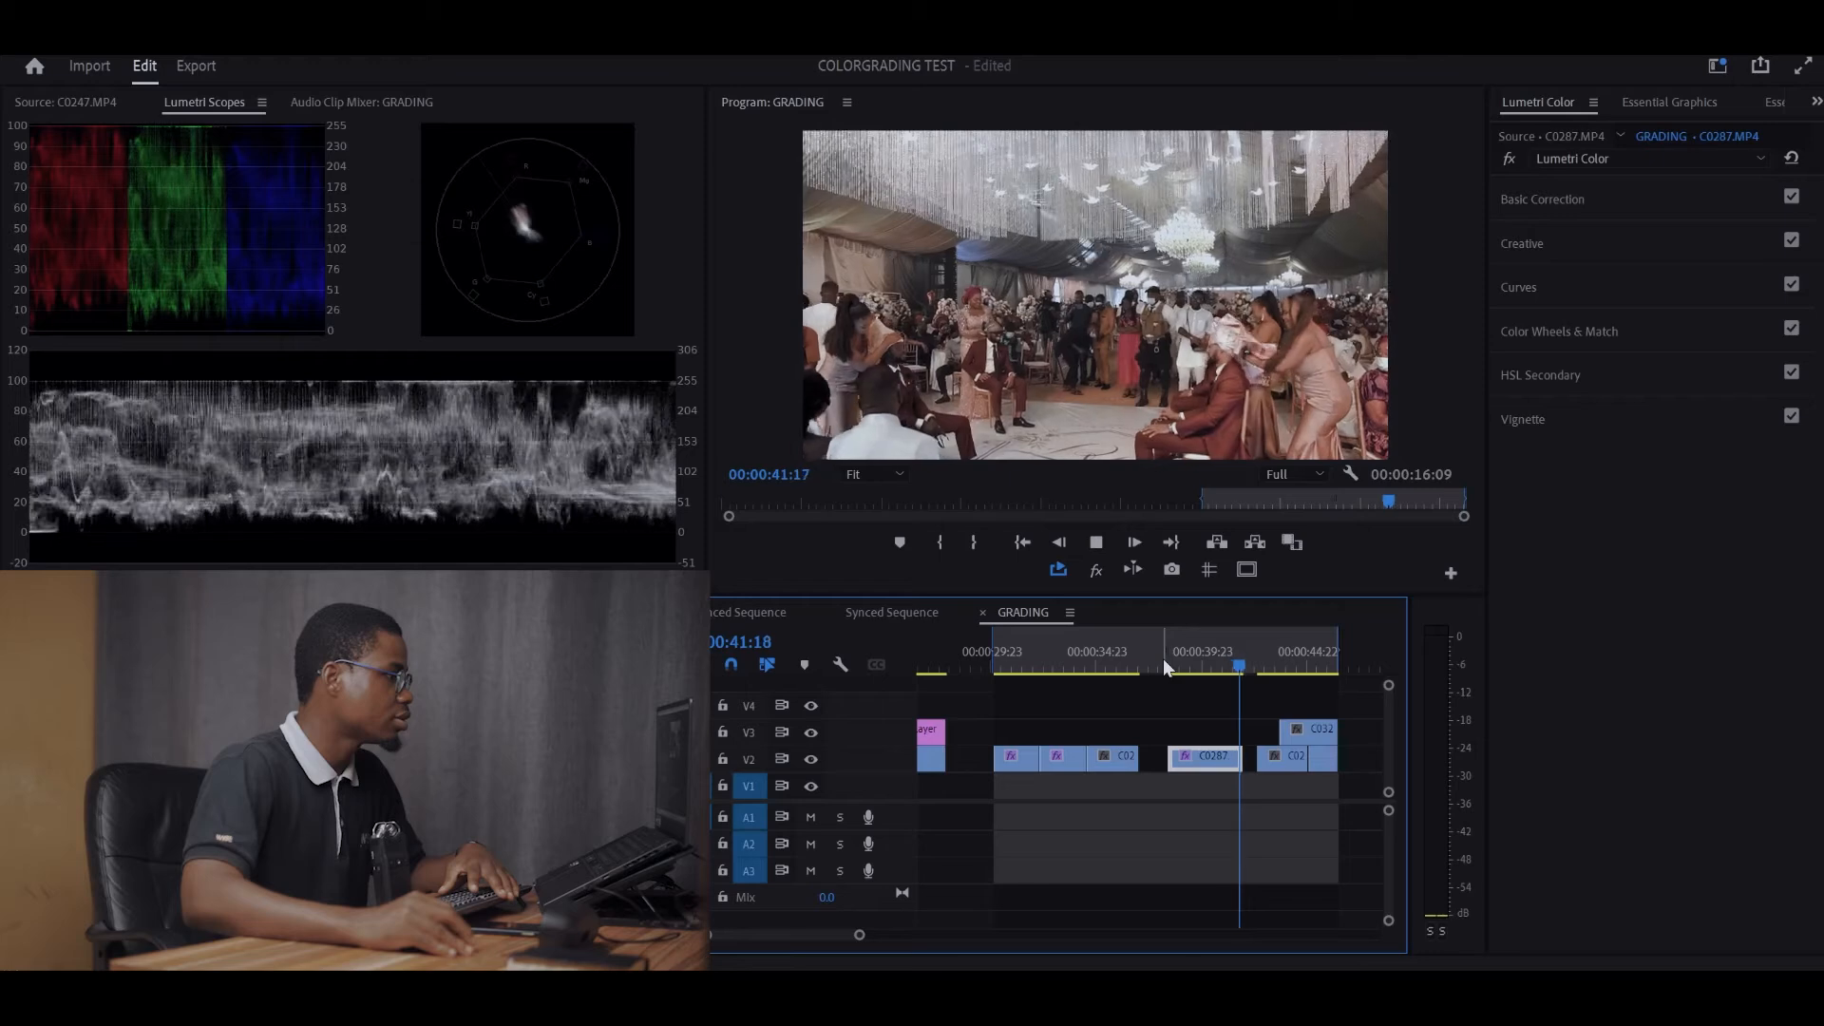
{"action": "left_click_drag", "start_coordinate": [1168, 665], "coordinate": [1230, 665]}
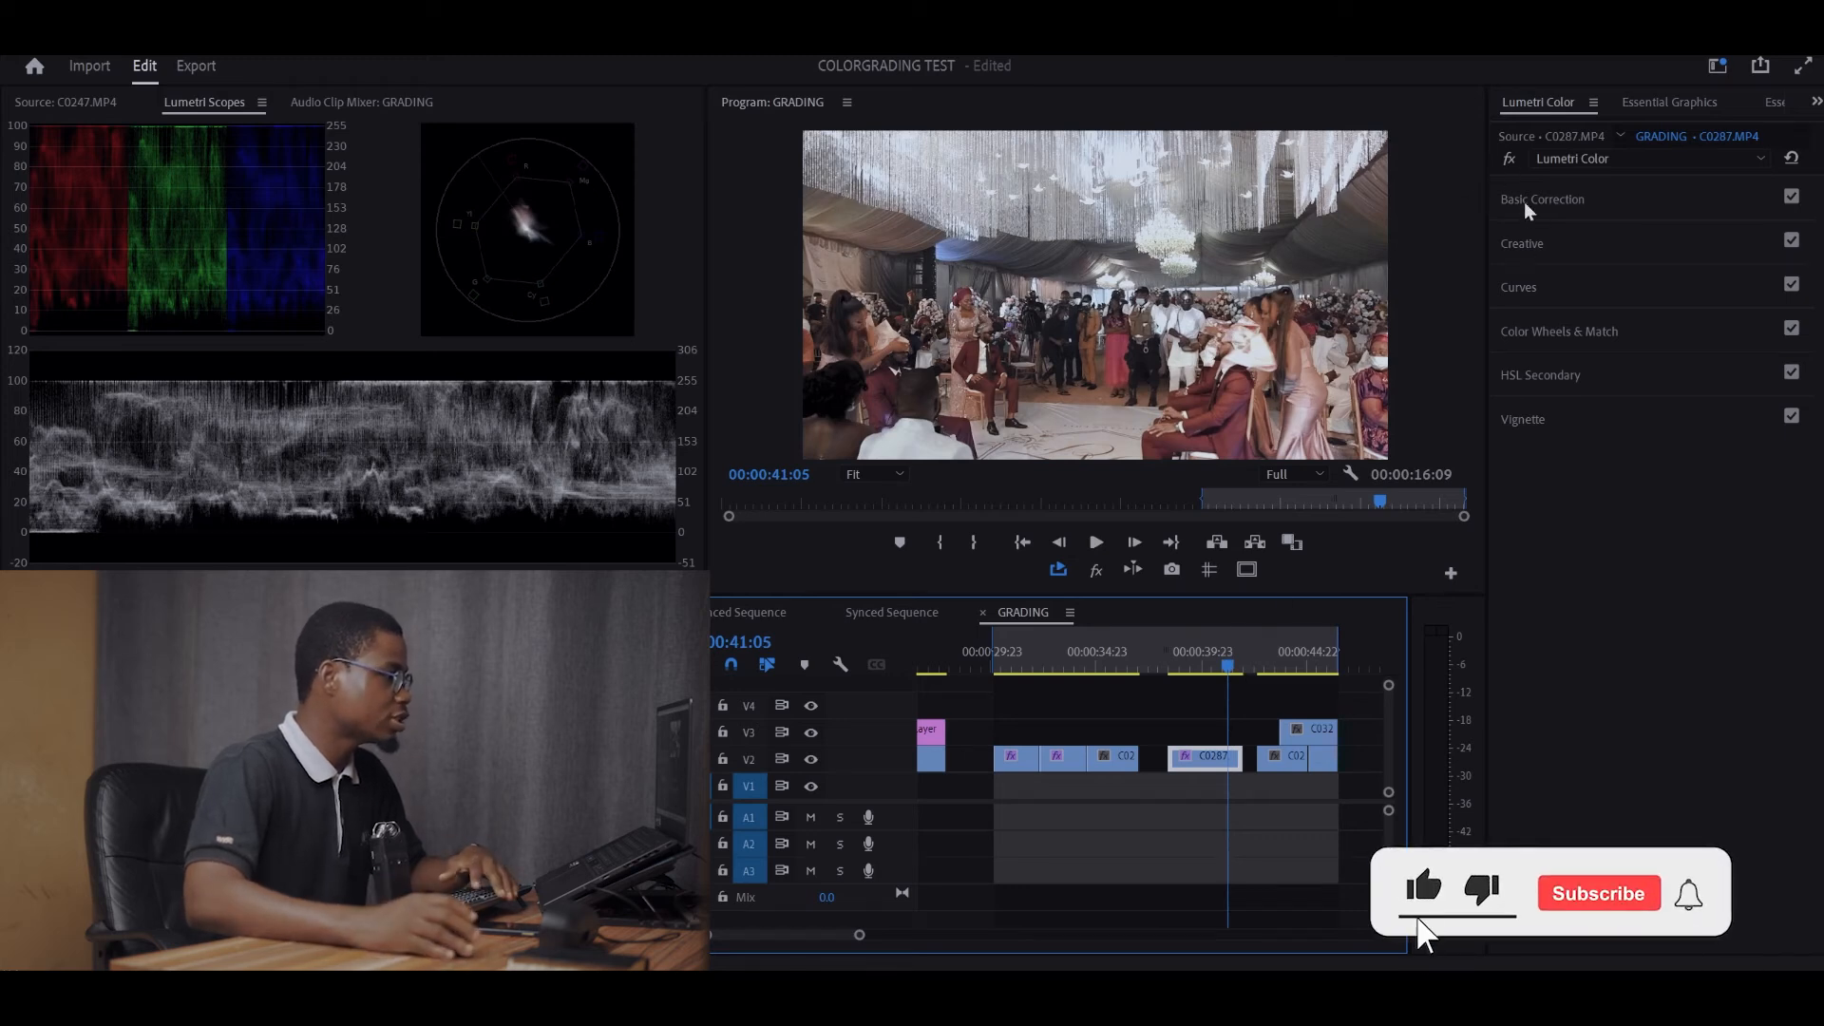
{"action": "mouse_move", "coordinate": [1214, 665]}
{"action": "left_mouse_down"}
{"action": "mouse_move", "coordinate": [1181, 662]}
{"action": "mouse_move", "coordinate": [1269, 665]}
{"action": "mouse_move", "coordinate": [1204, 665]}
{"action": "left_mouse_up"}
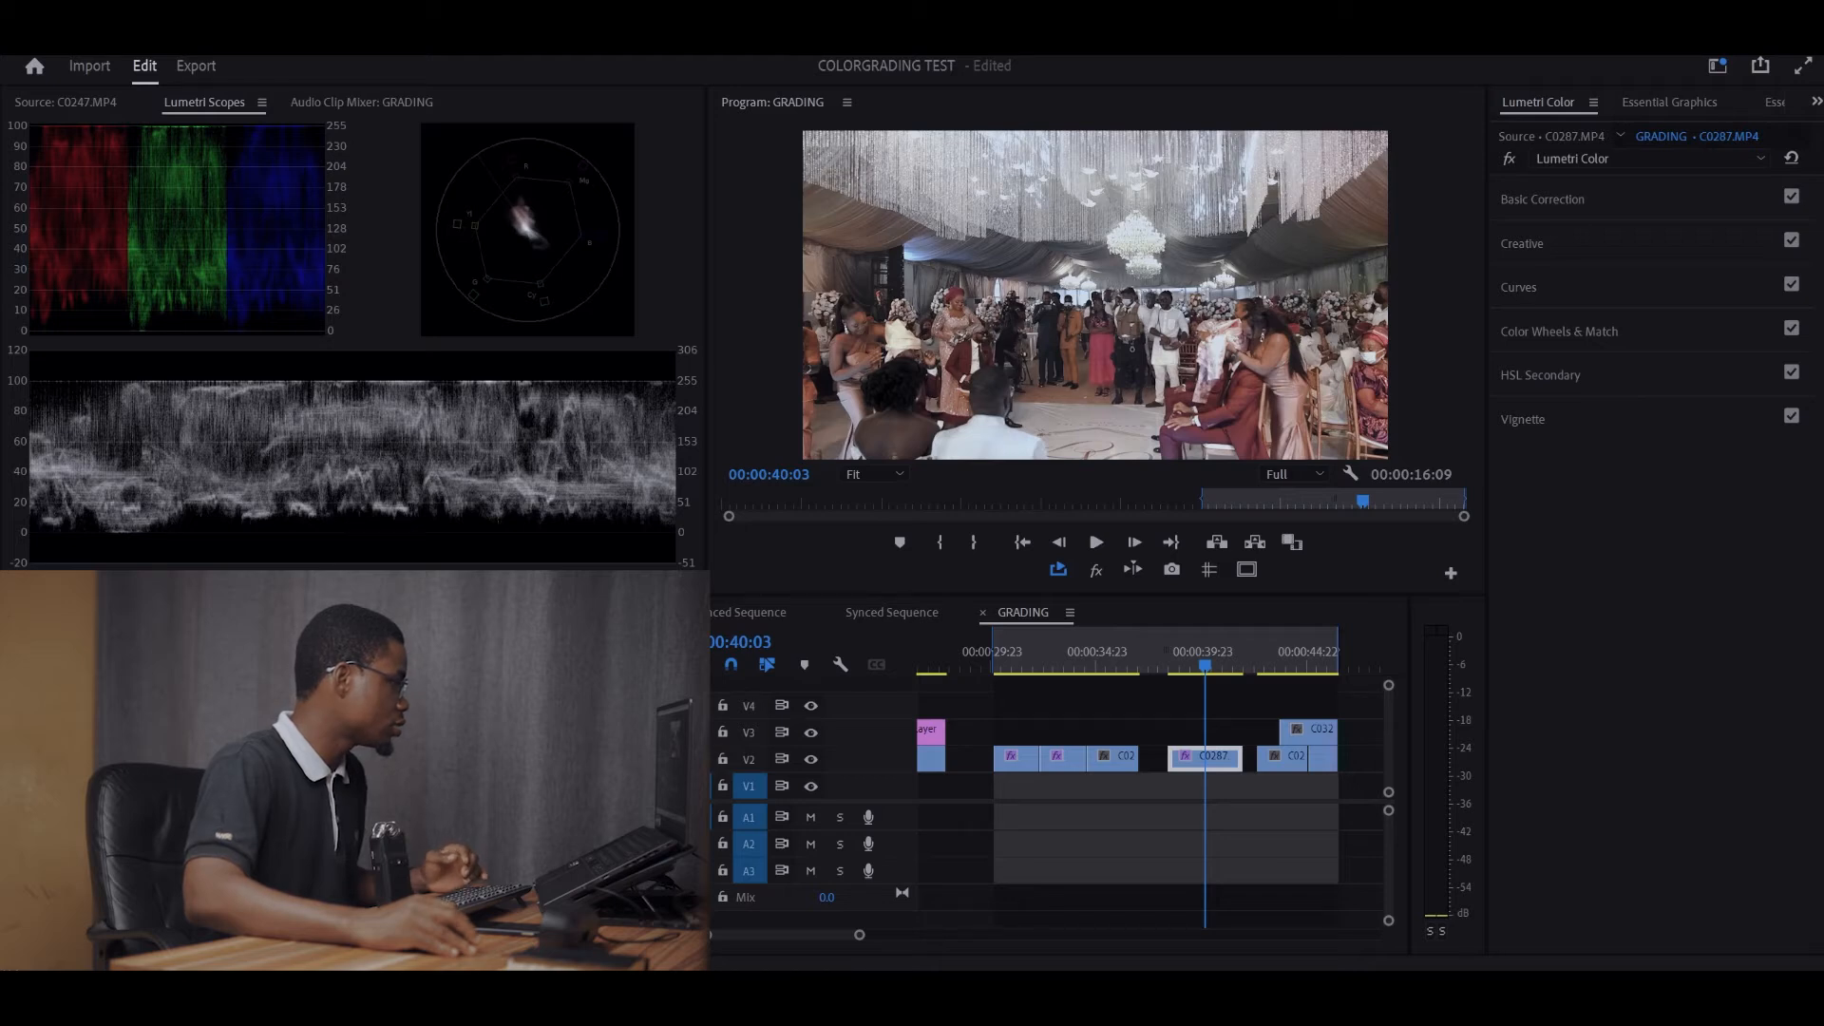
Paste the copied Lumetri grade onto clip C0285 on track V2.
{"action": "left_click", "coordinate": [1261, 652]}
{"action": "left_click", "coordinate": [1275, 752]}
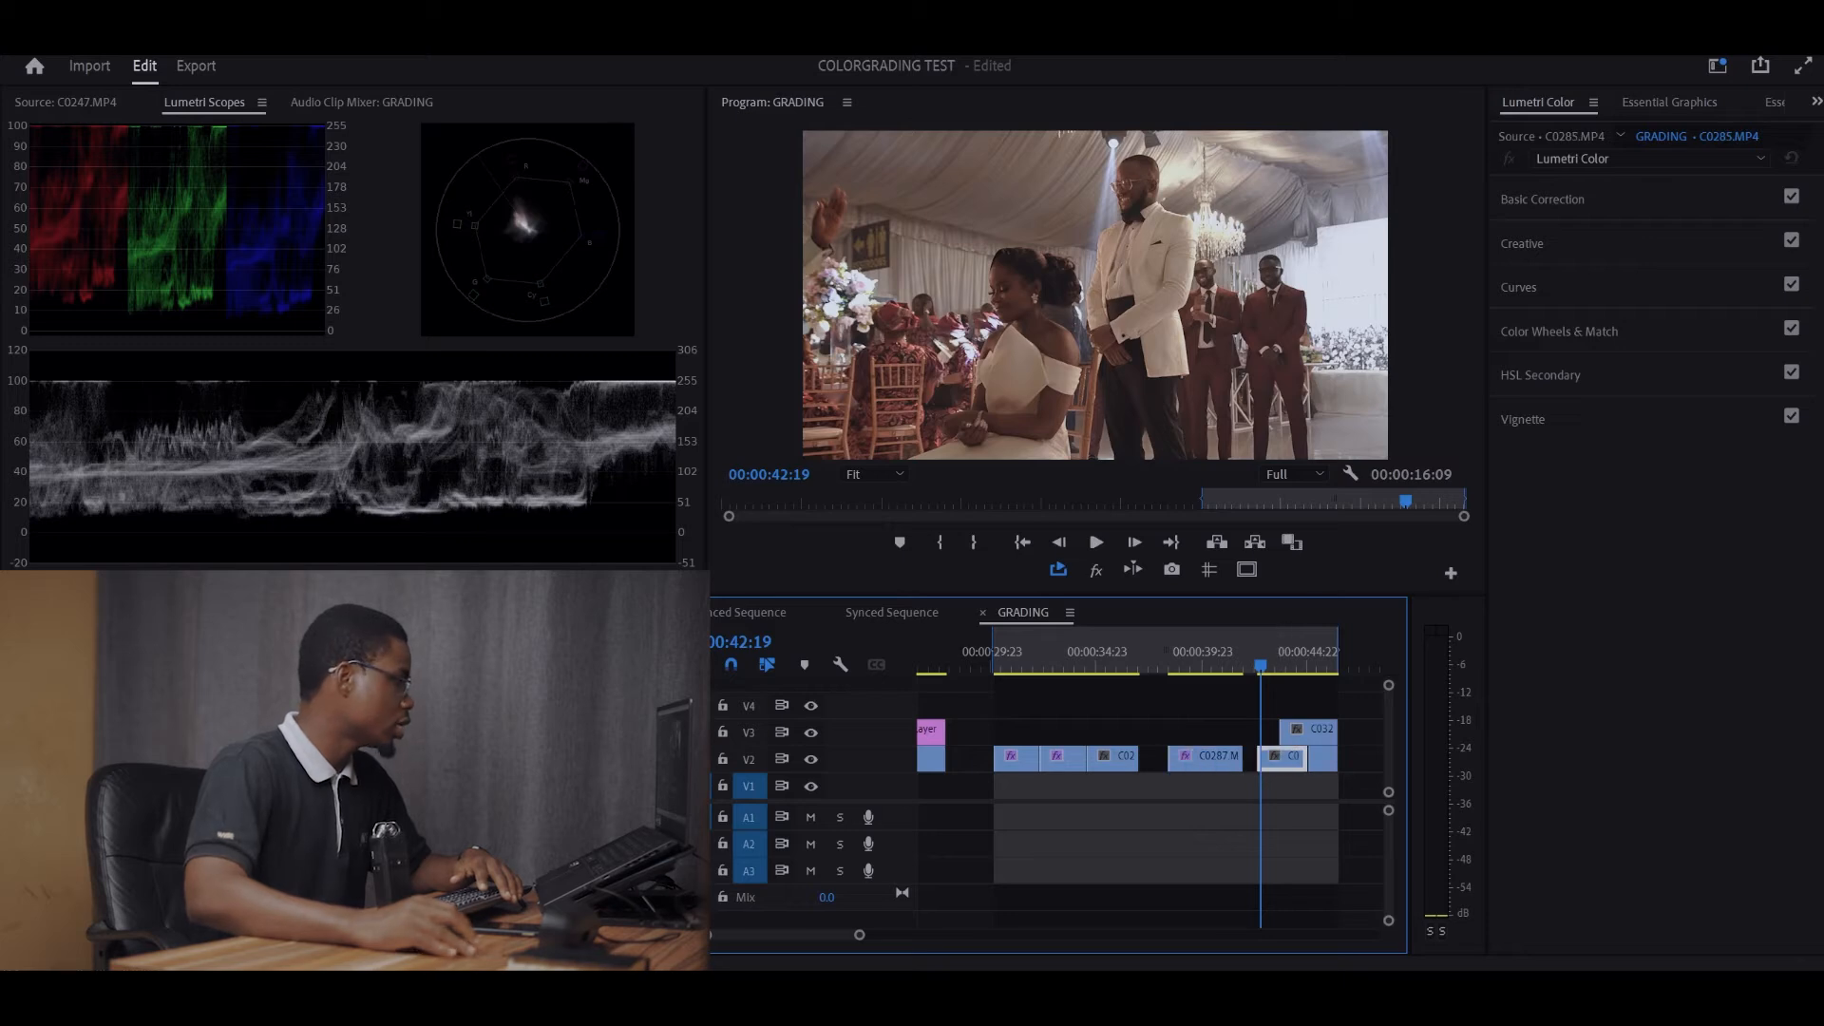
{"action": "key", "text": "ctrl+v"}
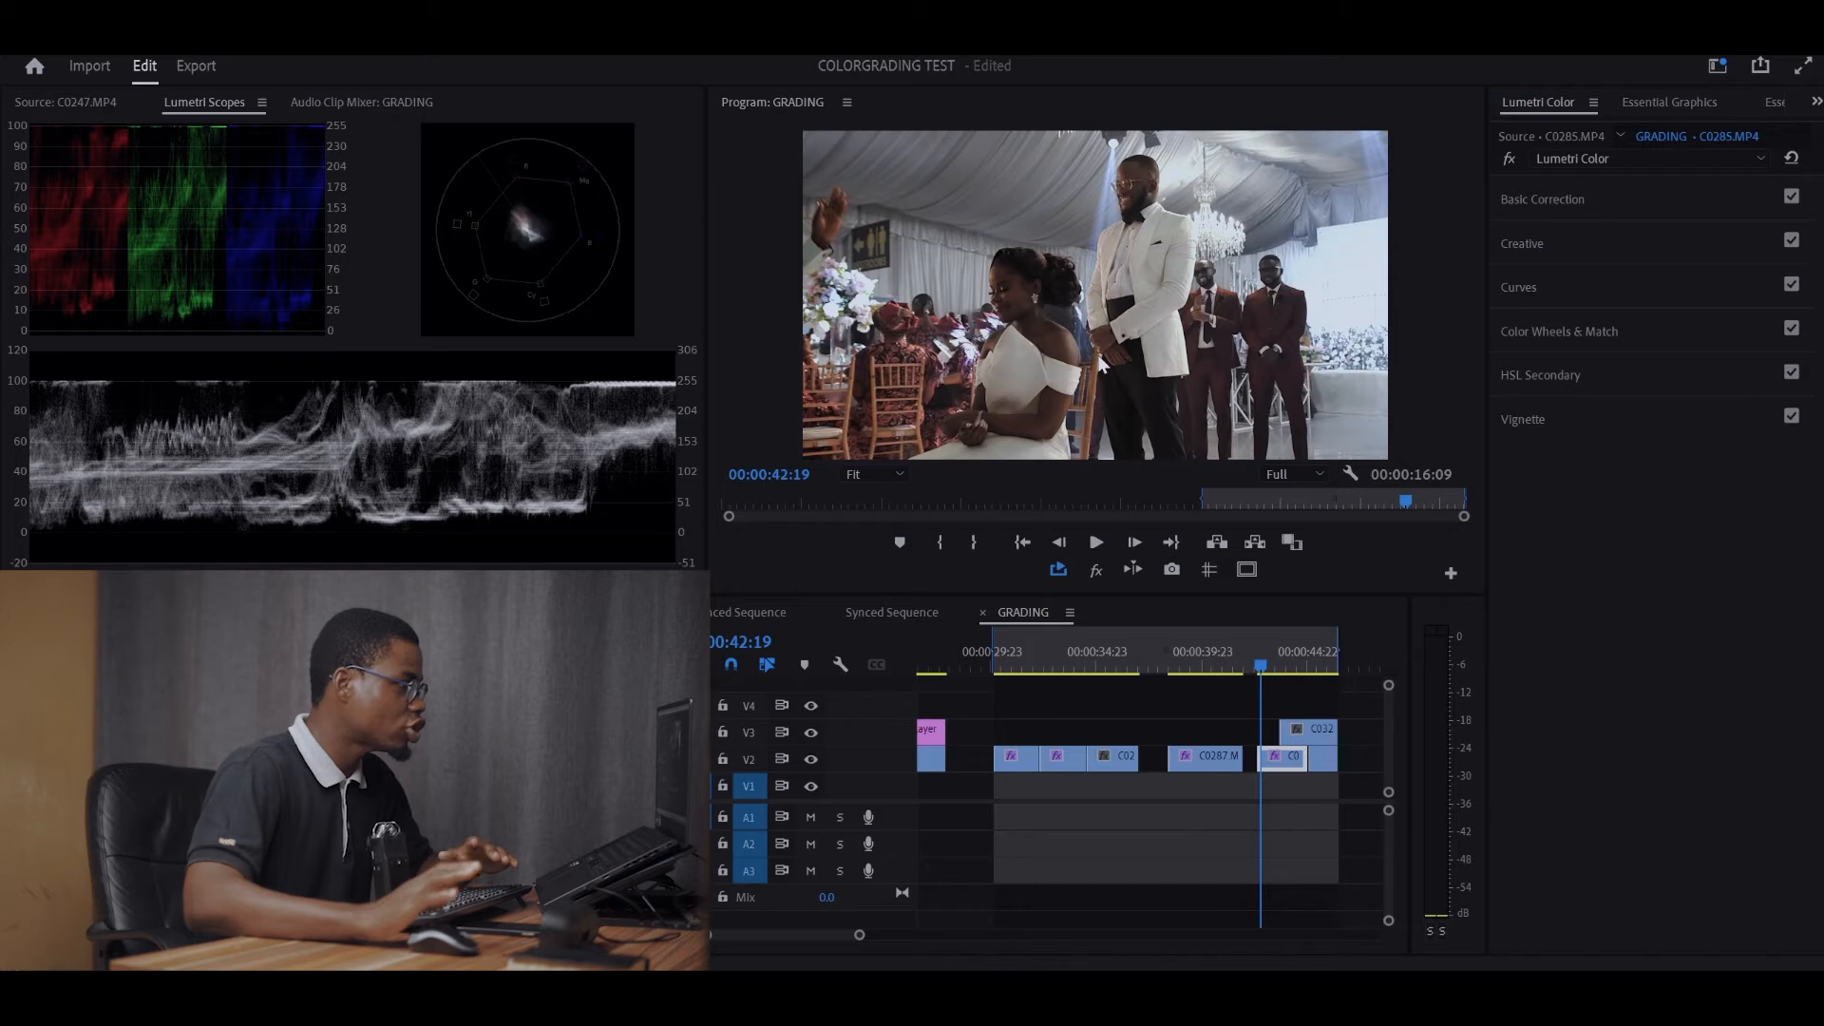
{"action": "left_click", "coordinate": [1508, 158]}
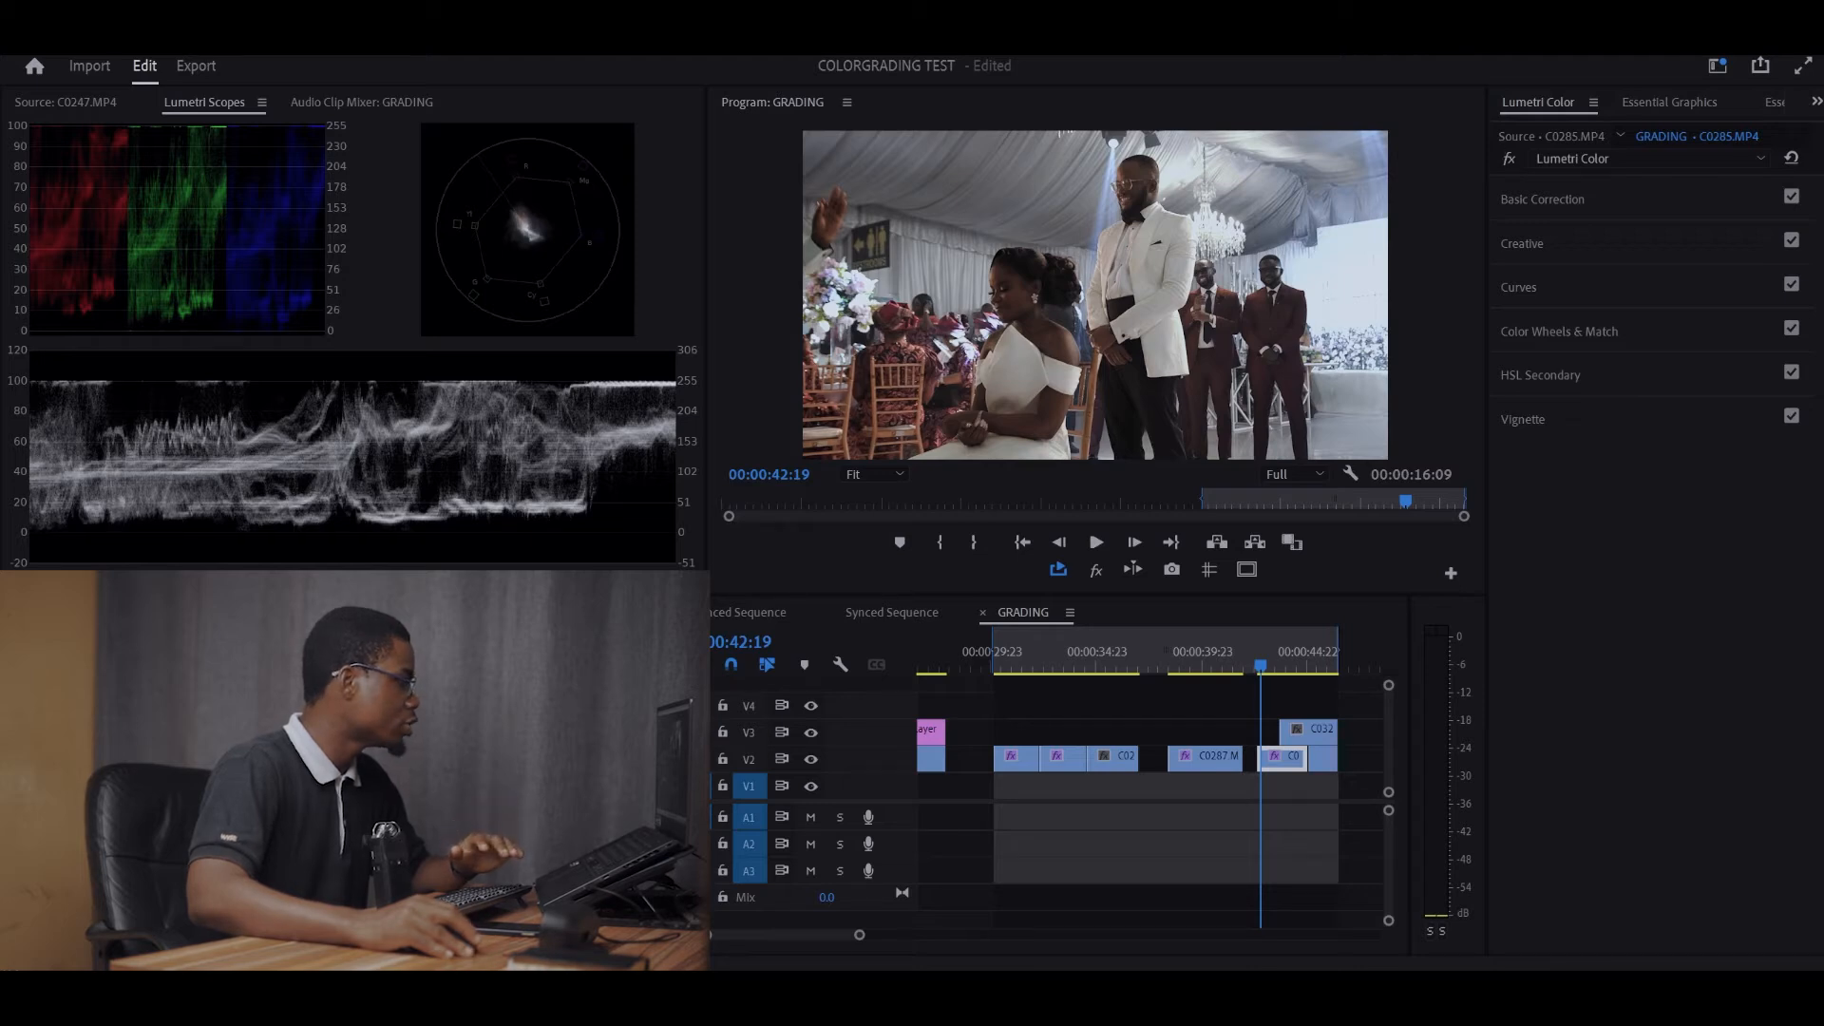
{"action": "left_click", "coordinate": [1791, 159]}
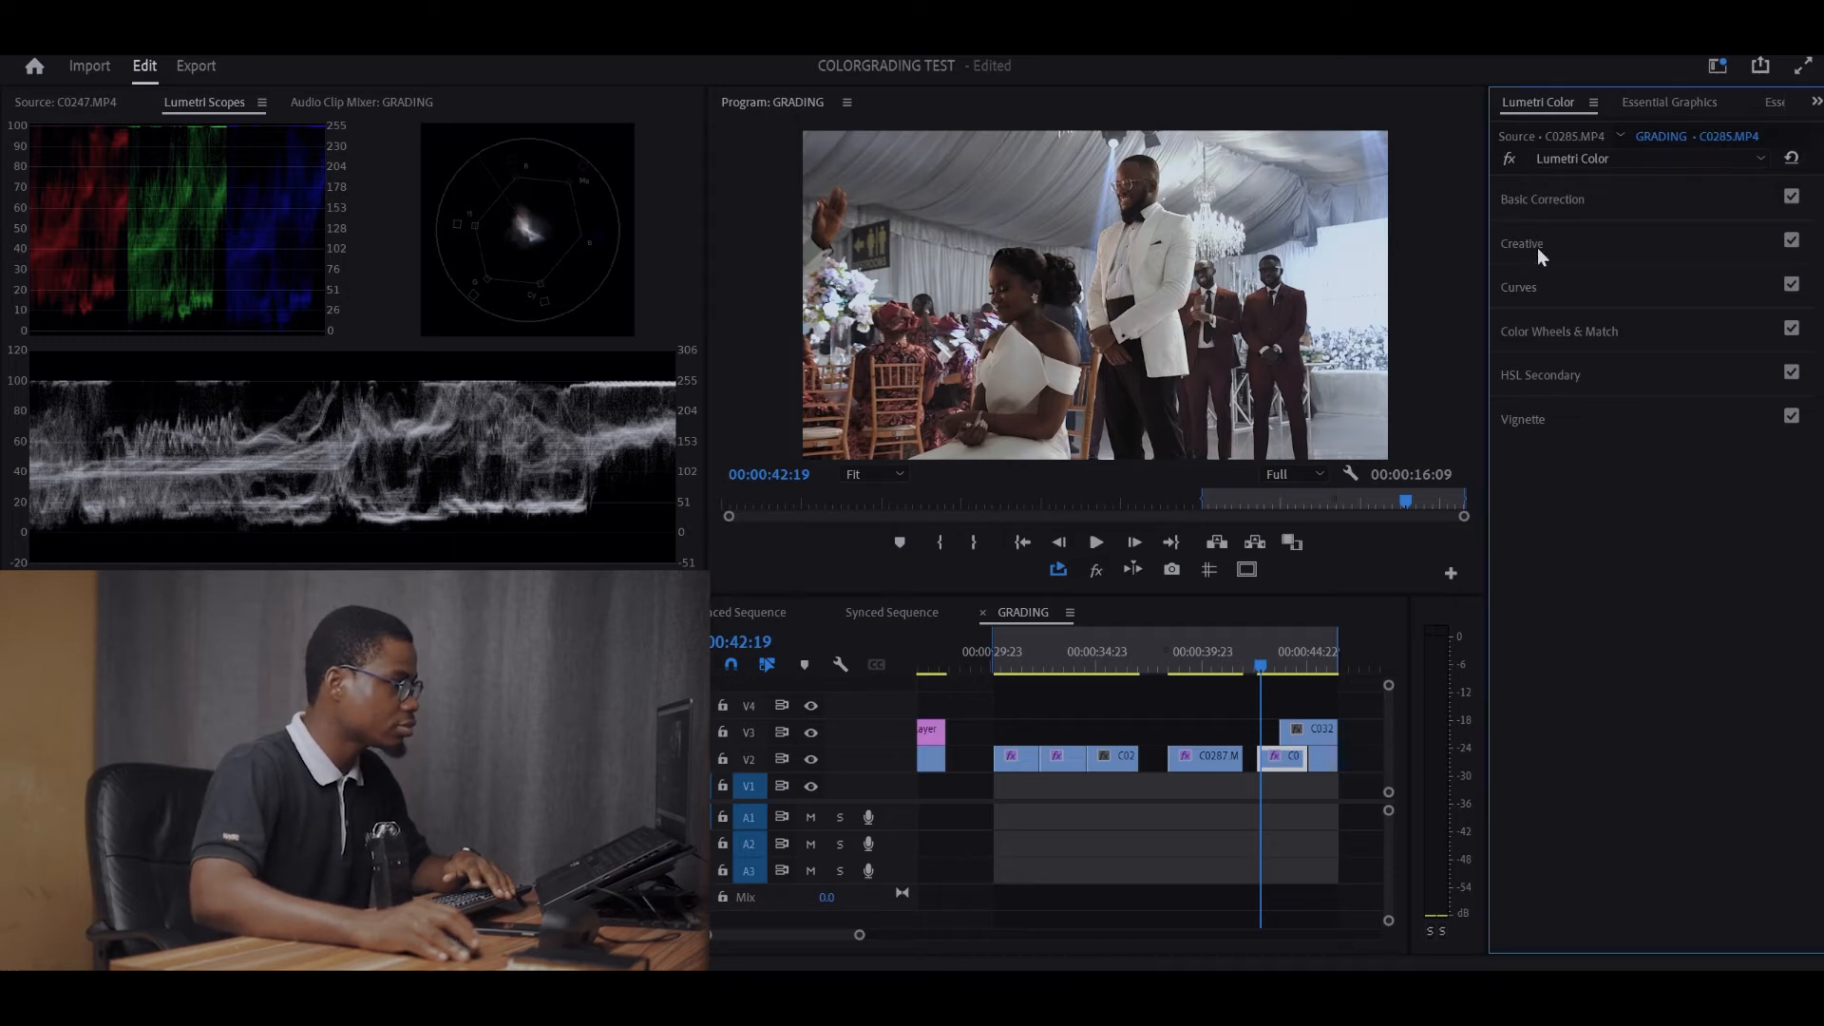
Sample the seated woman's skin in clip C0285 as the HSL Secondary key color.
{"action": "left_click", "coordinate": [1554, 374]}
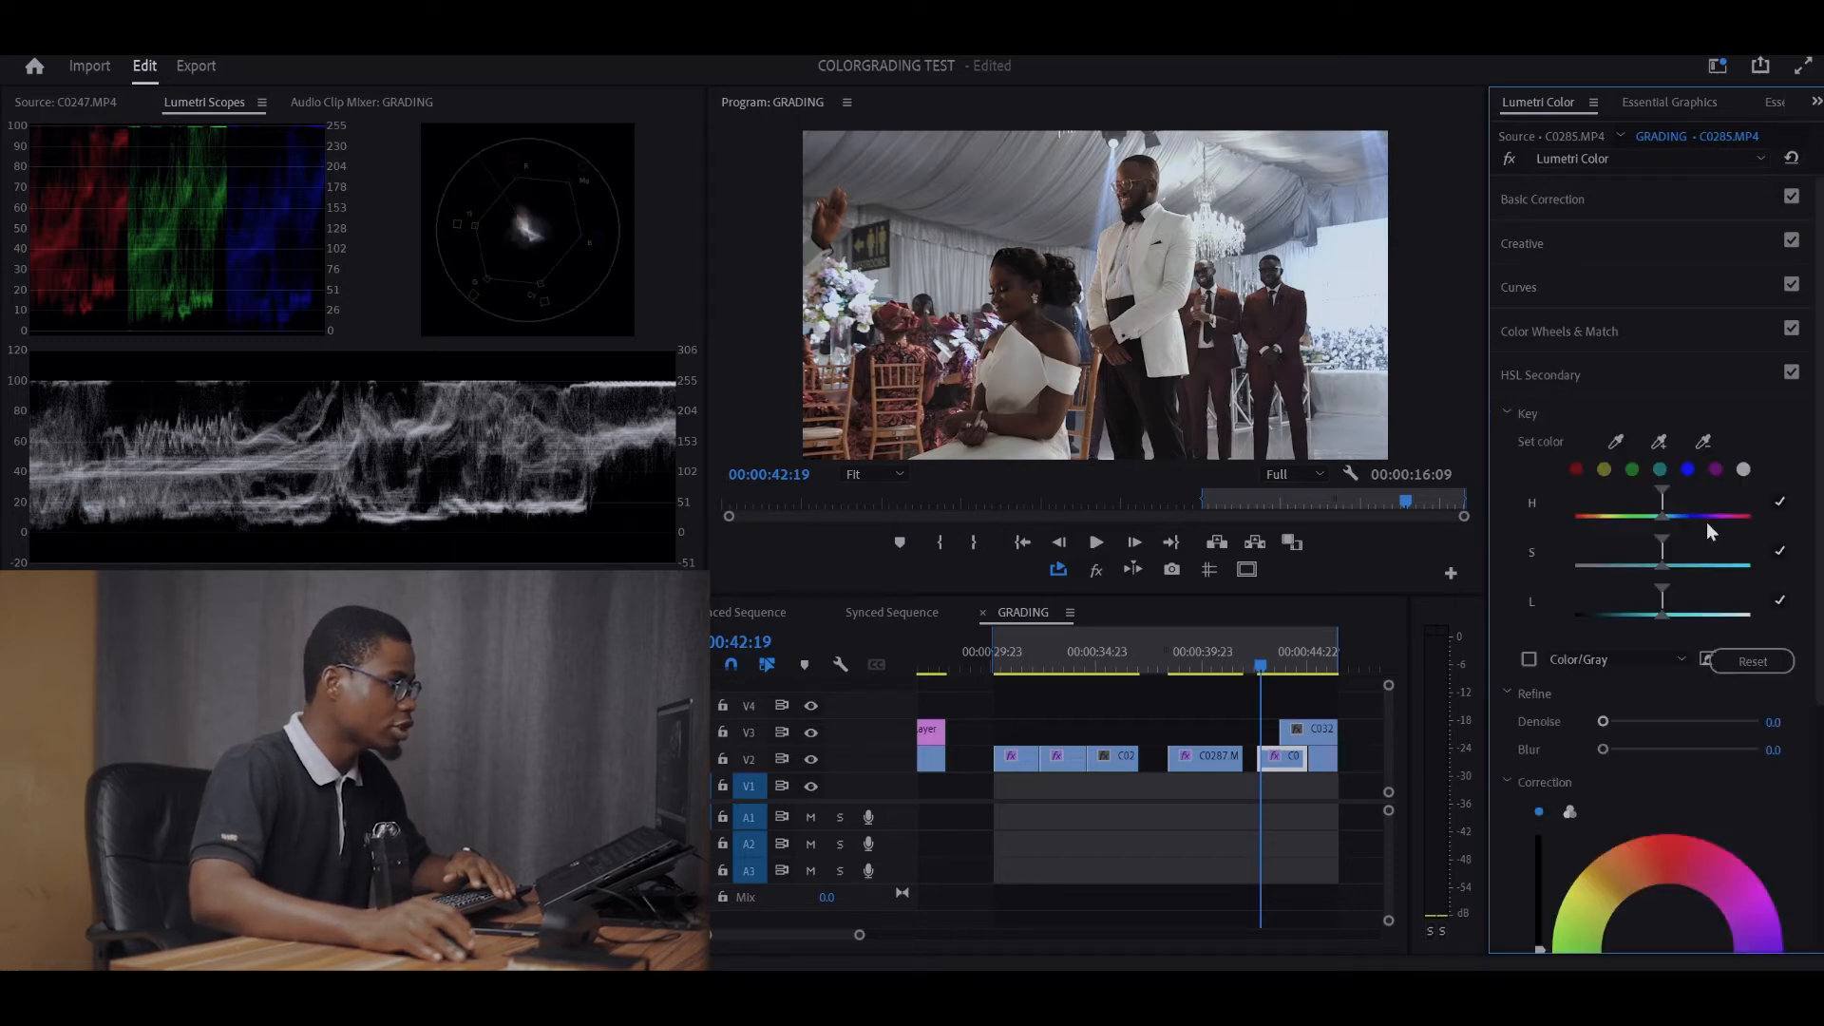
{"action": "left_click", "coordinate": [1616, 441]}
{"action": "left_click", "coordinate": [1069, 398]}
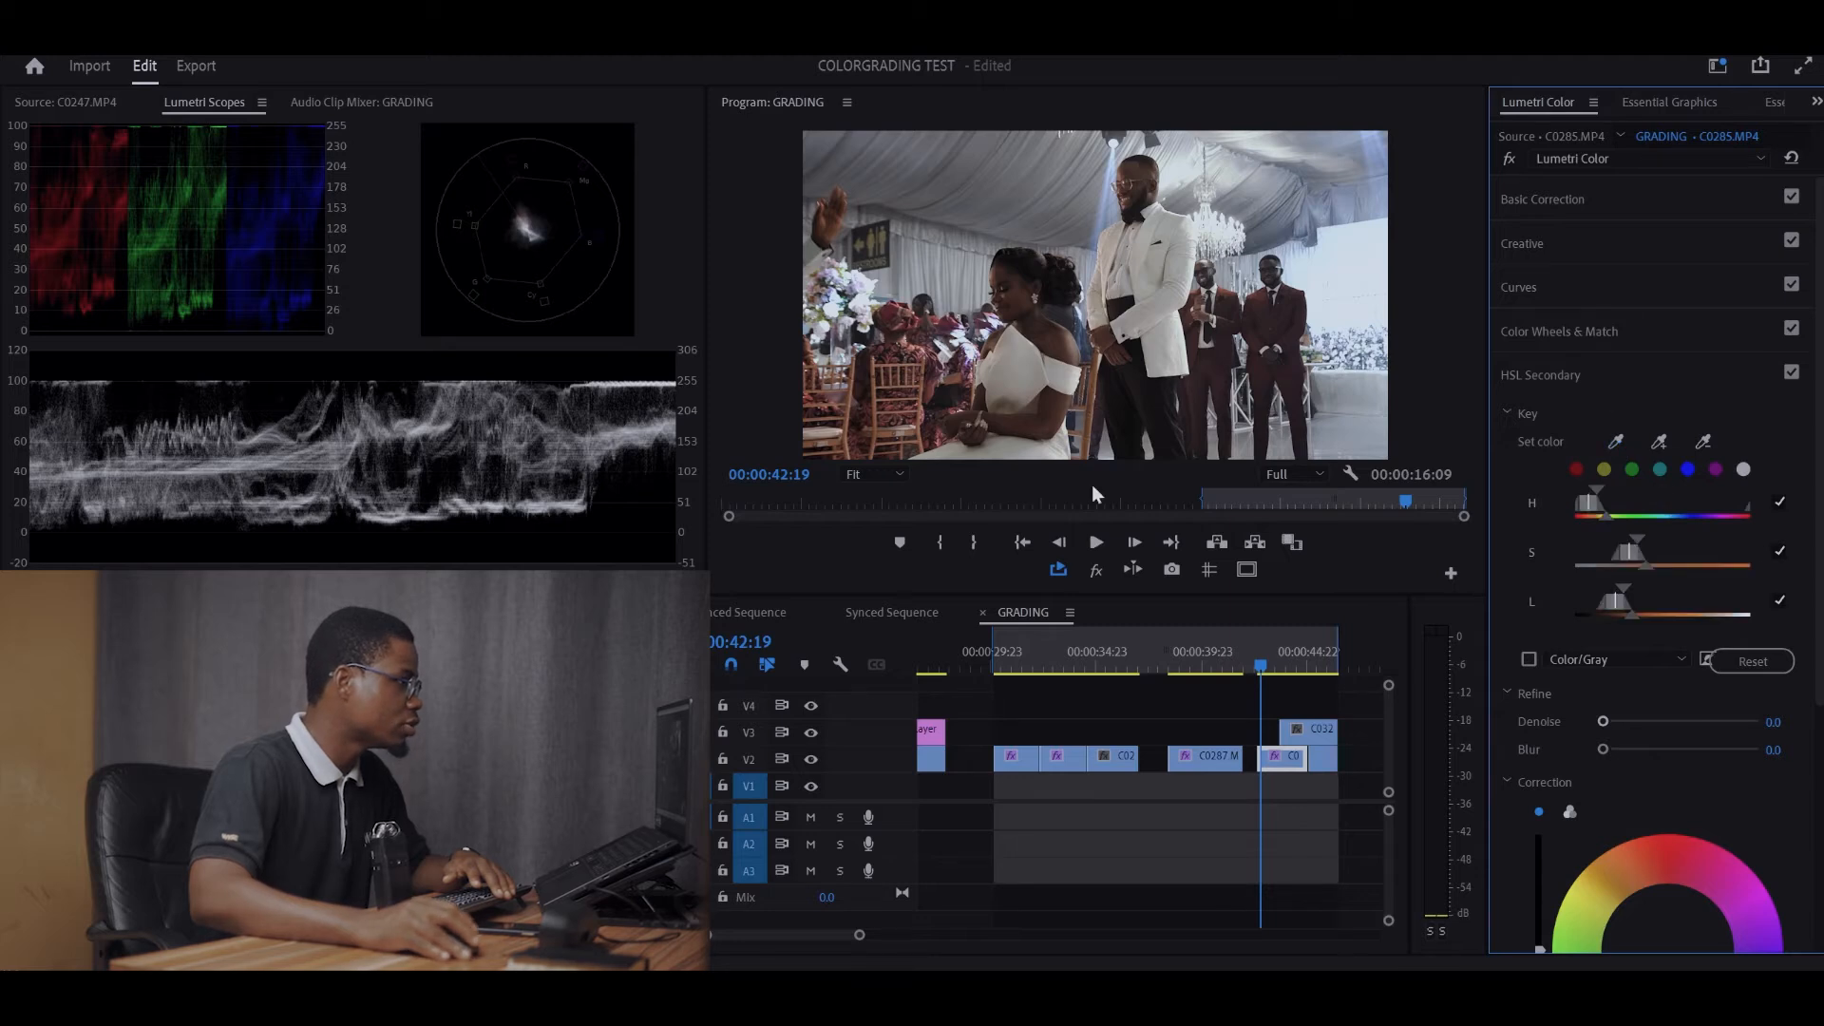
Preview the key as Color/Gray, widen its saturation range and adjust its luminance range slightly, and turn off the preview.
{"action": "left_click", "coordinate": [1529, 659]}
{"action": "scroll", "coordinate": [1721, 764], "scroll_direction": "down", "scroll_amount": 3}
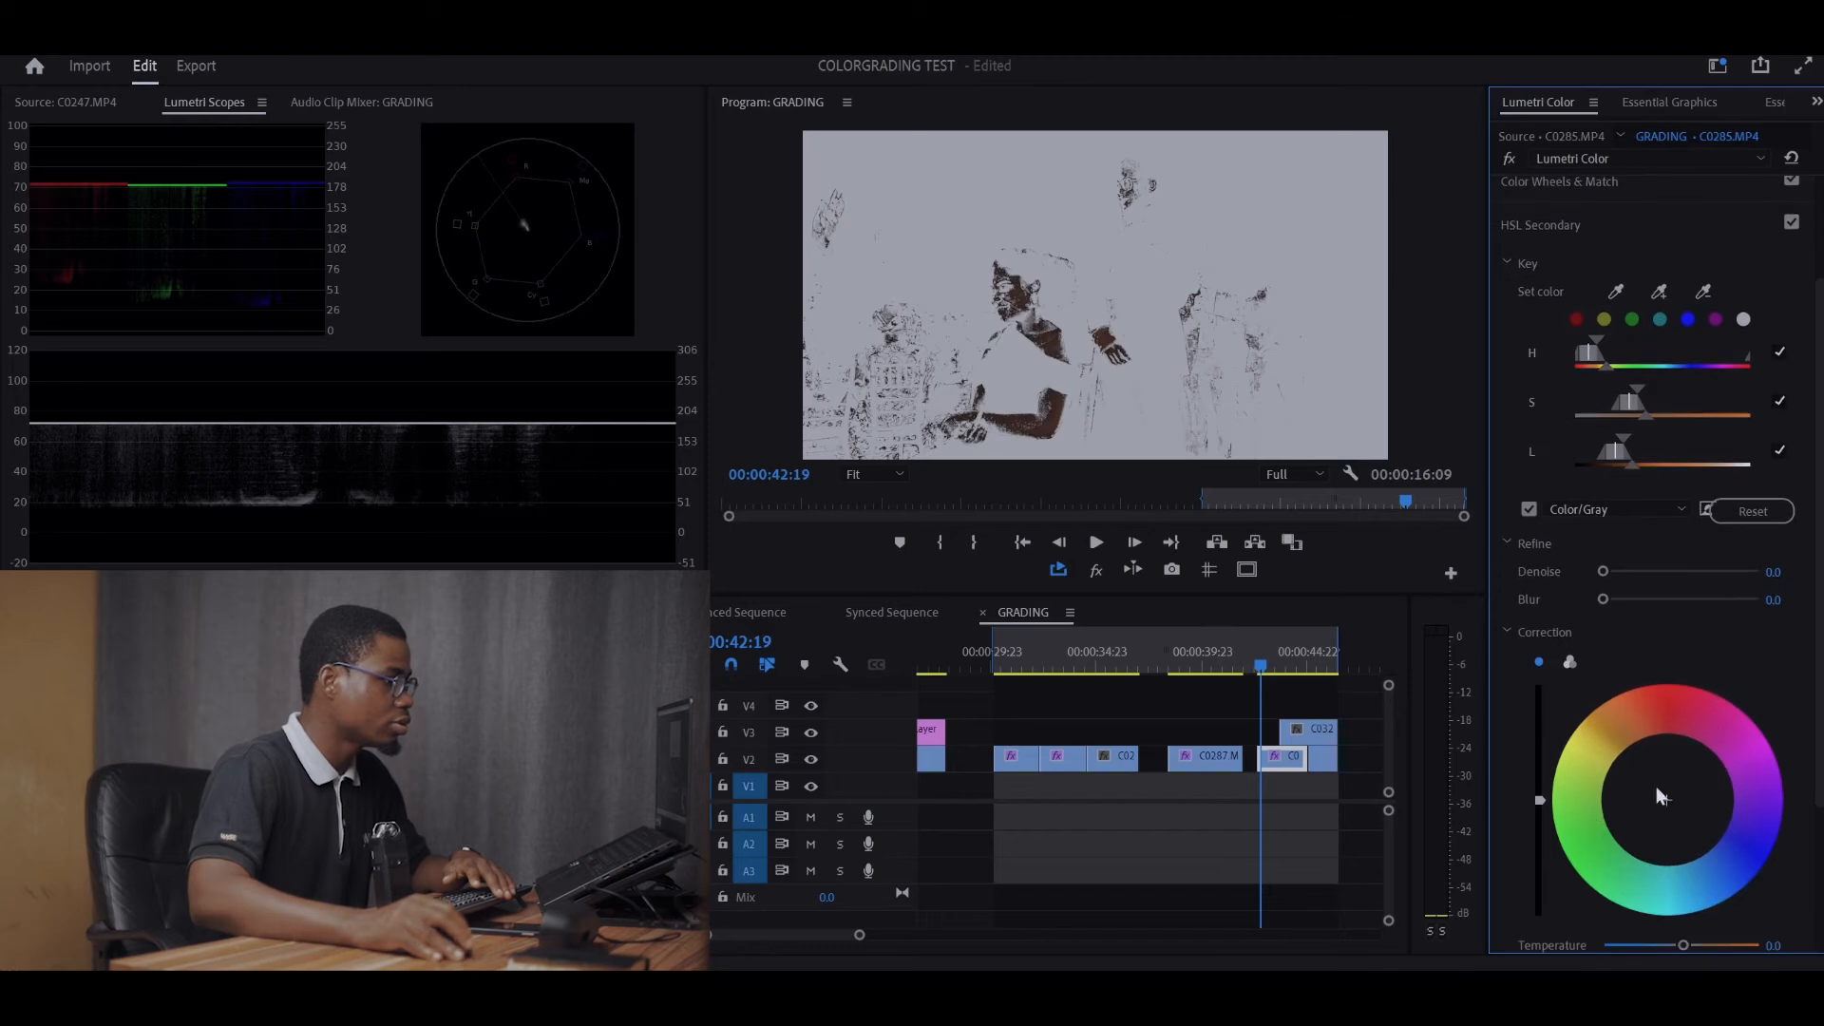
{"action": "scroll", "coordinate": [1668, 787], "scroll_direction": "down", "scroll_amount": 1}
{"action": "mouse_move", "coordinate": [1648, 368]}
{"action": "left_mouse_down"}
{"action": "mouse_move", "coordinate": [1666, 368]}
{"action": "mouse_move", "coordinate": [1650, 367]}
{"action": "mouse_move", "coordinate": [1671, 421]}
{"action": "mouse_move", "coordinate": [1637, 422]}
{"action": "mouse_move", "coordinate": [1620, 394]}
{"action": "mouse_move", "coordinate": [1658, 371]}
{"action": "mouse_move", "coordinate": [1647, 344]}
{"action": "left_mouse_up"}
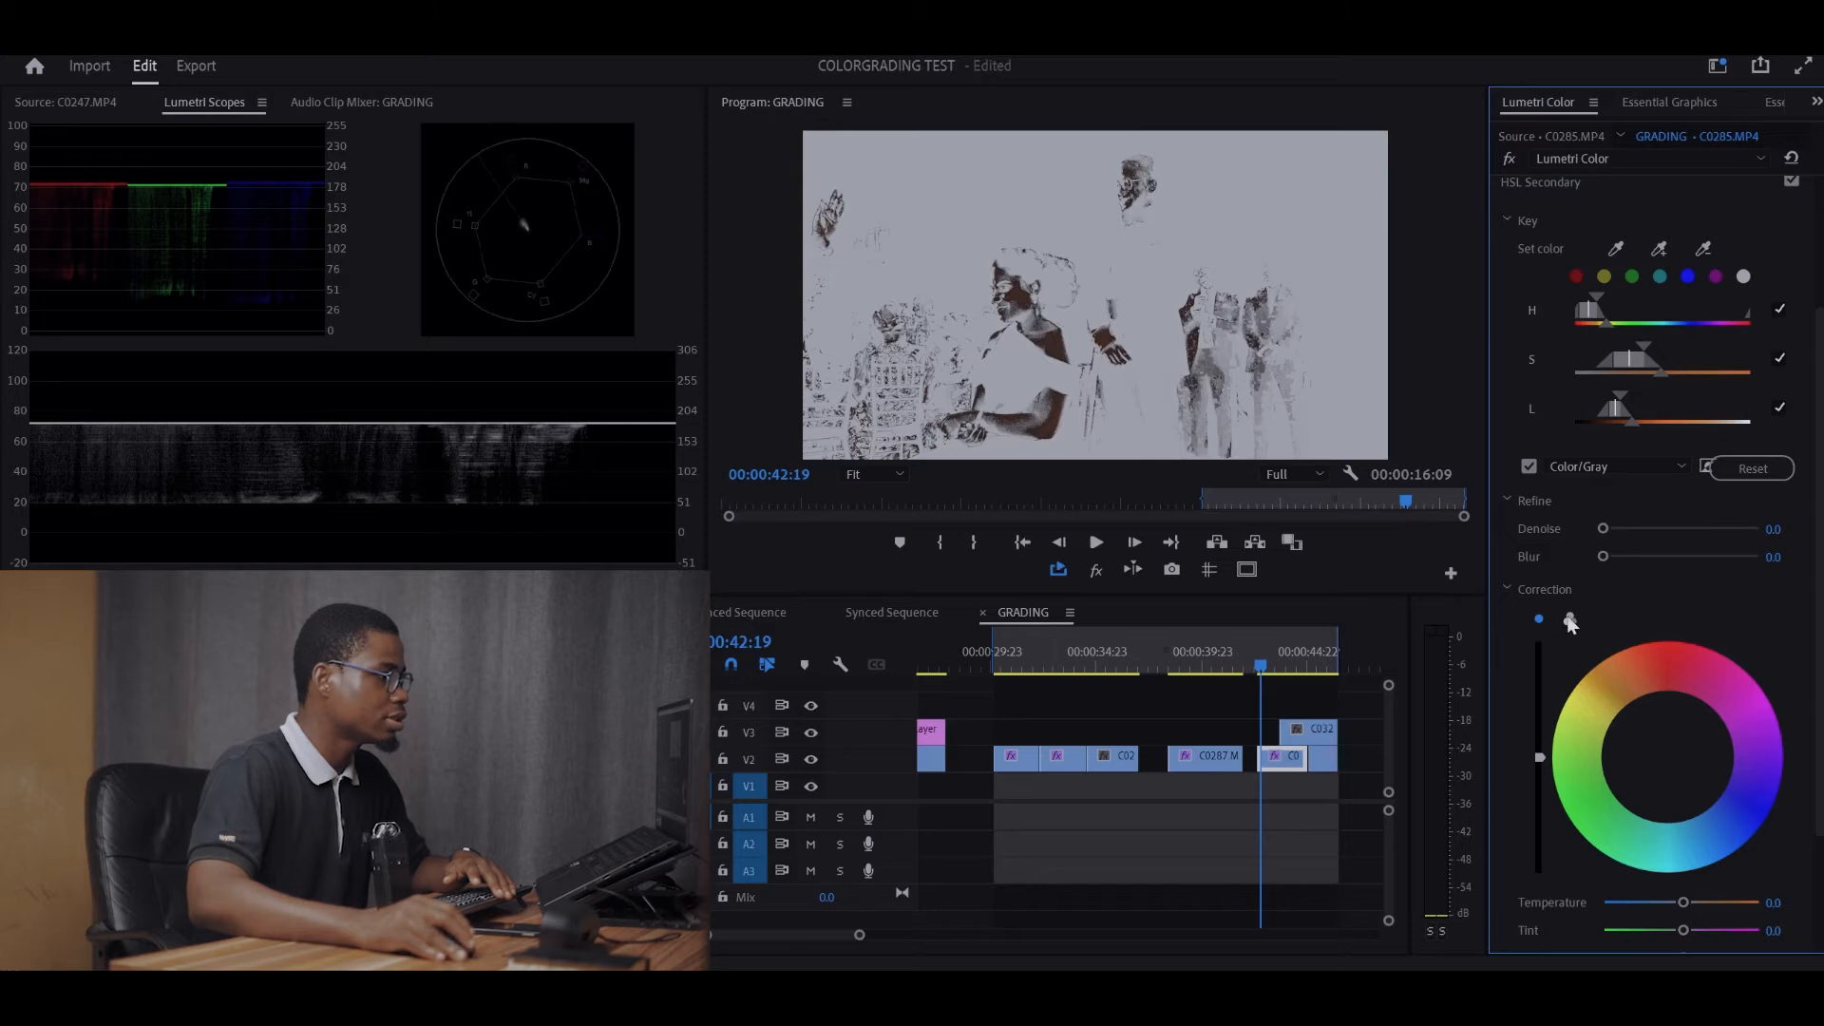
{"action": "left_click", "coordinate": [1528, 467]}
Set the skin key's blur to 2.9 and the HSL Secondary contrast to -19.2.
{"action": "left_click_drag", "start_coordinate": [1602, 557], "coordinate": [1617, 557]}
{"action": "scroll", "coordinate": [1720, 617], "scroll_direction": "down", "scroll_amount": 3}
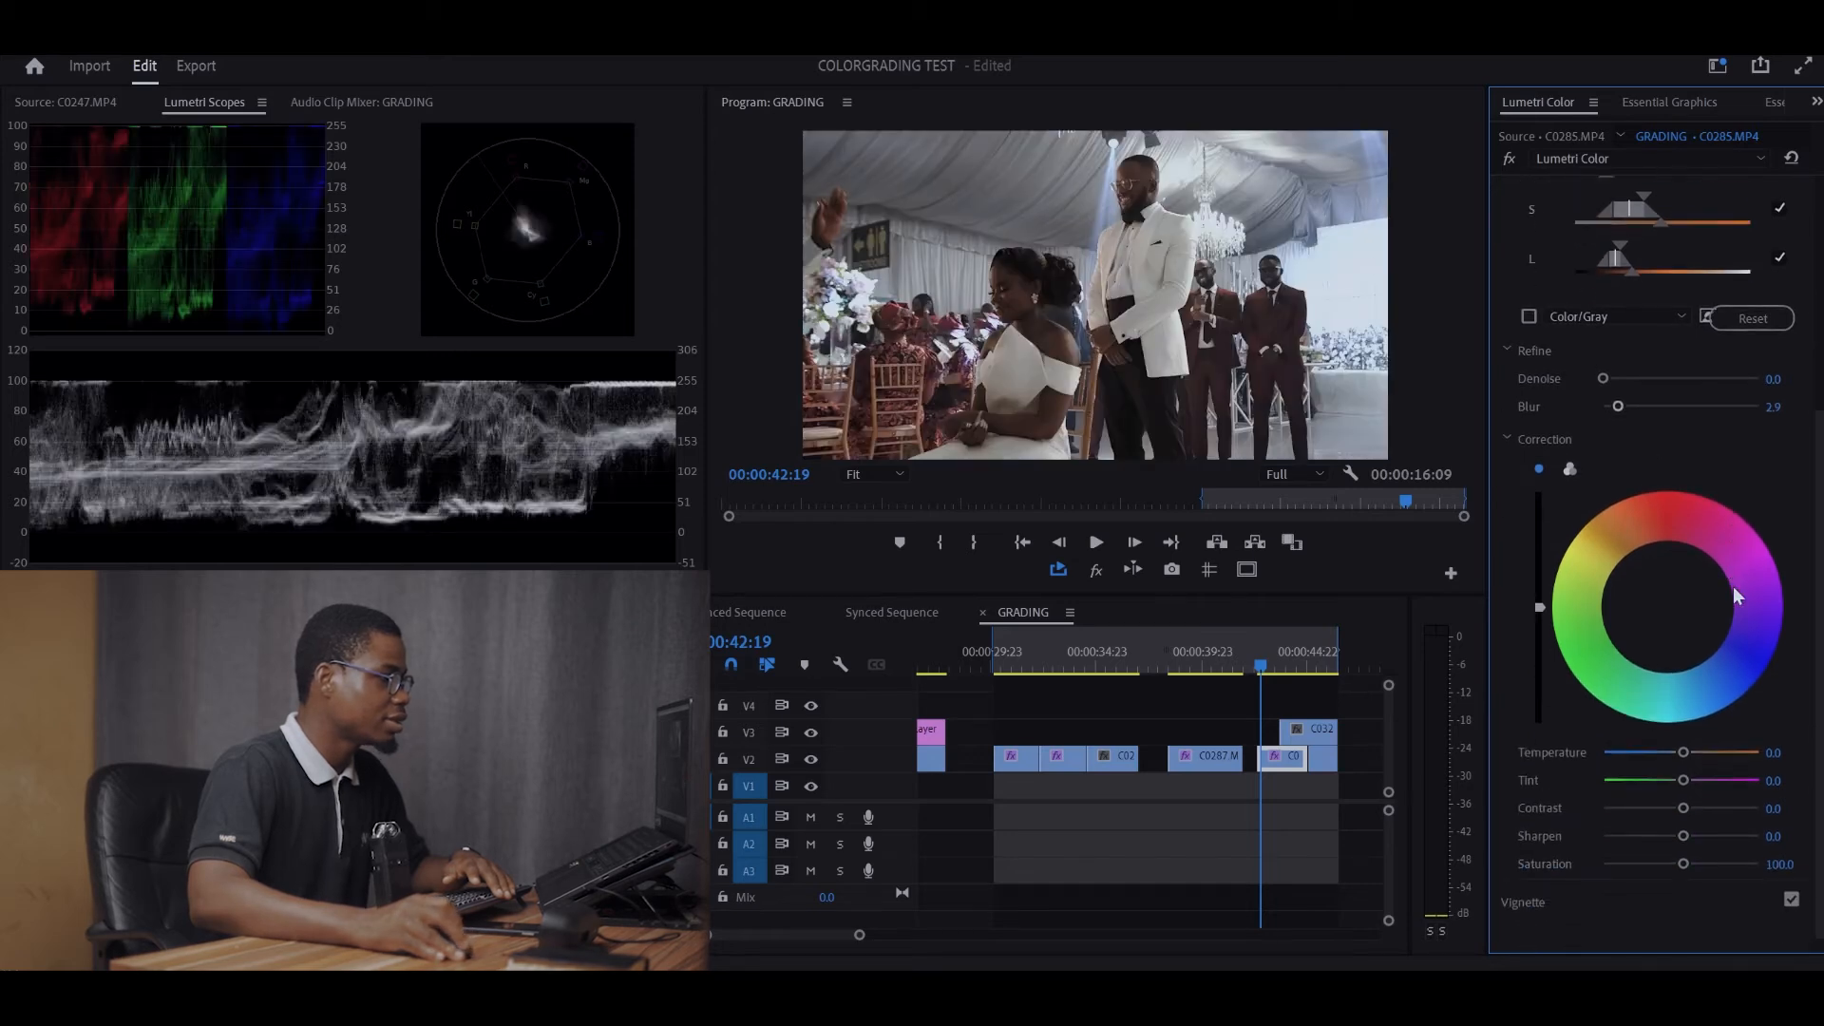
{"action": "left_click_drag", "start_coordinate": [1683, 807], "coordinate": [1674, 809]}
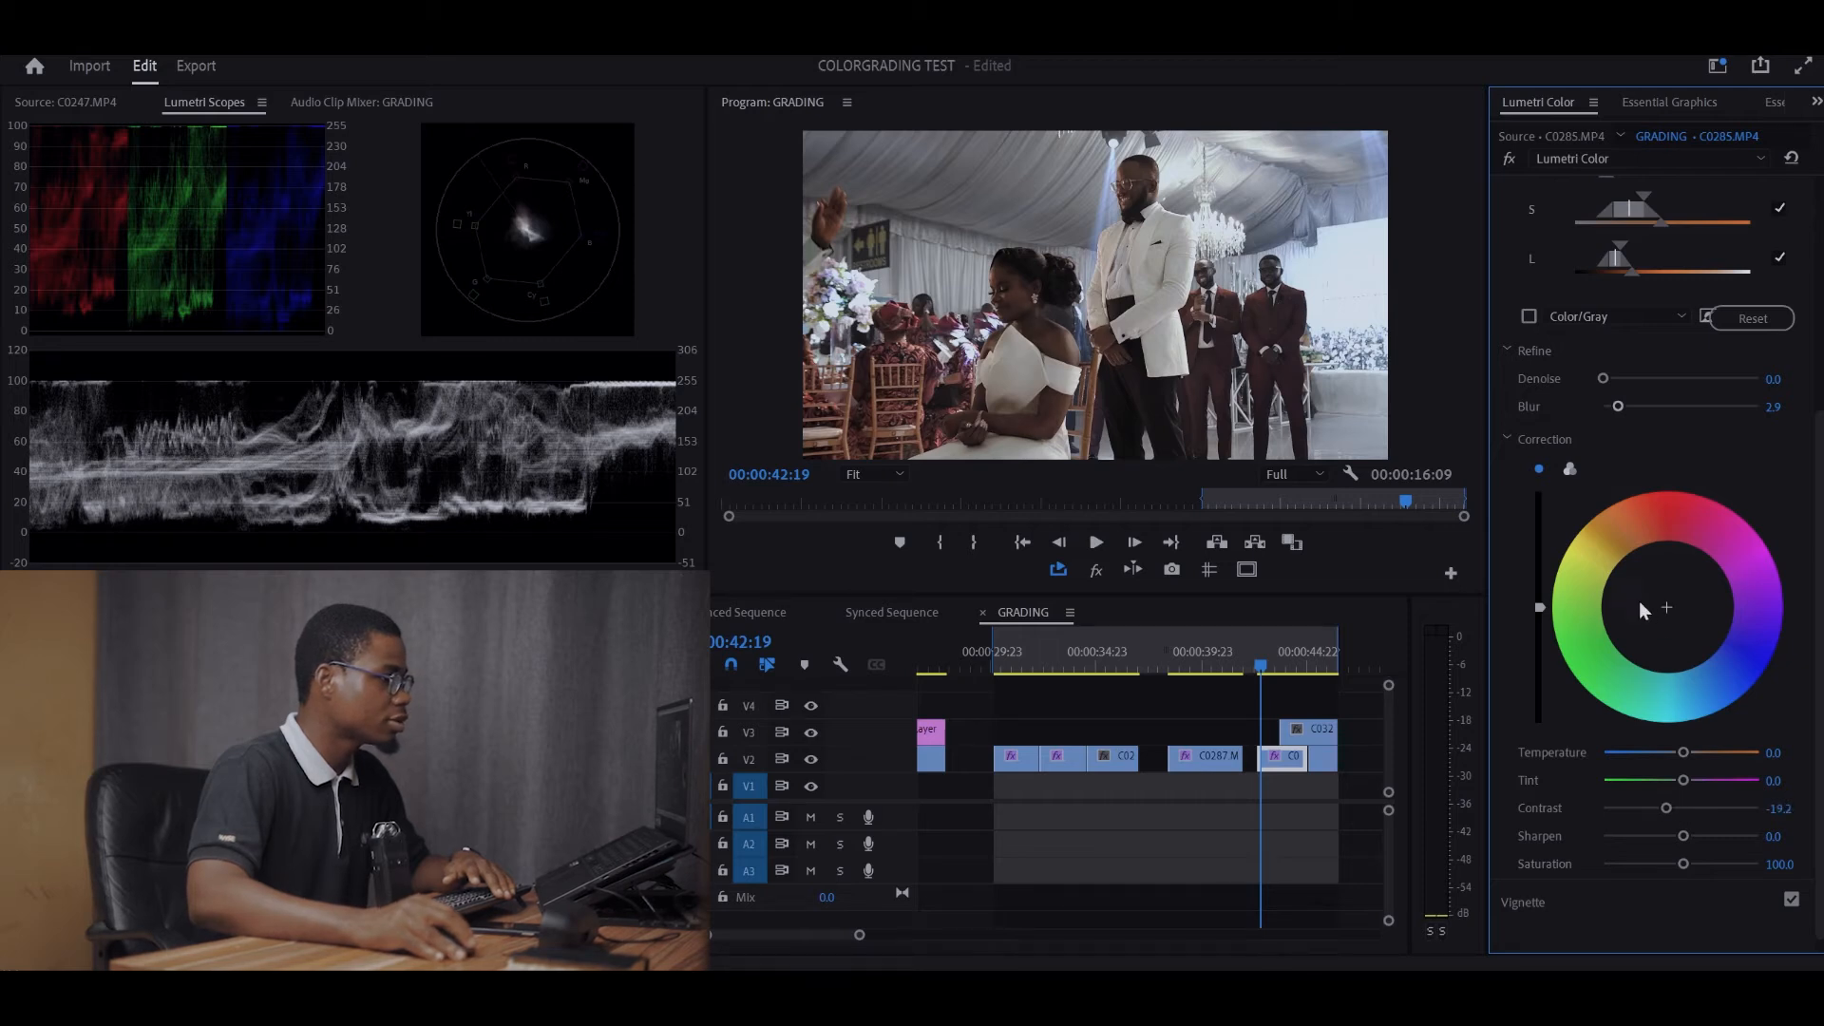
Use three-way correction wheels to push the keyed midtones toward orange and slightly raise the midtones, highlights and shadows.
{"action": "left_click", "coordinate": [1569, 468]}
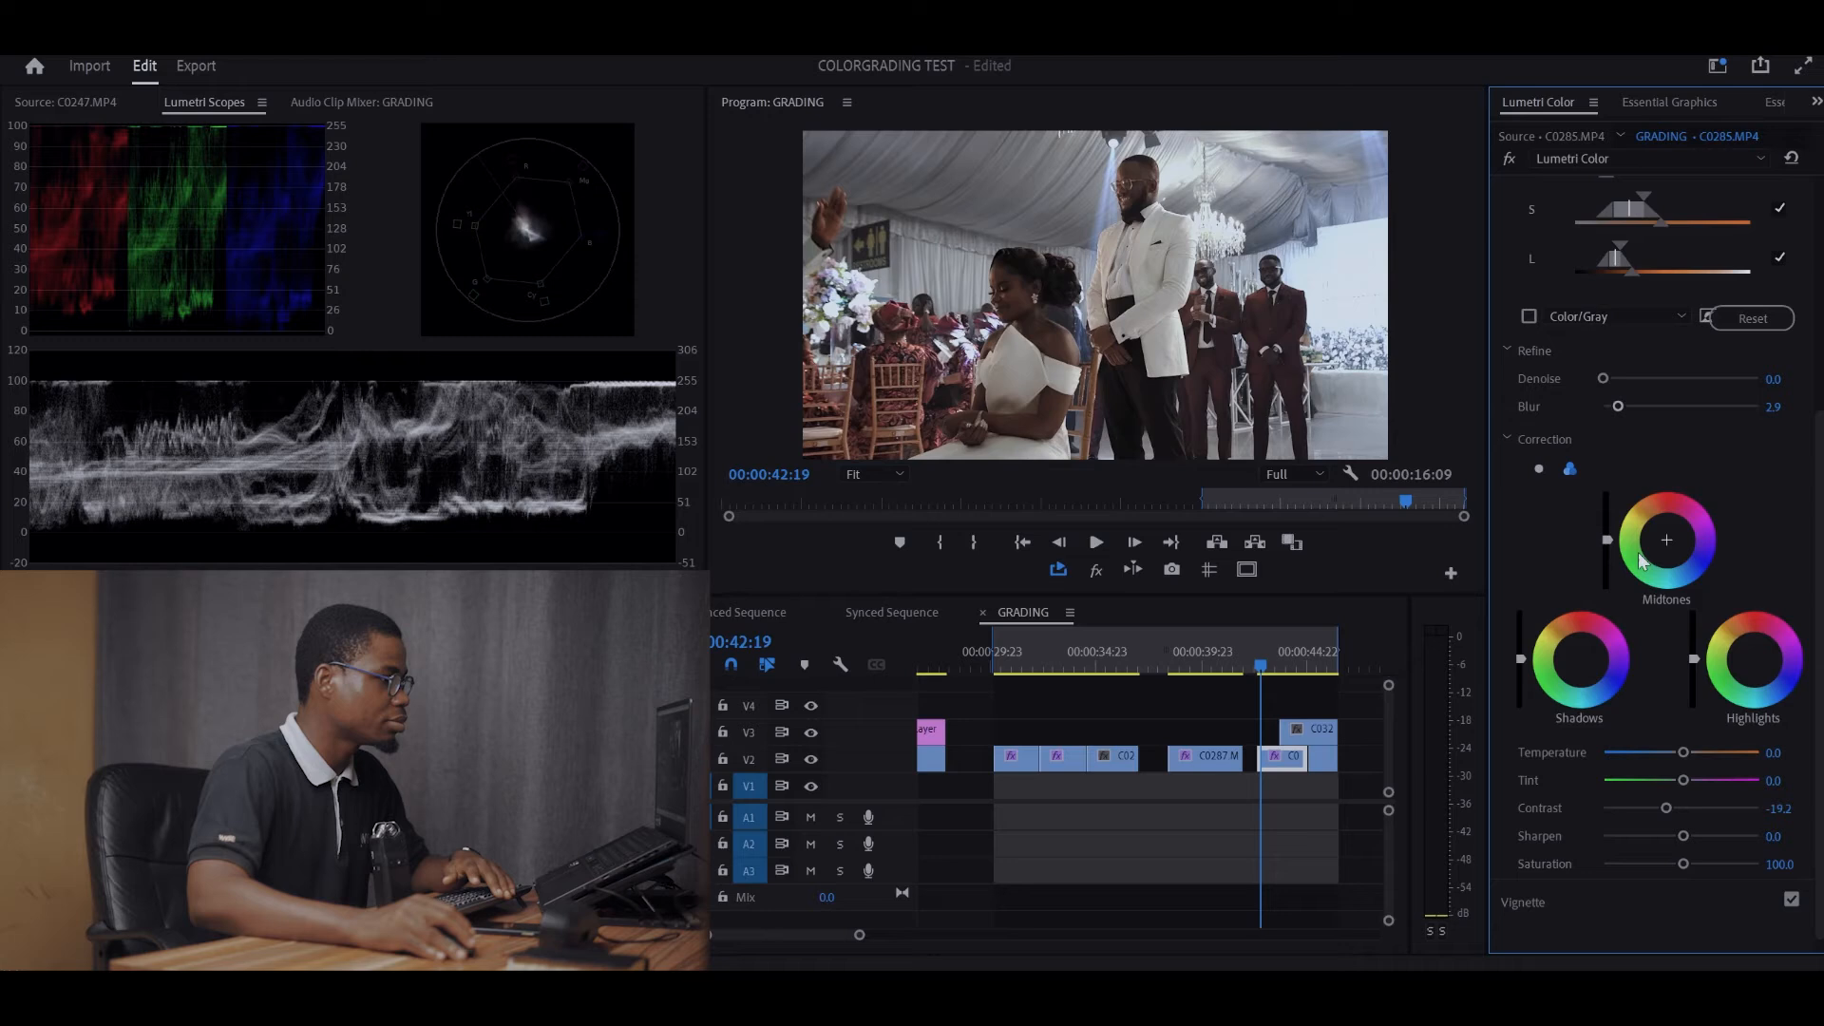
{"action": "left_click_drag", "start_coordinate": [1664, 538], "coordinate": [1664, 537]}
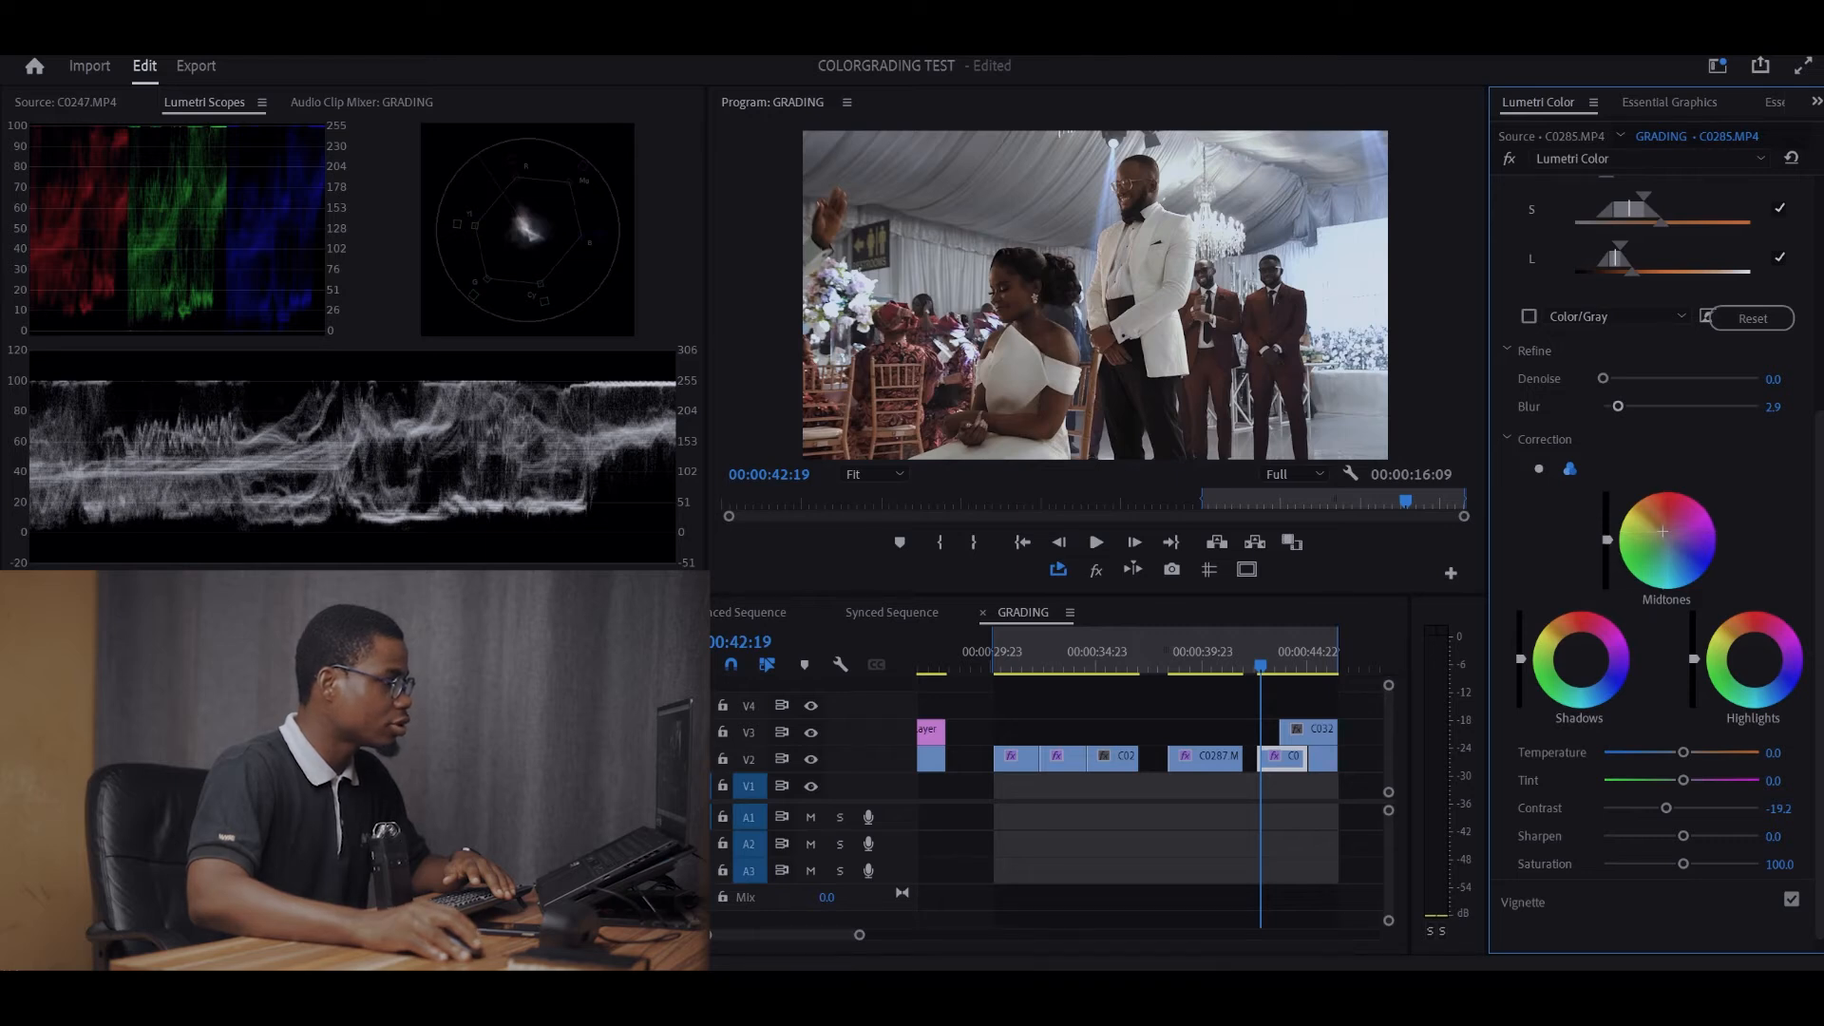
{"action": "left_click_drag", "start_coordinate": [1608, 539], "coordinate": [1607, 525]}
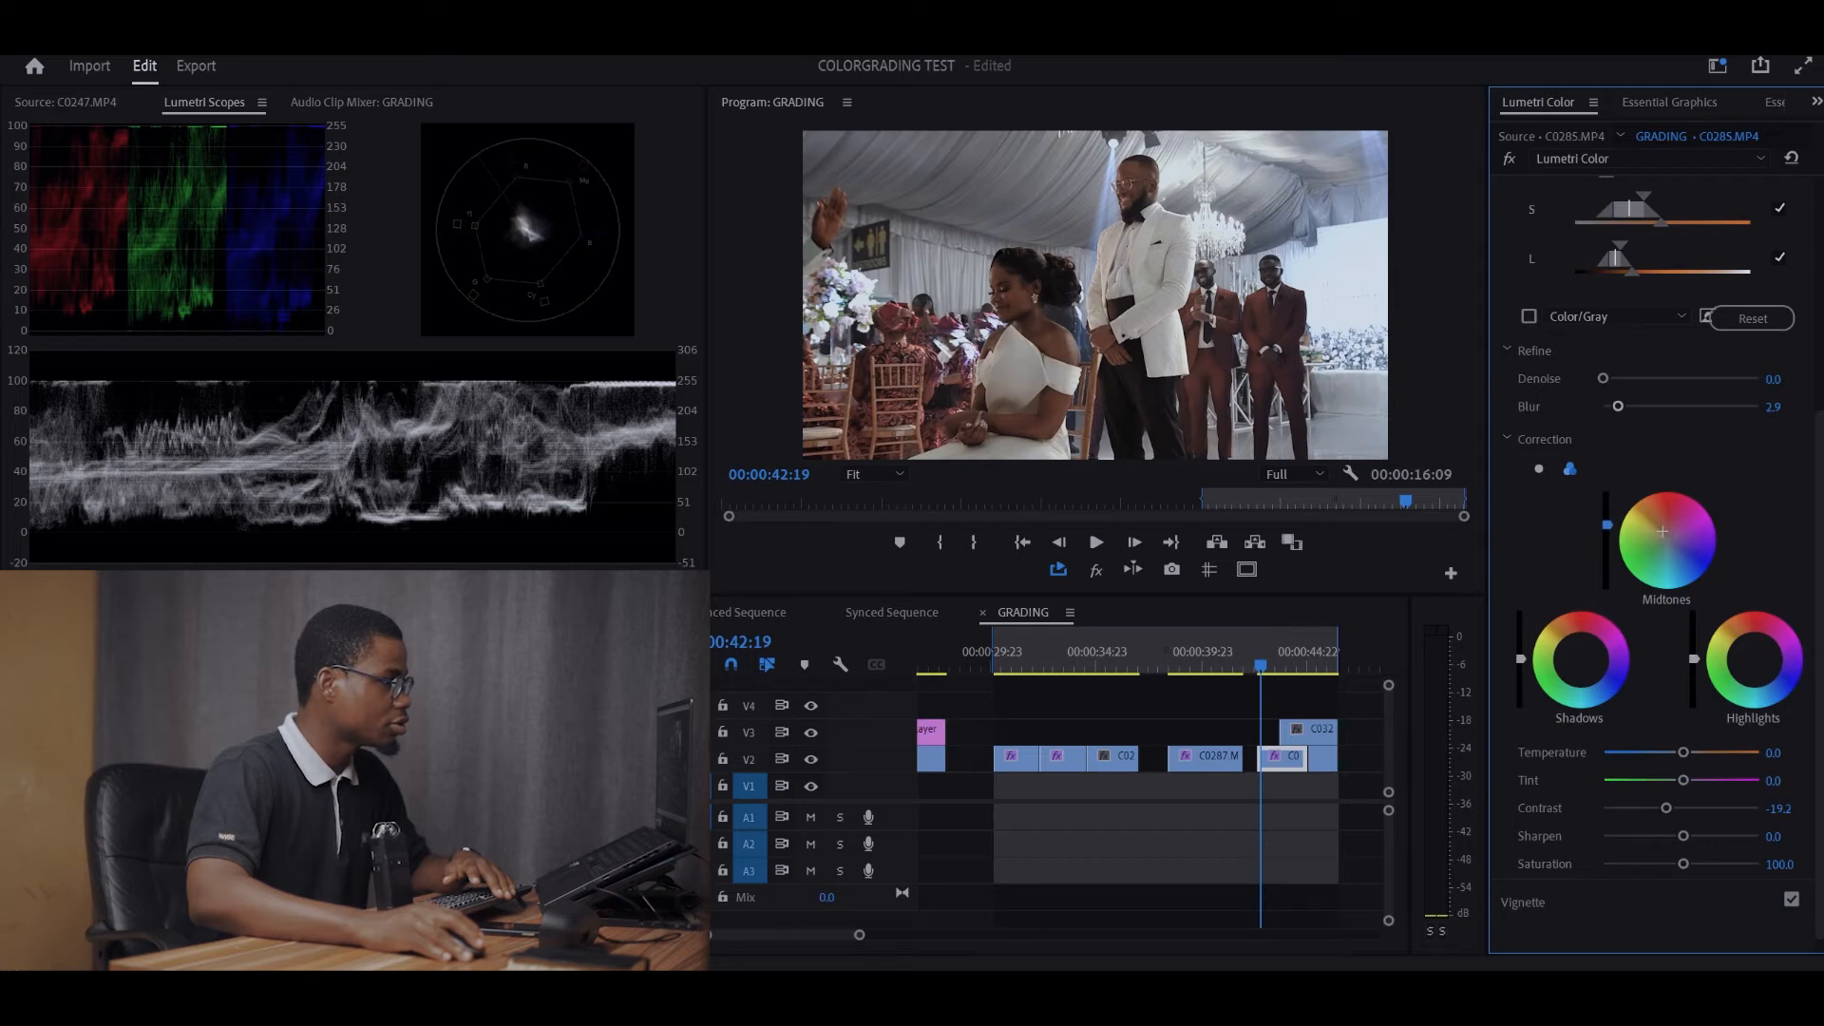
{"action": "left_click_drag", "start_coordinate": [1694, 659], "coordinate": [1694, 648]}
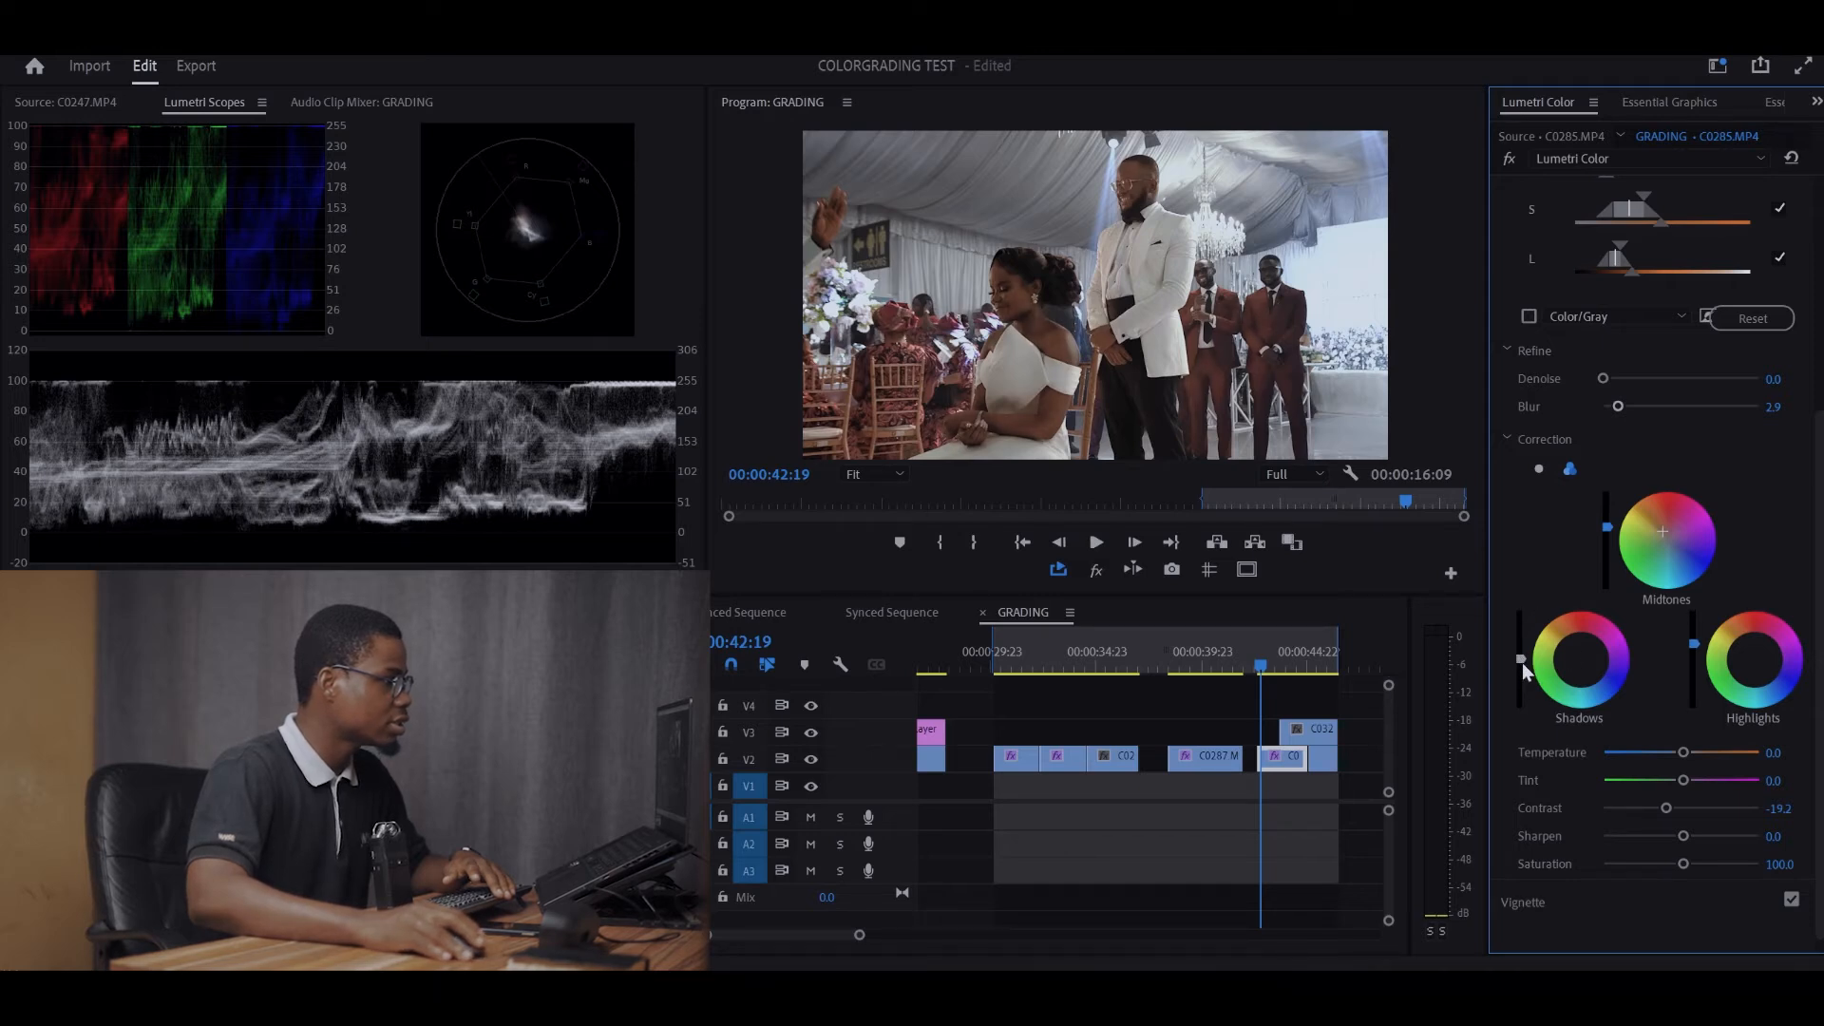
{"action": "left_click_drag", "start_coordinate": [1519, 664], "coordinate": [1520, 648]}
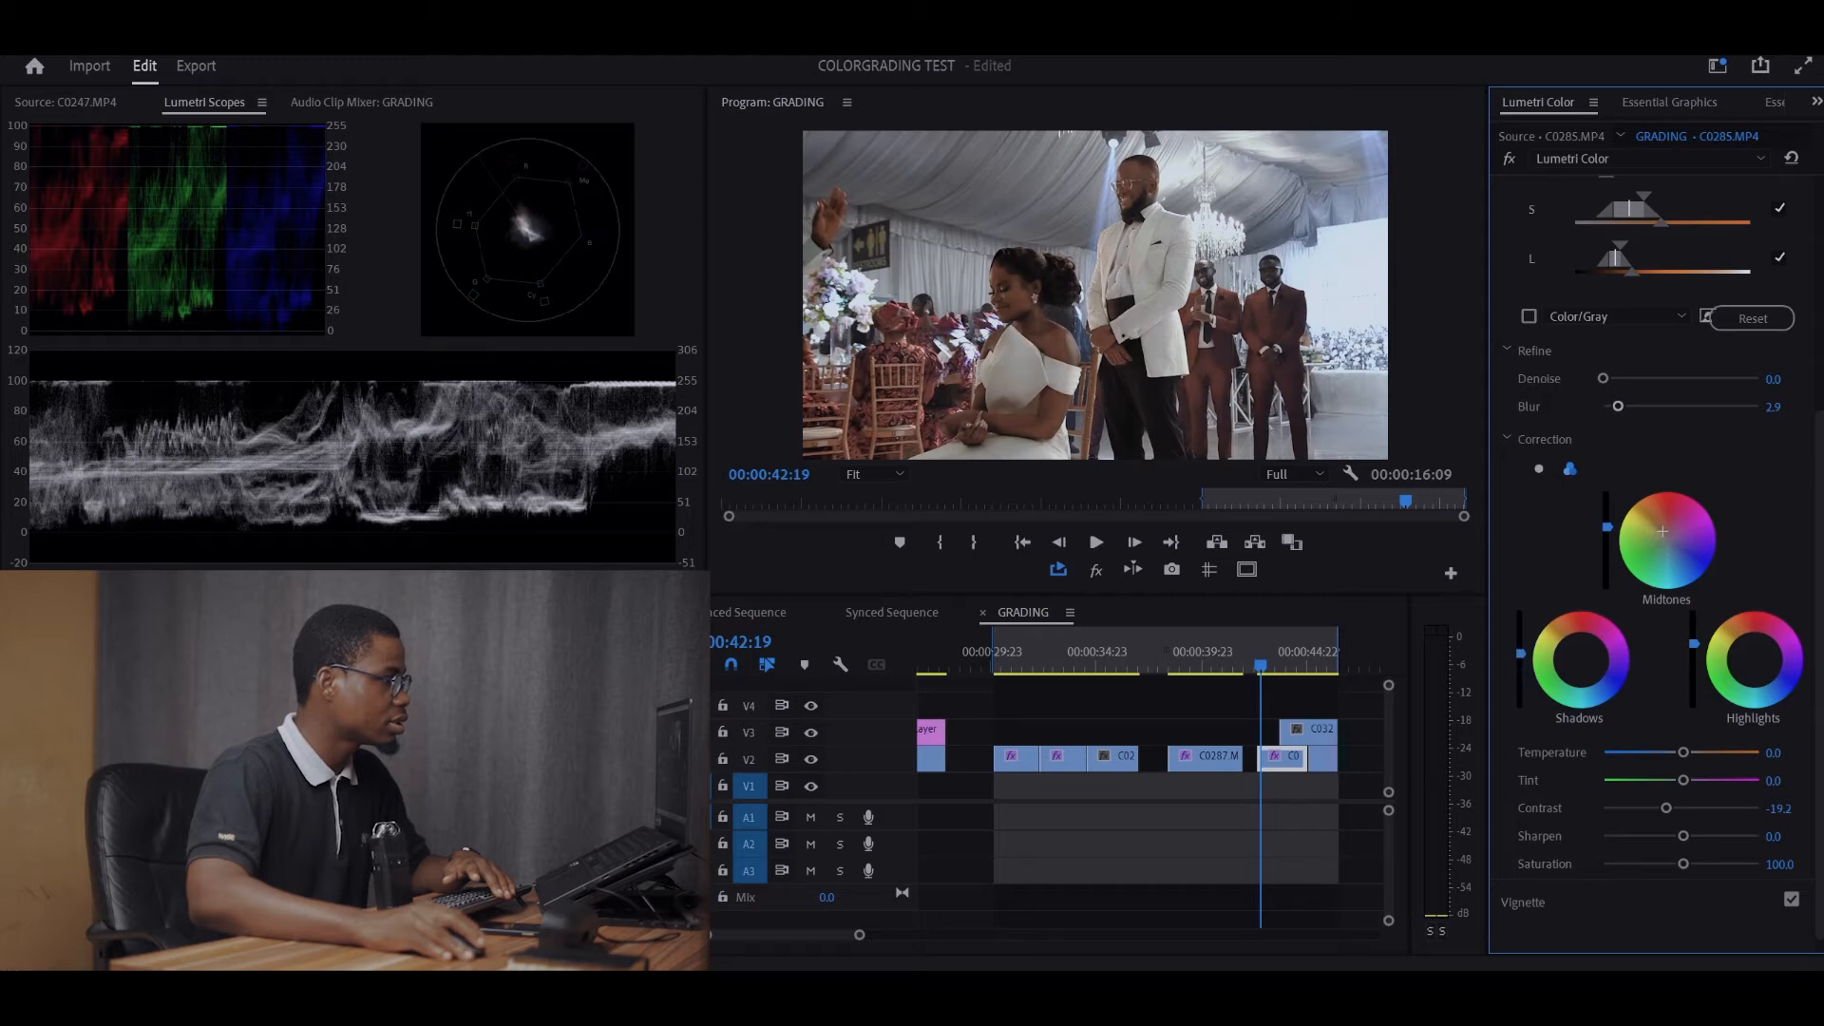
{"action": "left_click_drag", "start_coordinate": [1520, 654], "coordinate": [1519, 654]}
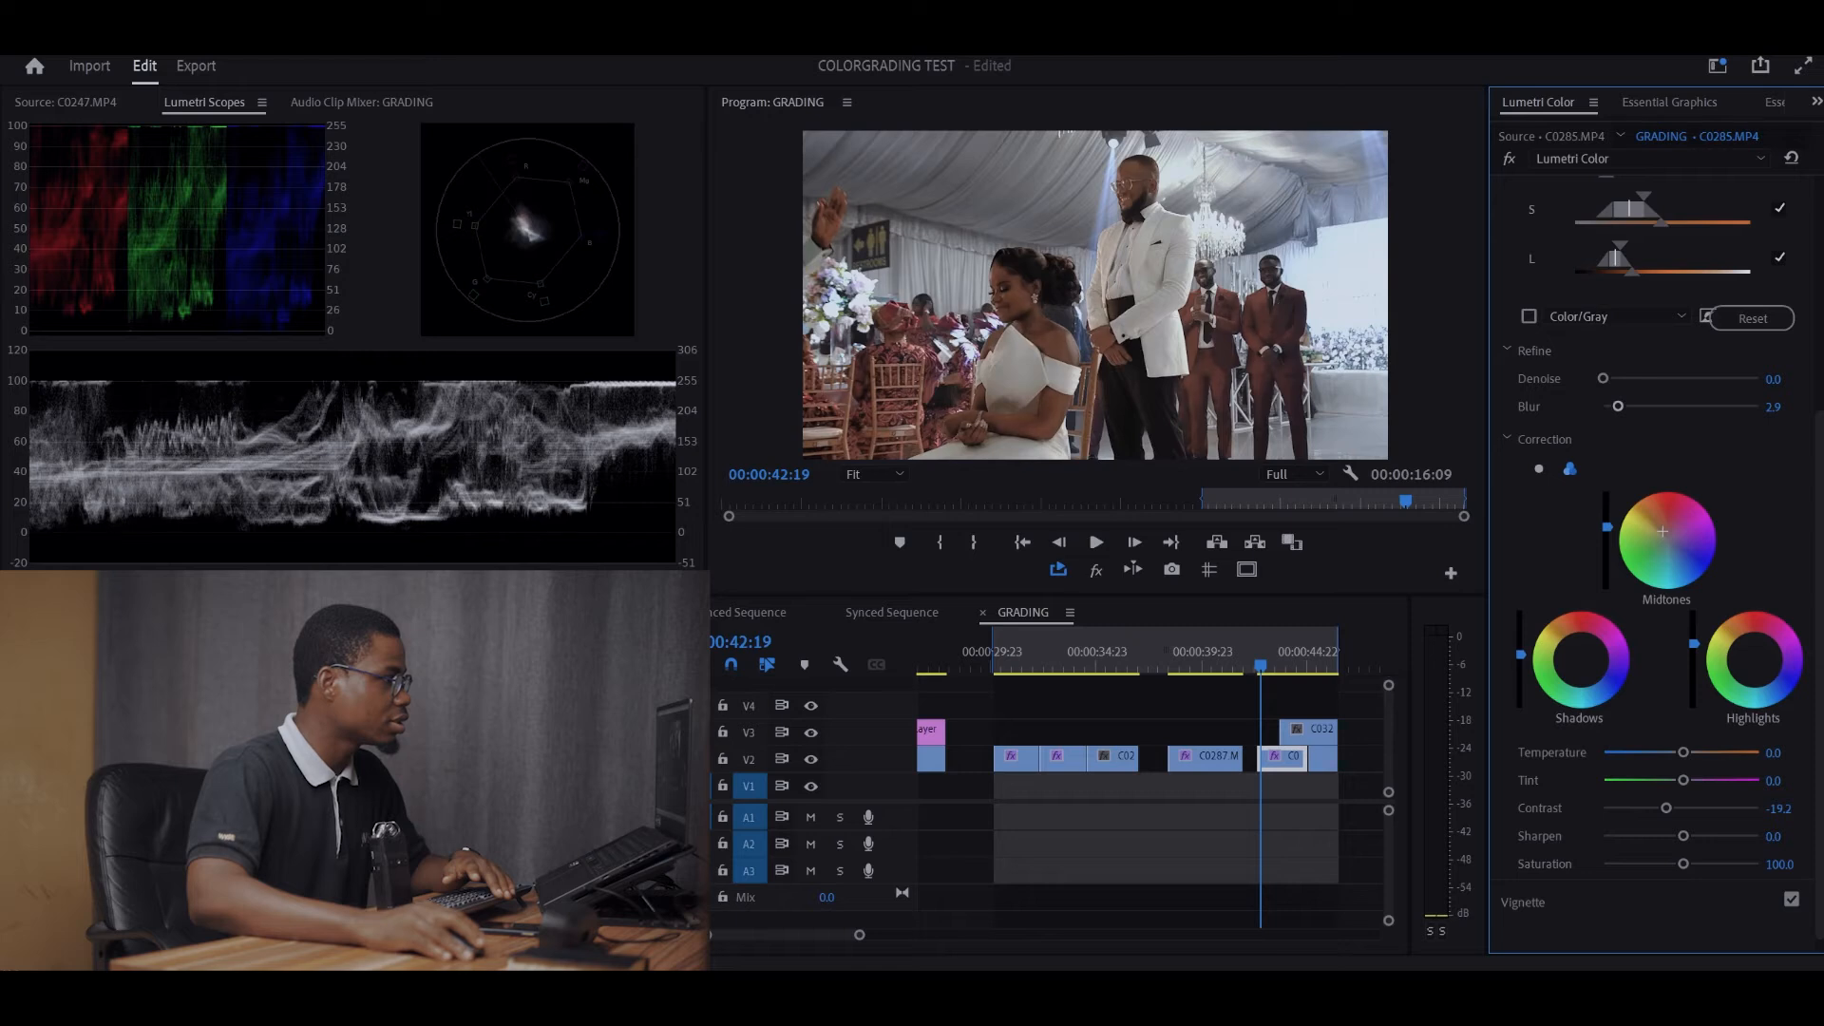
{"action": "left_click_drag", "start_coordinate": [1605, 526], "coordinate": [1605, 531]}
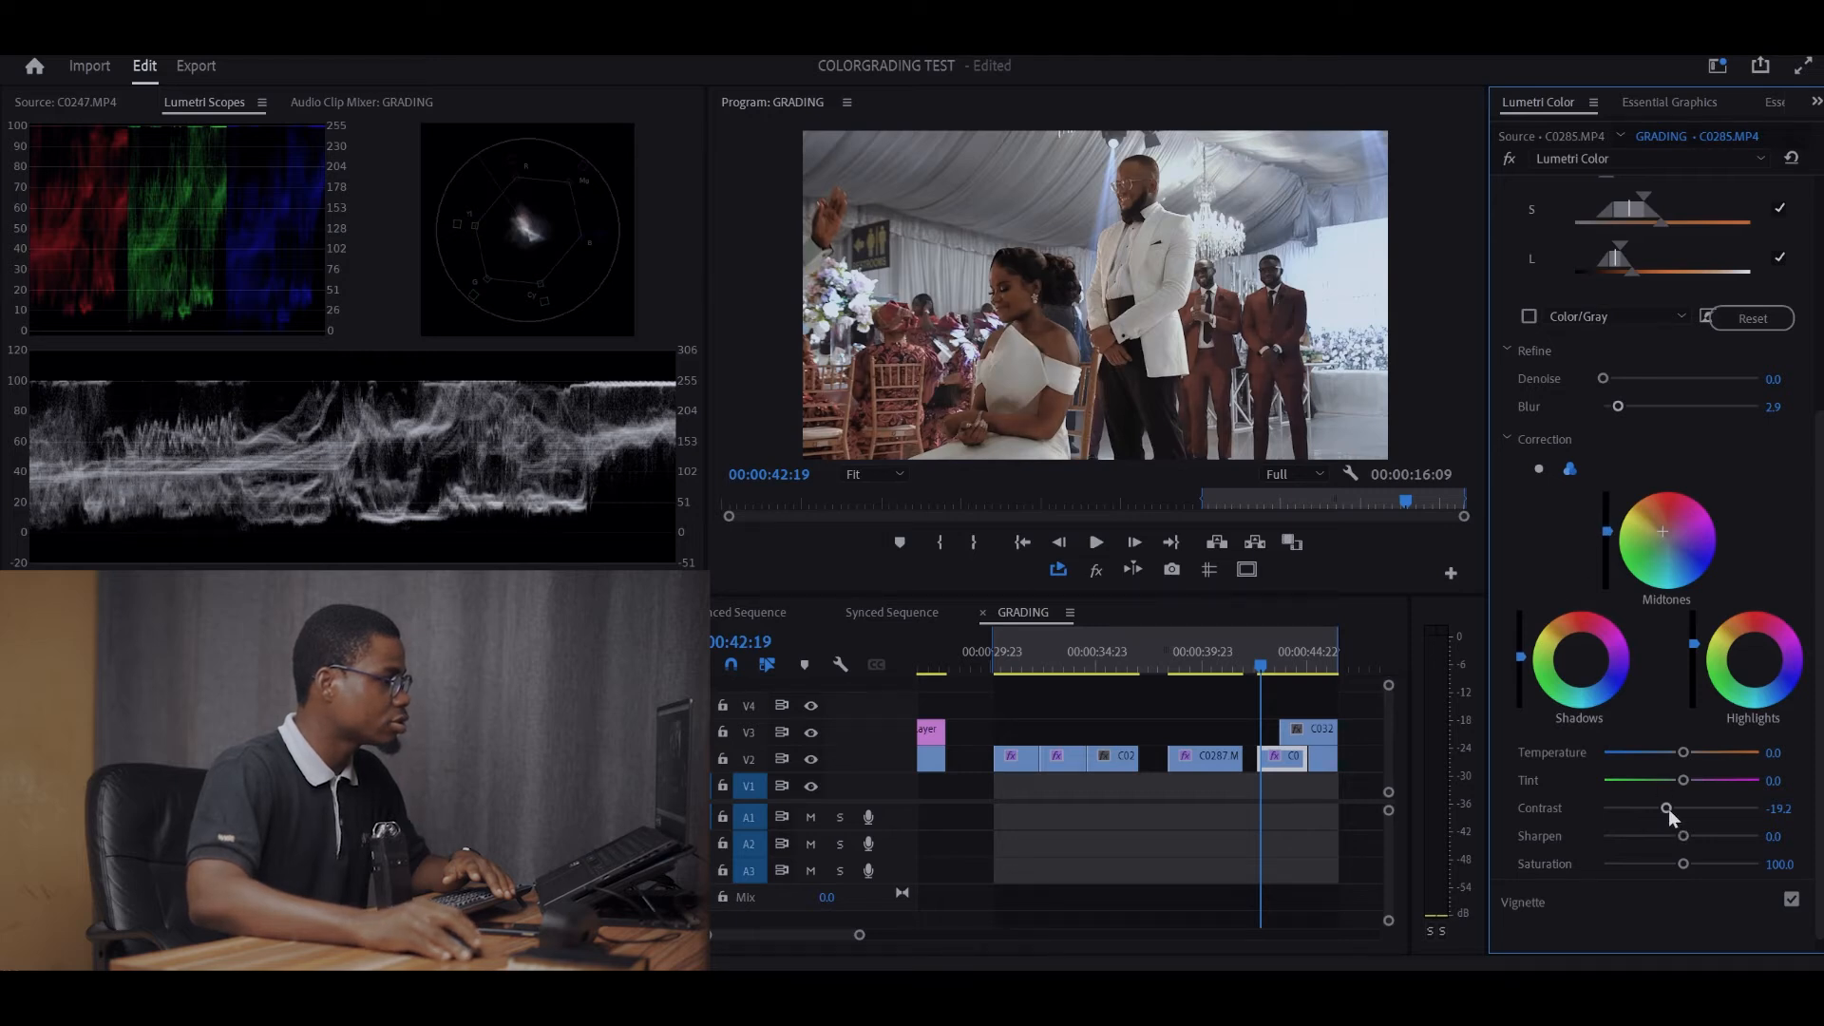
Reset the HSL Secondary contrast to 0.0, set sharpen to 13.7 and return saturation to 100.0 after trying a lower value.
{"action": "left_click_drag", "start_coordinate": [1673, 808], "coordinate": [1680, 809]}
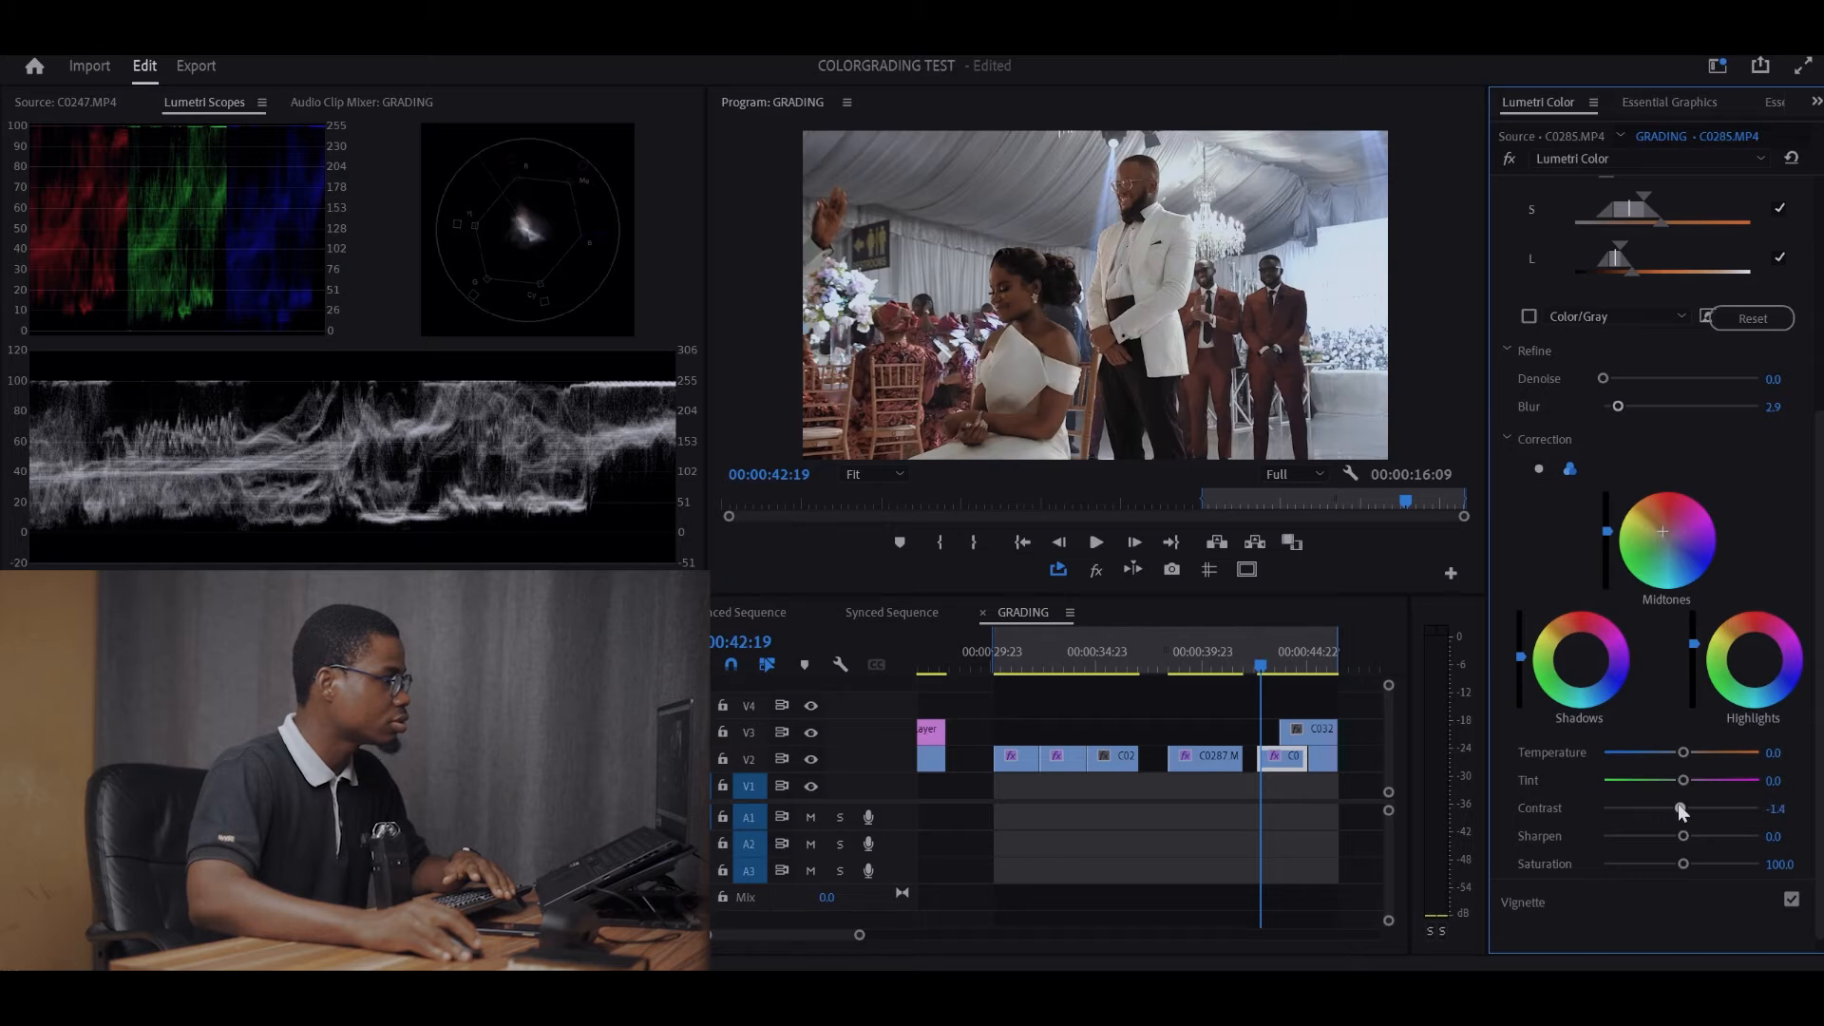
{"action": "double_click", "coordinate": [1678, 805]}
{"action": "left_click_drag", "start_coordinate": [1683, 863], "coordinate": [1672, 864]}
{"action": "double_click", "coordinate": [1671, 862]}
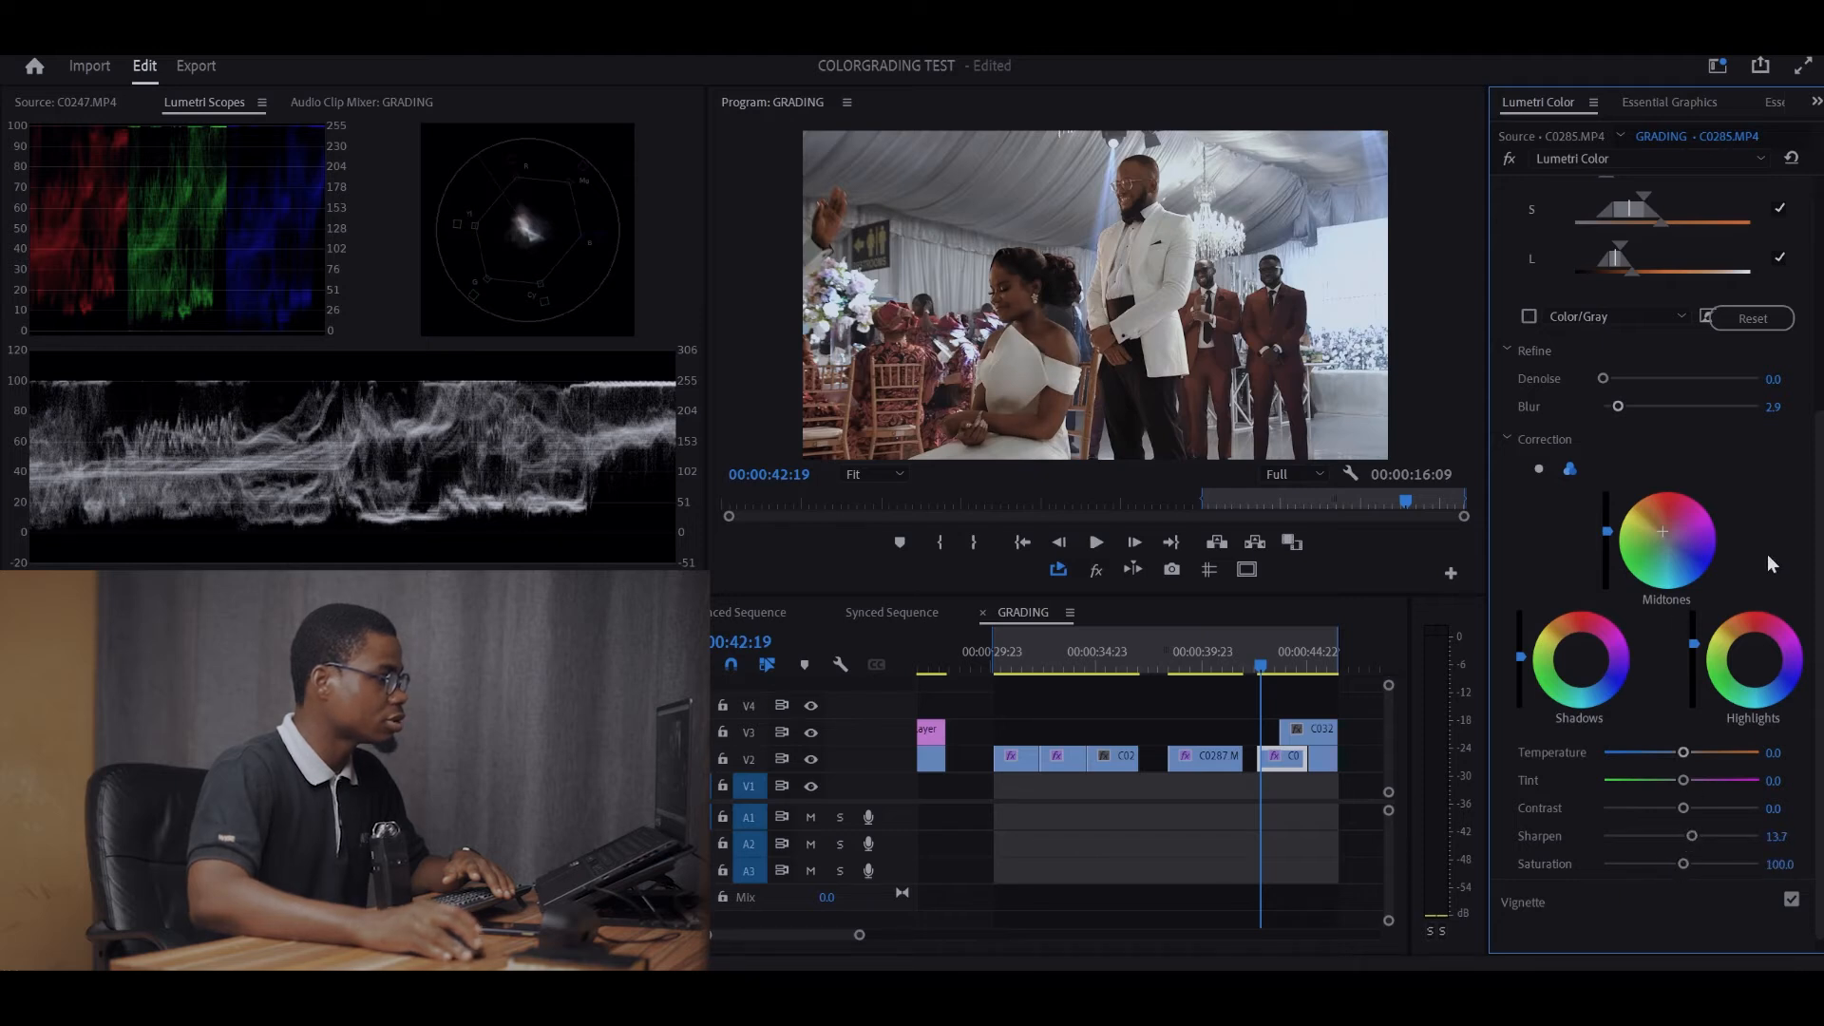
Compare clip C0285 with its HSL Secondary skin correction off and on, leaving the correction enabled.
{"action": "scroll", "coordinate": [1772, 570], "scroll_direction": "up", "scroll_amount": 3}
{"action": "scroll", "coordinate": [1790, 671], "scroll_direction": "up", "scroll_amount": 2}
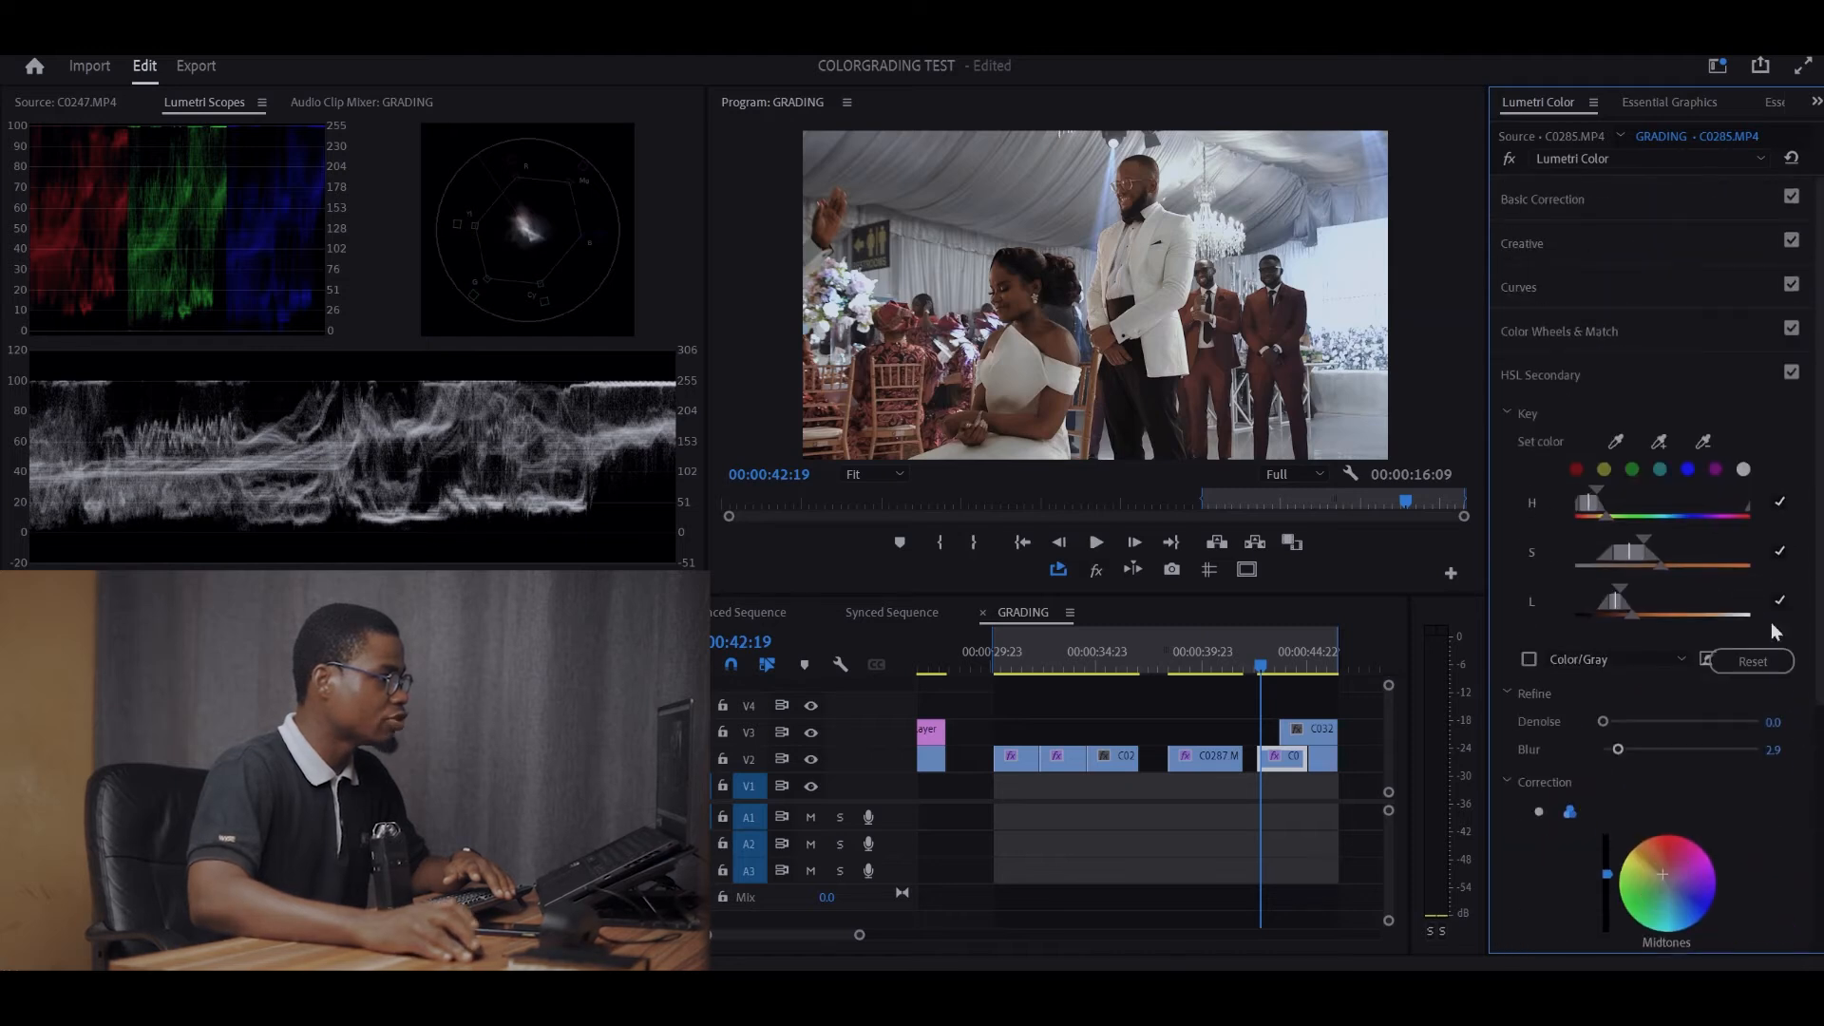
{"action": "left_click", "coordinate": [1661, 390]}
{"action": "left_click", "coordinate": [1791, 374]}
{"action": "left_click", "coordinate": [1791, 374]}
{"action": "left_click", "coordinate": [1790, 374]}
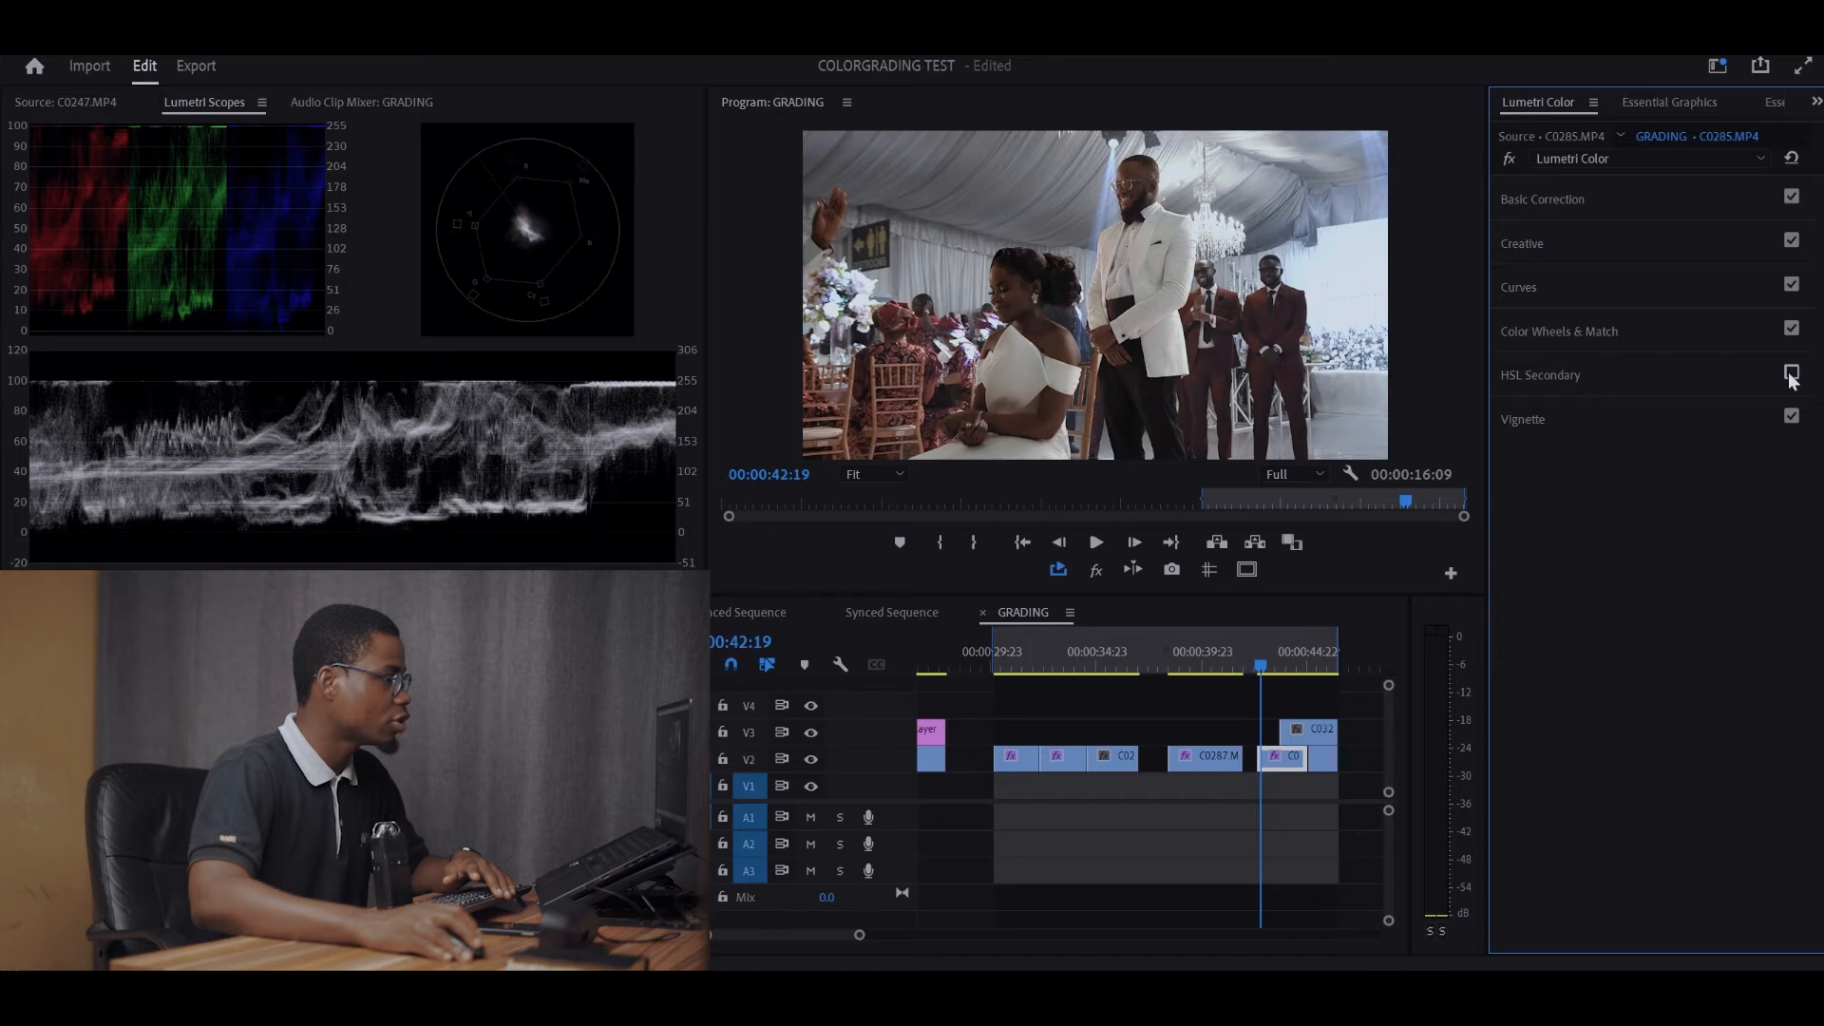
{"action": "left_click", "coordinate": [1790, 374]}
{"action": "left_click", "coordinate": [1791, 374]}
{"action": "left_click", "coordinate": [1790, 375]}
{"action": "left_click", "coordinate": [1790, 374]}
{"action": "left_click", "coordinate": [1790, 374]}
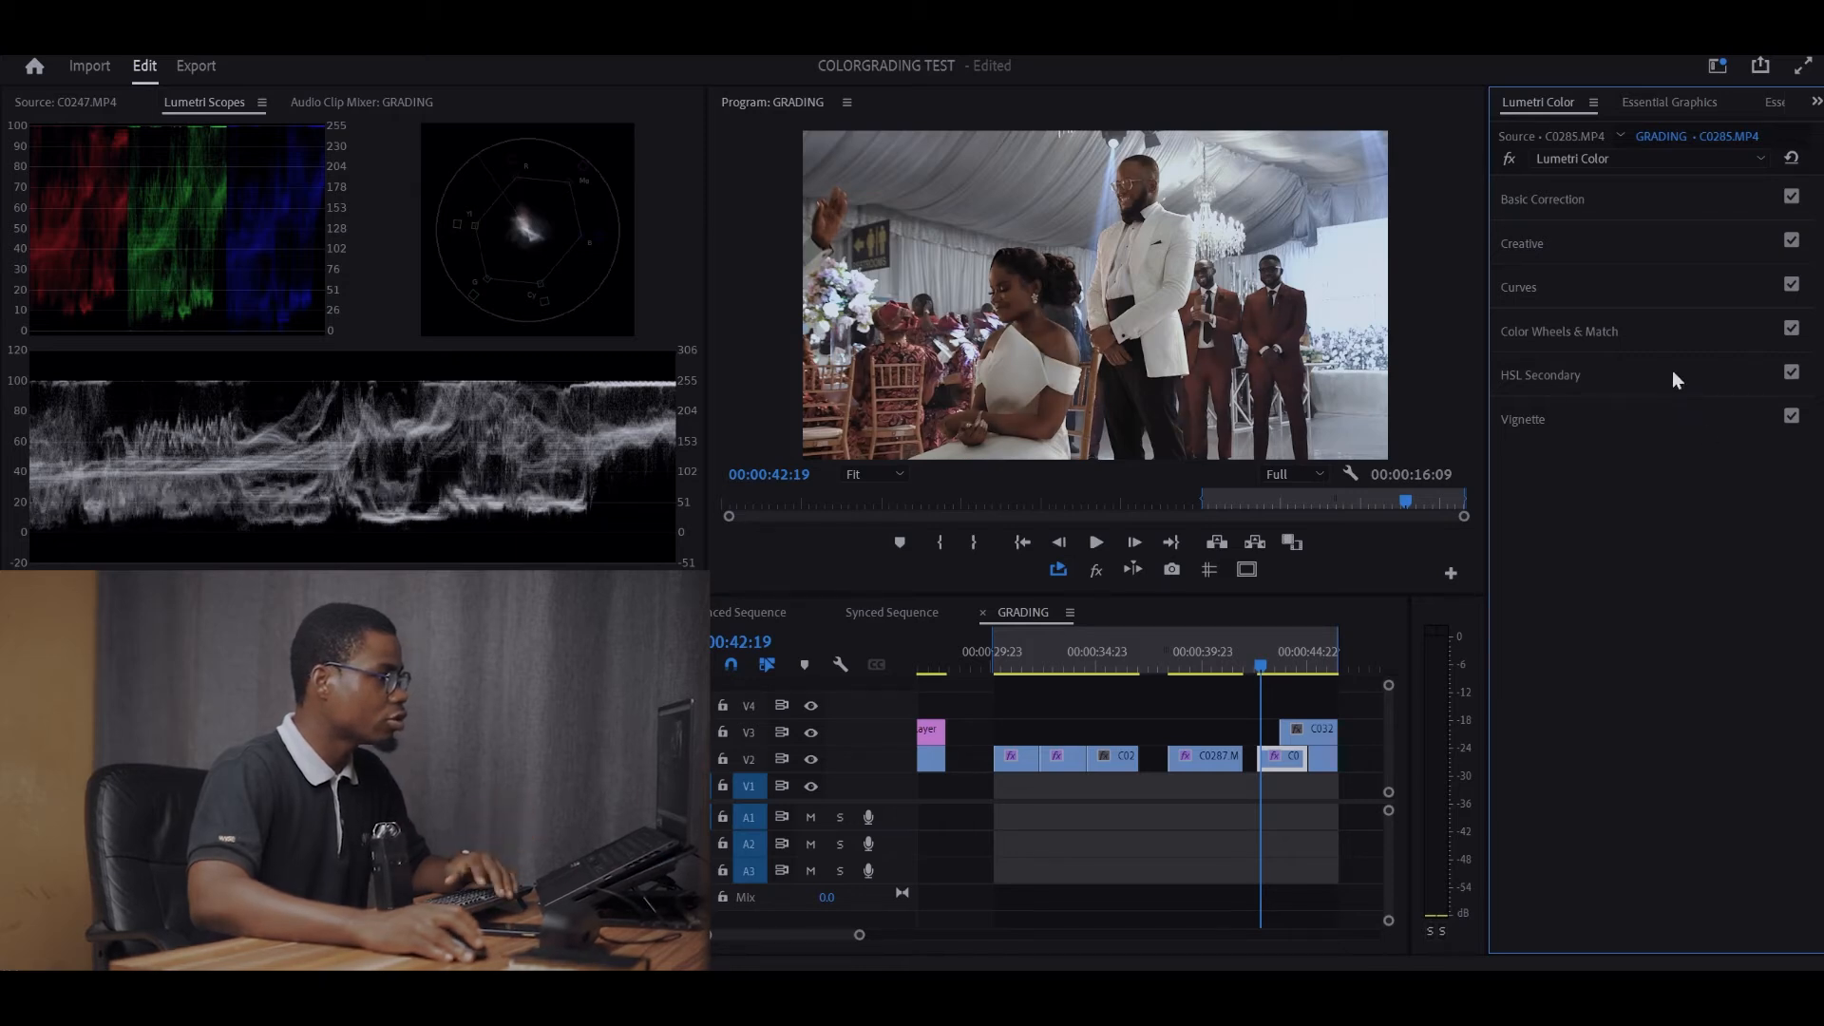
Adjust C0285's Color Wheels & Match: nudge the midtones slightly toward cyan, and push the highlights toward orange and the shadows toward red.
{"action": "left_click", "coordinate": [1623, 328]}
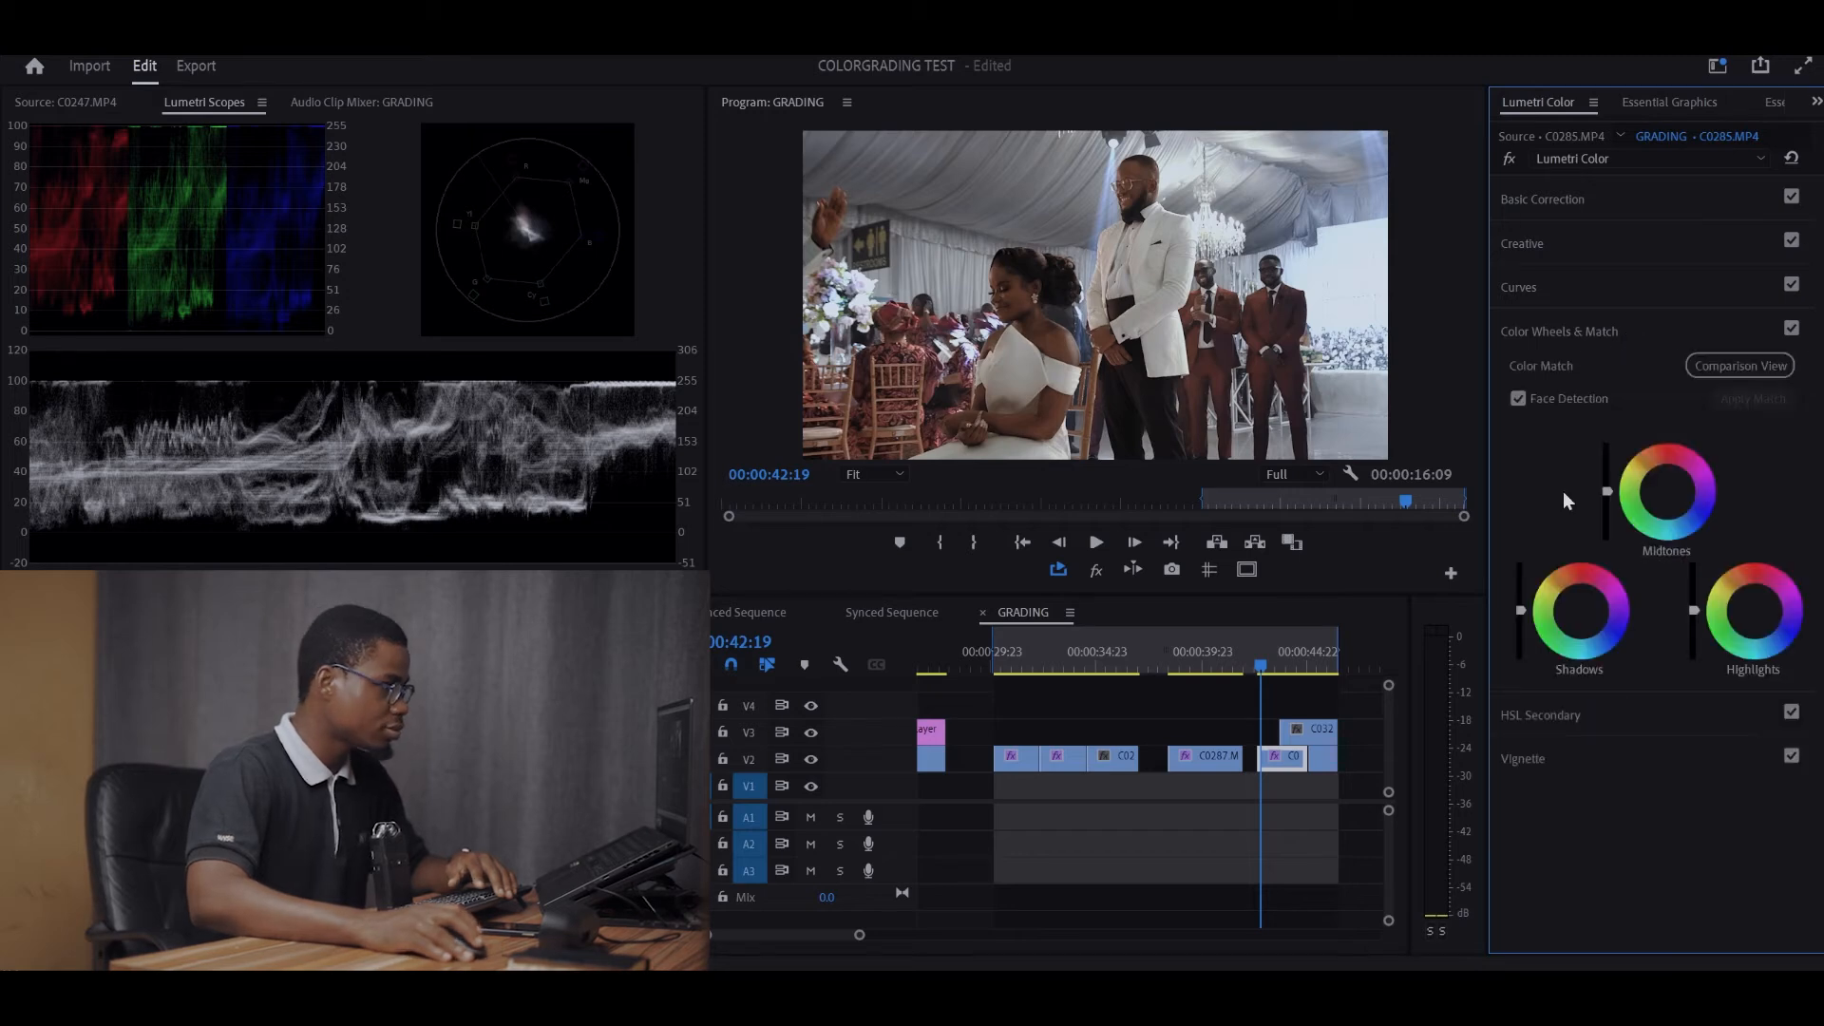
{"action": "left_click", "coordinate": [1669, 496]}
{"action": "left_click_drag", "start_coordinate": [1666, 490], "coordinate": [1667, 494]}
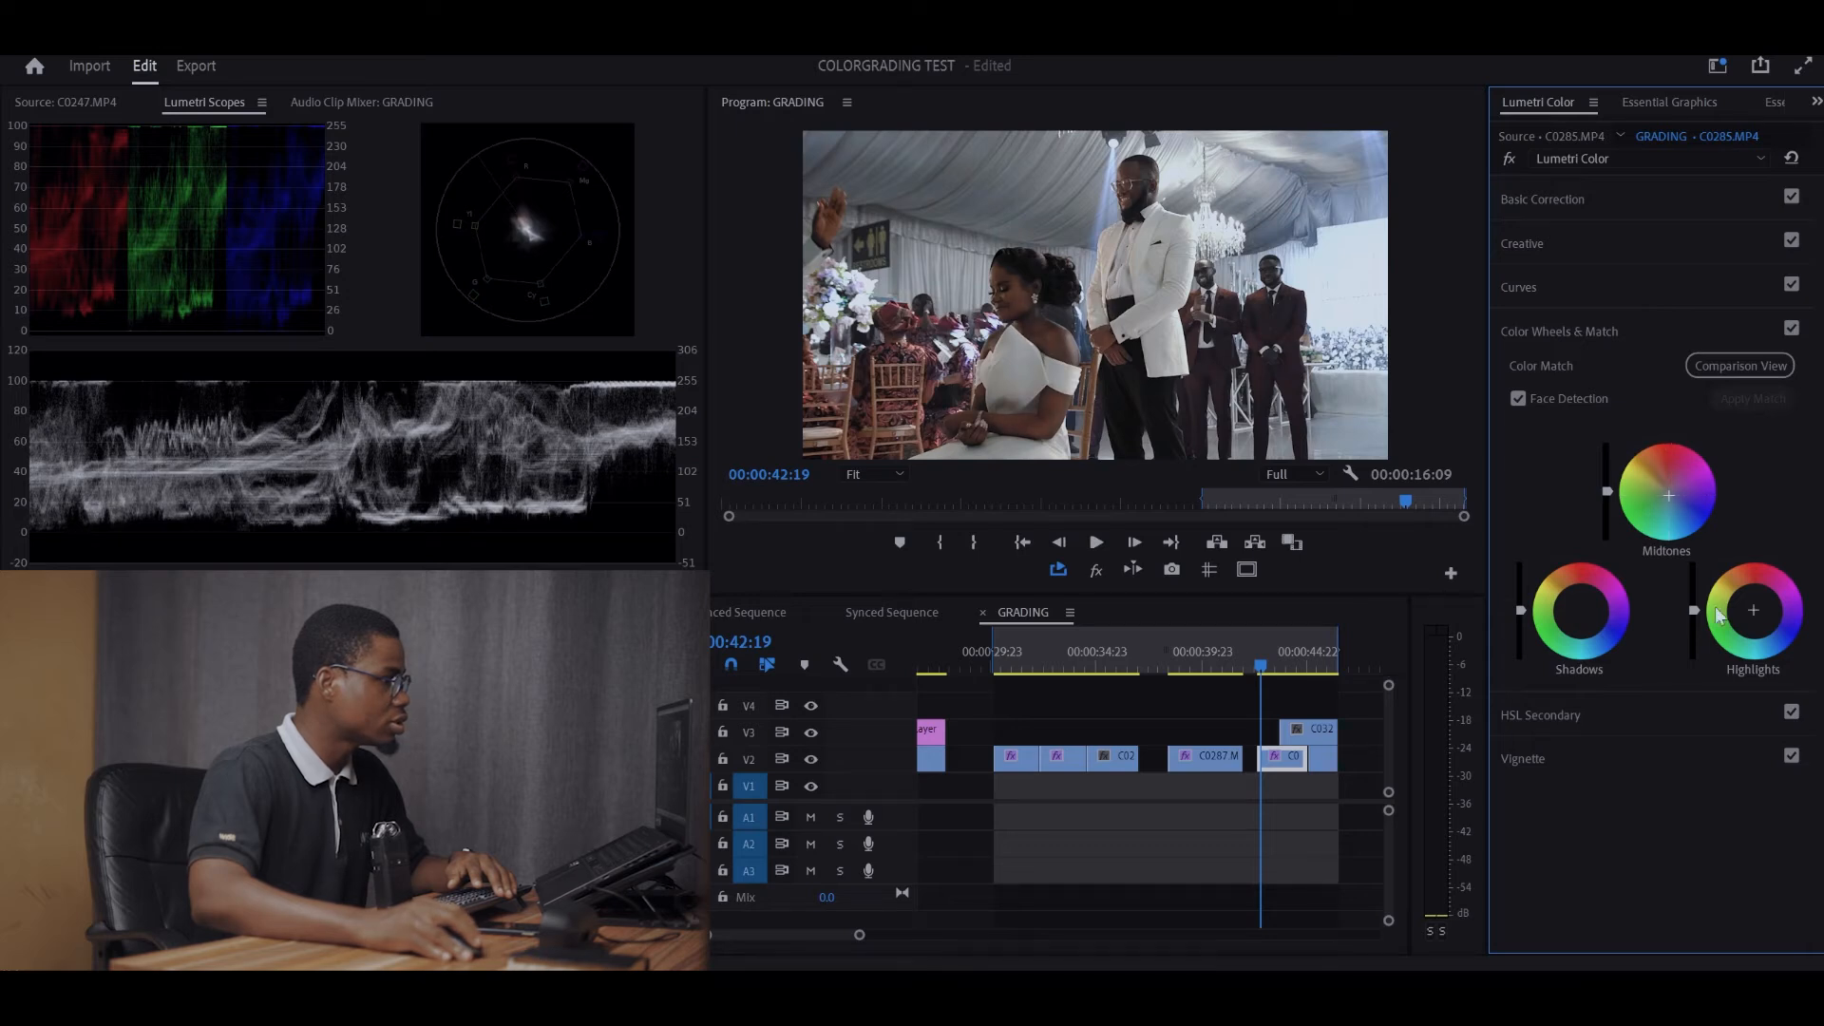
{"action": "left_click_drag", "start_coordinate": [1753, 611], "coordinate": [1752, 601]}
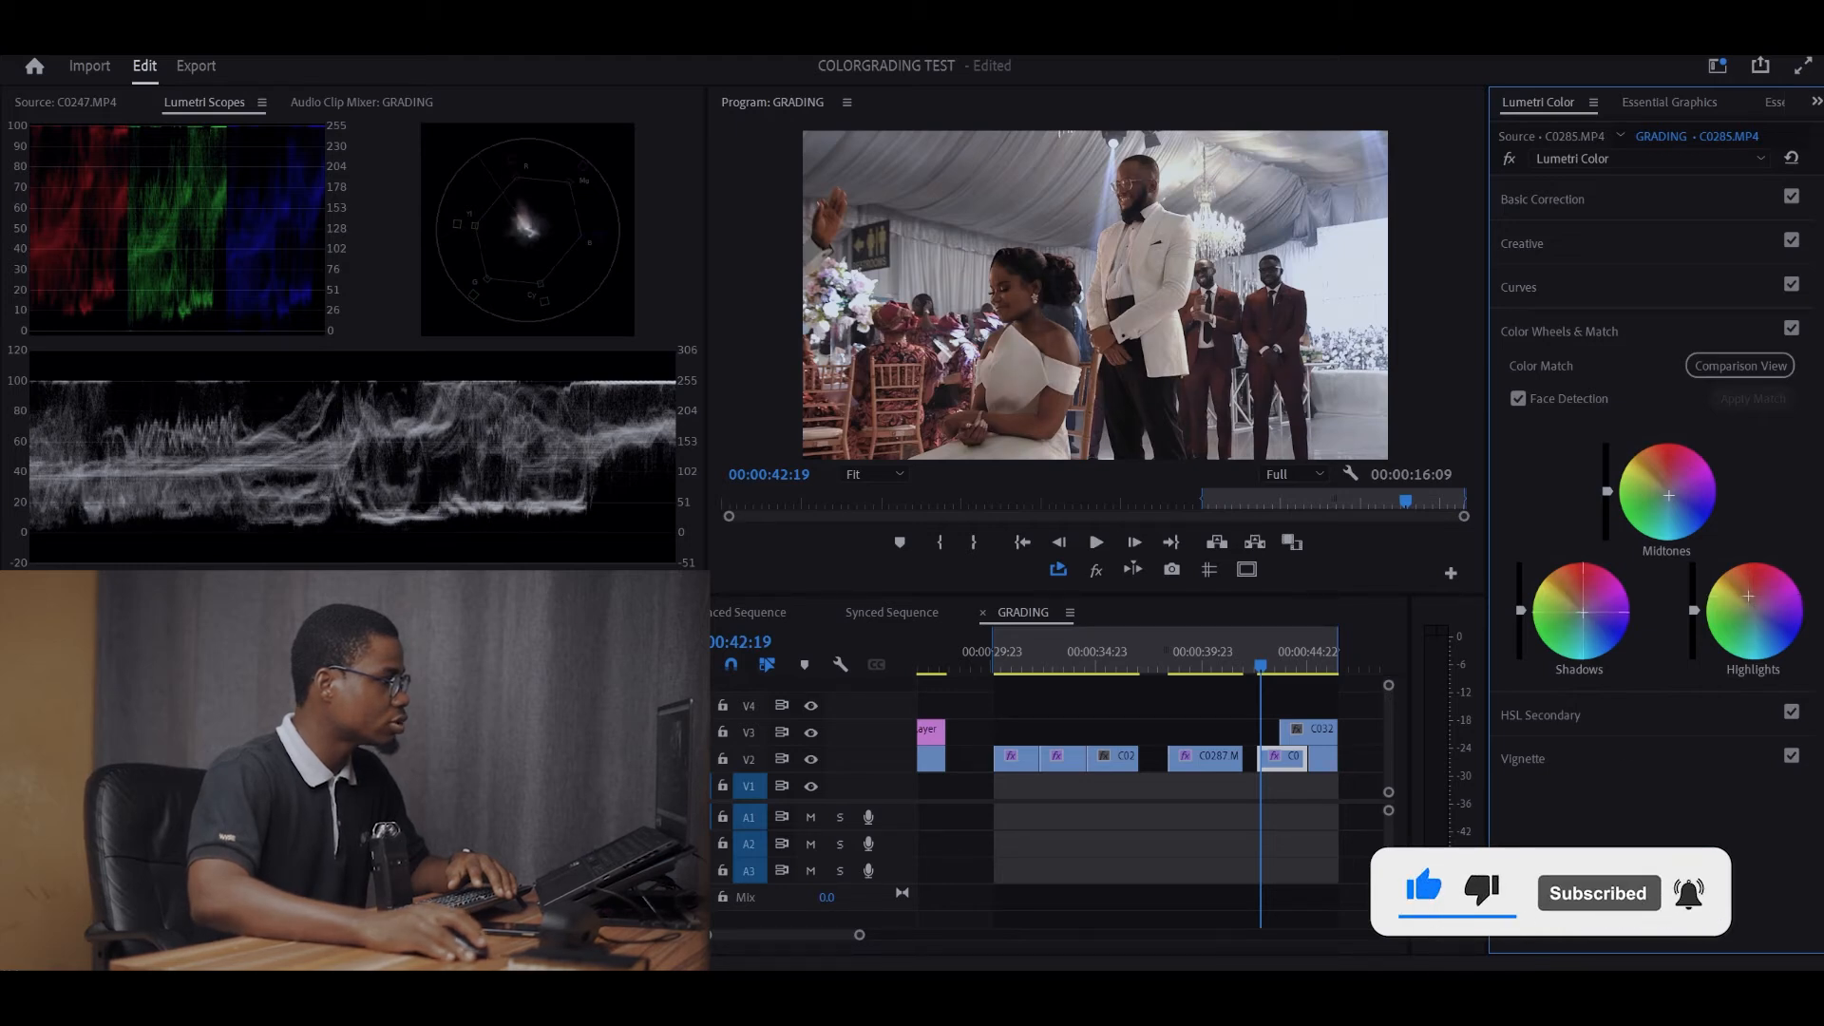
{"action": "left_click_drag", "start_coordinate": [1584, 612], "coordinate": [1579, 606]}
Compare the image with Color Wheels & Match off and on, leaving it enabled.
{"action": "left_click", "coordinate": [1626, 330]}
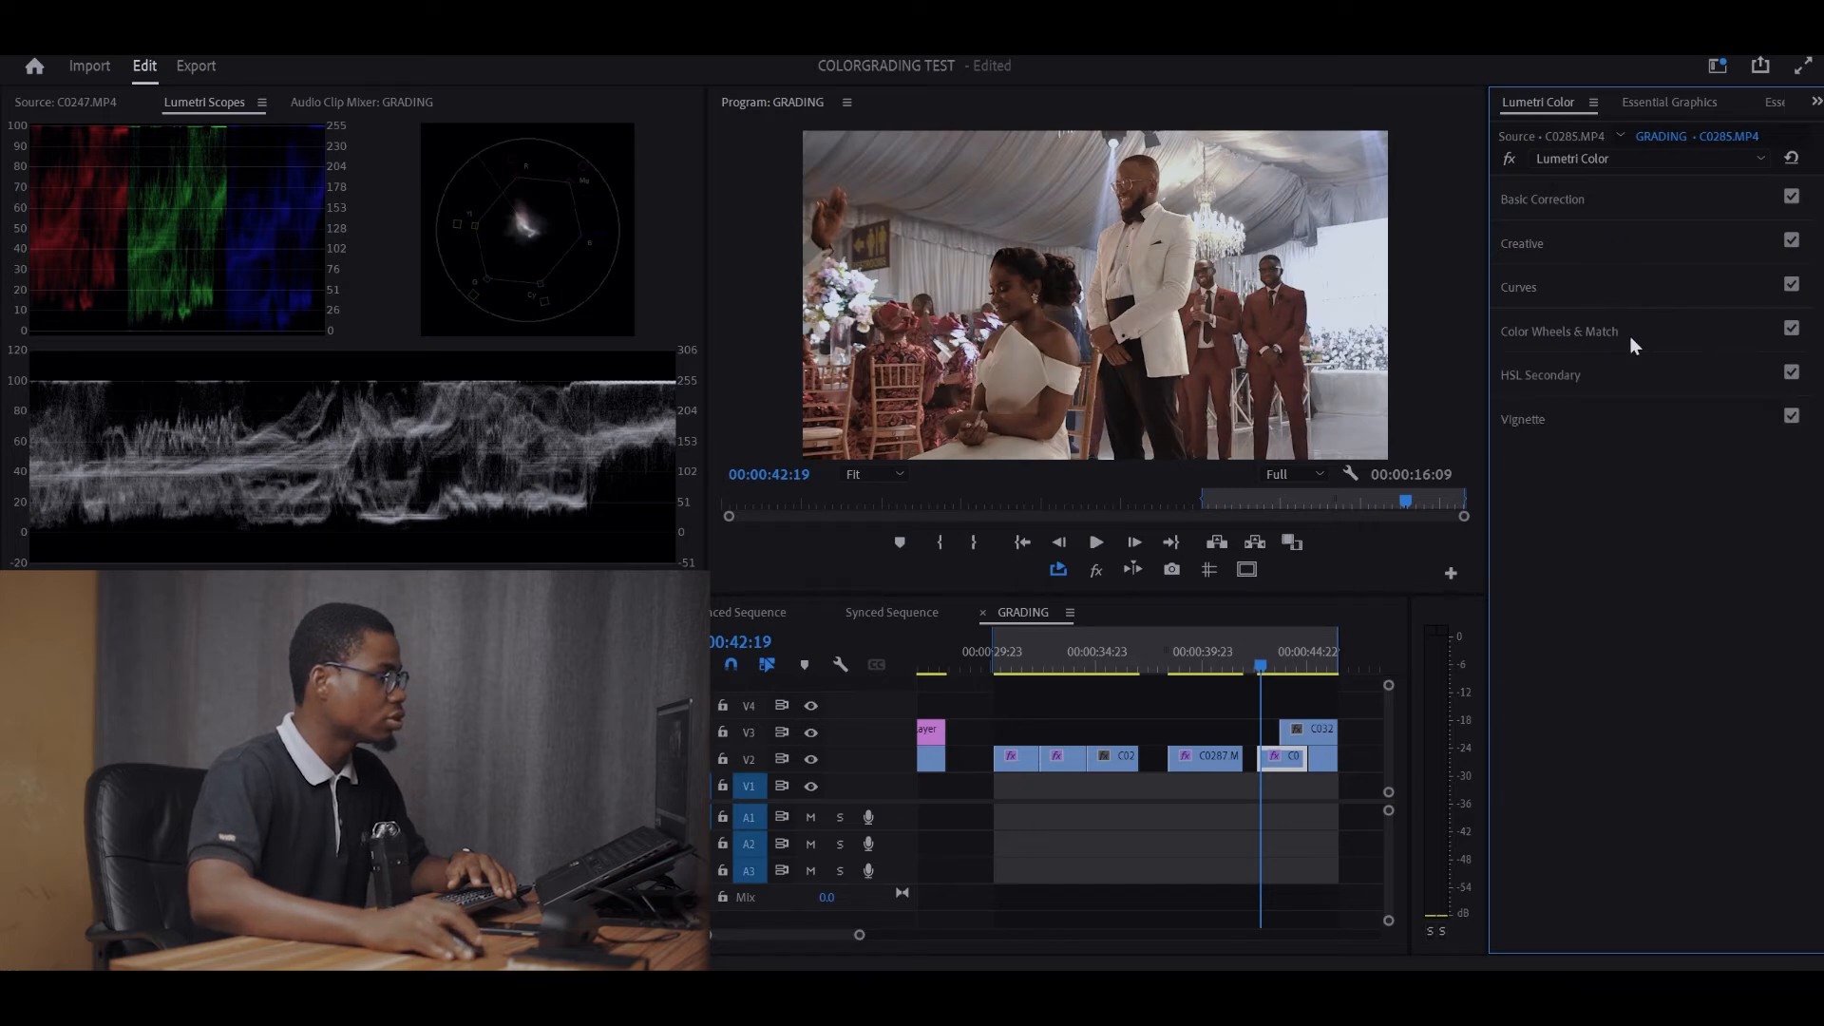
{"action": "left_click", "coordinate": [1790, 331]}
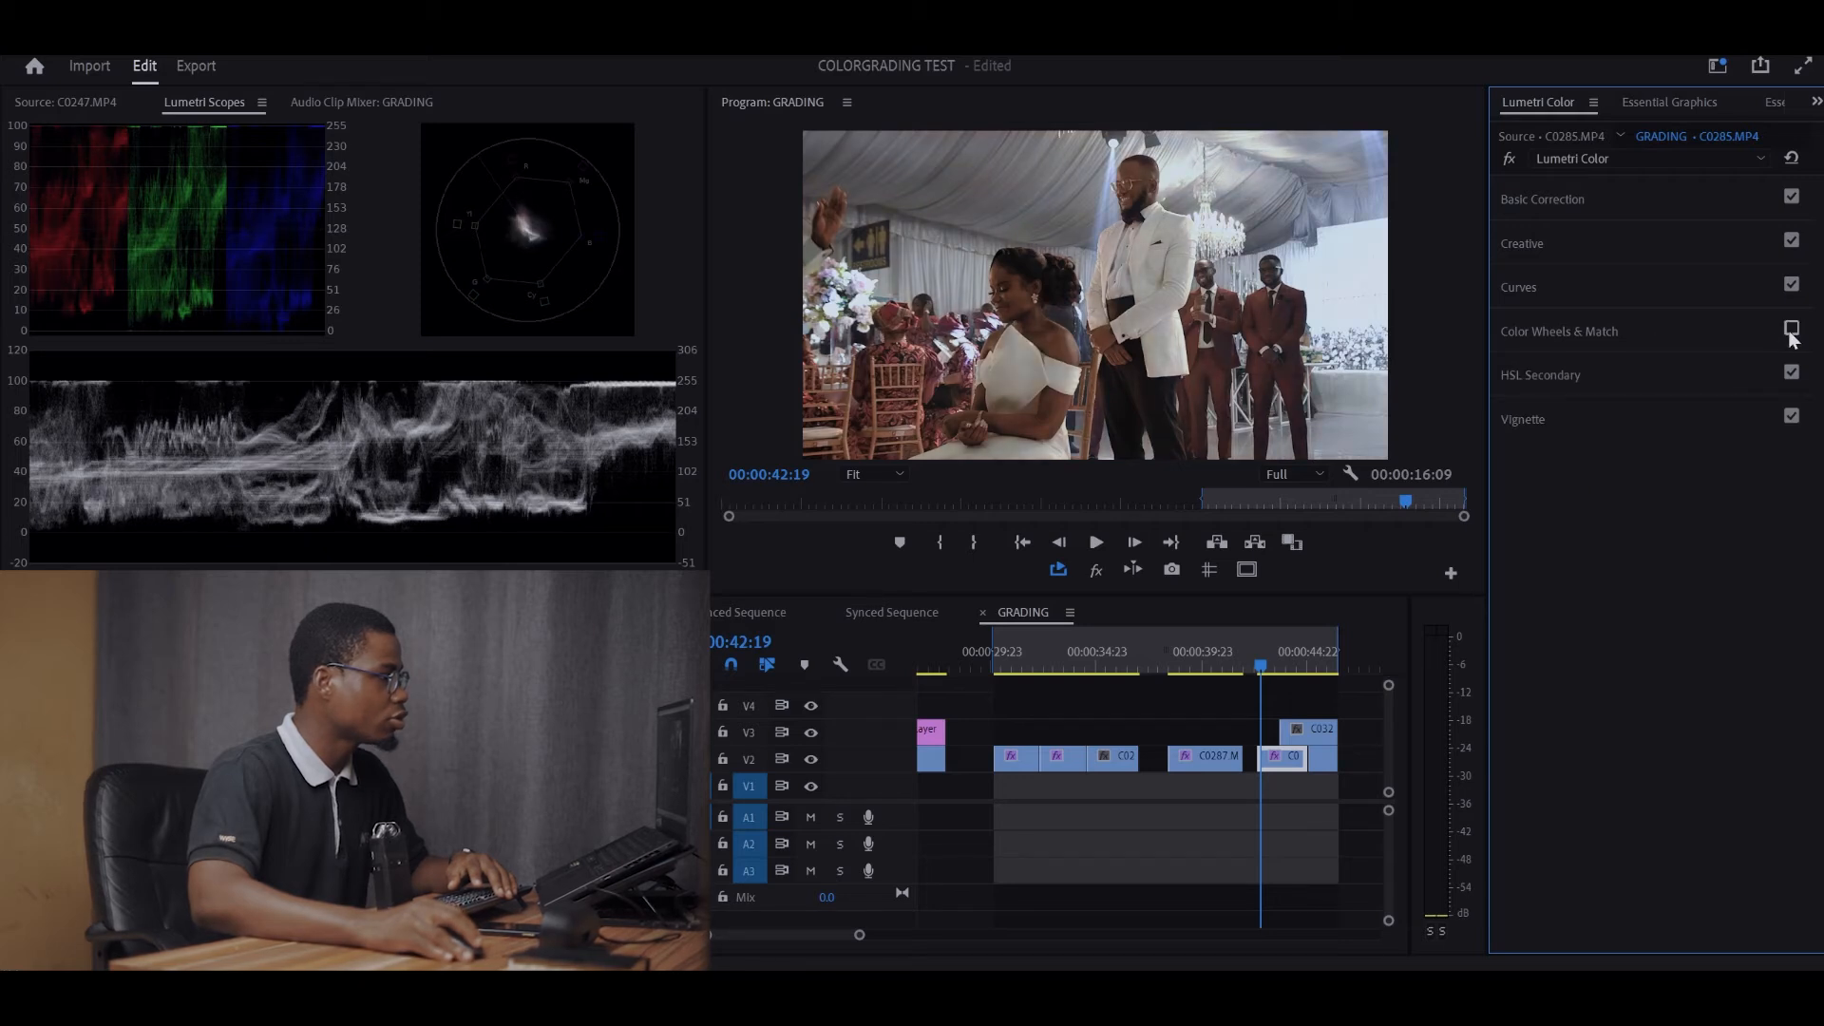
{"action": "left_click", "coordinate": [1790, 330]}
{"action": "left_click", "coordinate": [1790, 331]}
{"action": "left_click", "coordinate": [1790, 330]}
Reset the shadows wheel's tint, slightly raise the midtones, lower the shadows and nudge the highlights level in Color Wheels & Match.
{"action": "left_click", "coordinate": [1651, 326]}
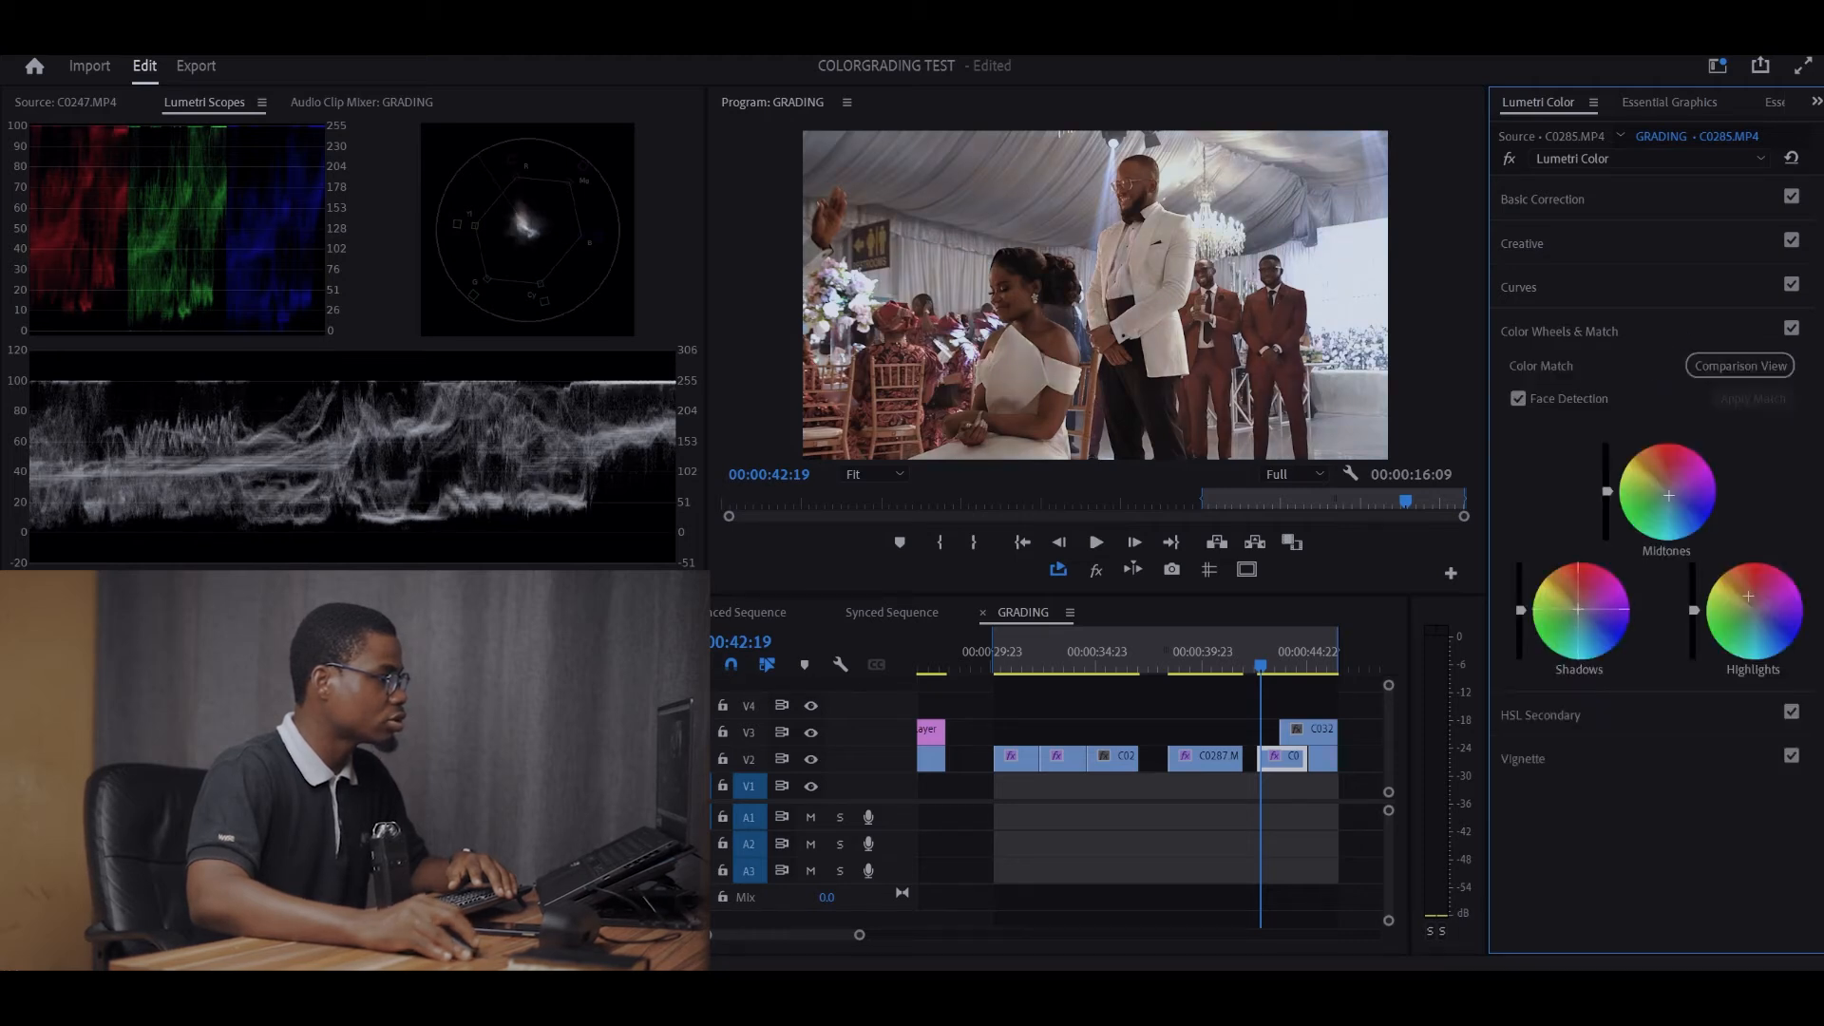
{"action": "double_click", "coordinate": [1576, 607]}
{"action": "left_click_drag", "start_coordinate": [1605, 488], "coordinate": [1606, 482]}
{"action": "left_click_drag", "start_coordinate": [1523, 608], "coordinate": [1520, 620]}
{"action": "left_click_drag", "start_coordinate": [1692, 609], "coordinate": [1693, 608]}
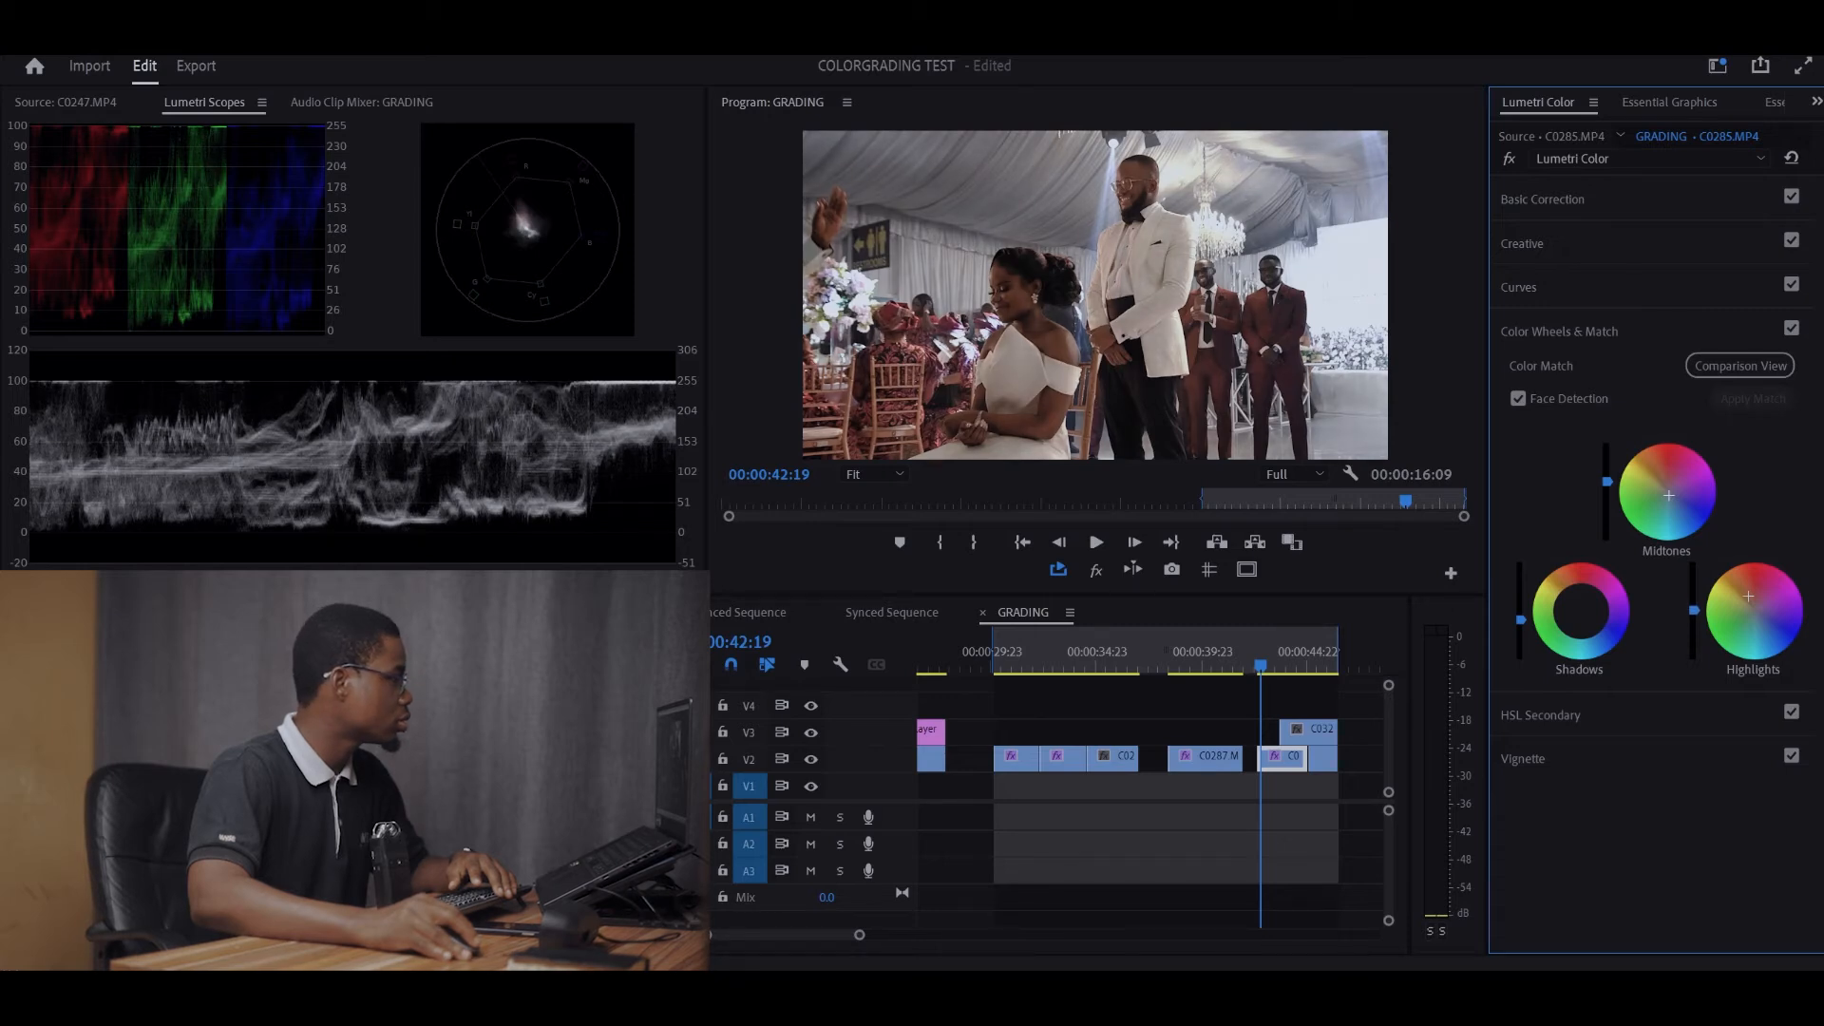
Shift clip C0327 on V3 to the right and close the gap between C0287 and C0285 on V2.
{"action": "left_click_drag", "start_coordinate": [1309, 722], "coordinate": [1339, 723]}
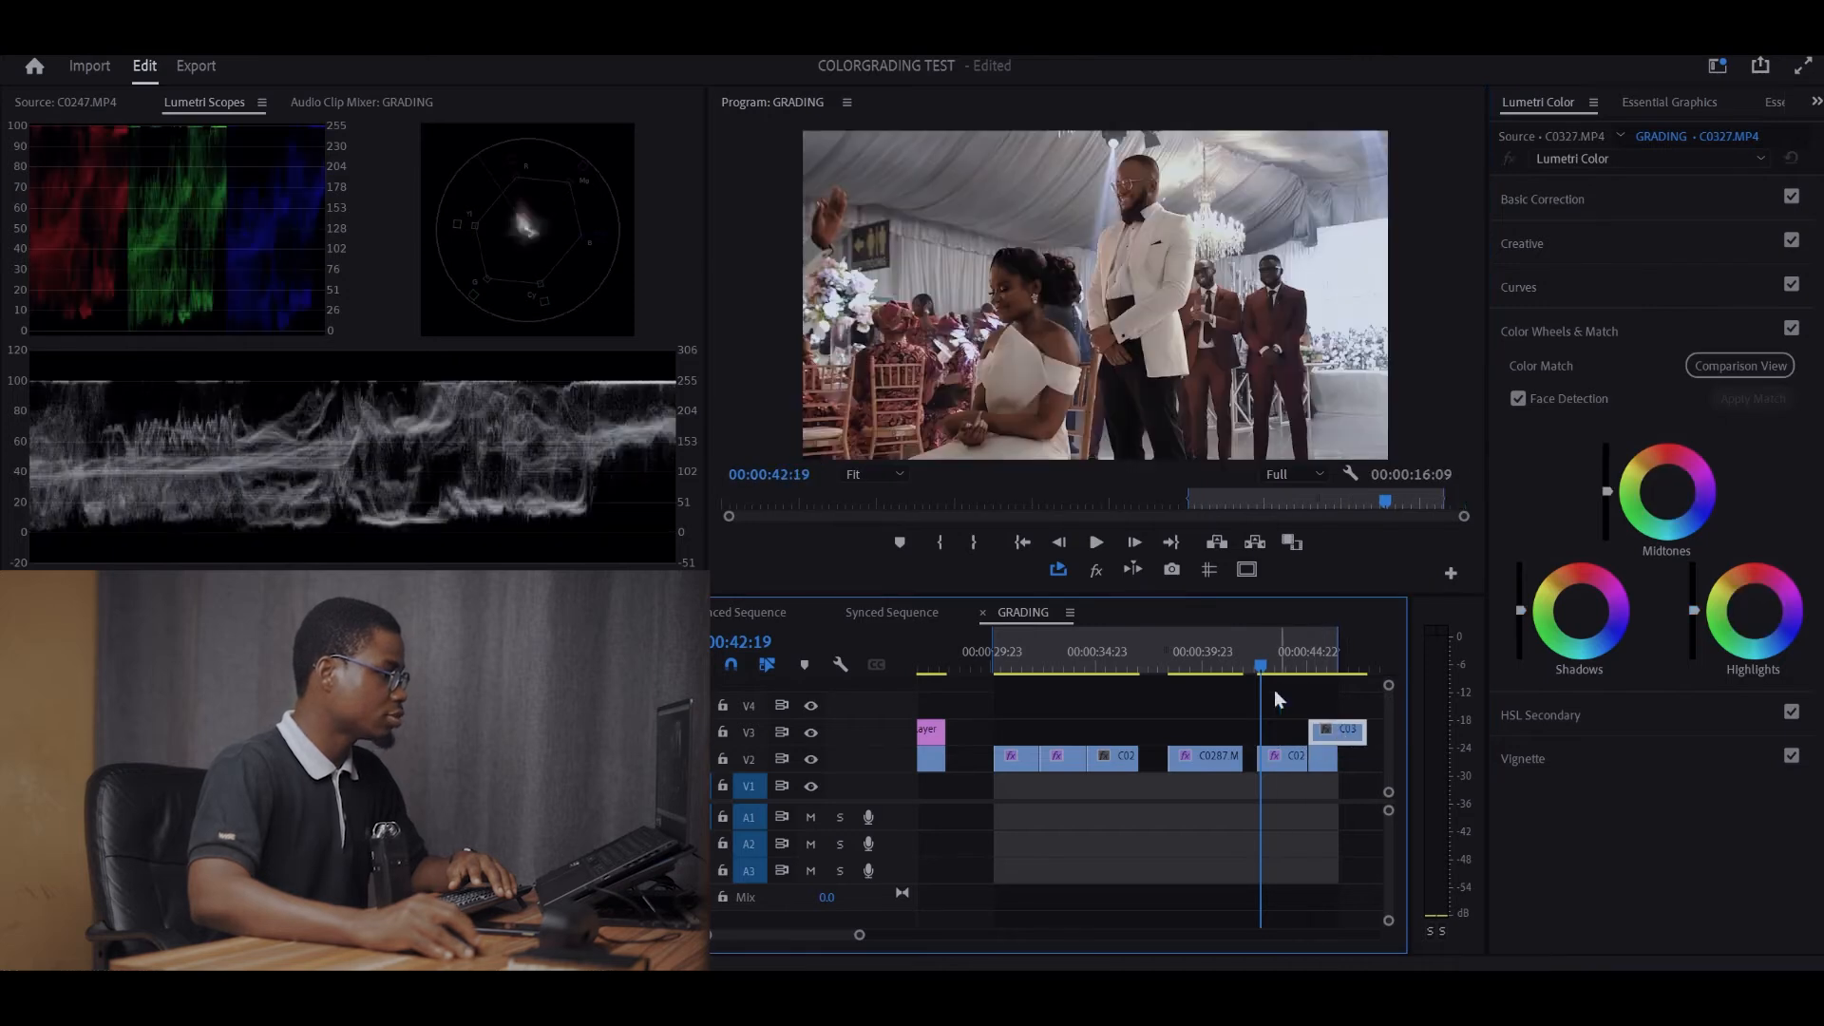
{"action": "left_click", "coordinate": [1252, 760]}
{"action": "key", "text": "Delete"}
Review the graded clip C0287, then scrub back to the earlier clip on V2 and select it.
{"action": "left_click", "coordinate": [1200, 664]}
{"action": "mouse_move", "coordinate": [1200, 664]}
{"action": "left_mouse_down"}
{"action": "mouse_move", "coordinate": [1251, 675]}
{"action": "mouse_move", "coordinate": [1212, 676]}
{"action": "left_mouse_up"}
{"action": "left_click", "coordinate": [1212, 759]}
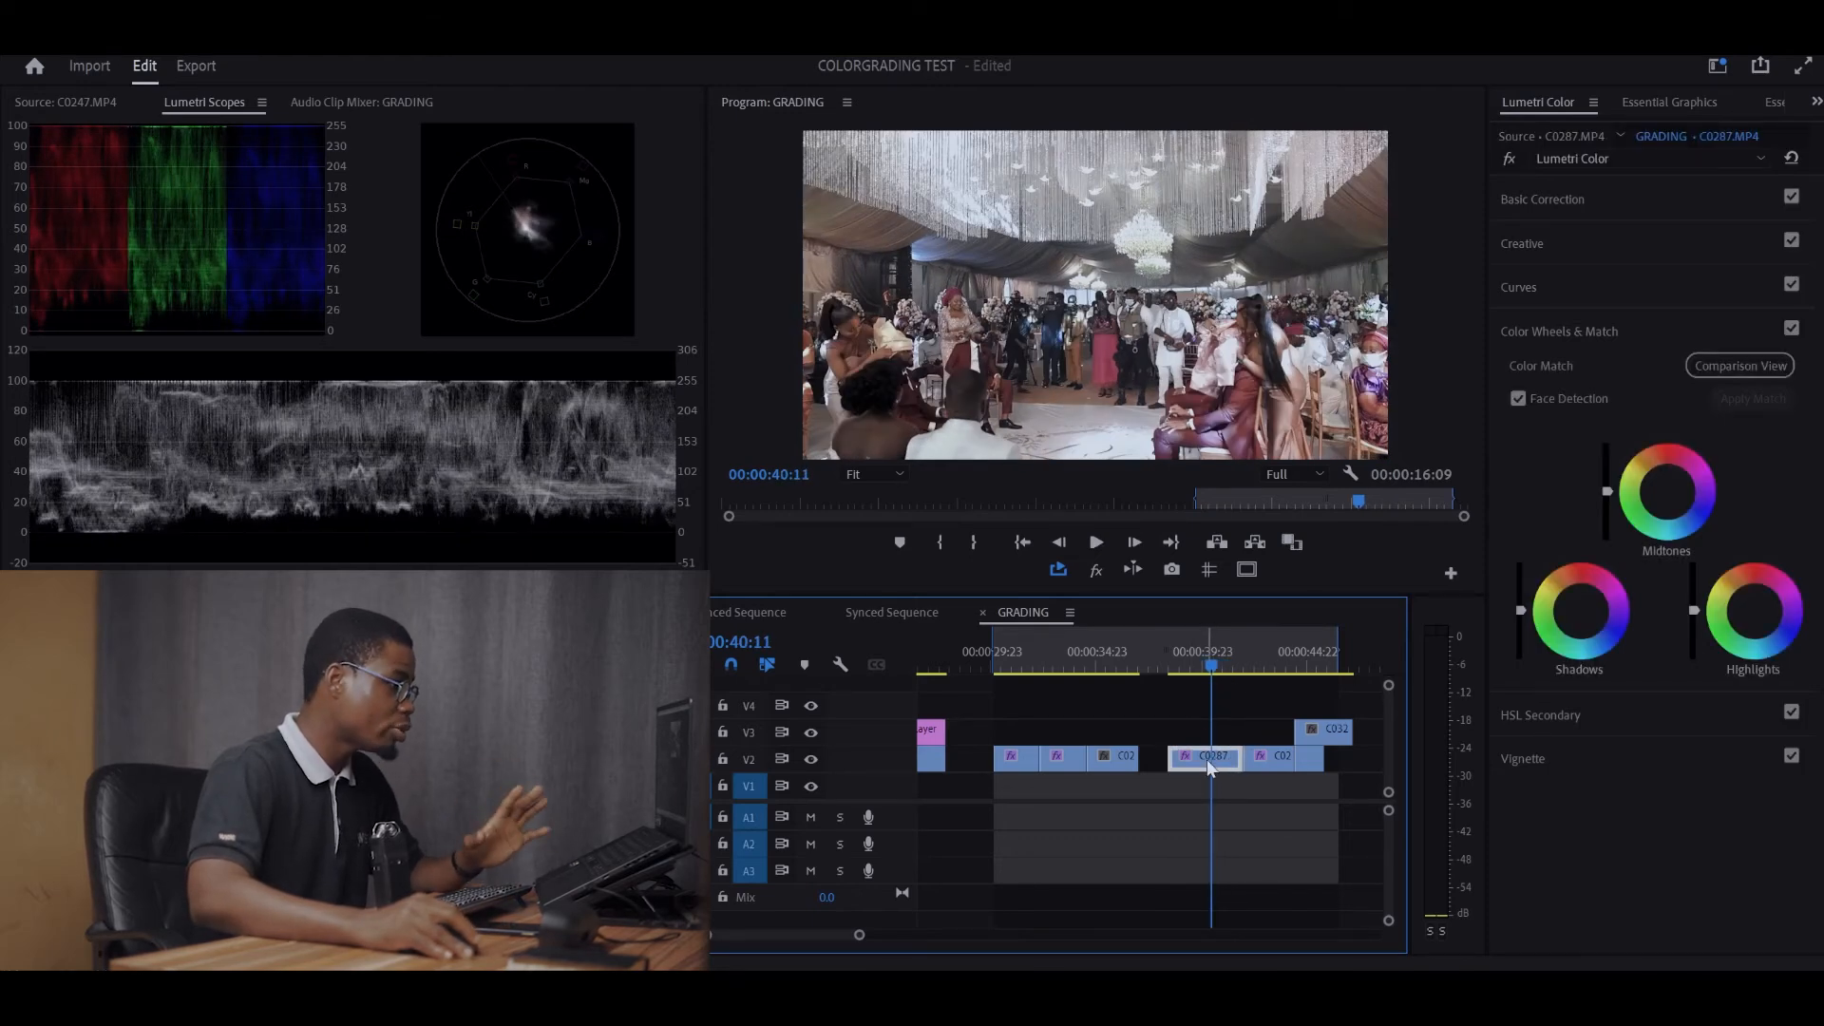
{"action": "left_click", "coordinate": [1256, 649]}
{"action": "left_click_drag", "start_coordinate": [1253, 646], "coordinate": [1119, 631]}
{"action": "left_click", "coordinate": [1125, 760]}
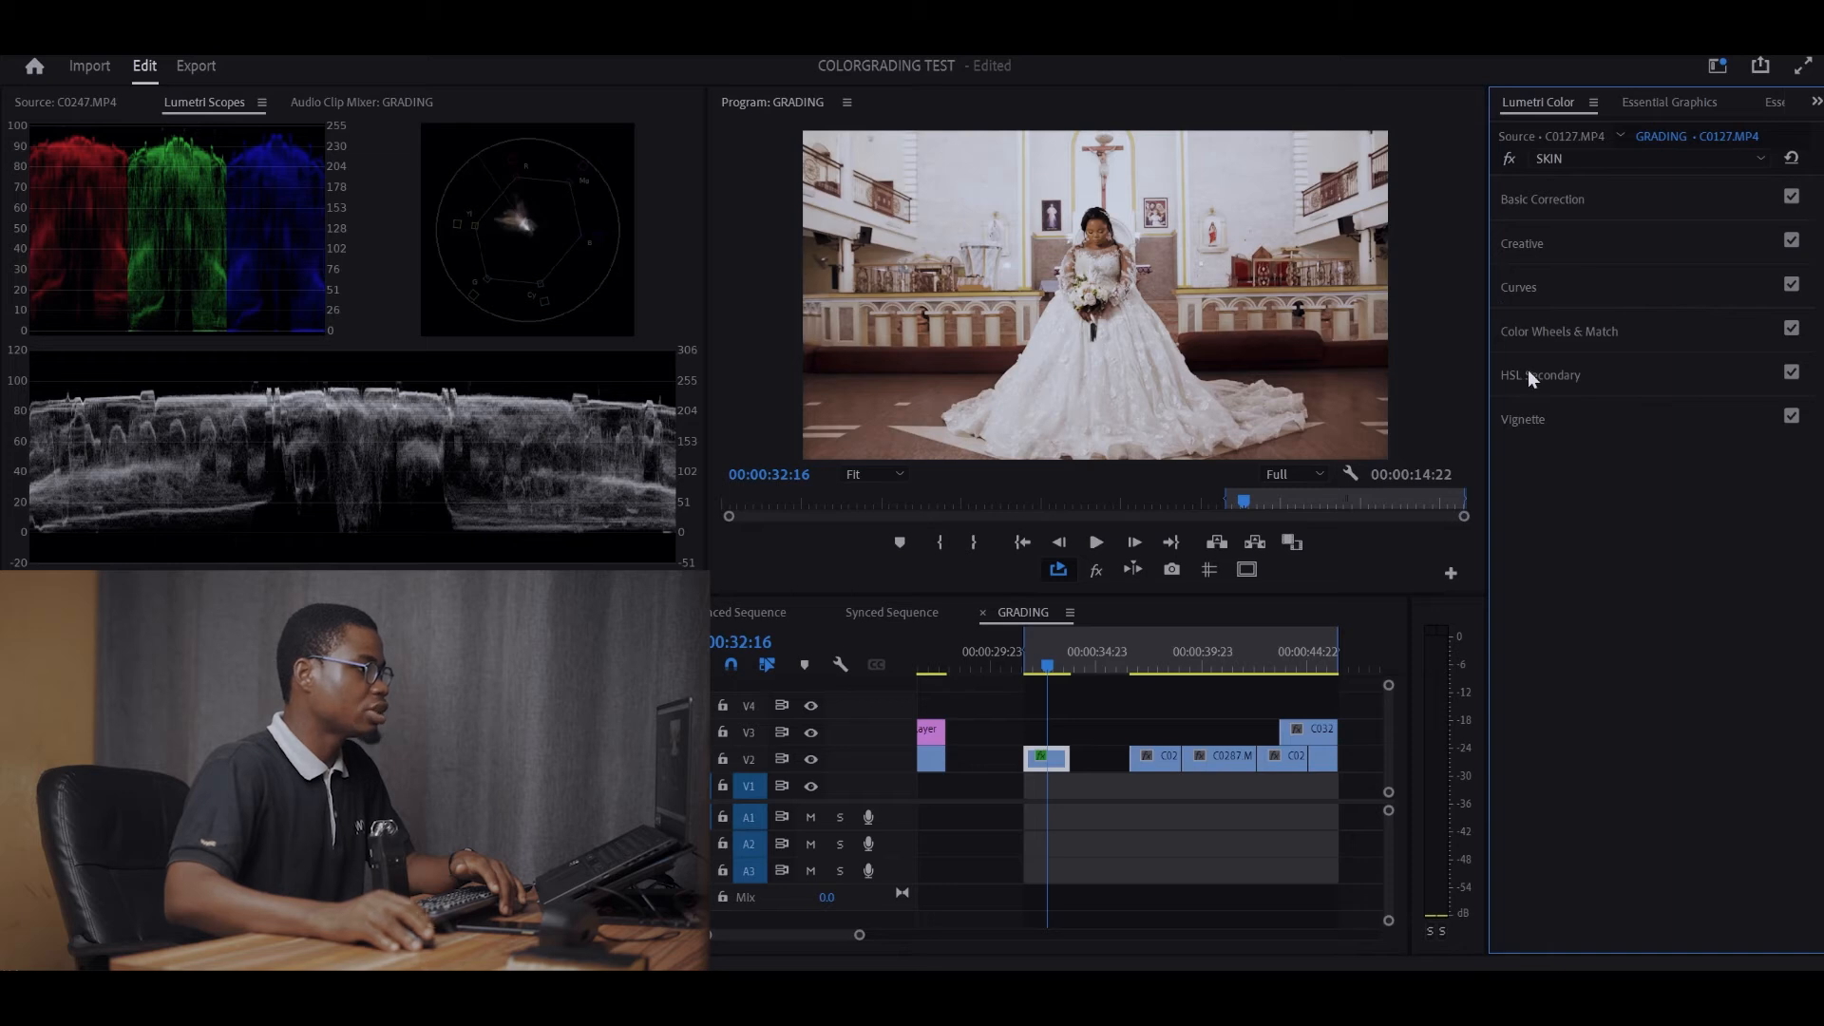
Sample the bride's face on clip C0127 as the HSL Secondary key color in the SKIN effect.
{"action": "left_click", "coordinate": [1529, 373]}
{"action": "scroll", "coordinate": [1667, 423], "scroll_direction": "down", "scroll_amount": 1}
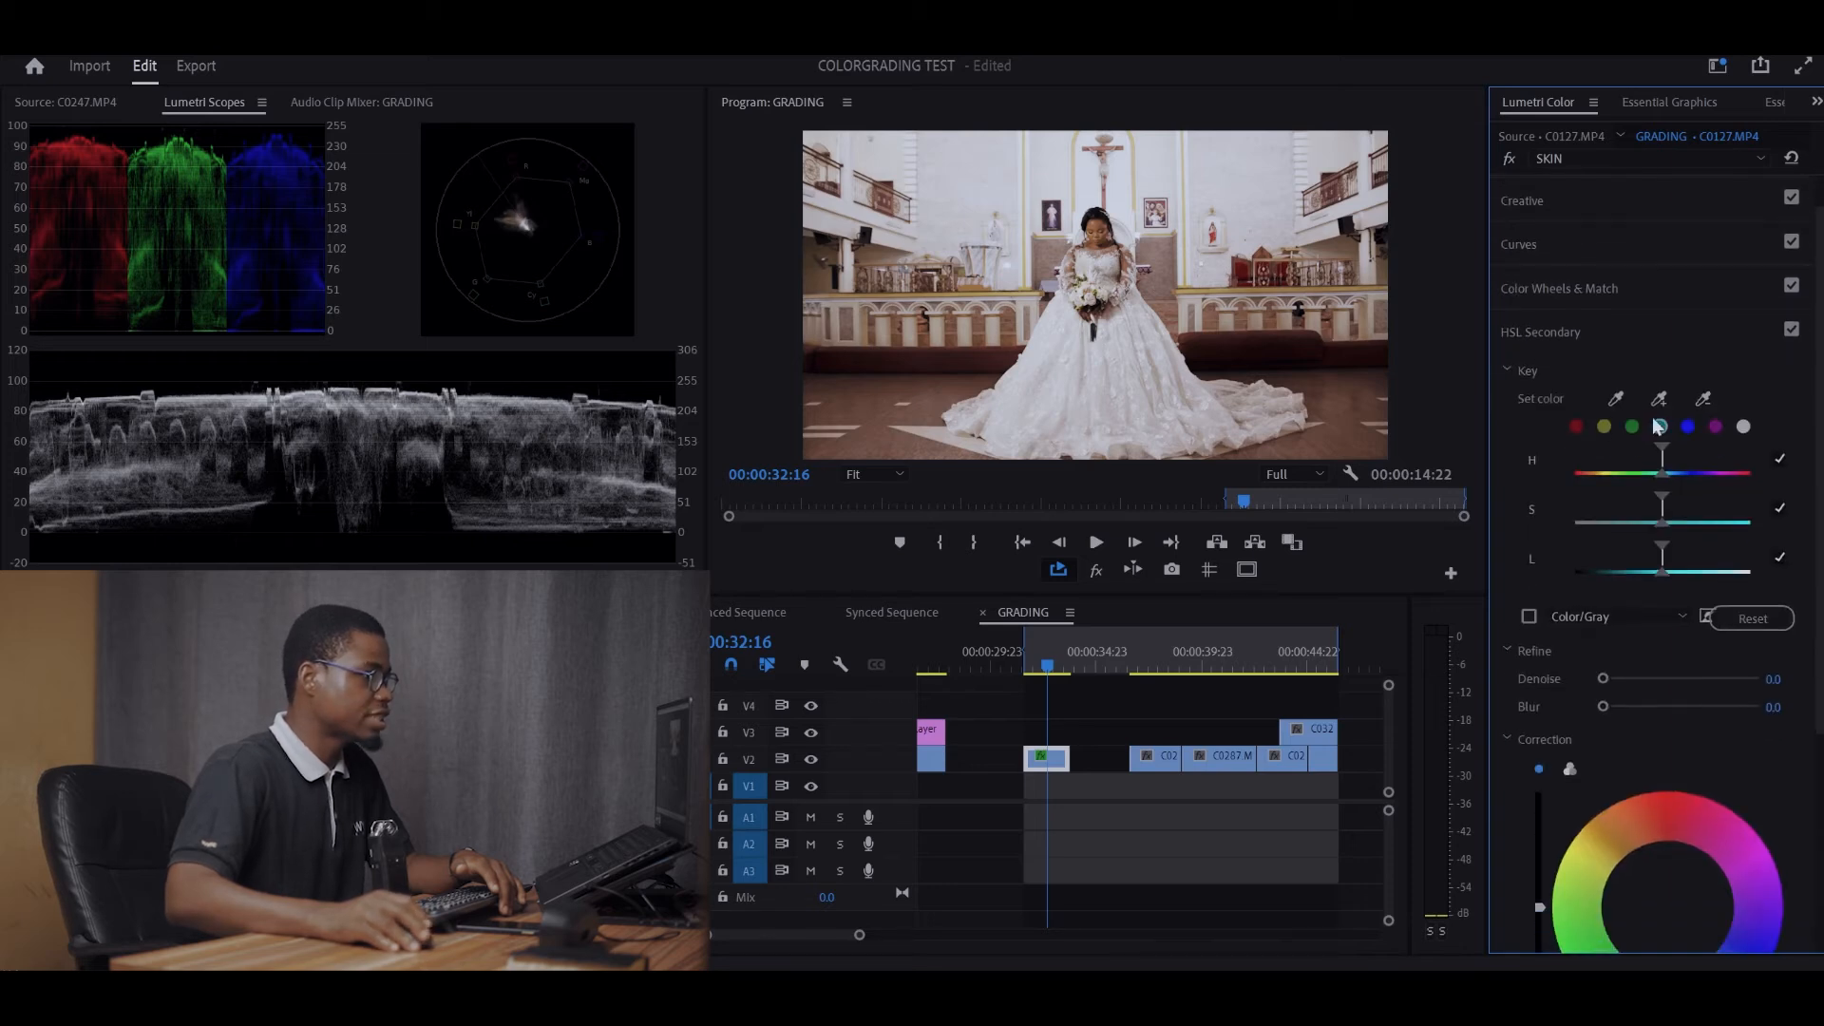
{"action": "left_click", "coordinate": [1661, 427]}
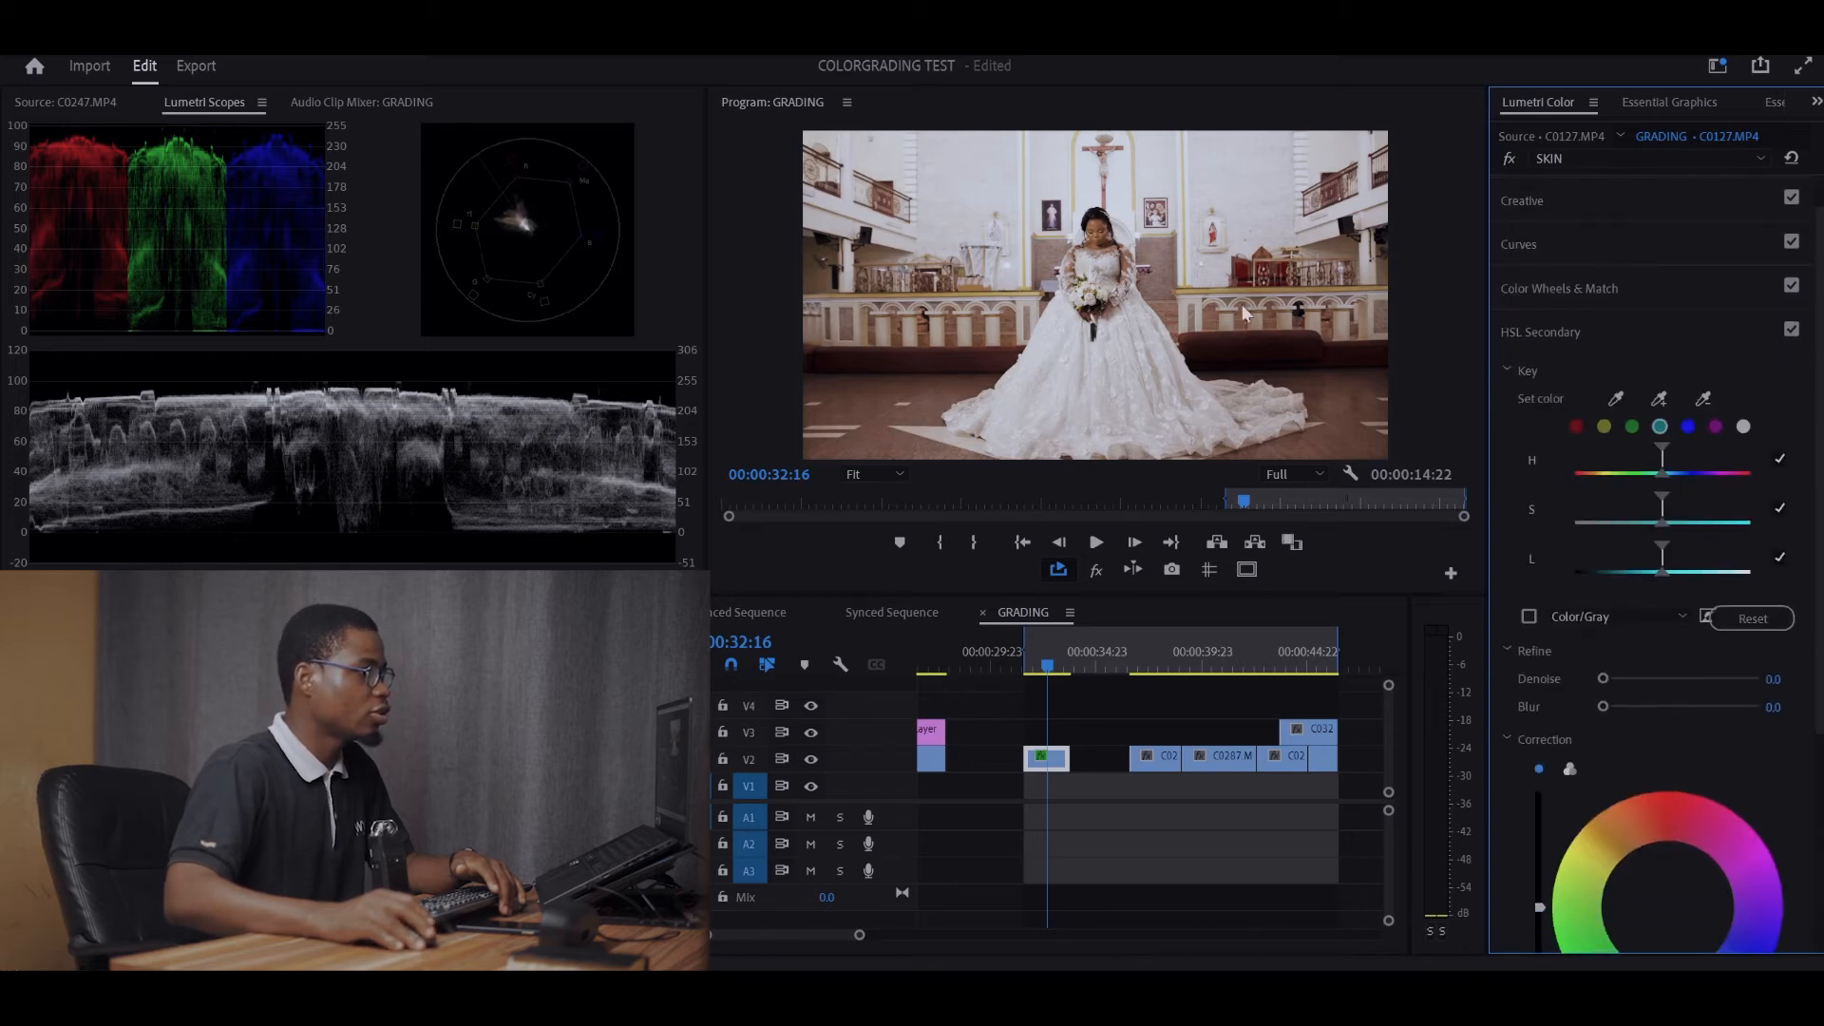
{"action": "left_click", "coordinate": [1616, 398]}
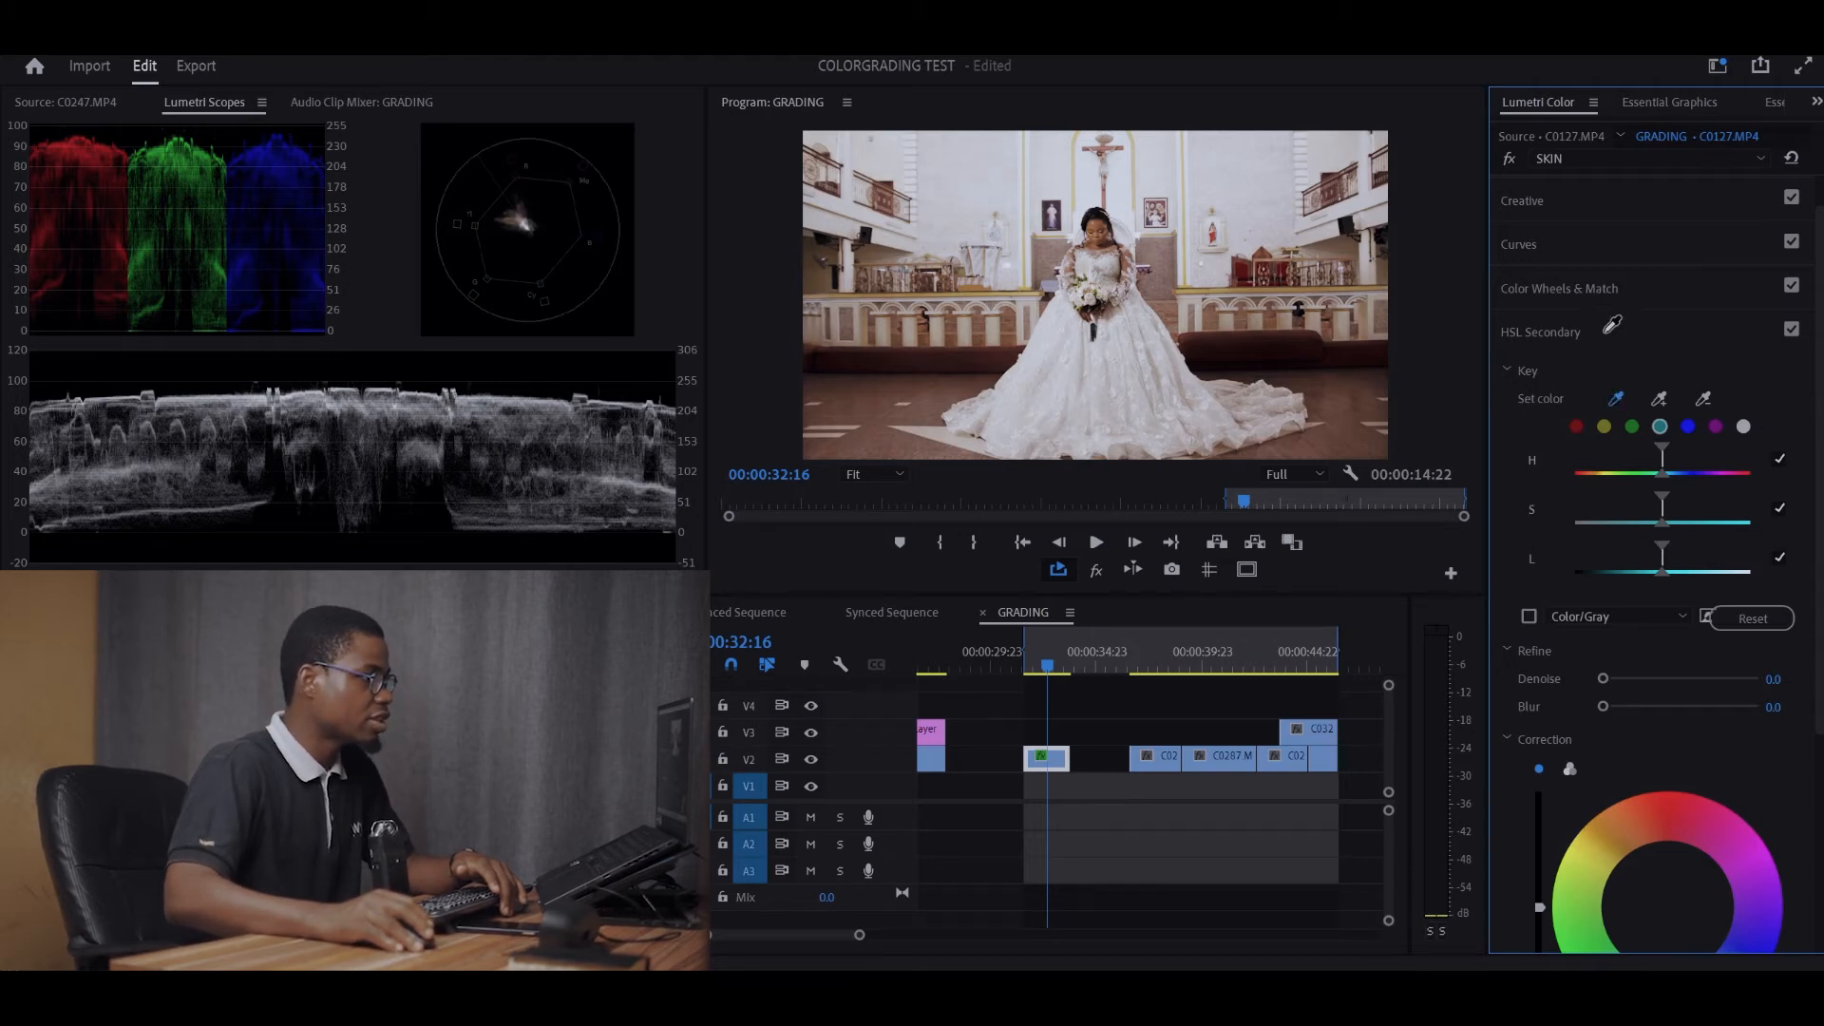
{"action": "left_click", "coordinate": [1103, 217]}
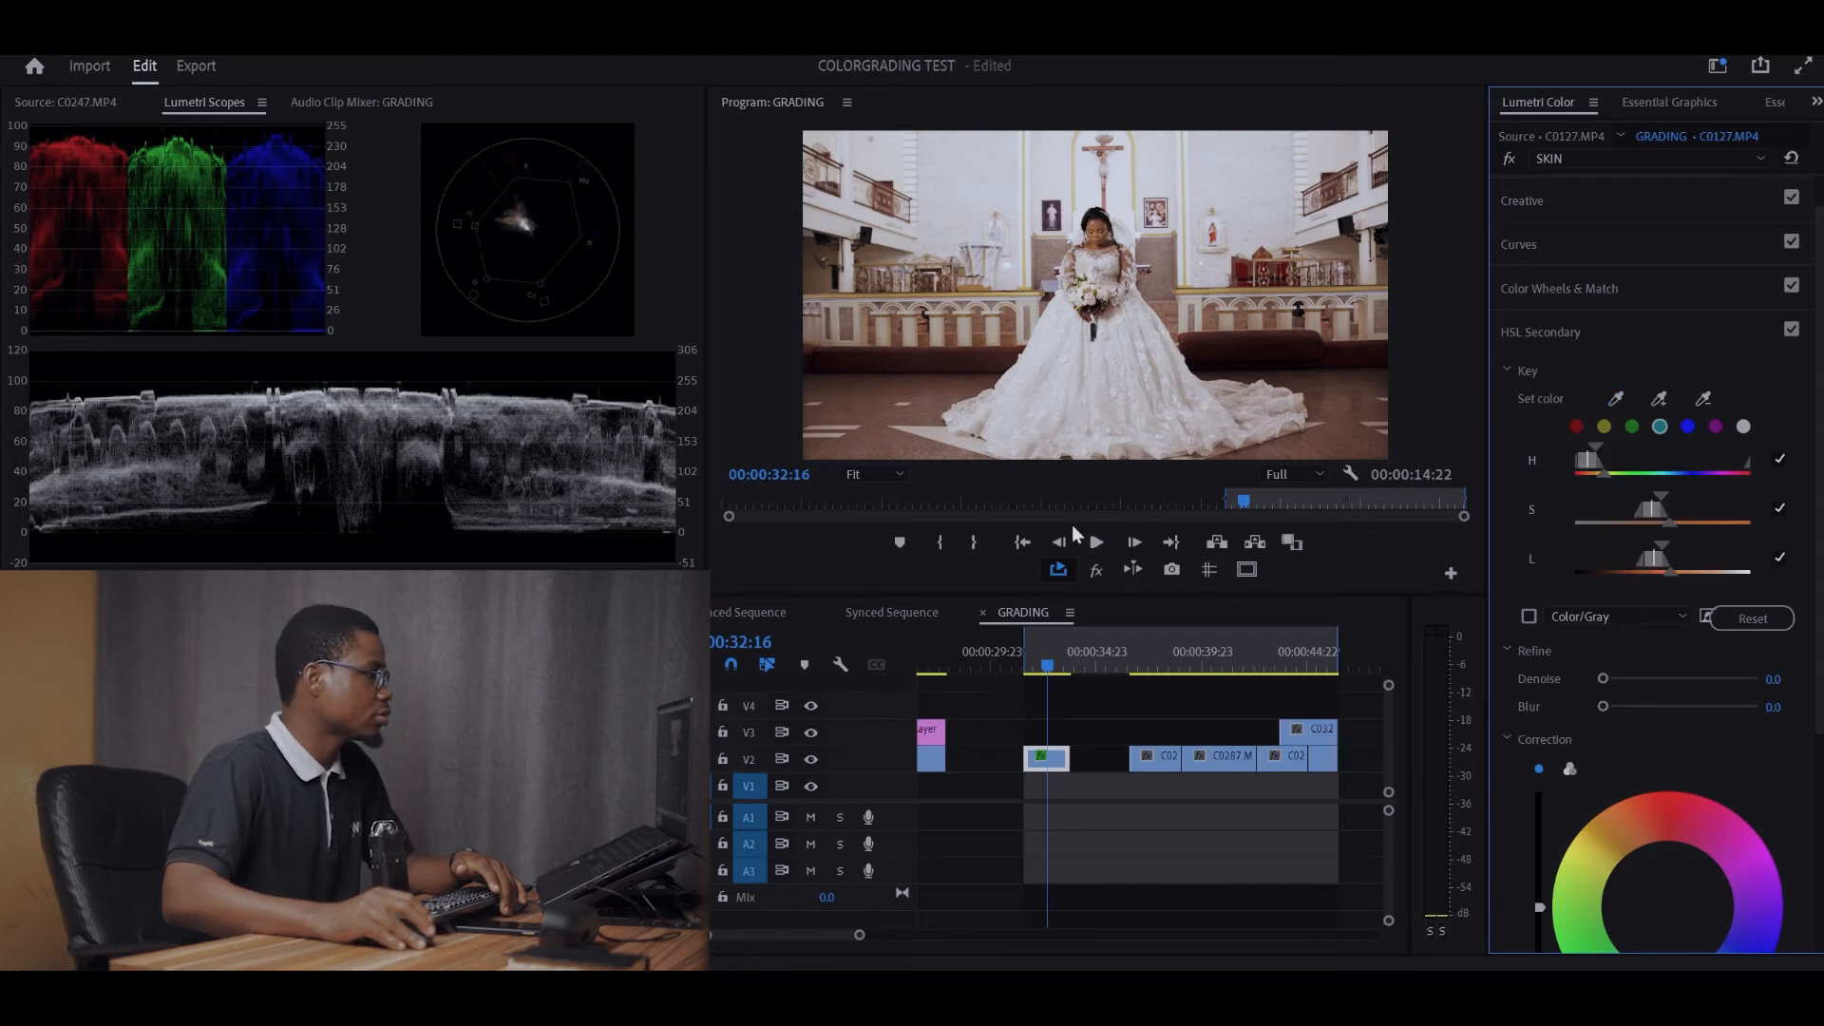
Preview the skin key as Color/Gray and widen its luminance, saturation and hue ranges.
{"action": "left_click", "coordinate": [1529, 617]}
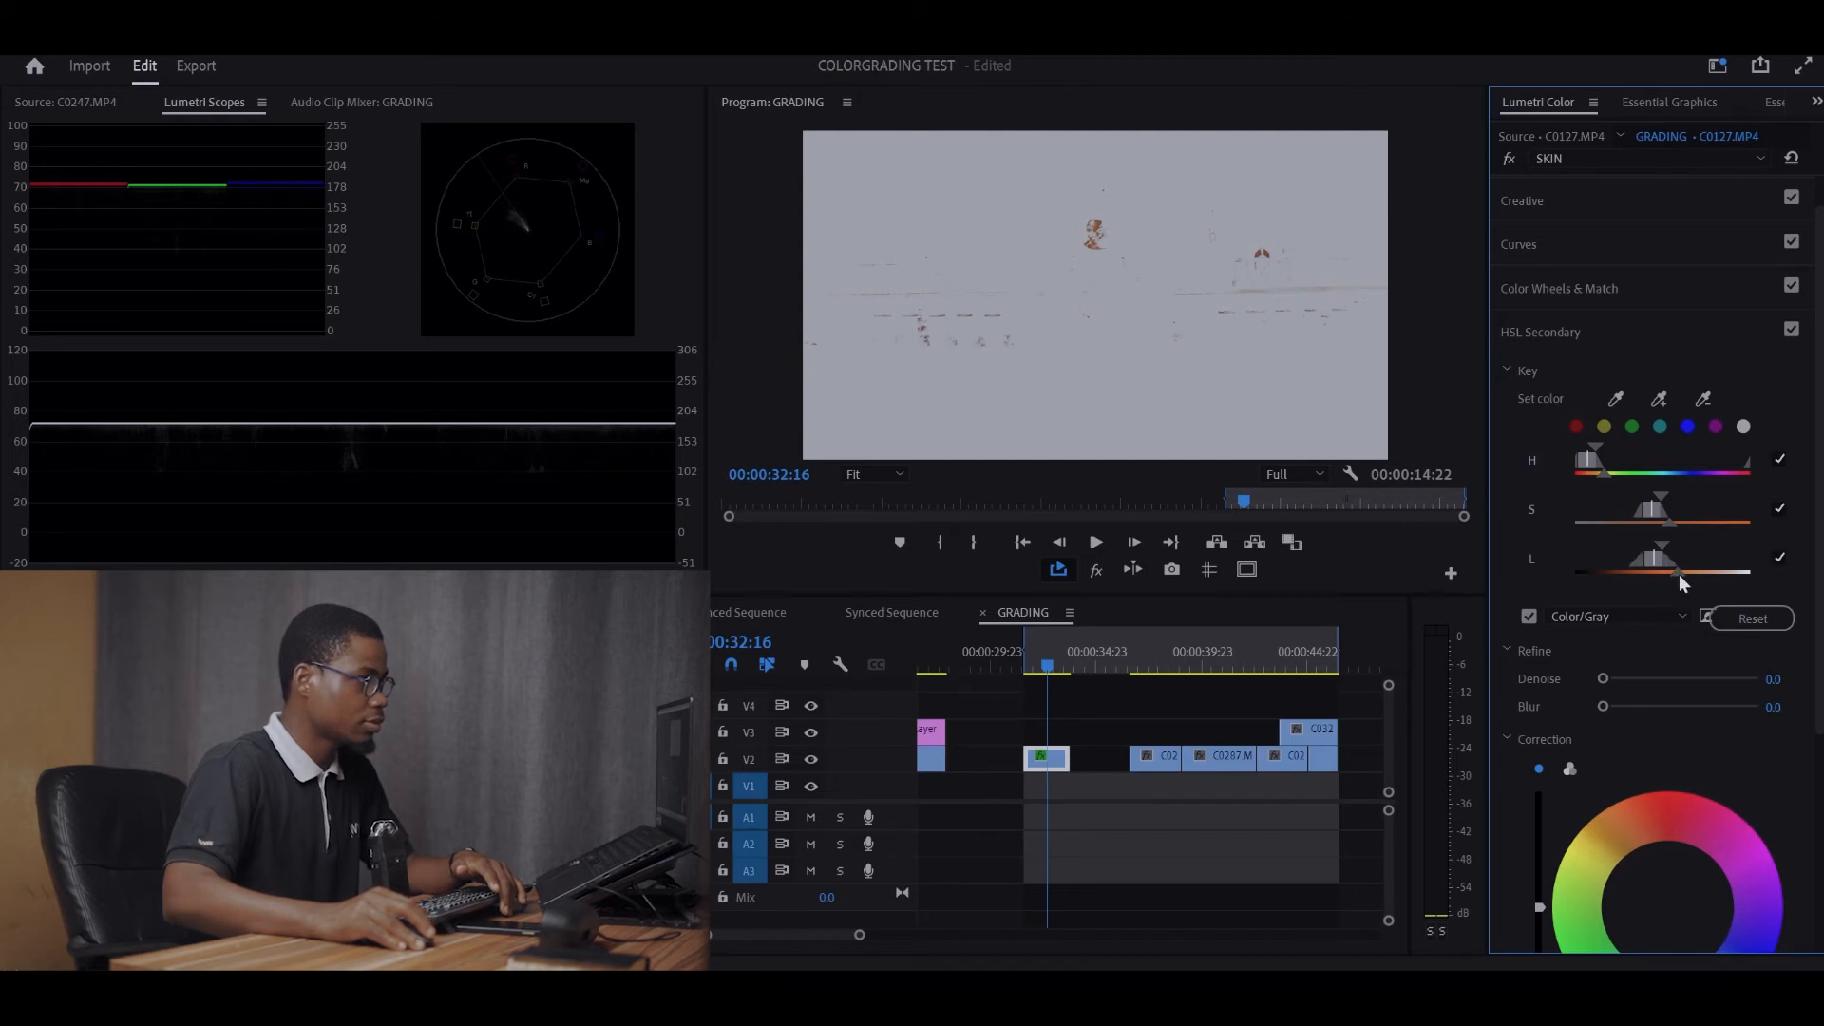
{"action": "left_click_drag", "start_coordinate": [1692, 574], "coordinate": [1702, 577]}
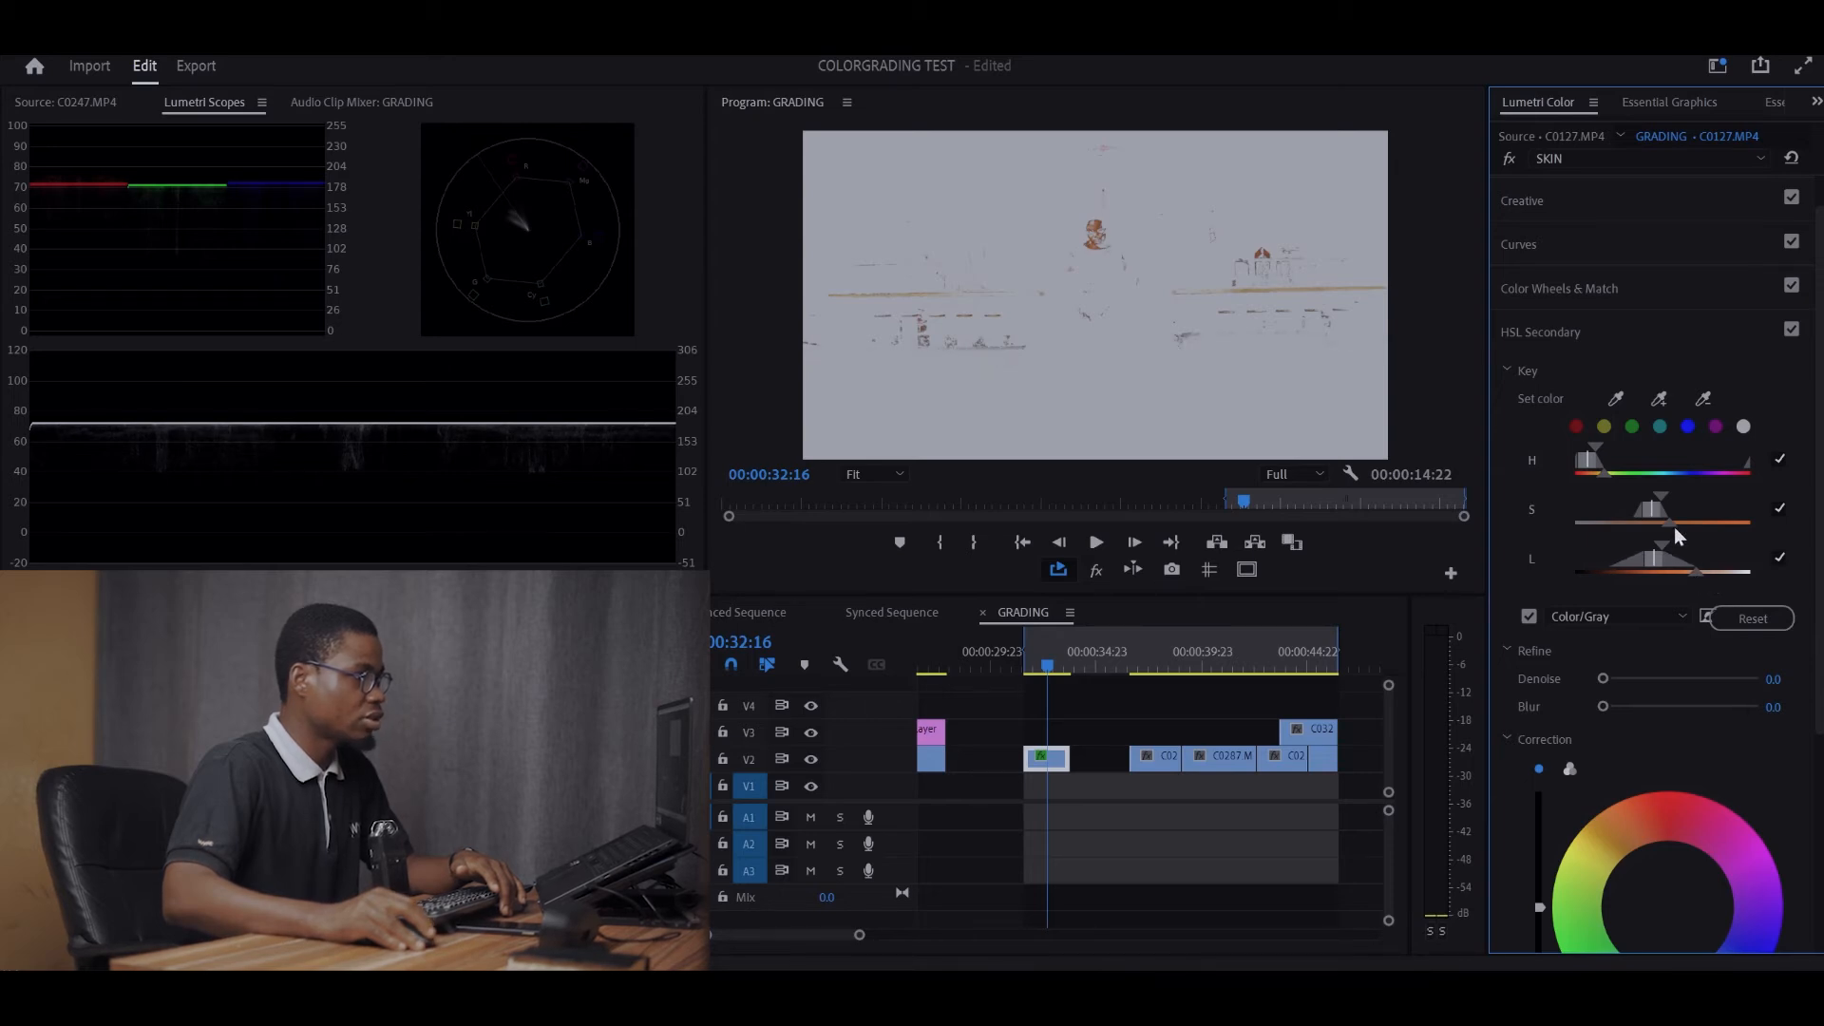
{"action": "left_click_drag", "start_coordinate": [1672, 525], "coordinate": [1663, 524]}
{"action": "left_click_drag", "start_coordinate": [1649, 511], "coordinate": [1643, 513]}
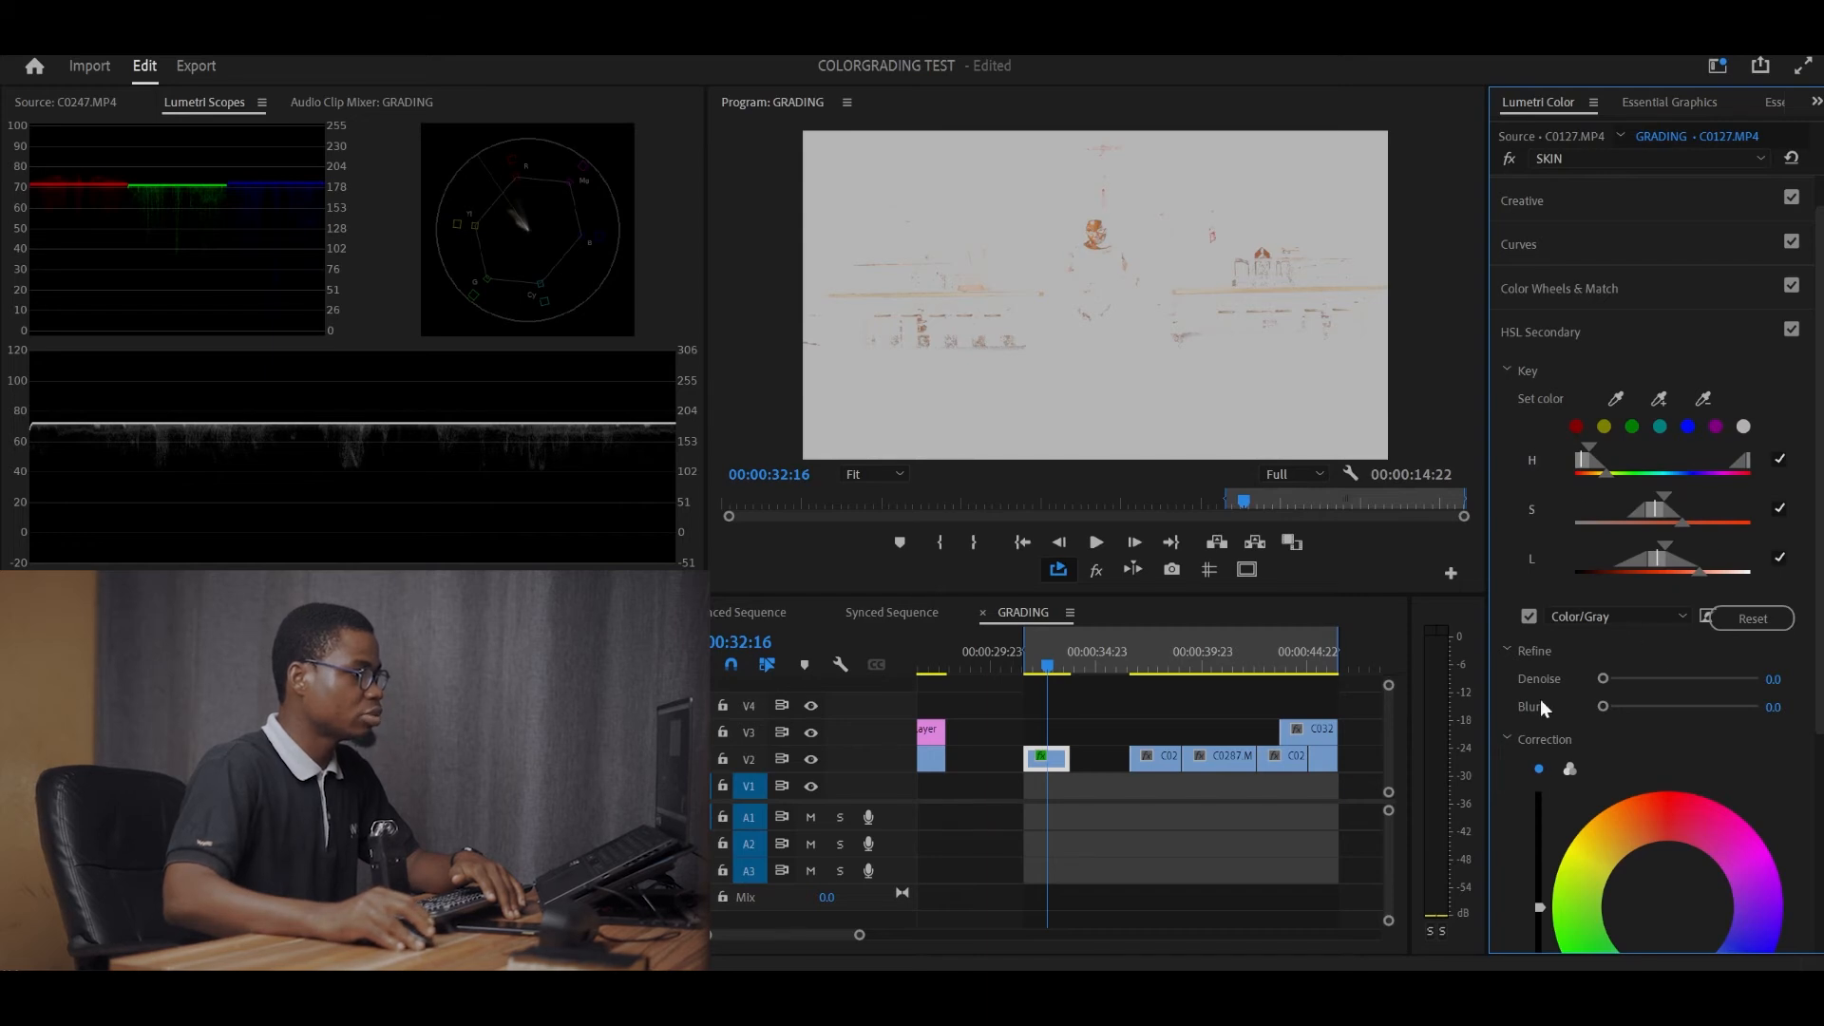
Set the skin key's denoise to 14.4 and blur to 0.8, and turn off the key preview.
{"action": "left_click_drag", "start_coordinate": [1600, 707], "coordinate": [1620, 676]}
{"action": "left_click", "coordinate": [1530, 617]}
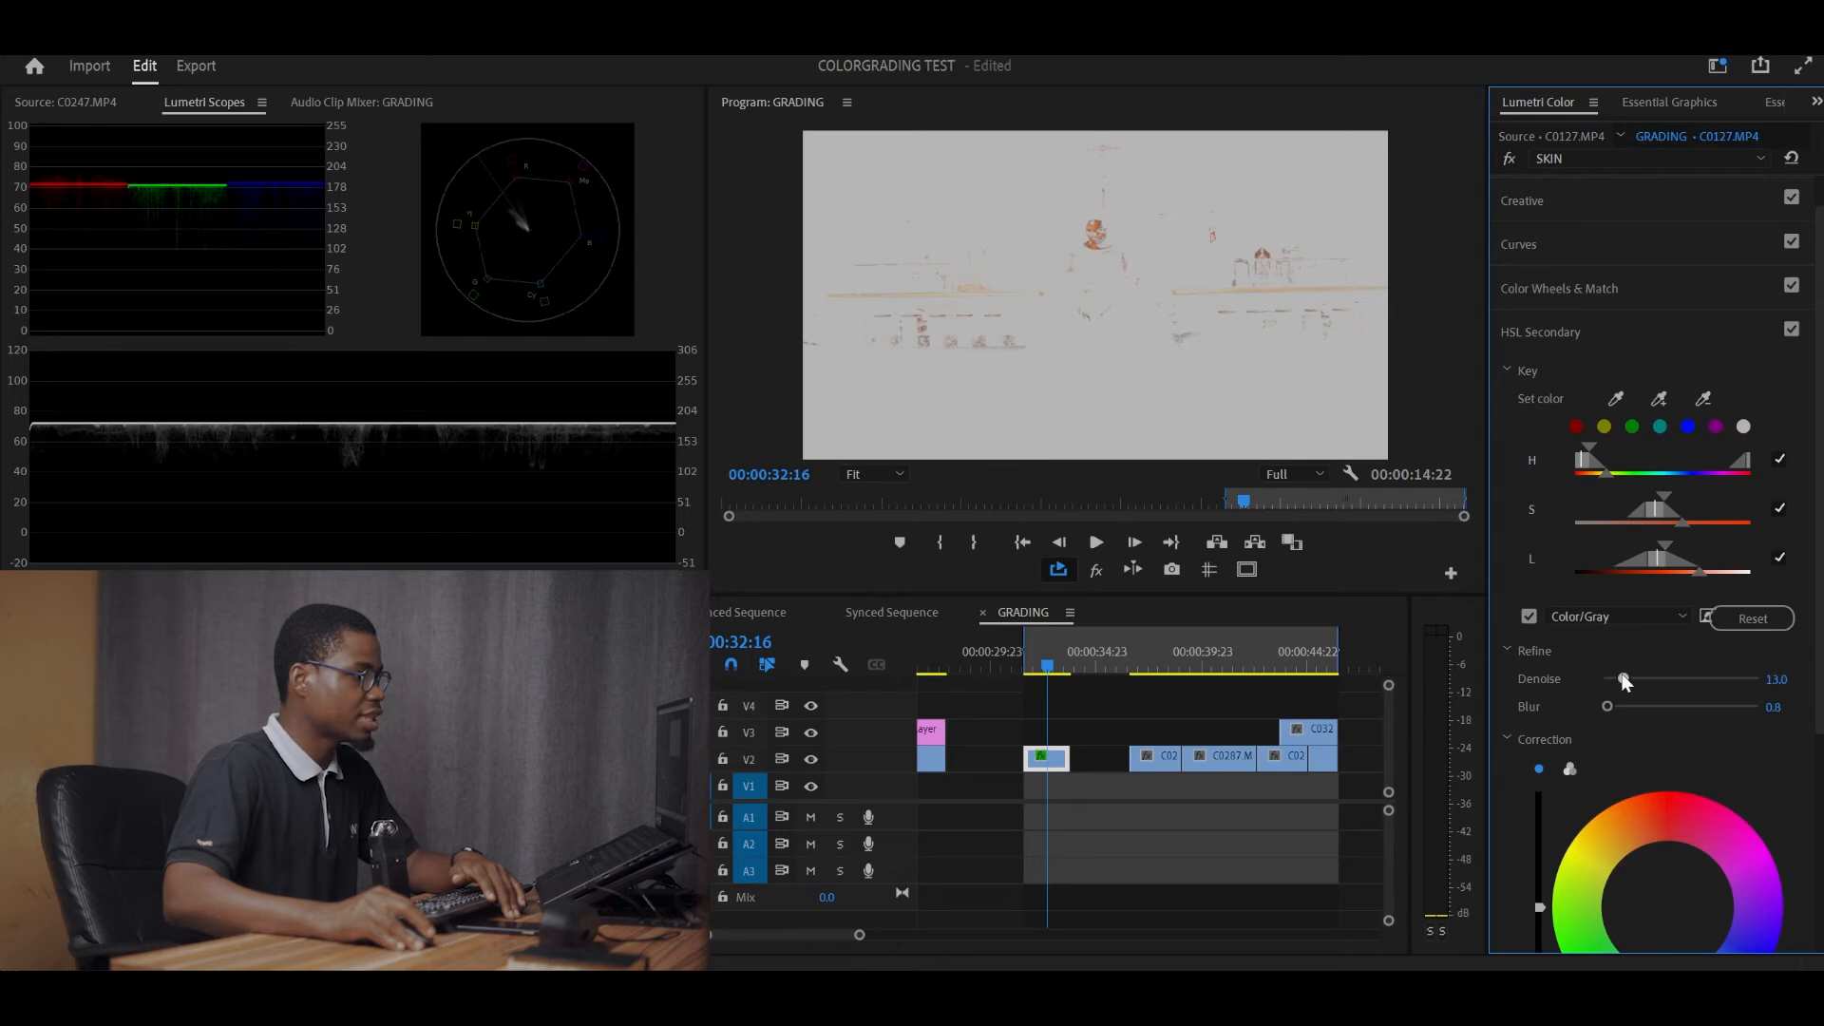
{"action": "left_click_drag", "start_coordinate": [1623, 674], "coordinate": [1623, 674]}
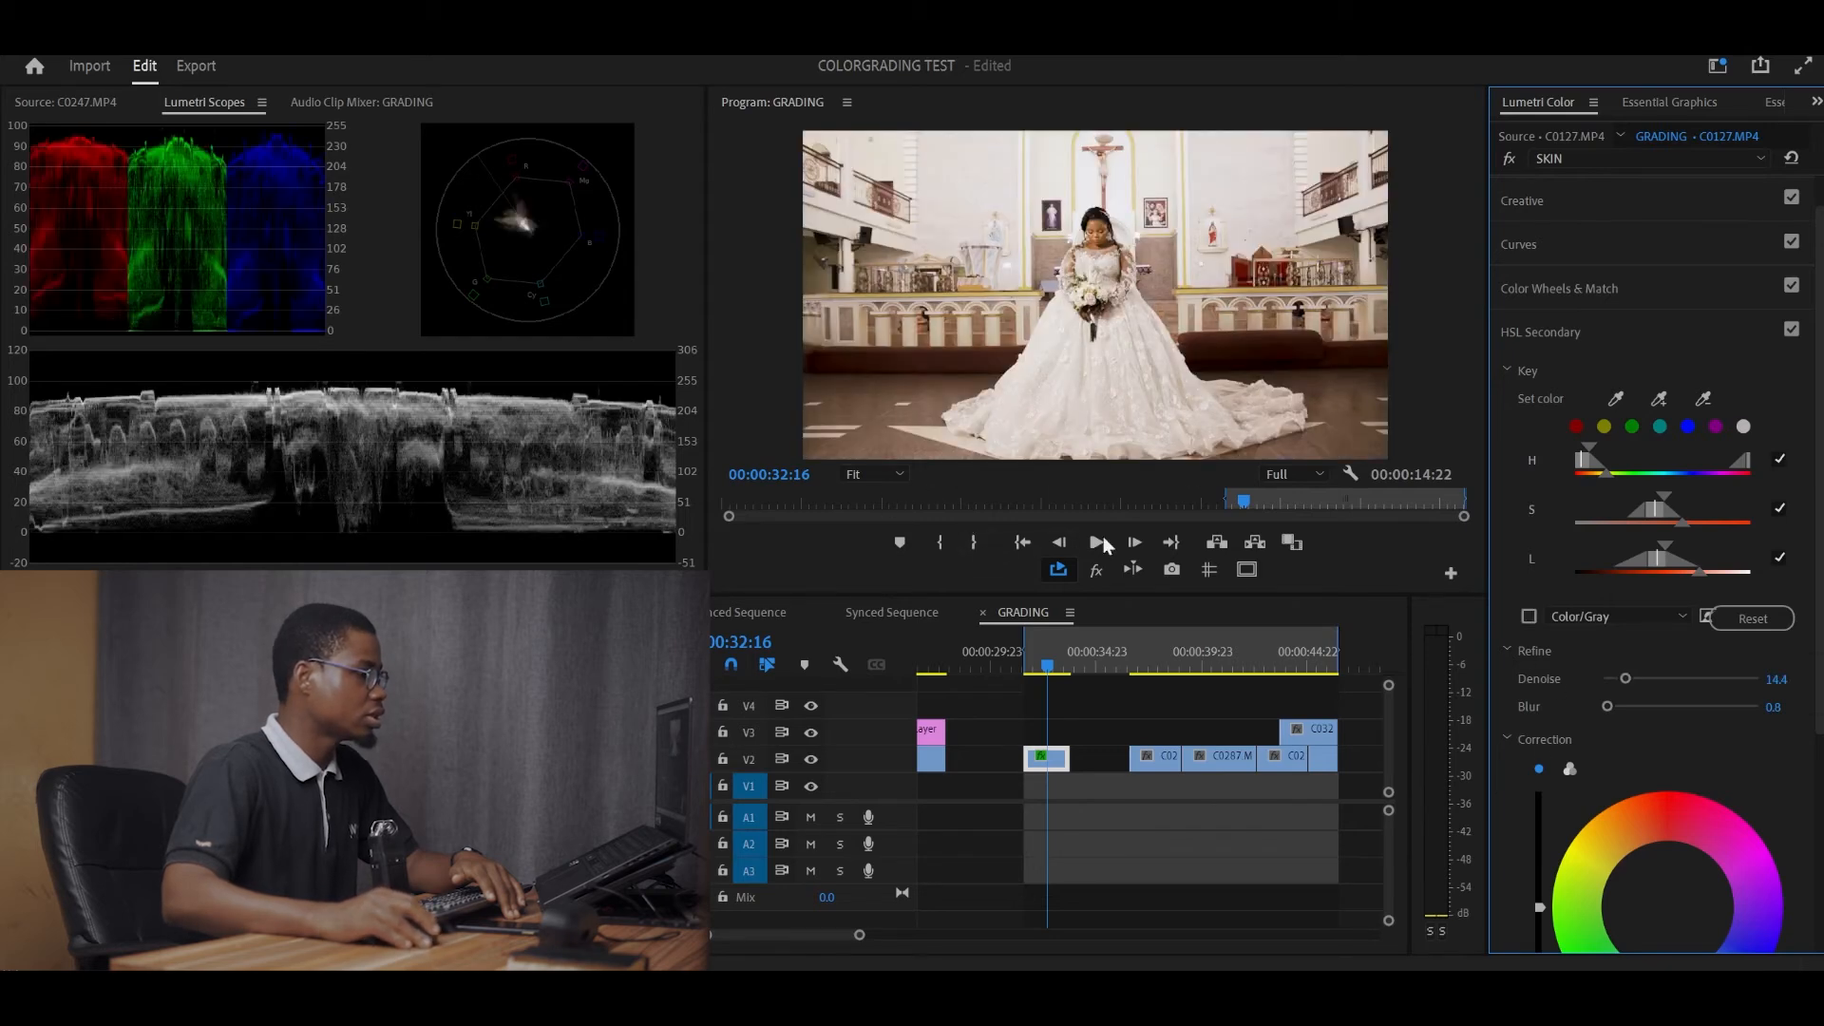
Push the keyed skin toward orange-red with the HSL Secondary correction wheel and switch to the three-way wheels.
{"action": "scroll", "coordinate": [1746, 752], "scroll_direction": "down", "scroll_amount": 1}
{"action": "scroll", "coordinate": [1745, 745], "scroll_direction": "down", "scroll_amount": 5}
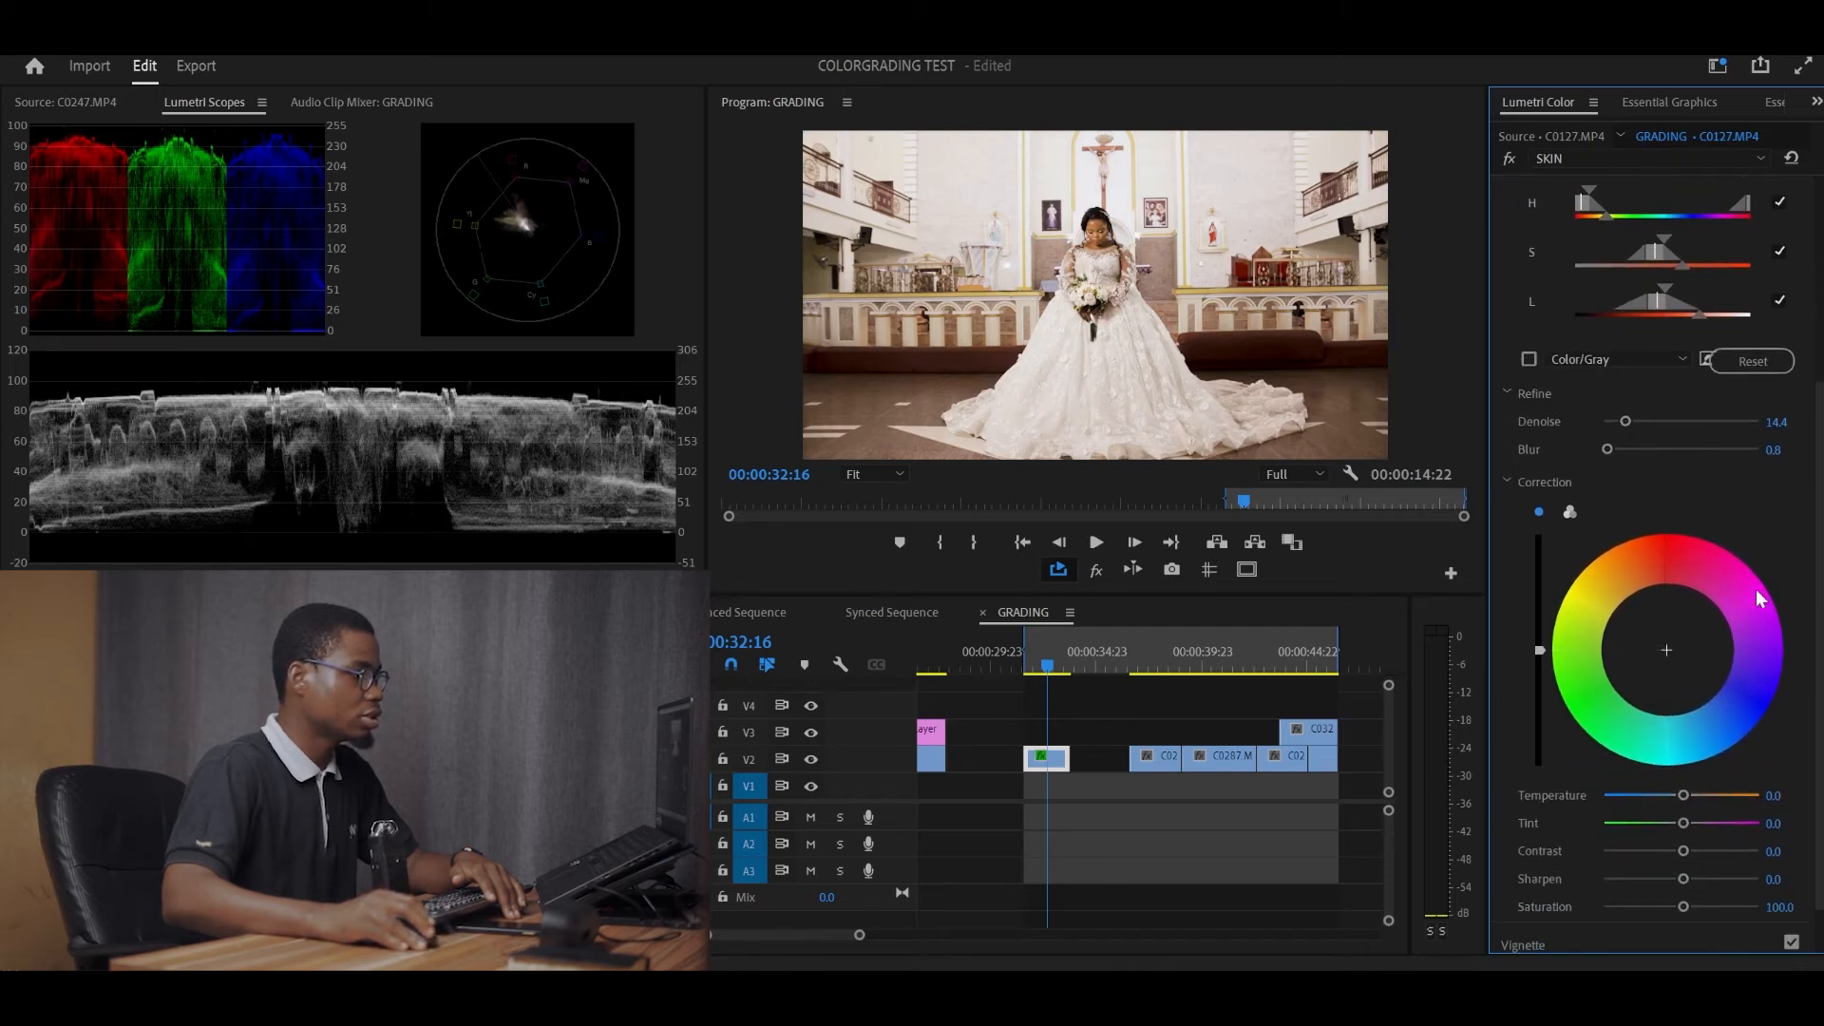
{"action": "scroll", "coordinate": [1683, 670], "scroll_direction": "down", "scroll_amount": 1}
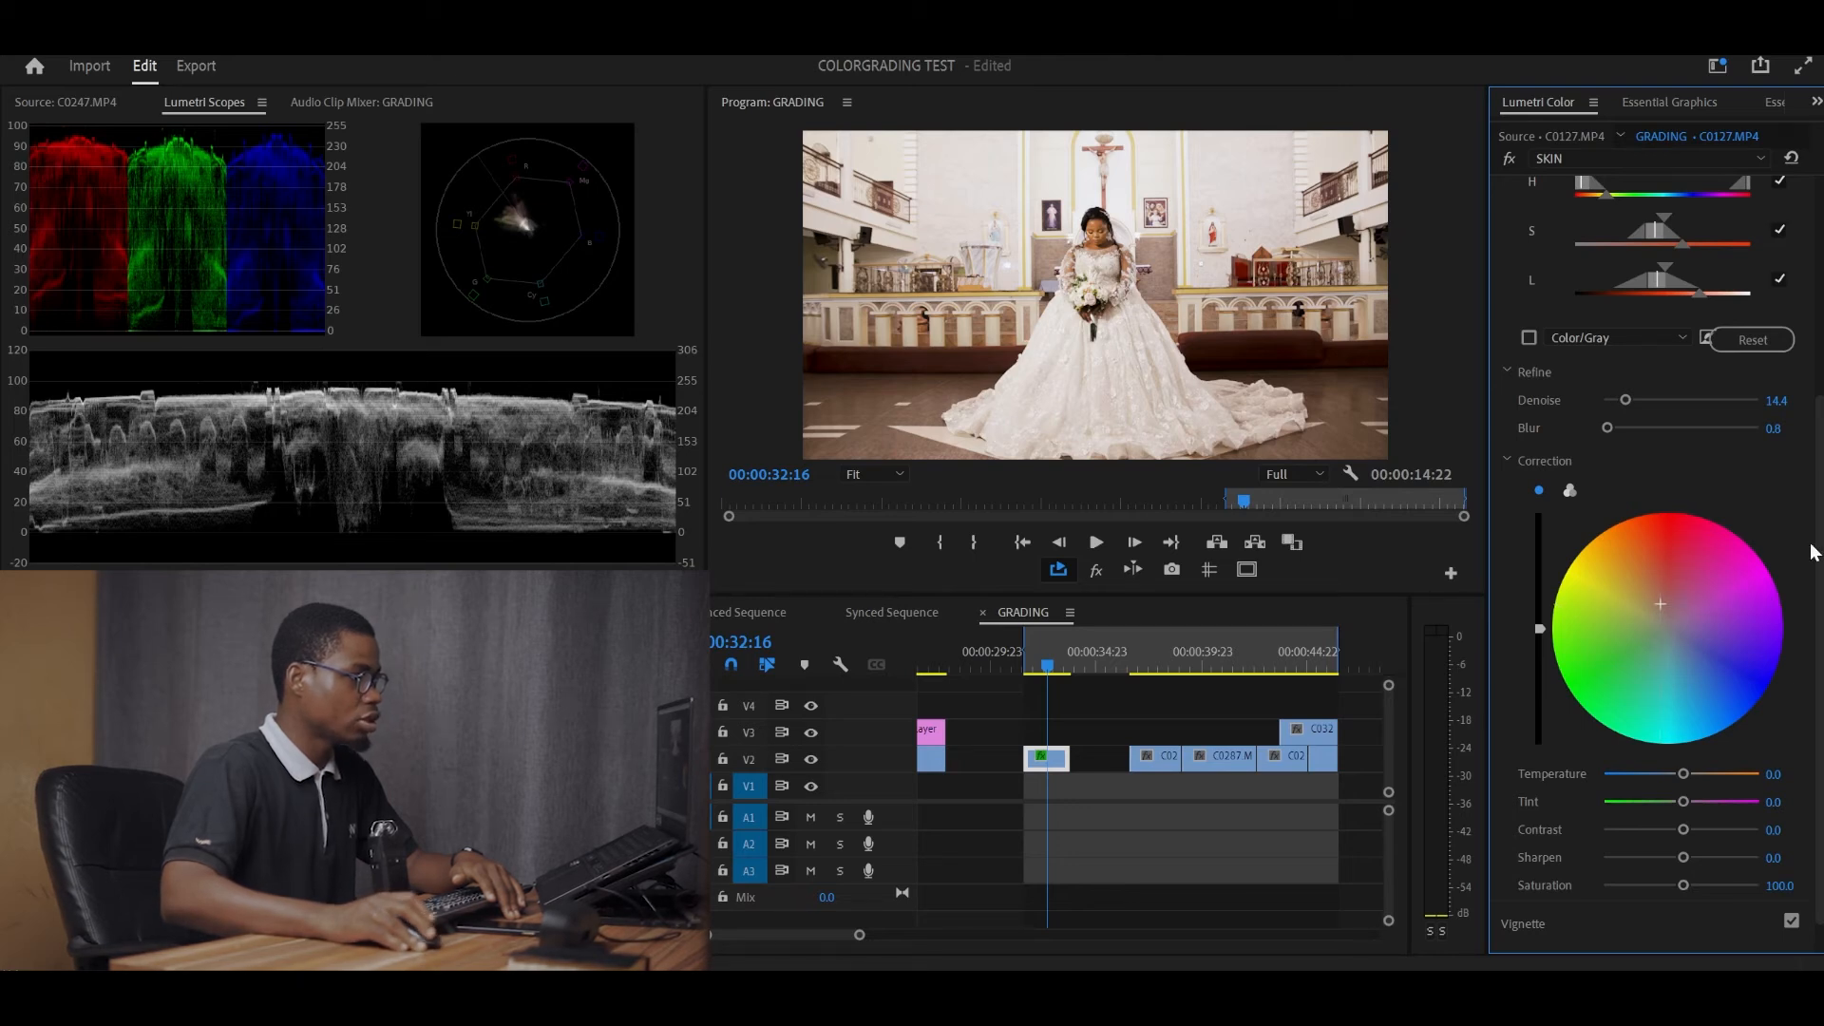
{"action": "scroll", "coordinate": [1775, 509], "scroll_direction": "down", "scroll_amount": 1}
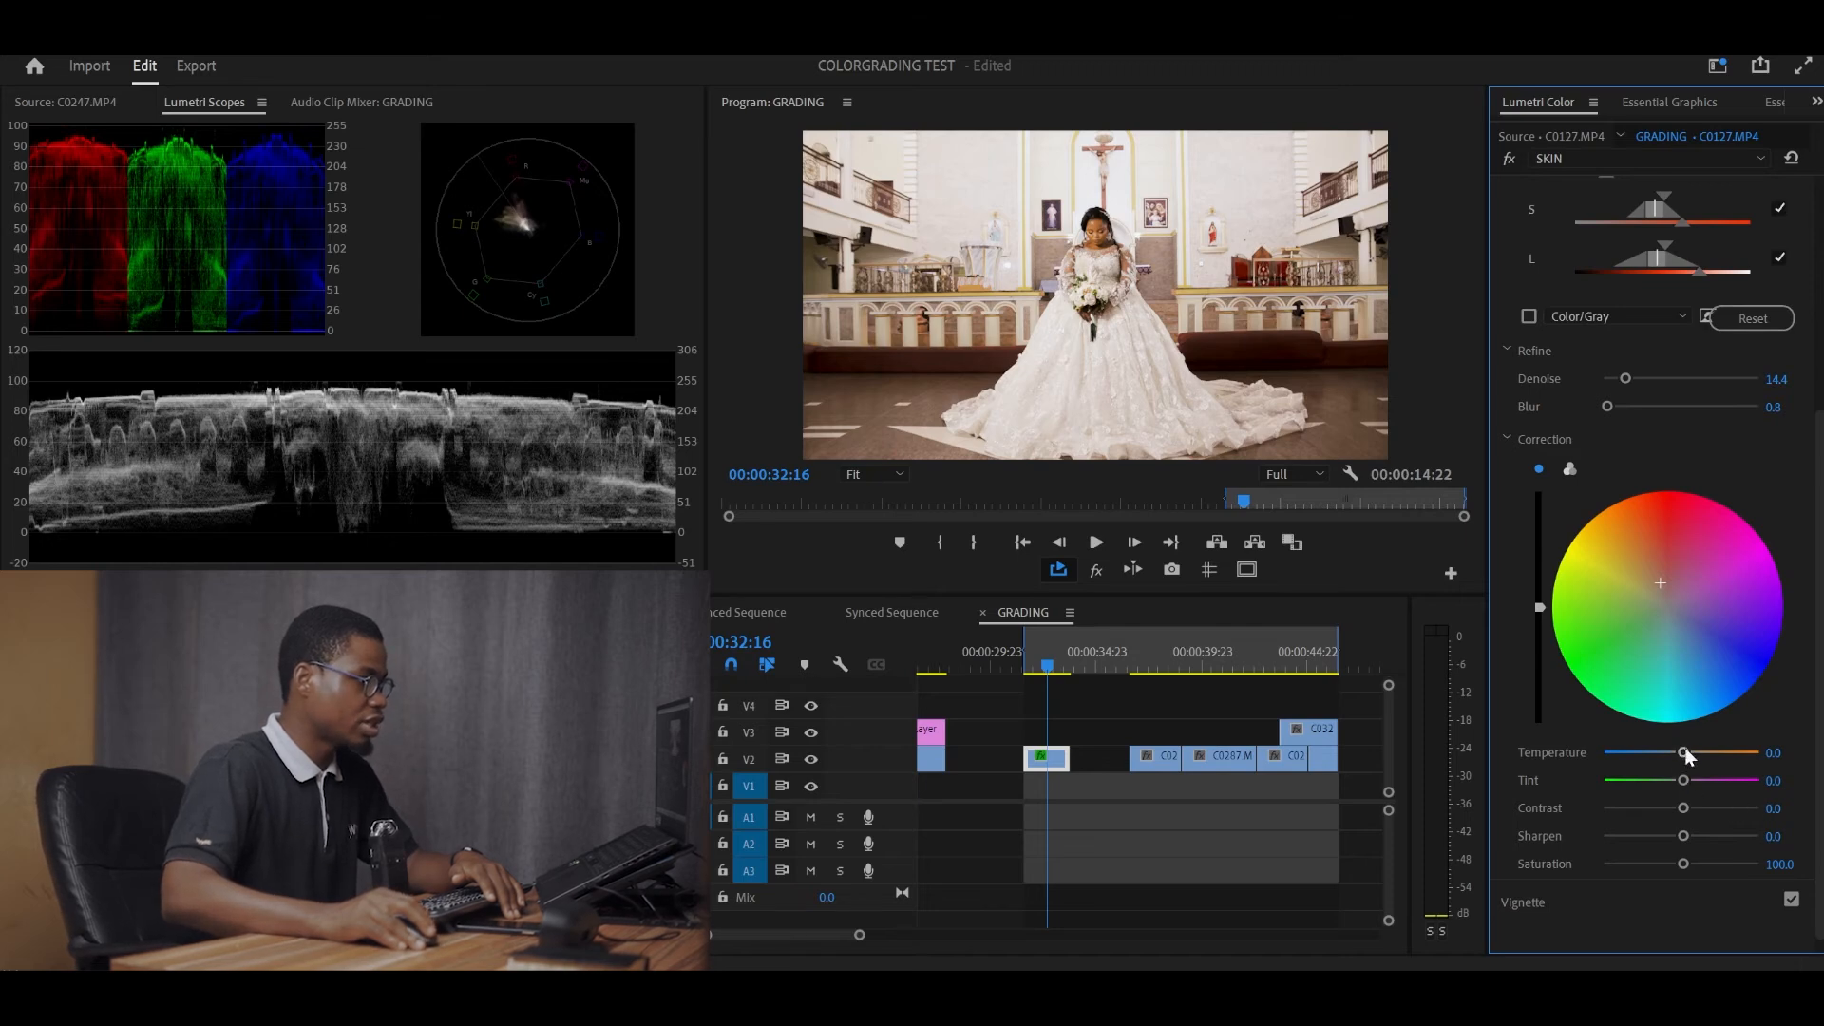
{"action": "left_click", "coordinate": [1569, 470]}
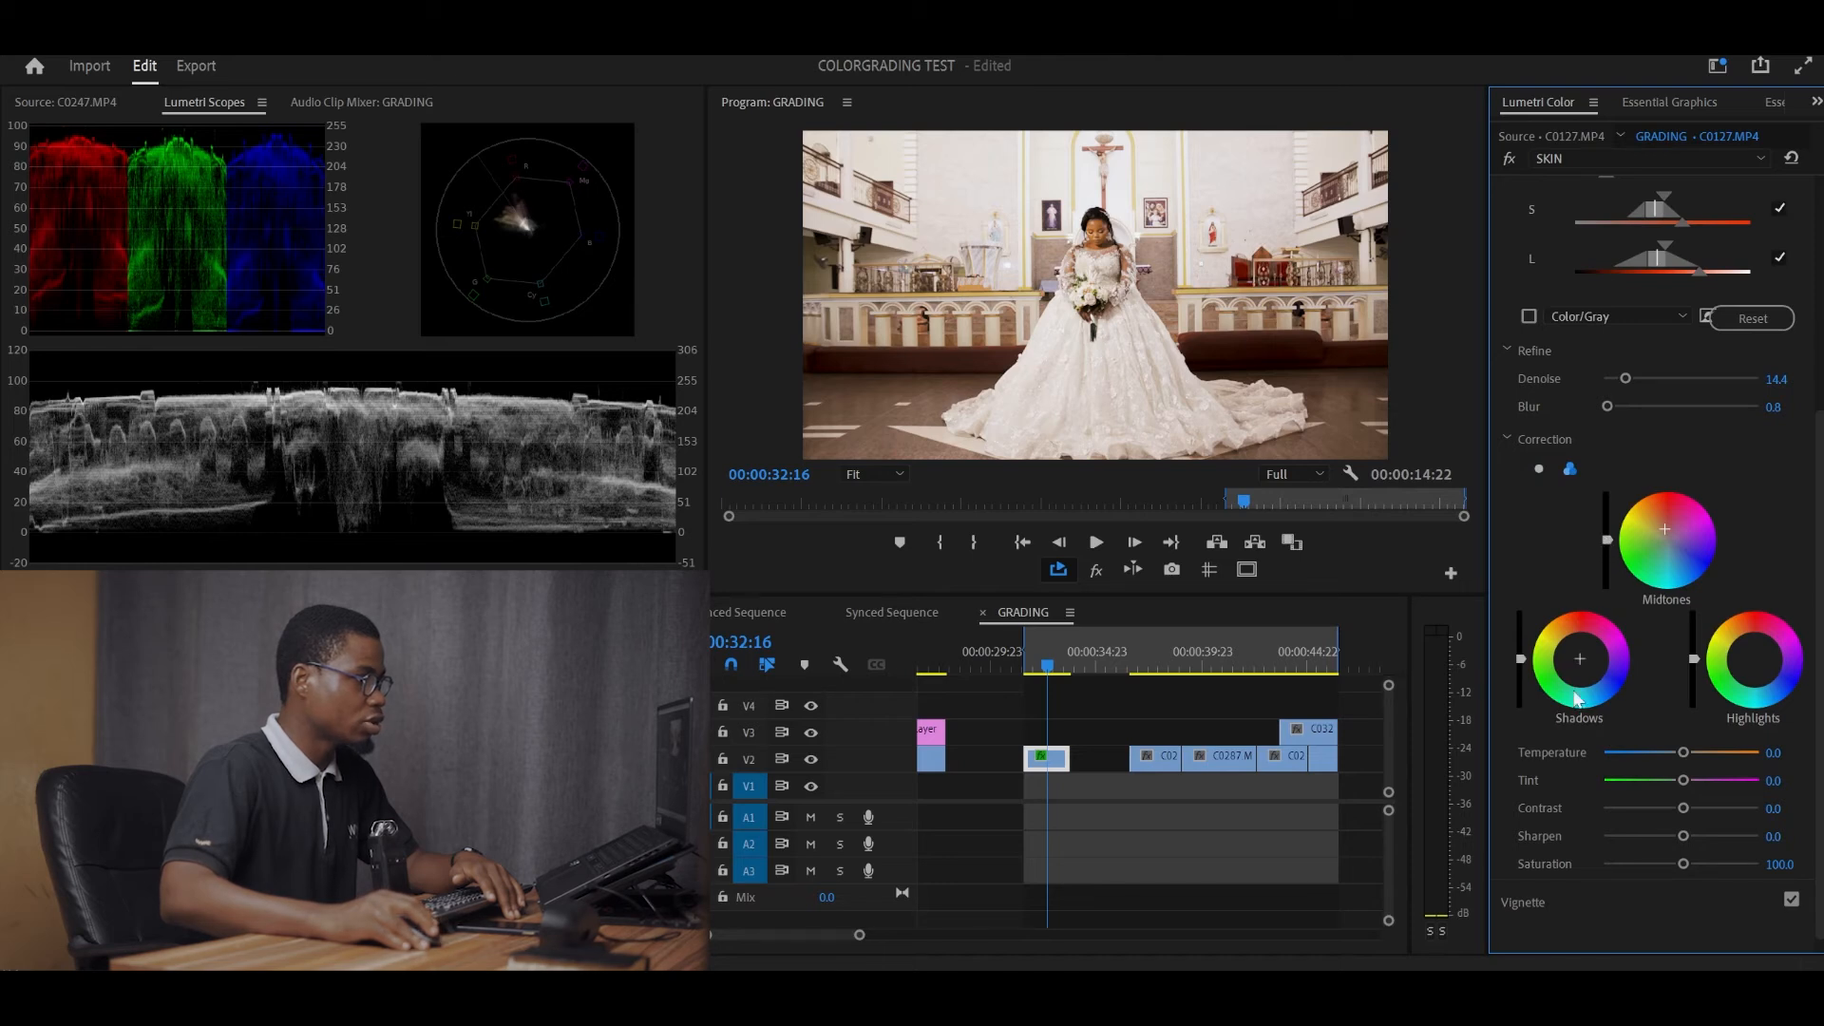
{"action": "left_click", "coordinate": [1540, 469]}
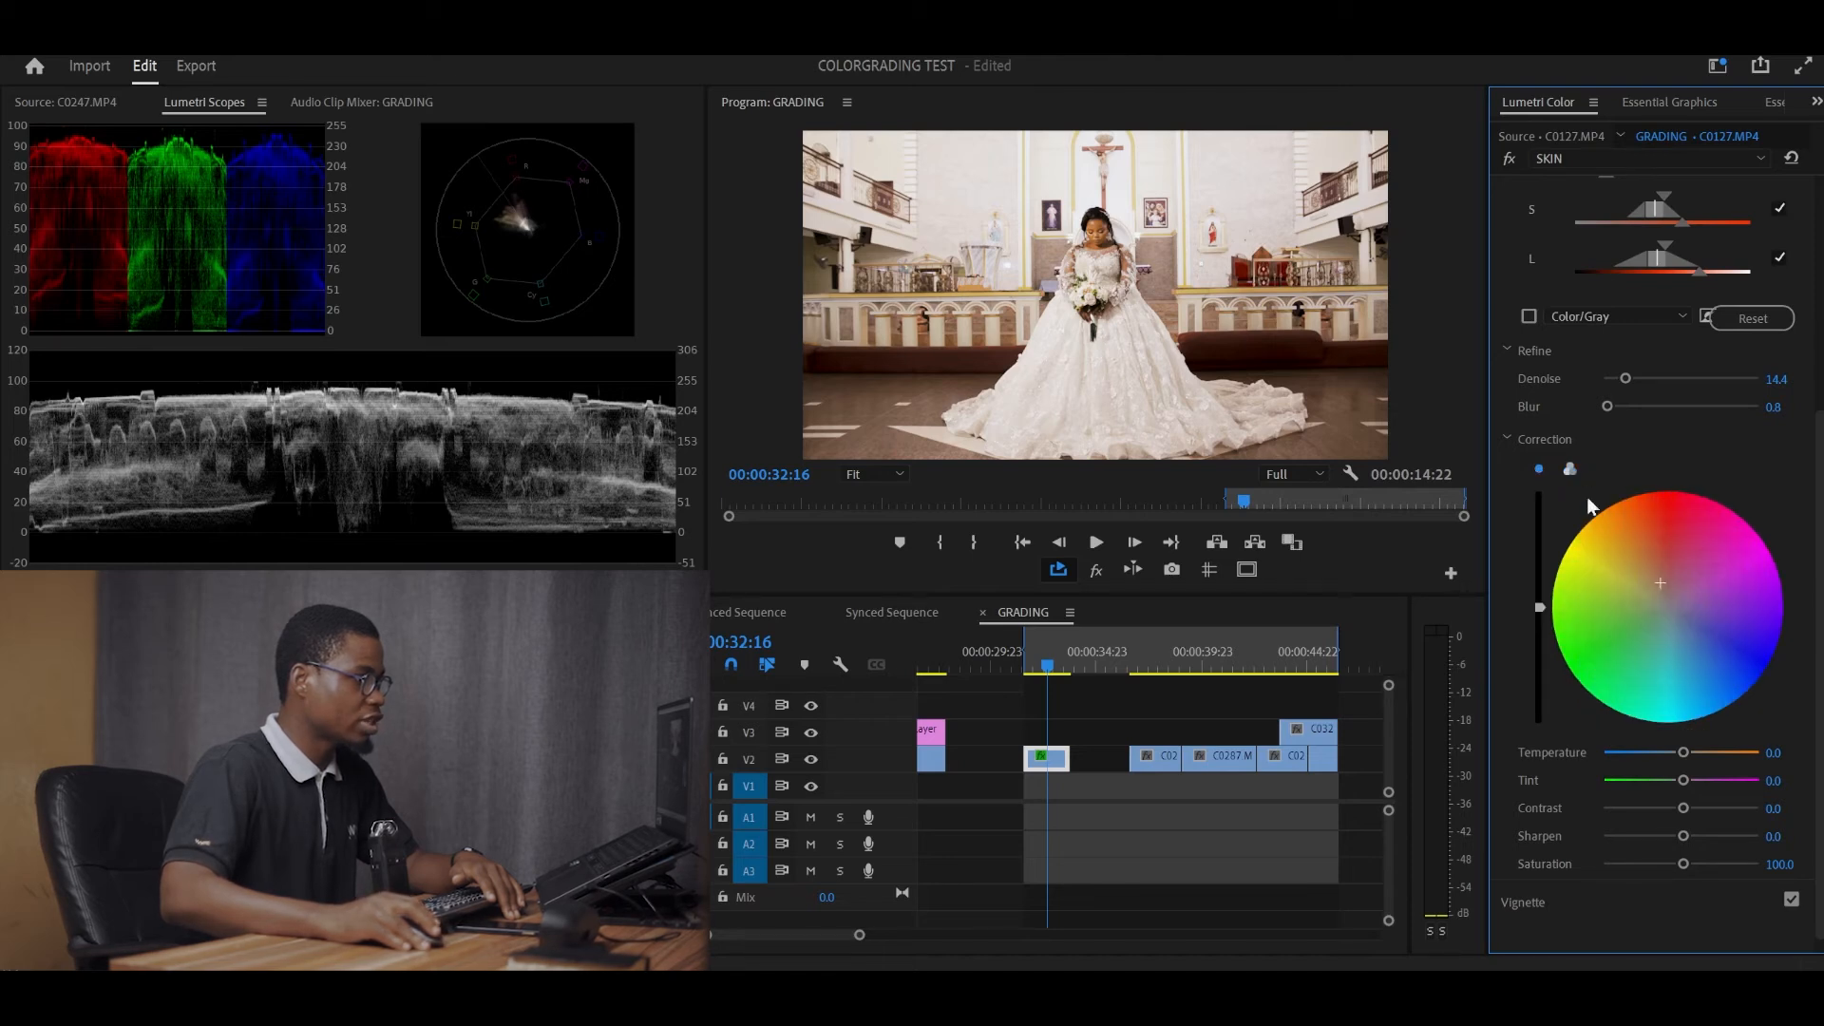
{"action": "left_click", "coordinate": [1569, 468]}
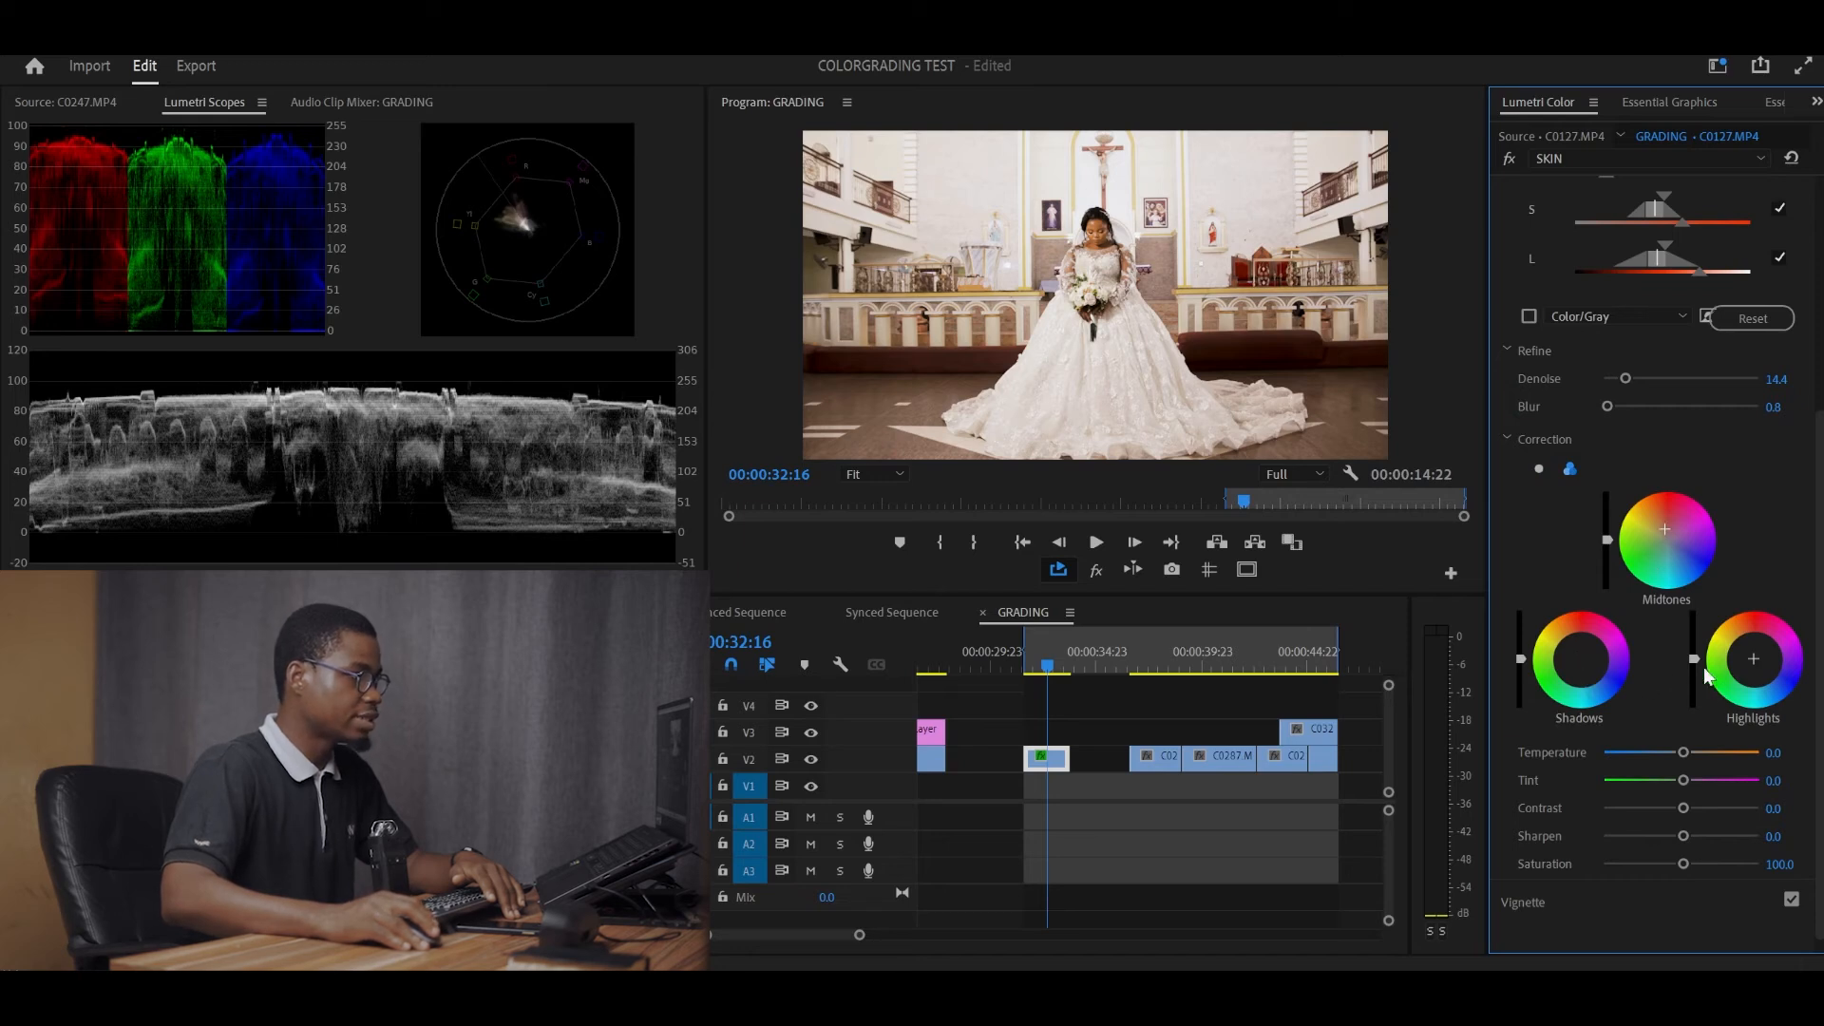
Use the three-way wheels to slightly raise the keyed midtones, lower the shadows and raise the highlights.
{"action": "left_click_drag", "start_coordinate": [1607, 539], "coordinate": [1606, 546]}
{"action": "left_click", "coordinate": [875, 475]}
{"action": "left_click", "coordinate": [887, 602]}
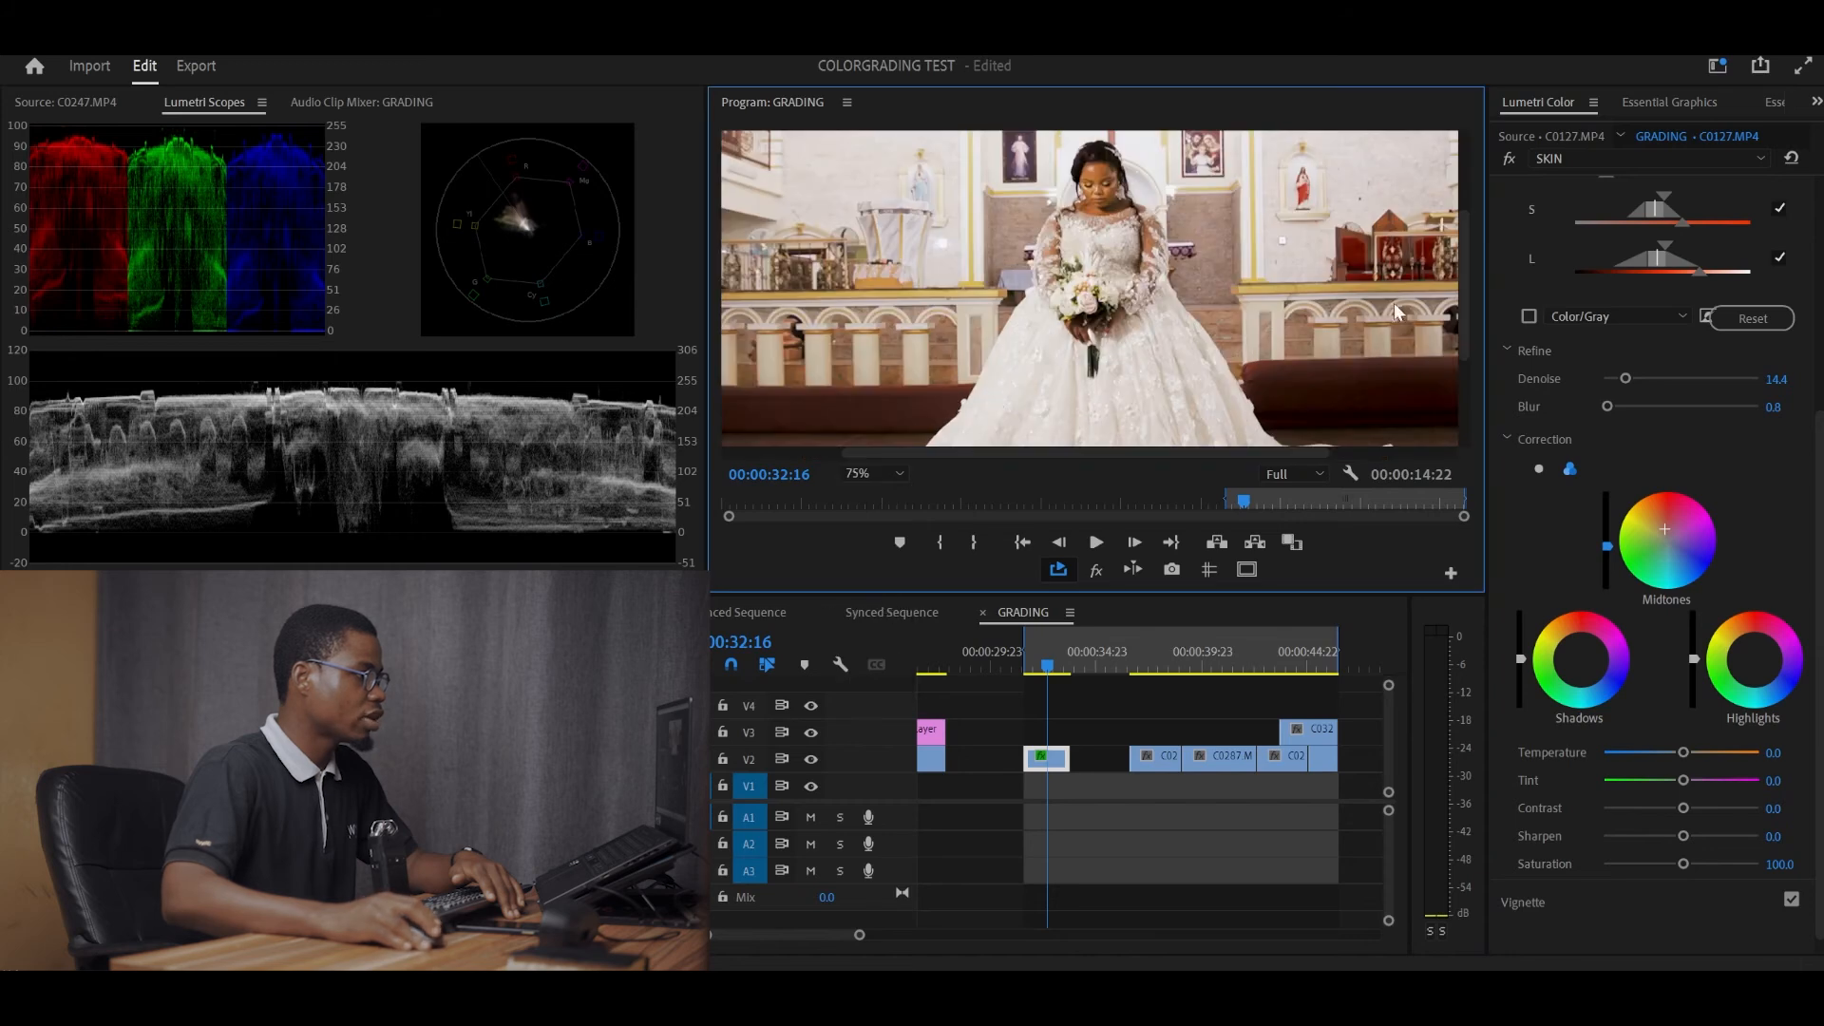
{"action": "left_click_drag", "start_coordinate": [1465, 295], "coordinate": [1462, 252]}
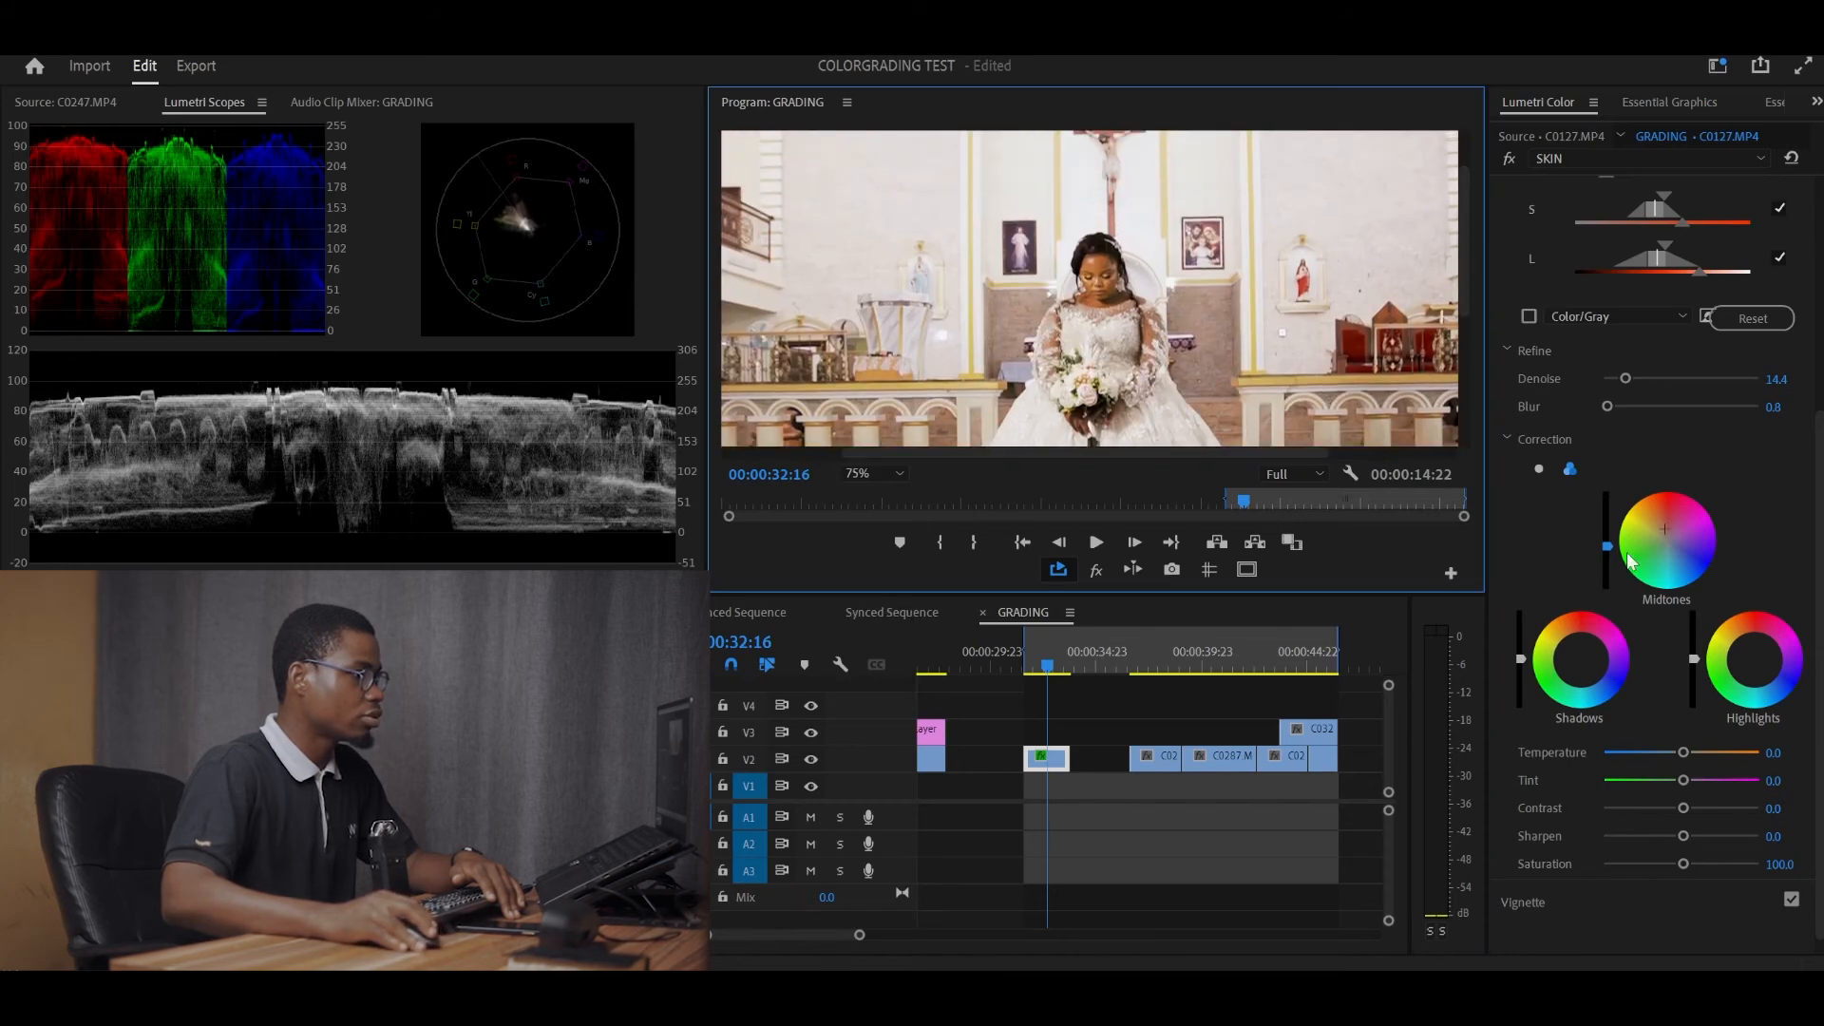
{"action": "left_click_drag", "start_coordinate": [1605, 549], "coordinate": [1606, 536]}
{"action": "left_click_drag", "start_coordinate": [1521, 658], "coordinate": [1520, 649]}
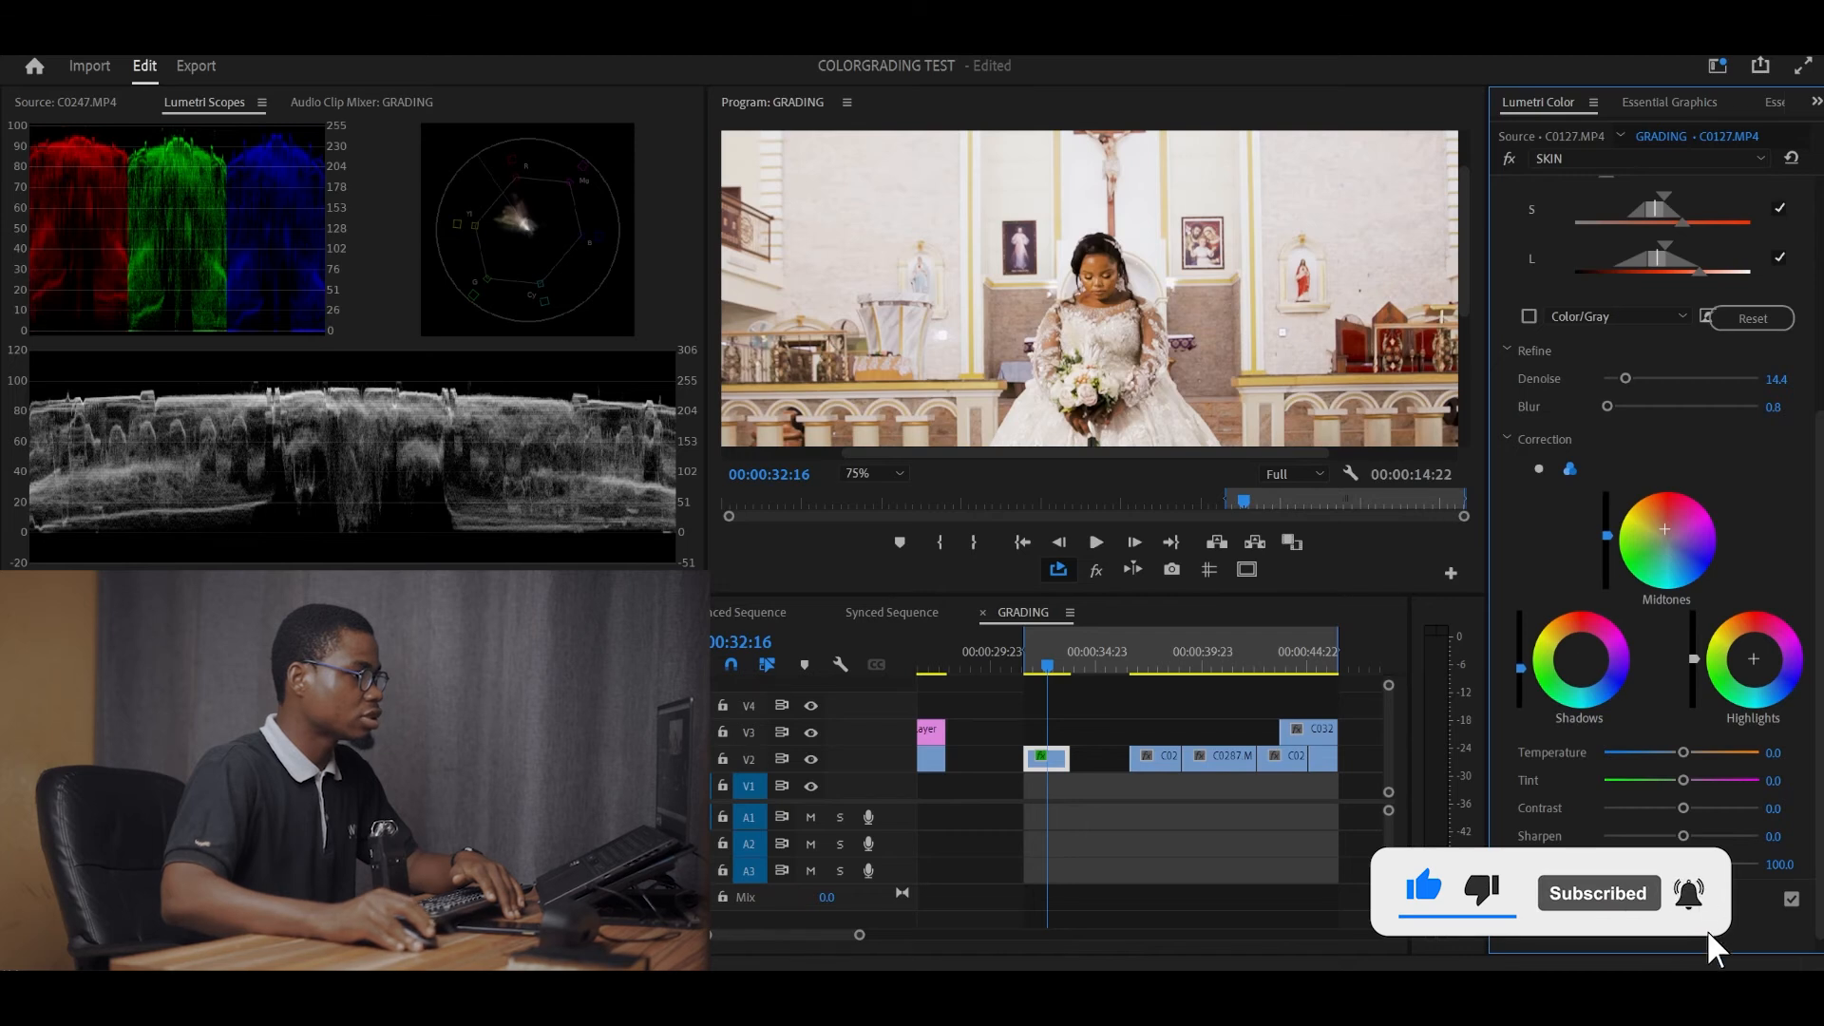
{"action": "left_click_drag", "start_coordinate": [1694, 659], "coordinate": [1693, 648]}
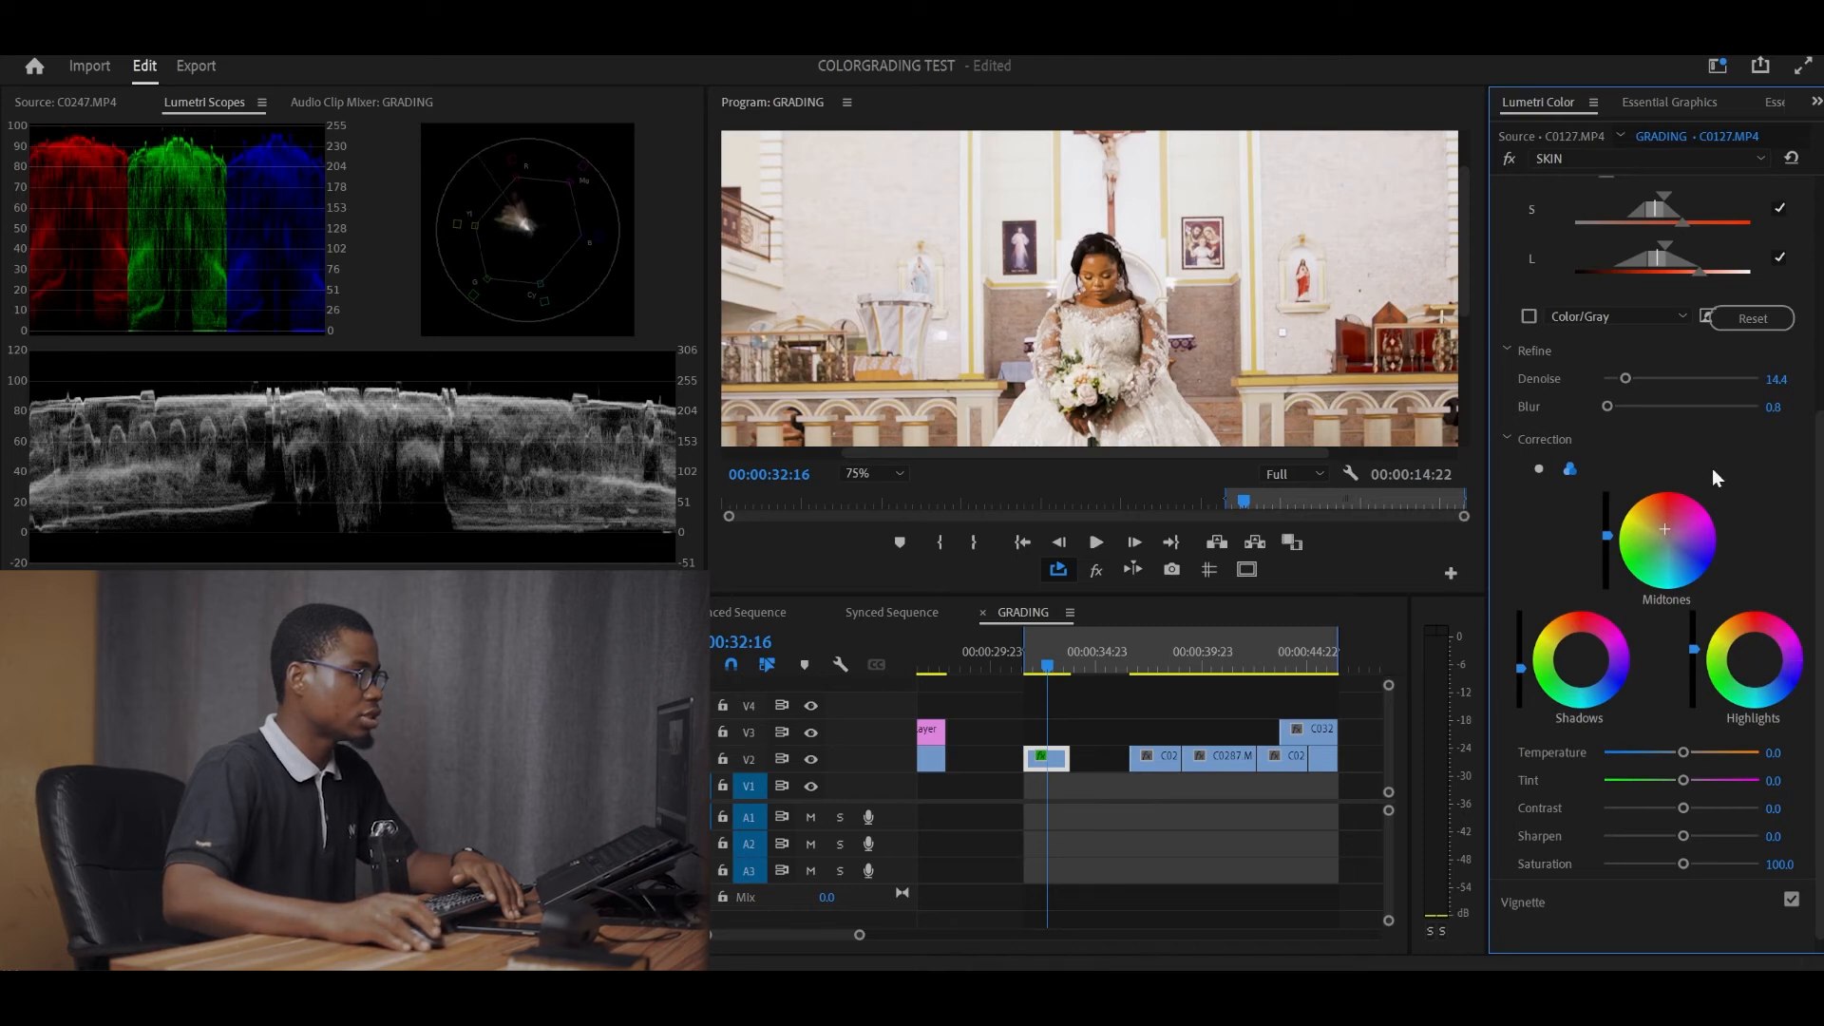
{"action": "left_click", "coordinate": [1507, 438]}
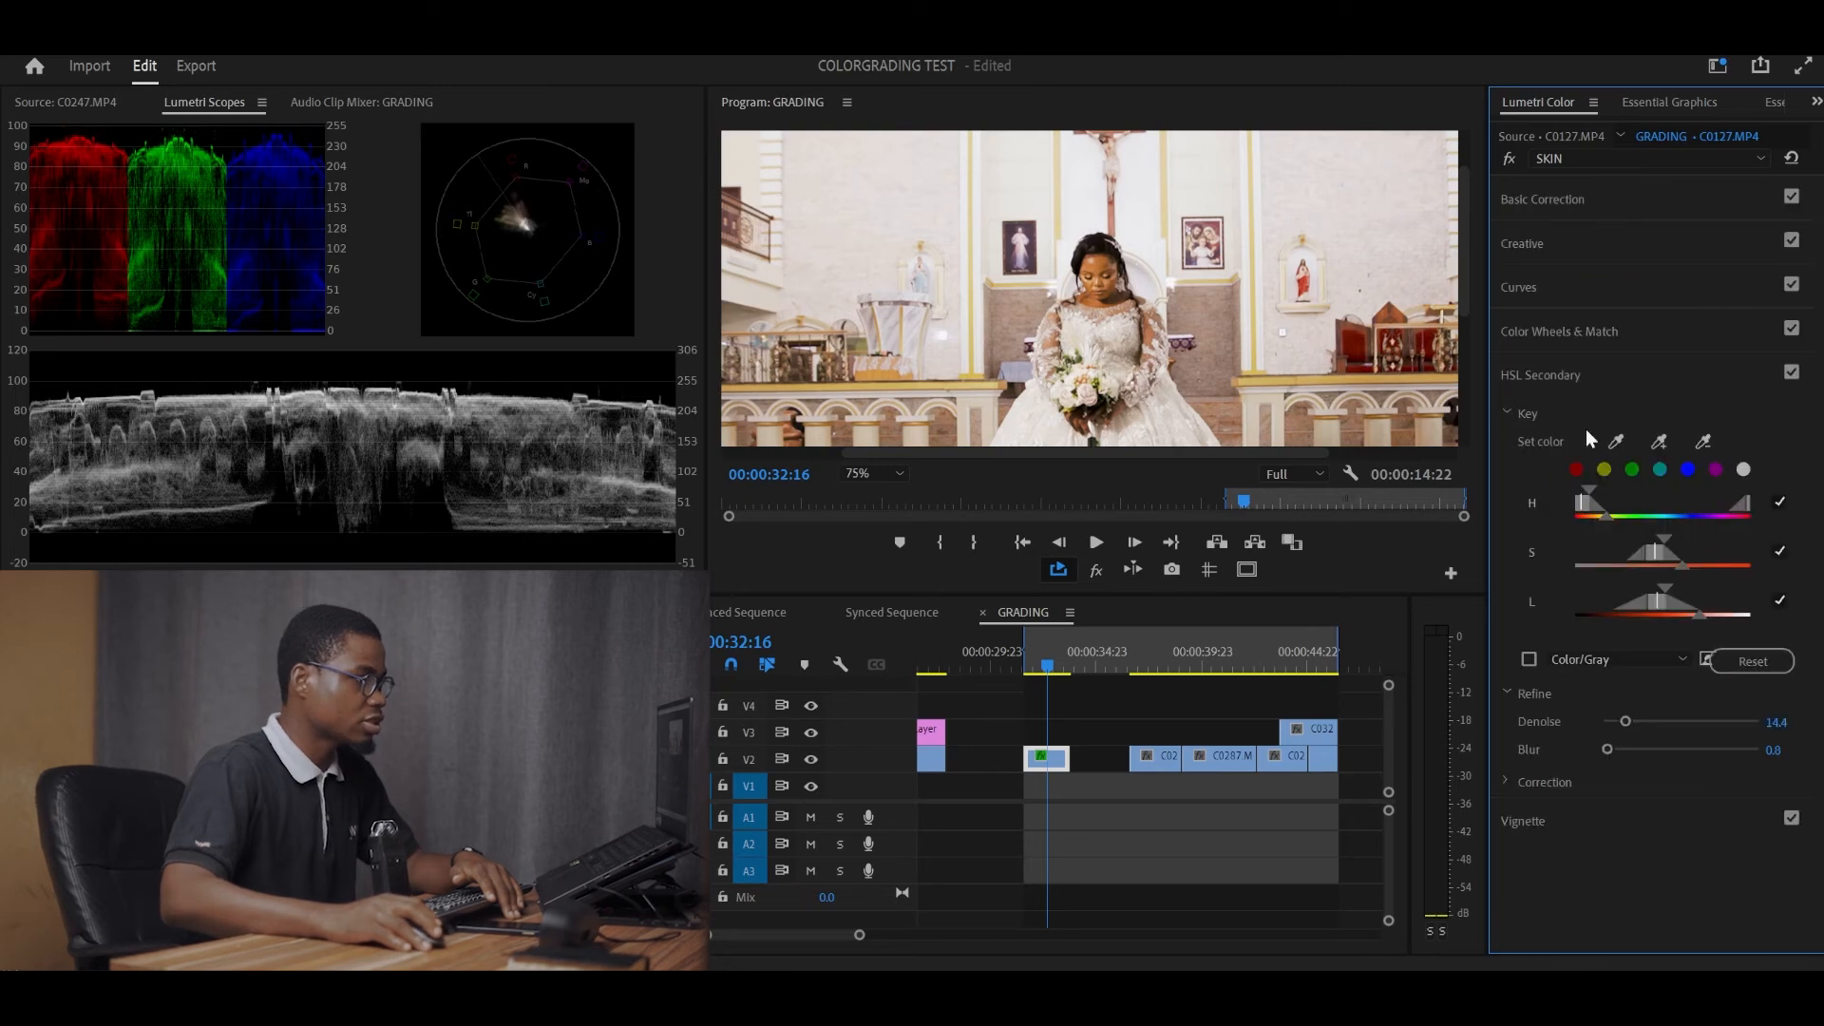
{"action": "left_click", "coordinate": [1508, 413]}
{"action": "left_click", "coordinate": [1507, 413]}
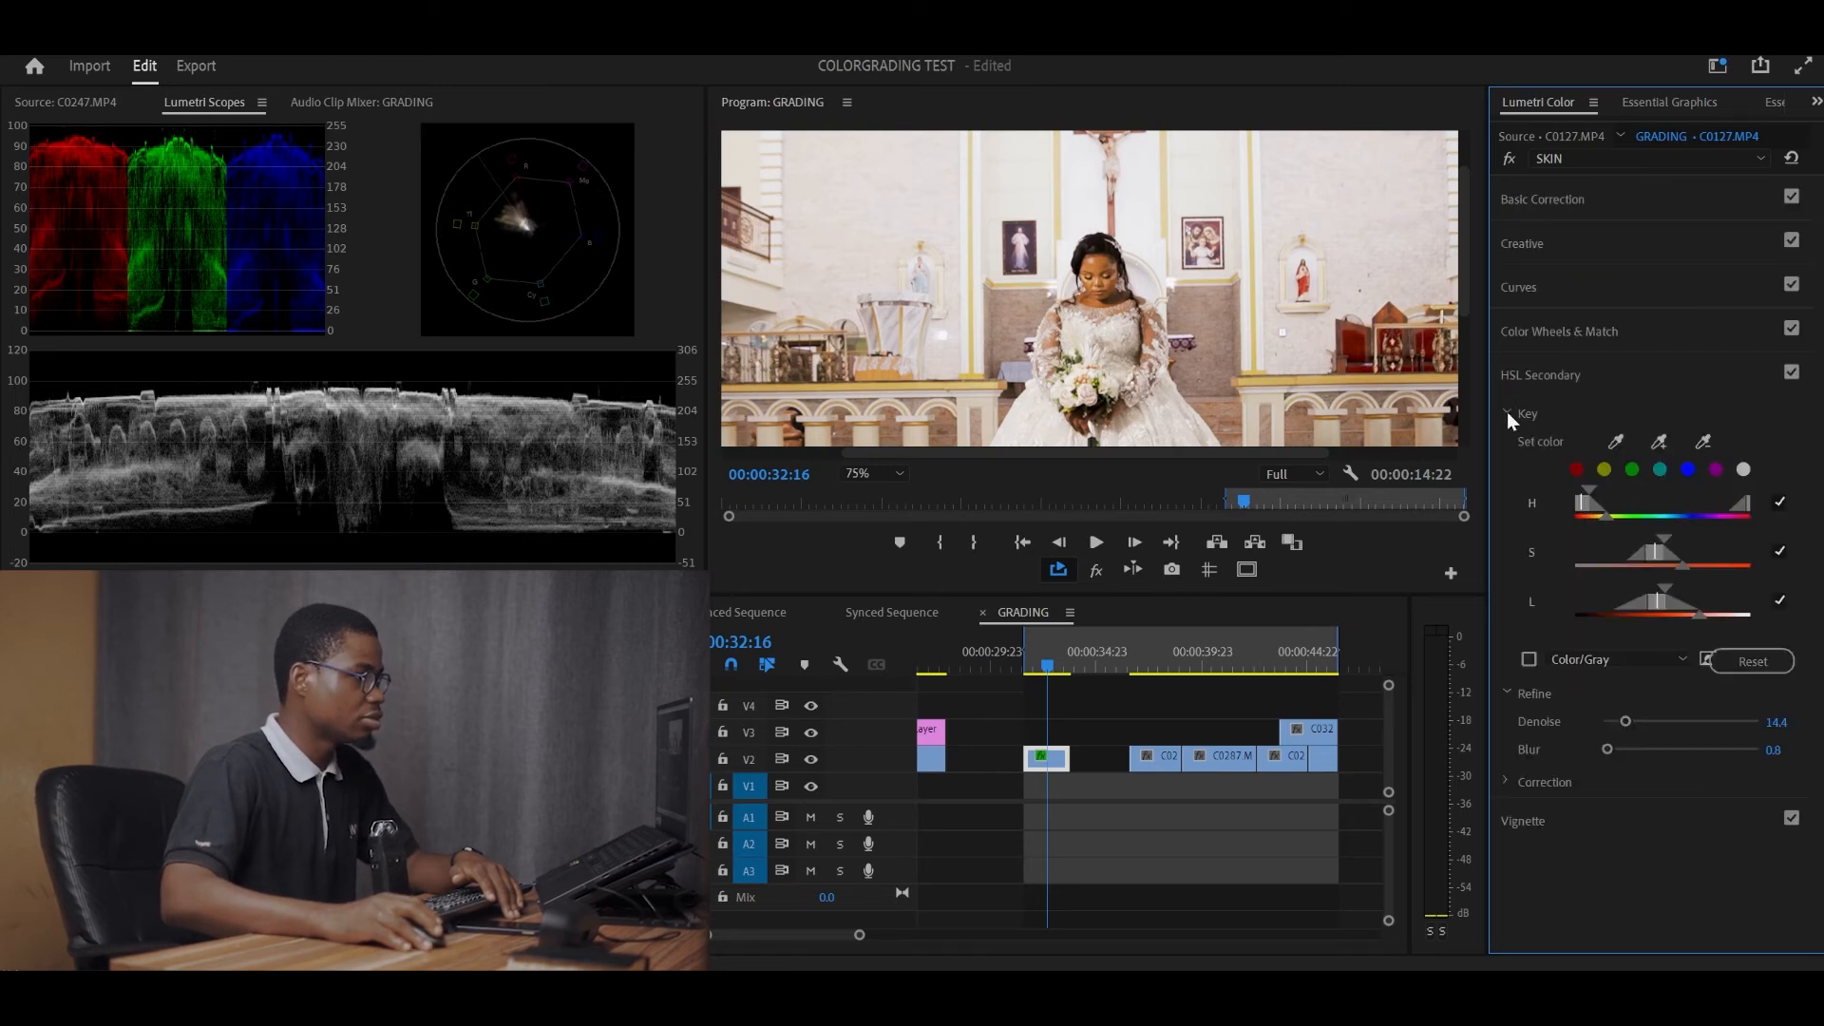
{"action": "left_click", "coordinate": [1517, 788]}
{"action": "scroll", "coordinate": [1762, 812], "scroll_direction": "down", "scroll_amount": 3}
{"action": "scroll", "coordinate": [1767, 665], "scroll_direction": "down", "scroll_amount": 2}
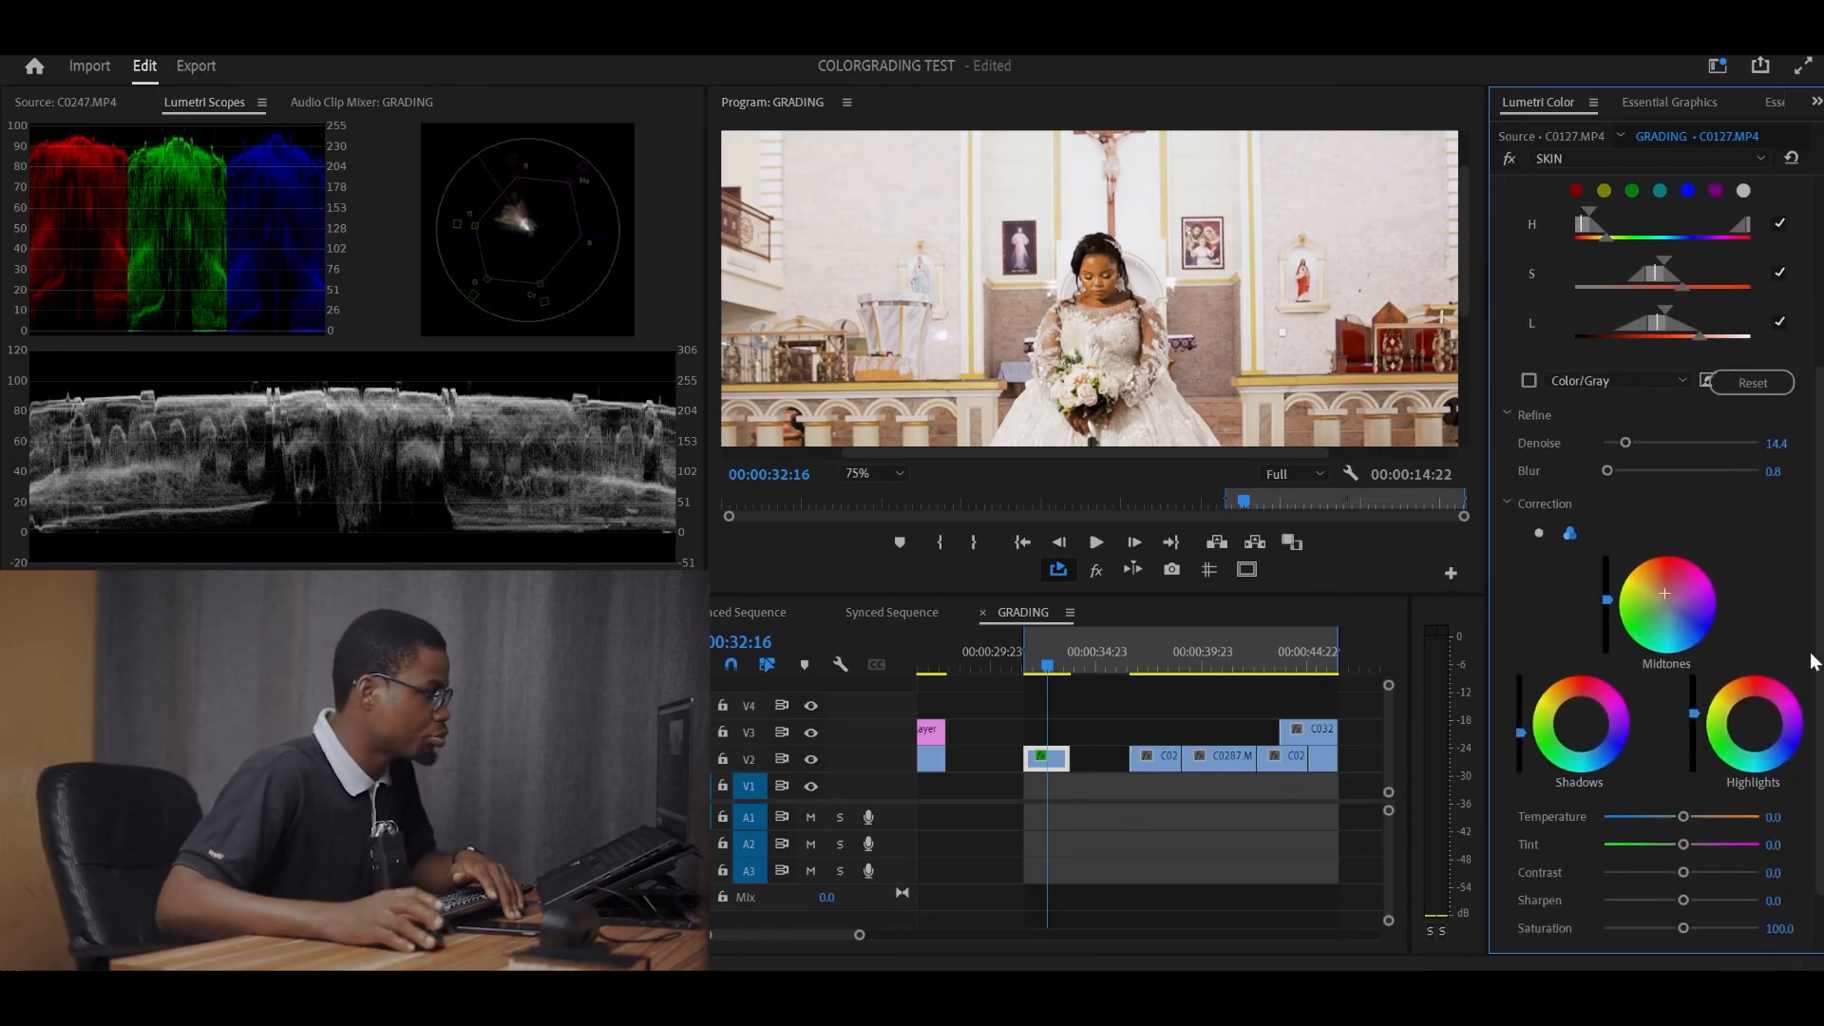
Fit the full frame in the program view and compare the shot with the HSL Secondary skin correction off and on.
{"action": "left_click", "coordinate": [897, 473]}
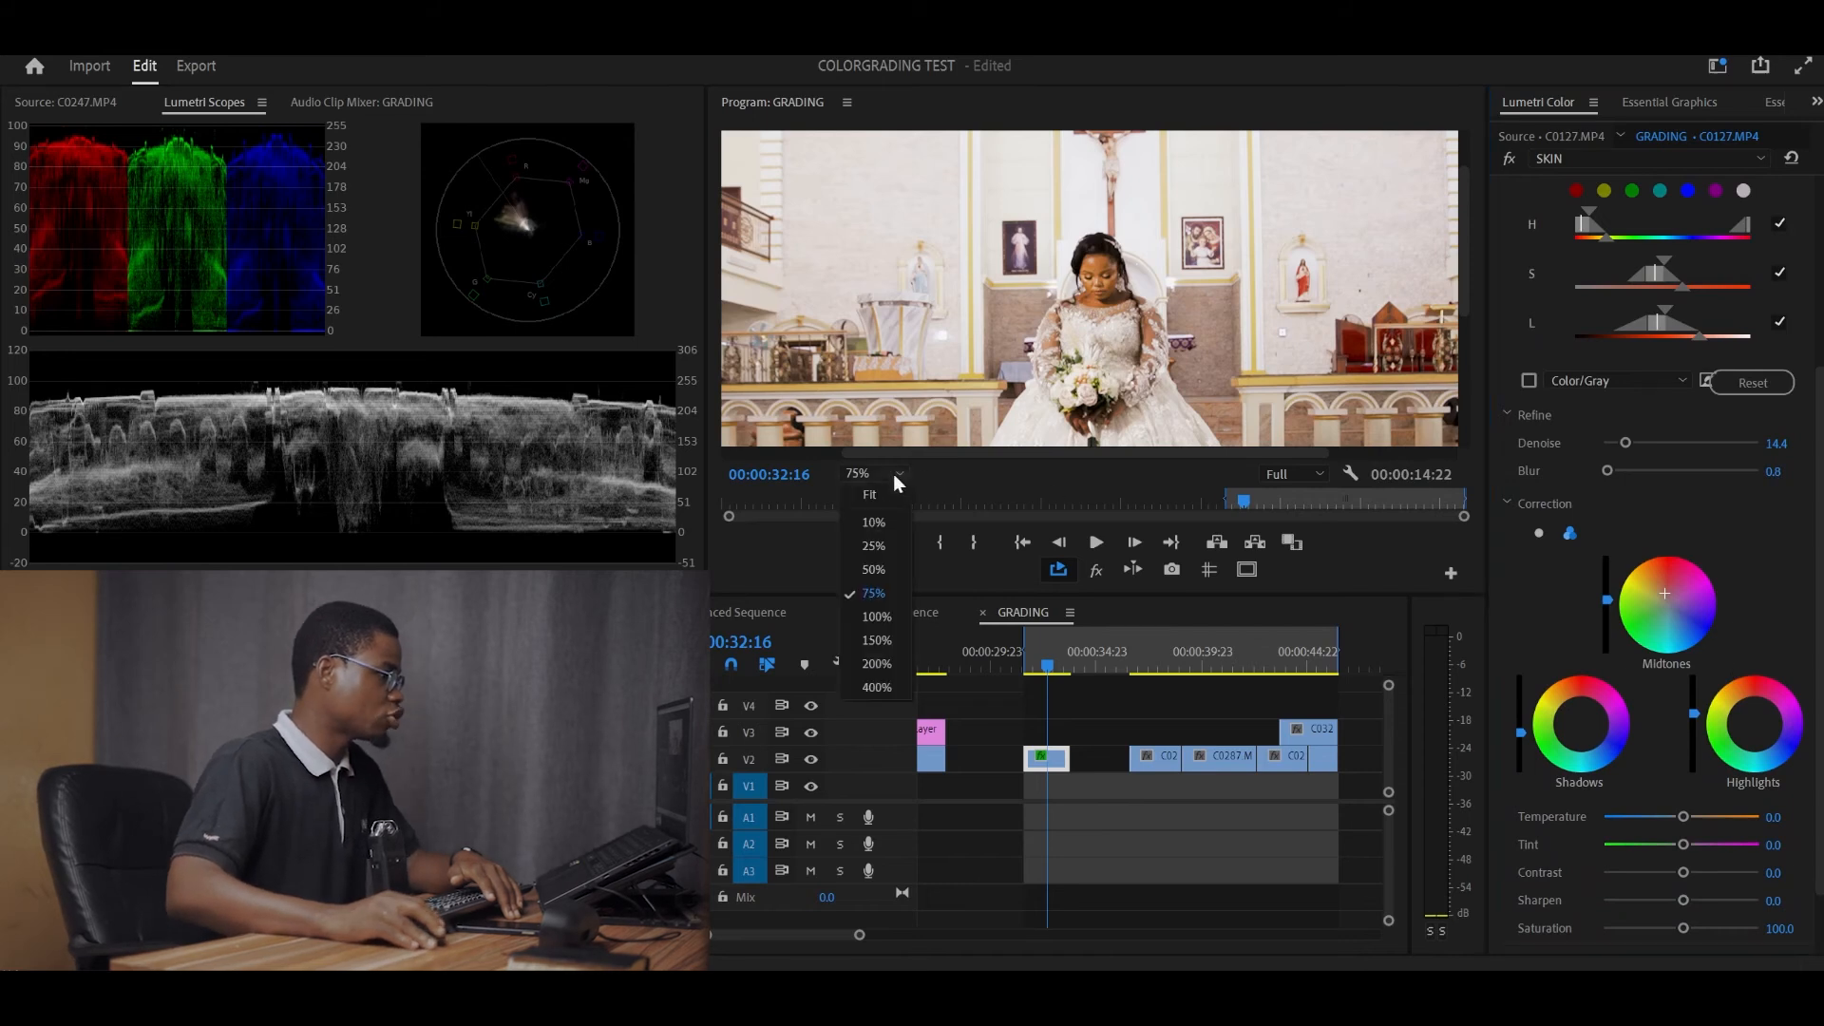
{"action": "left_click", "coordinate": [886, 493]}
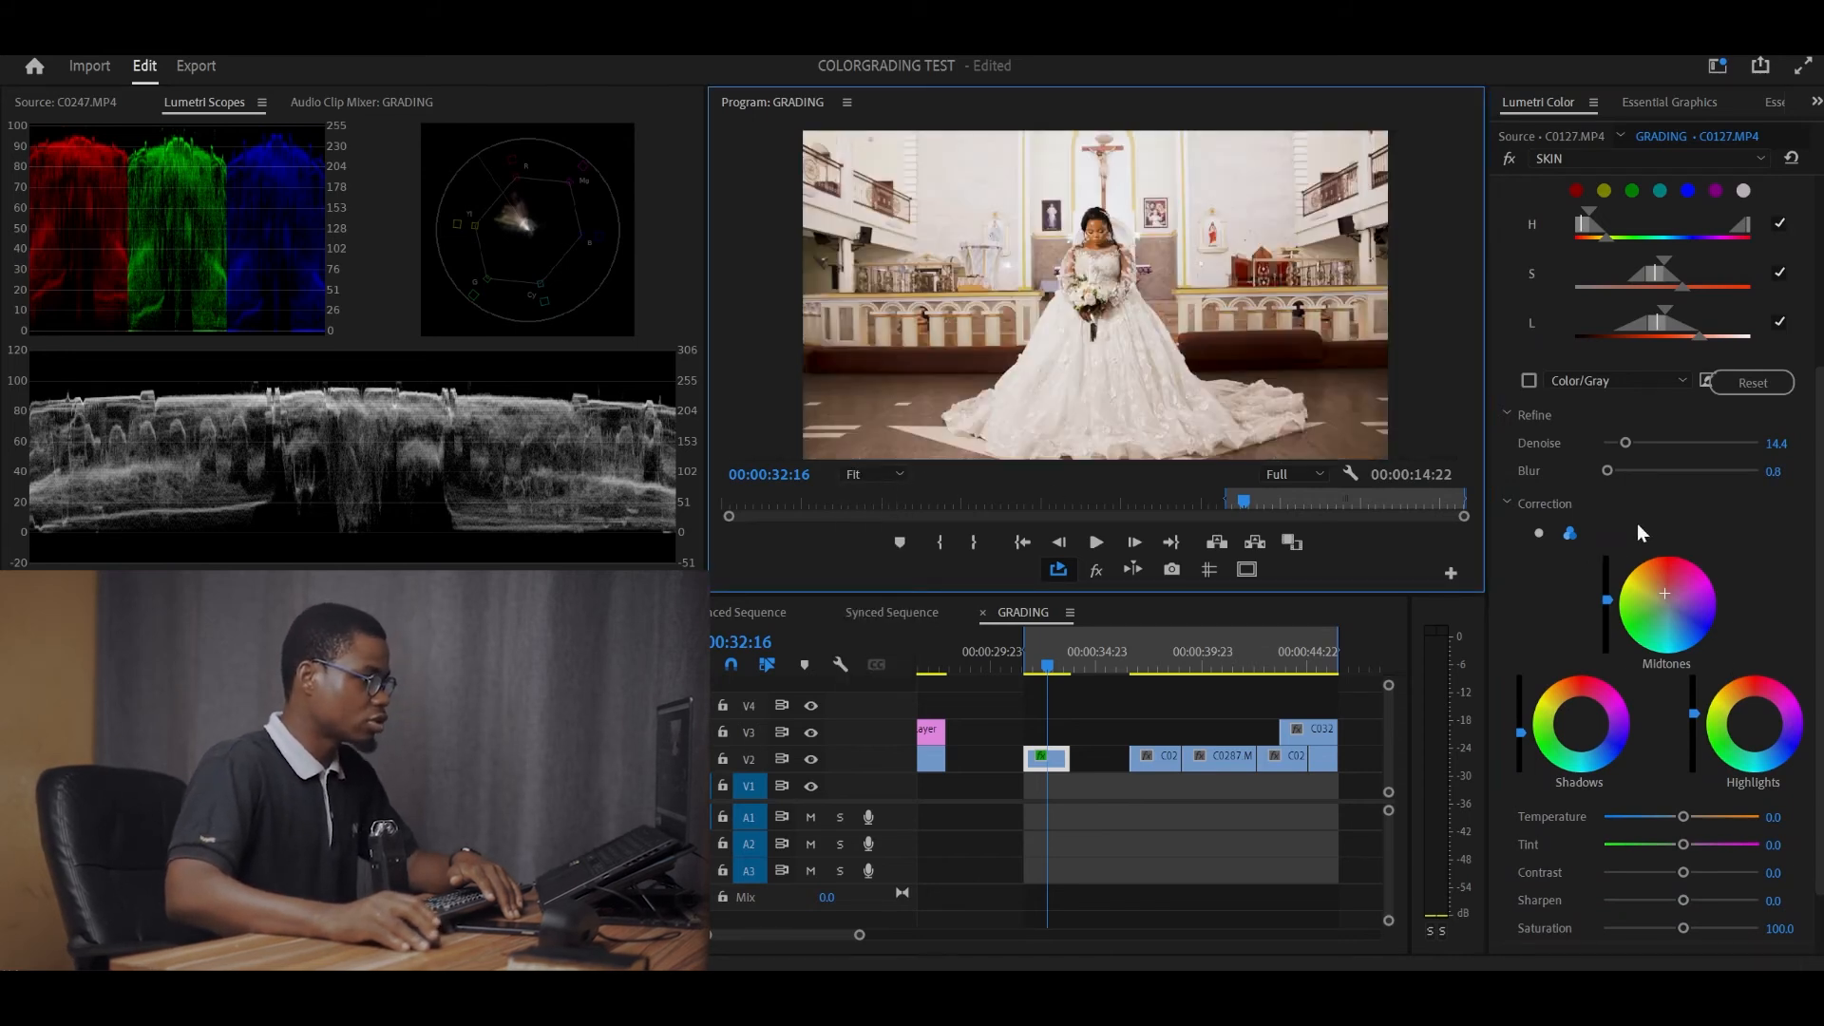
{"action": "scroll", "coordinate": [1744, 549], "scroll_direction": "up", "scroll_amount": 2}
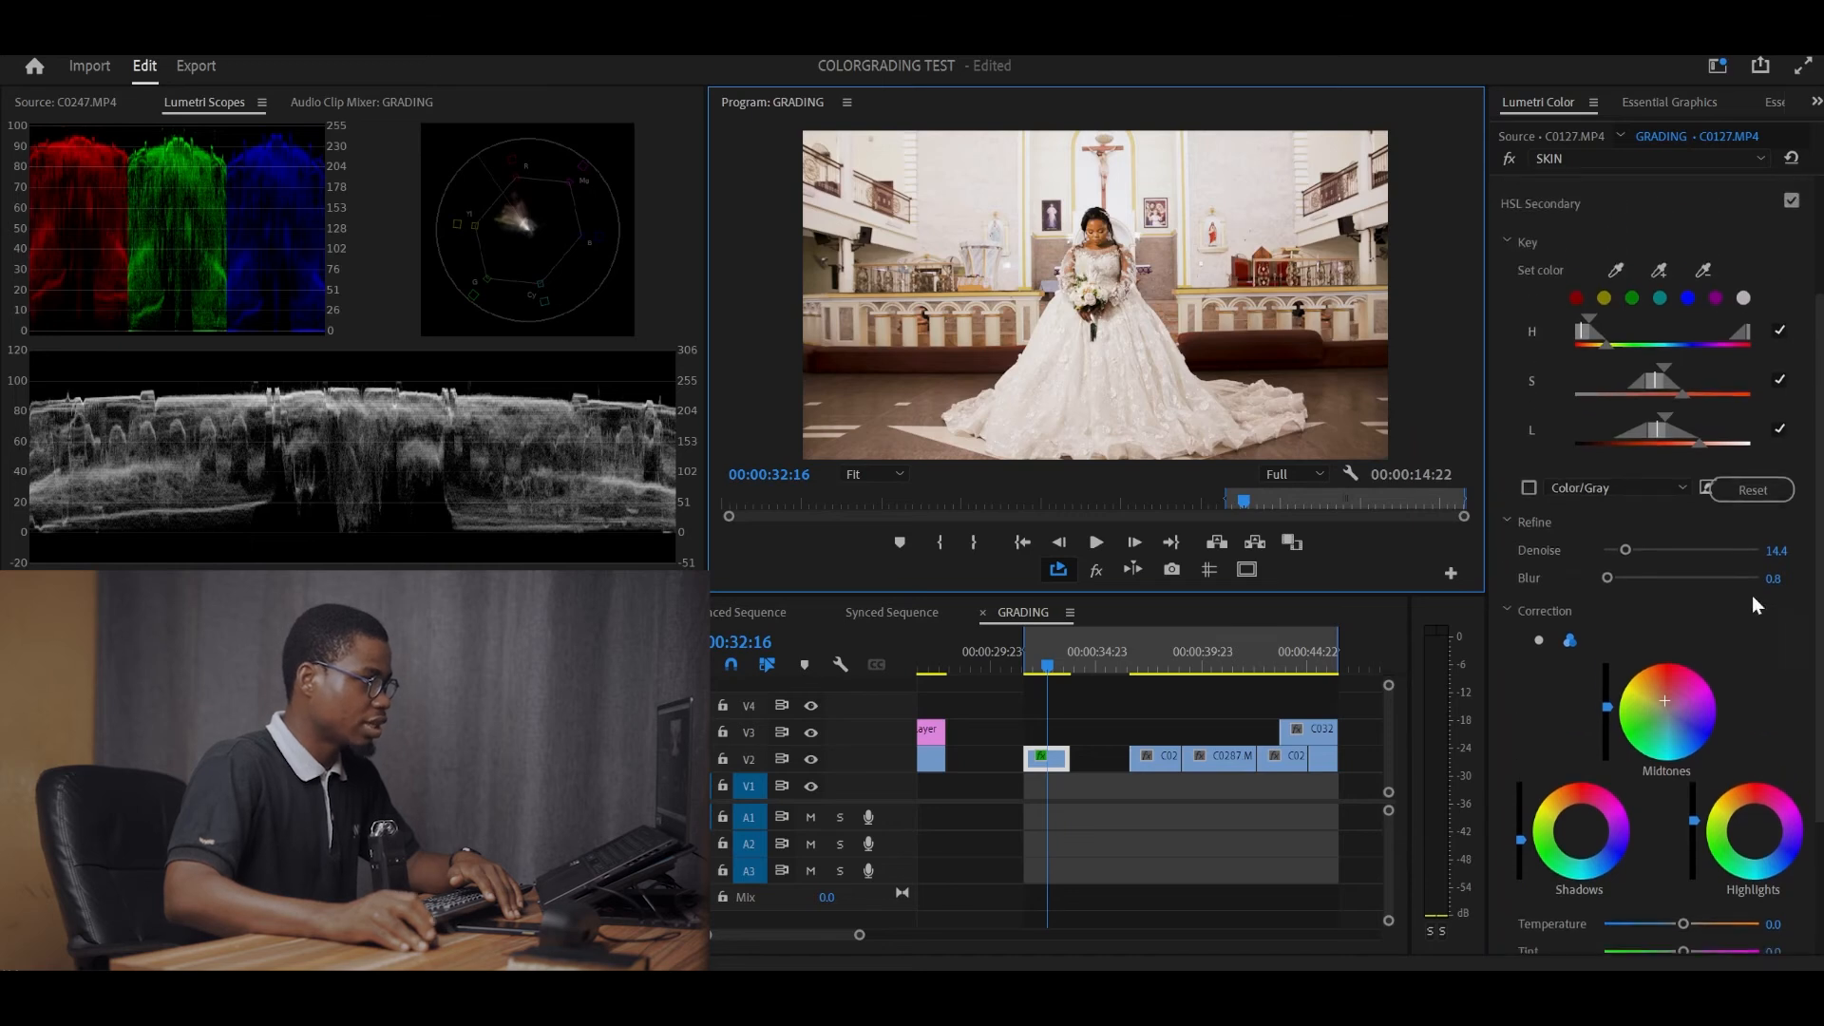
{"action": "scroll", "coordinate": [1753, 604], "scroll_direction": "up", "scroll_amount": 1}
{"action": "left_click", "coordinate": [1791, 244]}
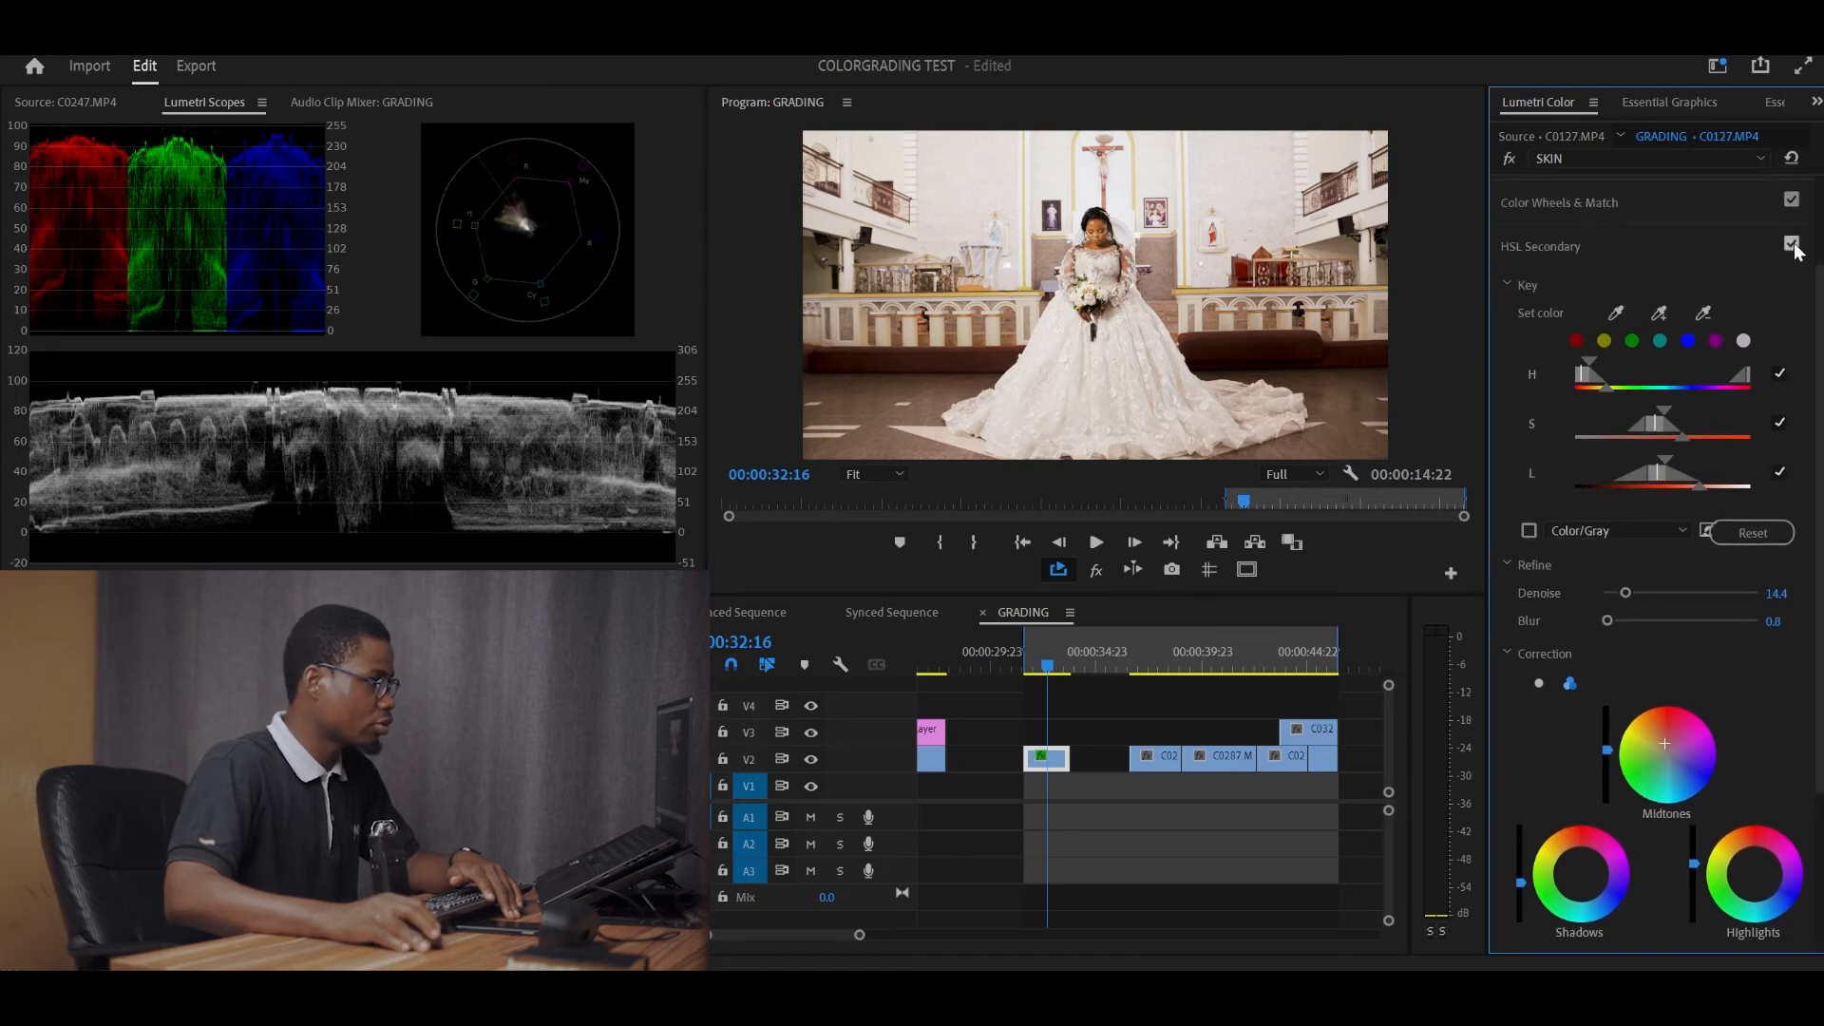
{"action": "left_click", "coordinate": [1791, 245]}
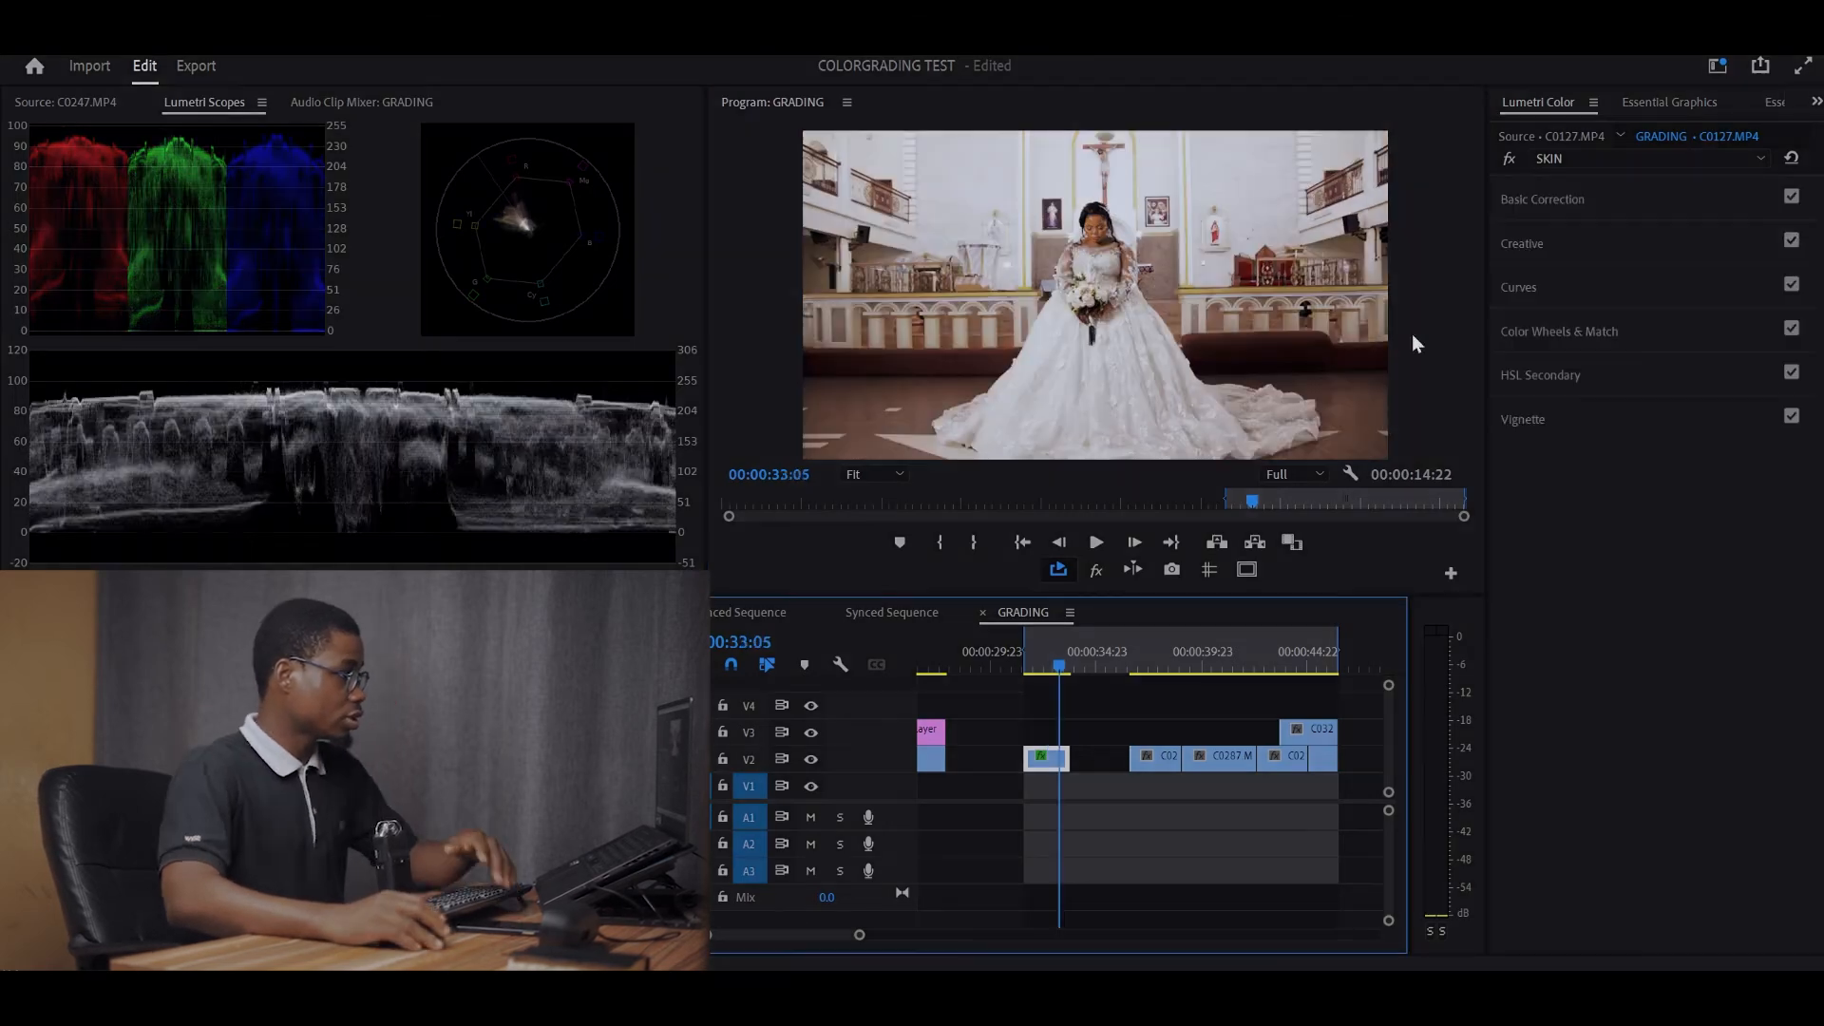
{"action": "left_click", "coordinate": [1058, 663]}
{"action": "left_click_drag", "start_coordinate": [1060, 661], "coordinate": [1055, 667]}
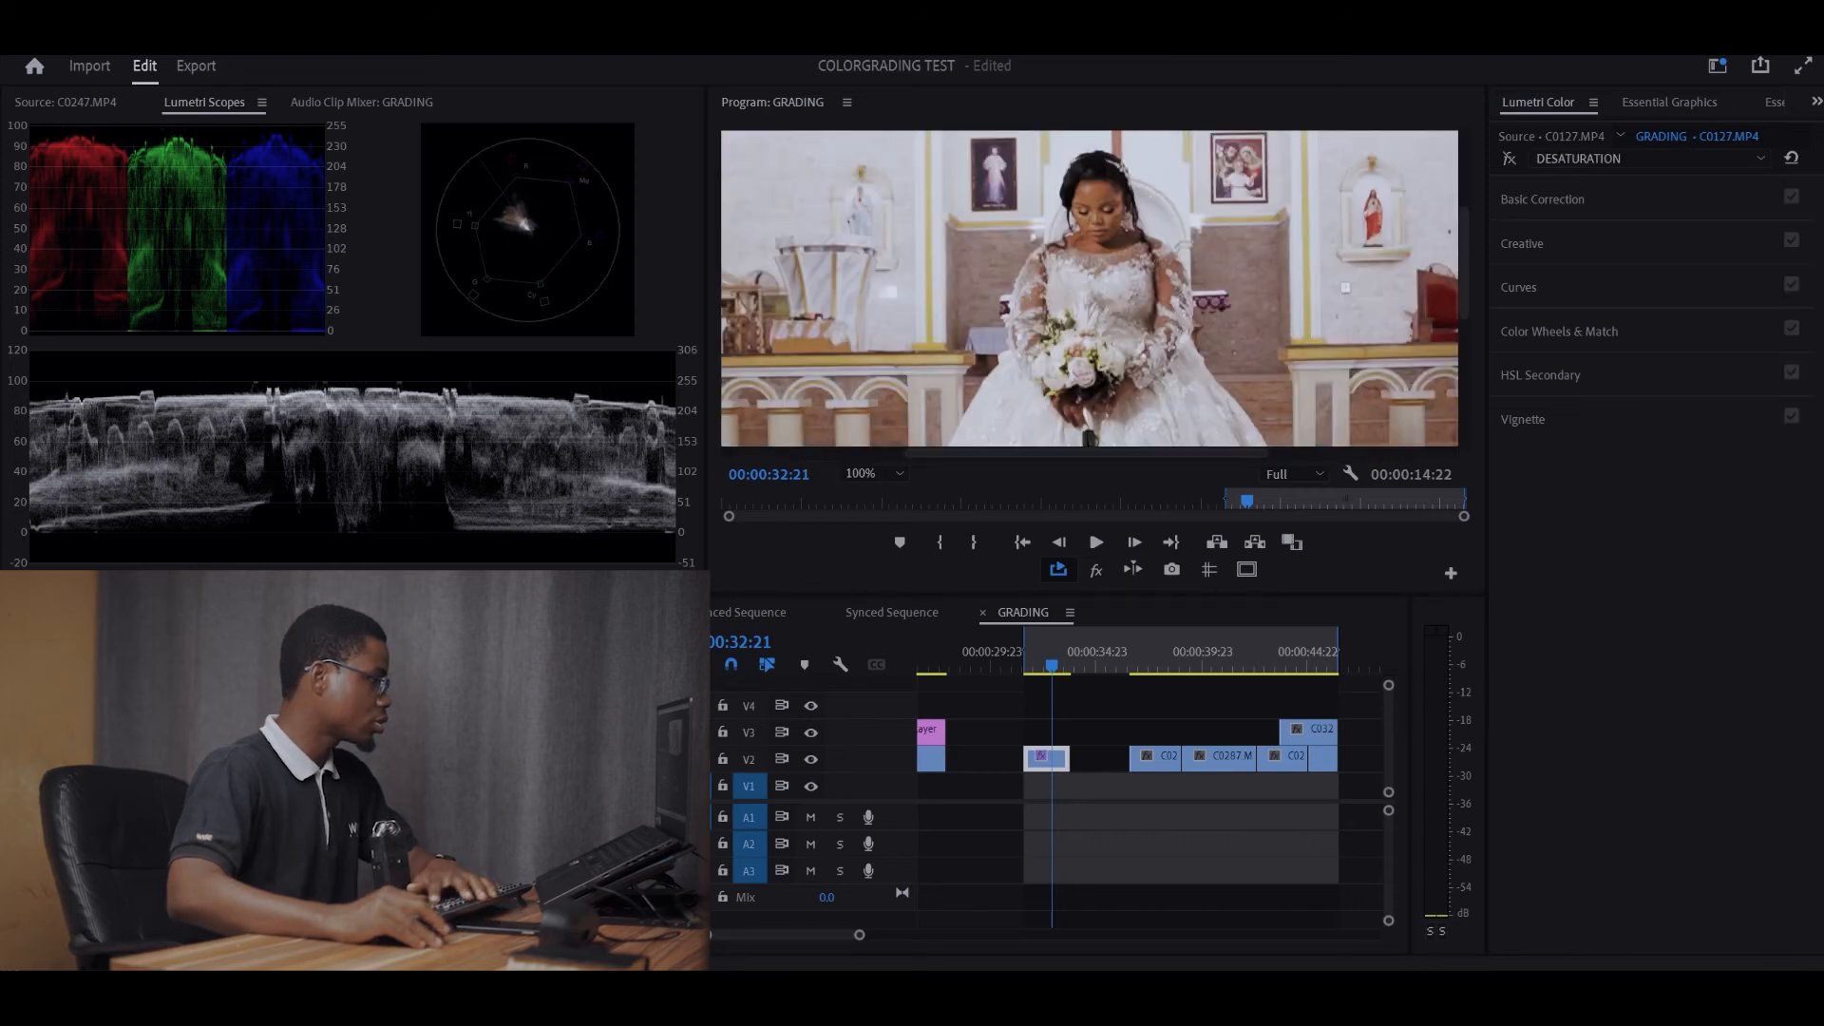
Add an ellipse opacity mask to clip C0127 and narrow it around the bride.
{"action": "left_click", "coordinate": [48, 722]}
{"action": "left_click_drag", "start_coordinate": [1056, 321], "coordinate": [1065, 266]}
{"action": "left_click_drag", "start_coordinate": [1282, 313], "coordinate": [1167, 306]}
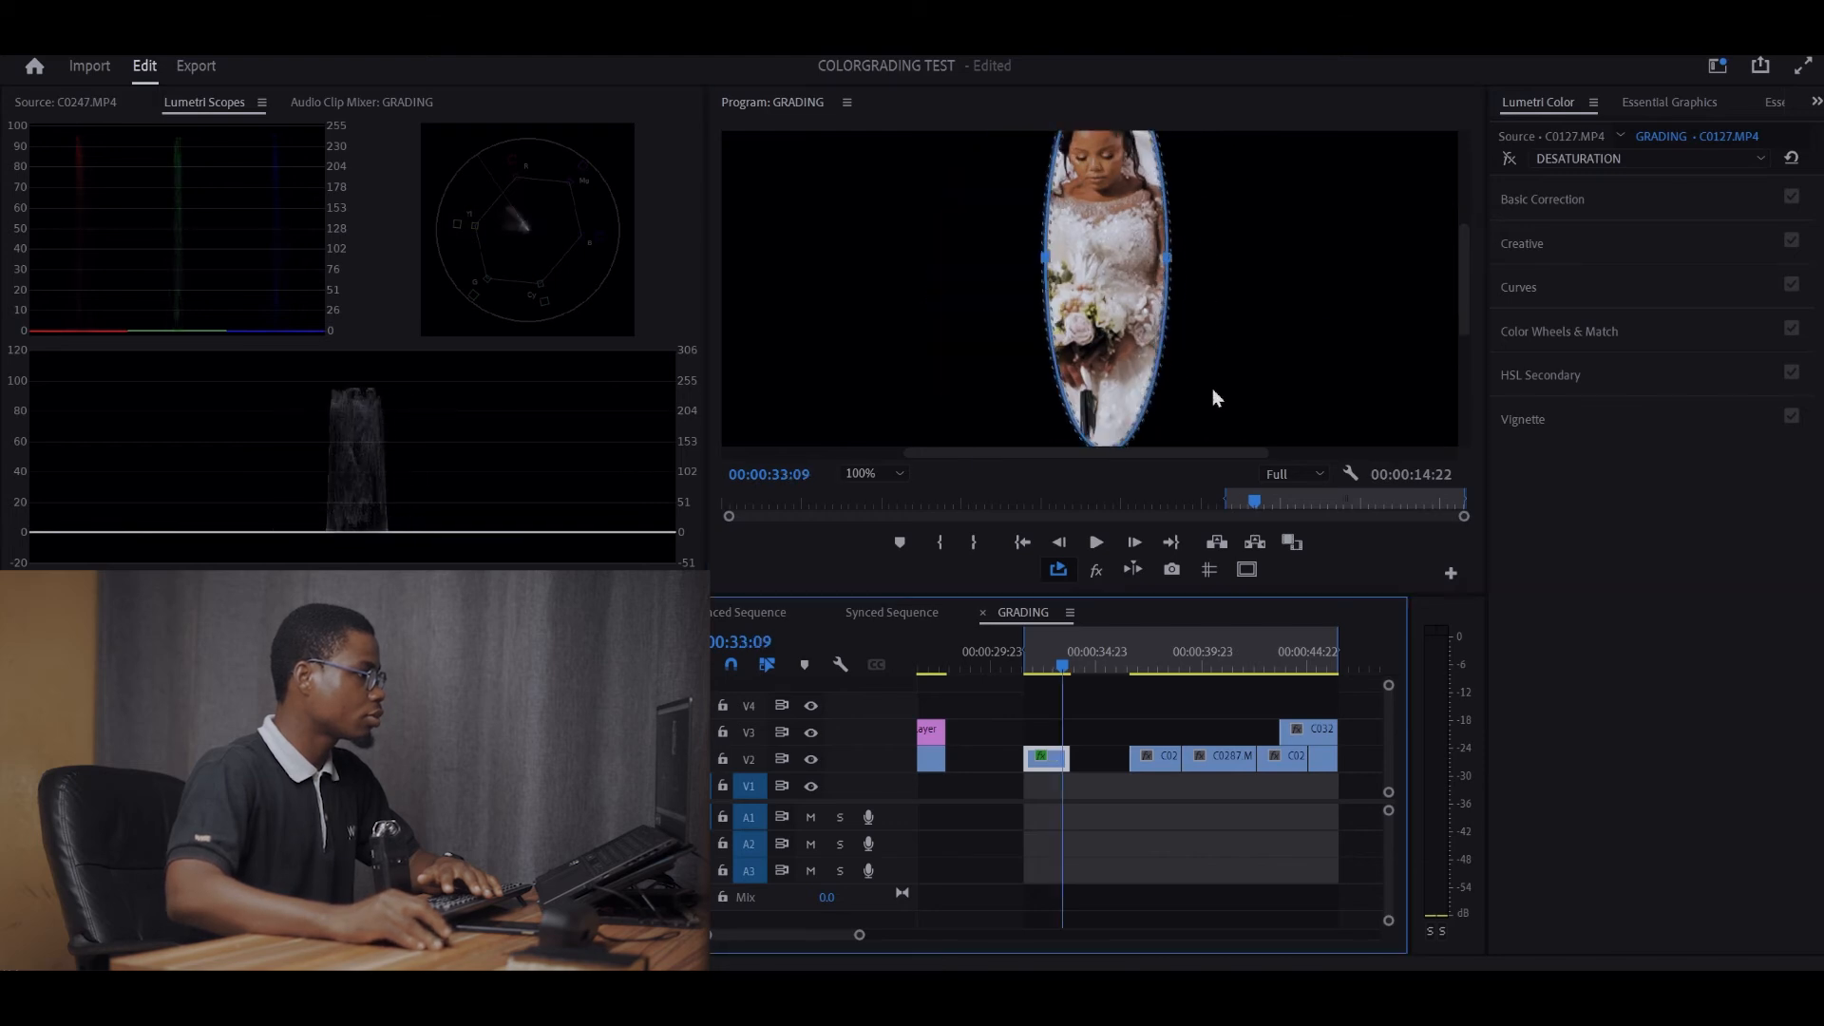
{"action": "left_click_drag", "start_coordinate": [1107, 443], "coordinate": [1106, 248]}
{"action": "left_click_drag", "start_coordinate": [1464, 300], "coordinate": [1455, 196]}
Zoom the program view to 150% and shrink the ellipse mask to a small patch of the bride's facial skin.
{"action": "left_click", "coordinate": [872, 473]}
{"action": "left_click", "coordinate": [875, 595]}
{"action": "left_click_drag", "start_coordinate": [1464, 314], "coordinate": [1461, 216]}
{"action": "left_click_drag", "start_coordinate": [1105, 164], "coordinate": [1104, 298]}
{"action": "left_click_drag", "start_coordinate": [1104, 363], "coordinate": [1091, 320]}
{"action": "left_click_drag", "start_coordinate": [1089, 257], "coordinate": [1088, 313]}
{"action": "left_click_drag", "start_coordinate": [1089, 418], "coordinate": [1115, 338]}
{"action": "left_click_drag", "start_coordinate": [998, 338], "coordinate": [1085, 353]}
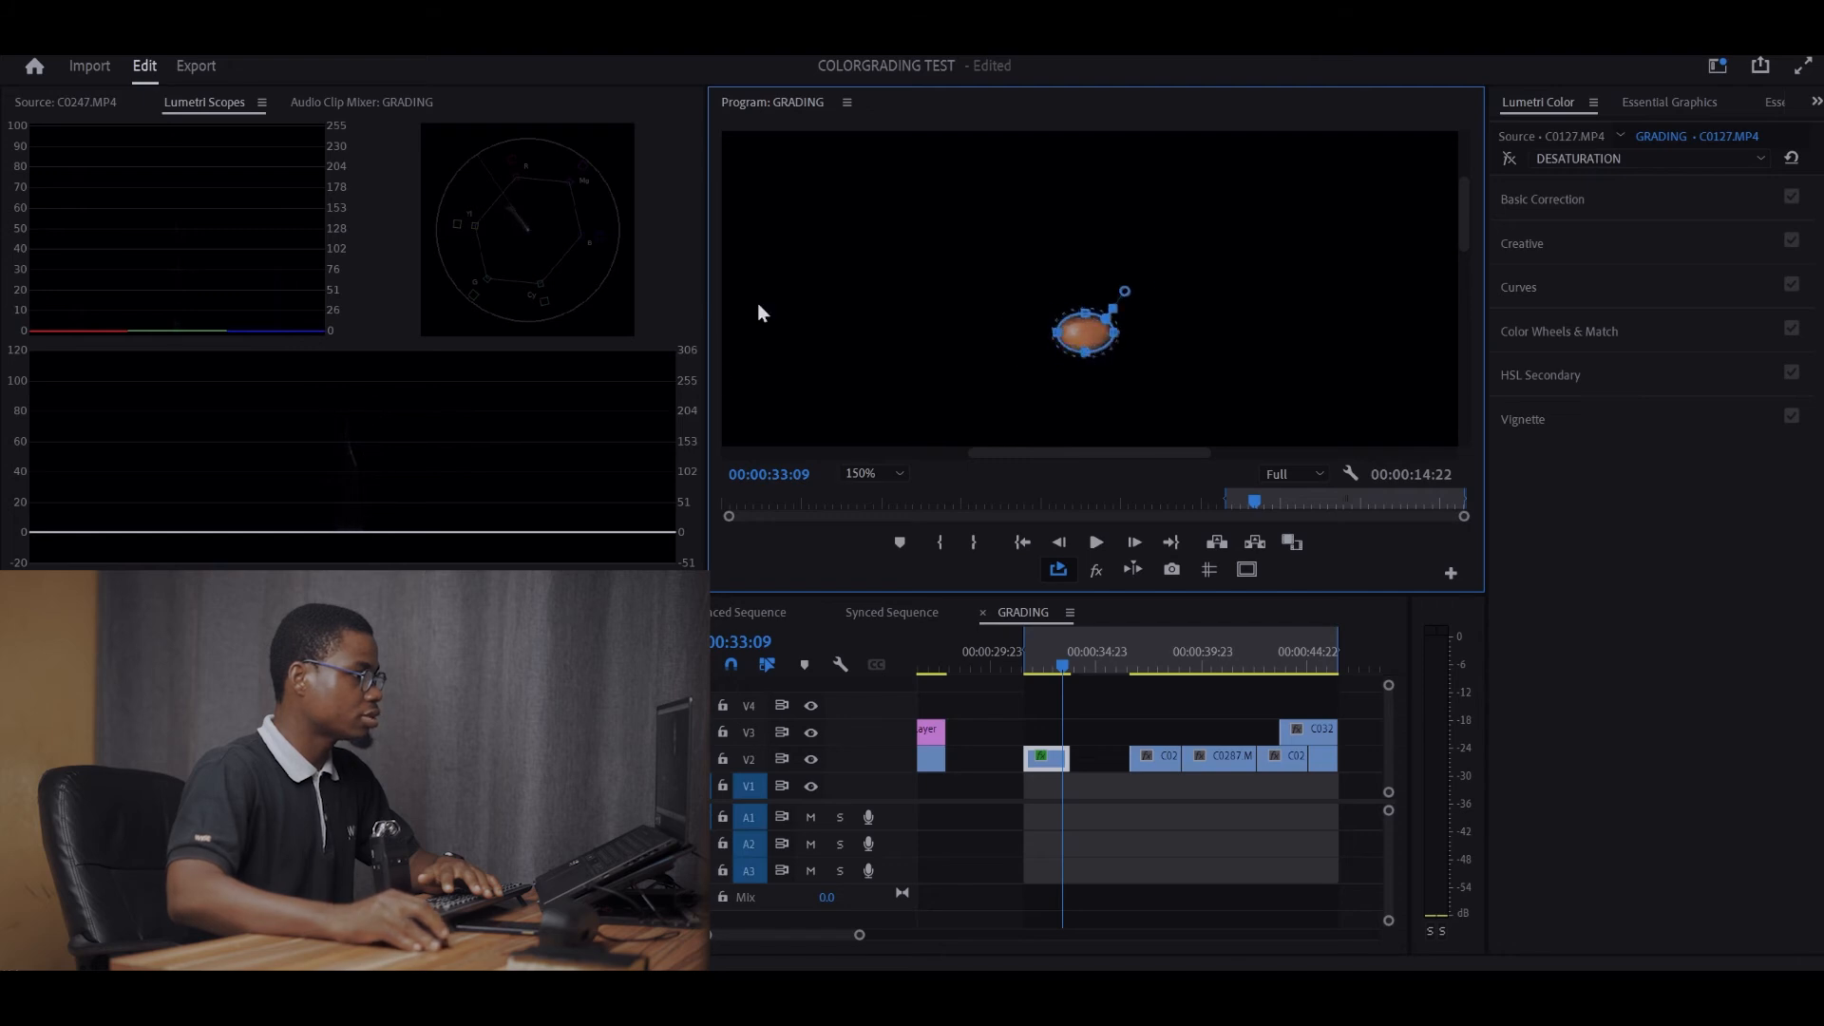
Check the masked skin against the skin tone line on the enlarged vectorscope and review the SKIN effect's HSL Secondary settings.
{"action": "key", "text": "grave"}
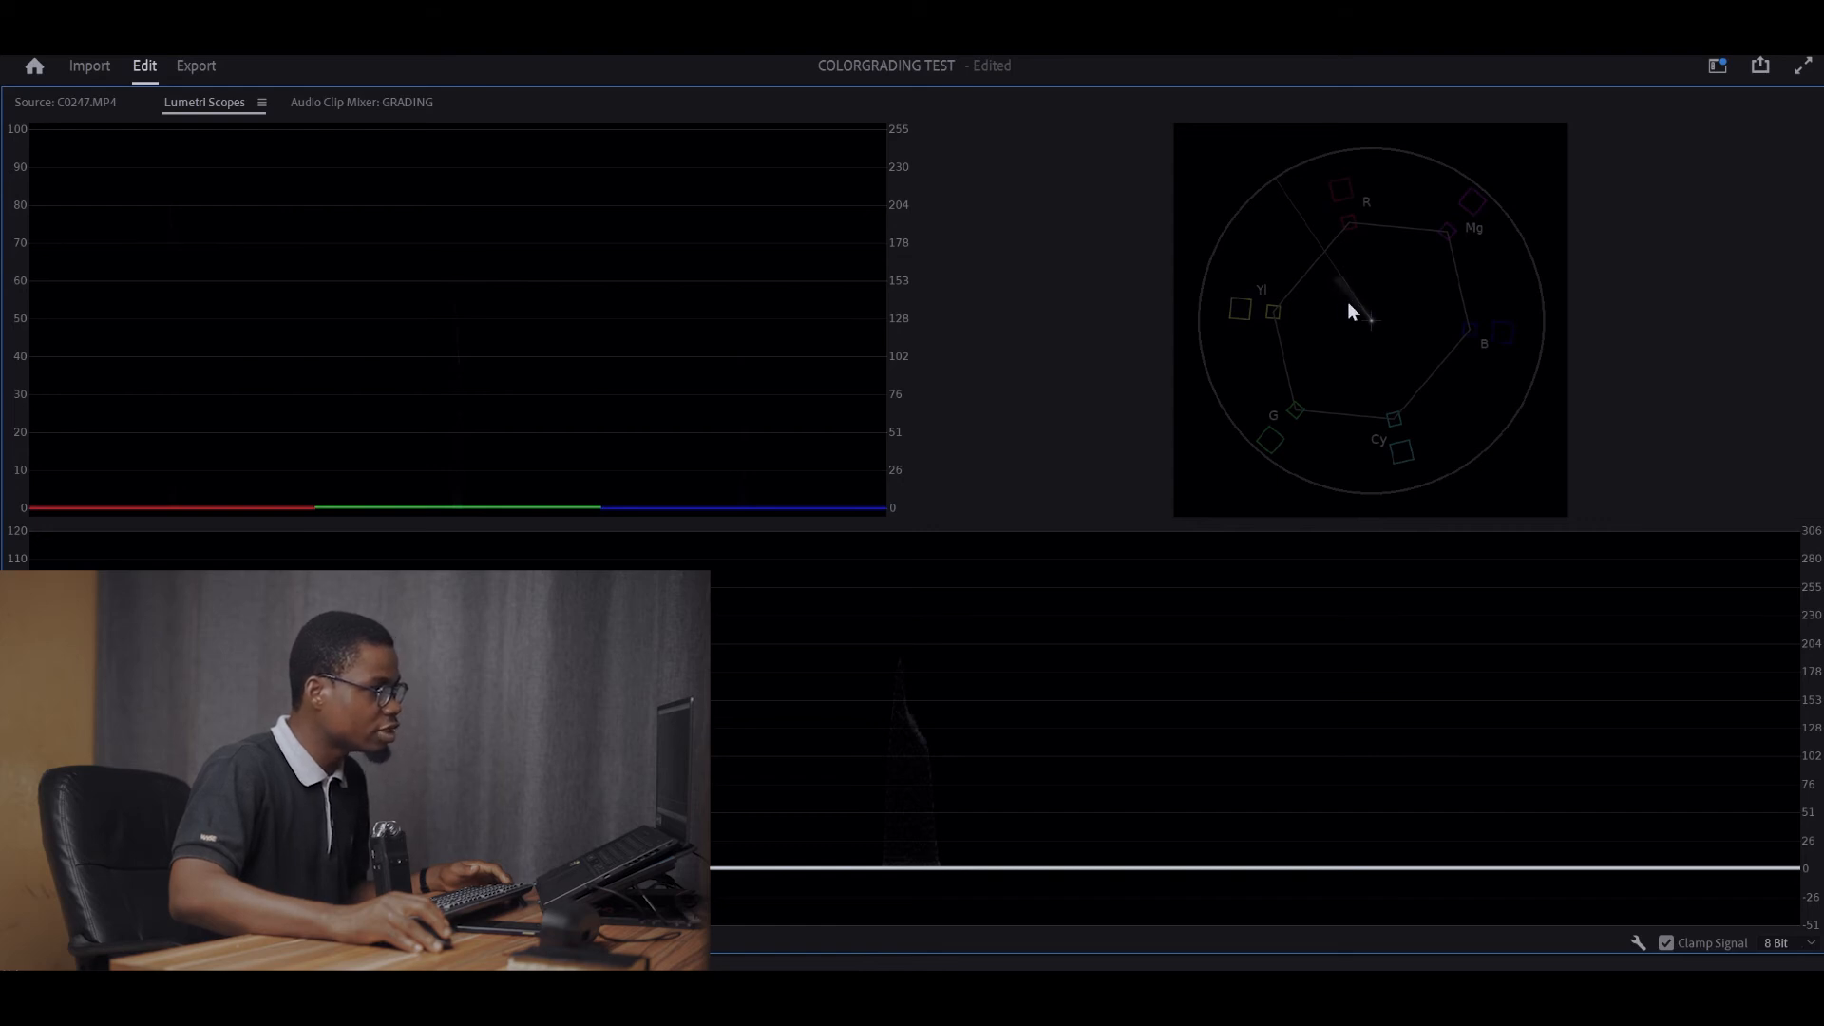
{"action": "key", "text": "grave"}
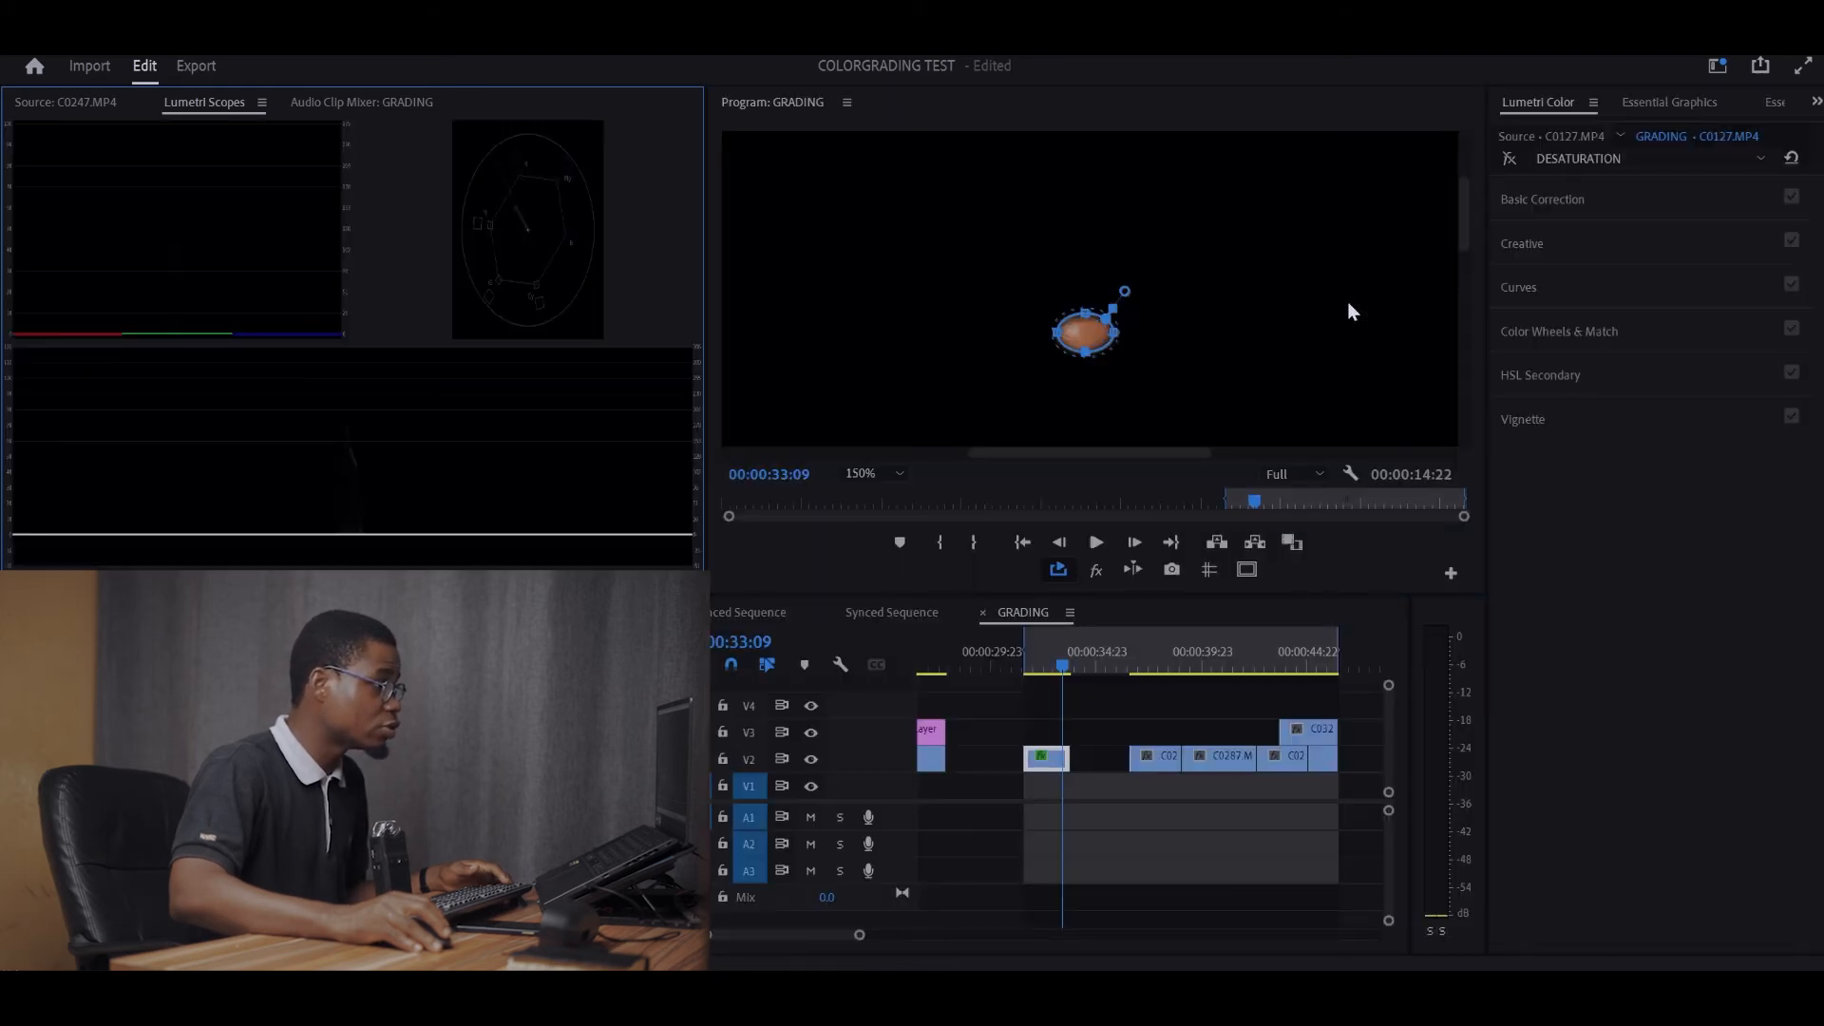
{"action": "left_click", "coordinate": [1559, 160]}
{"action": "left_click", "coordinate": [1571, 214]}
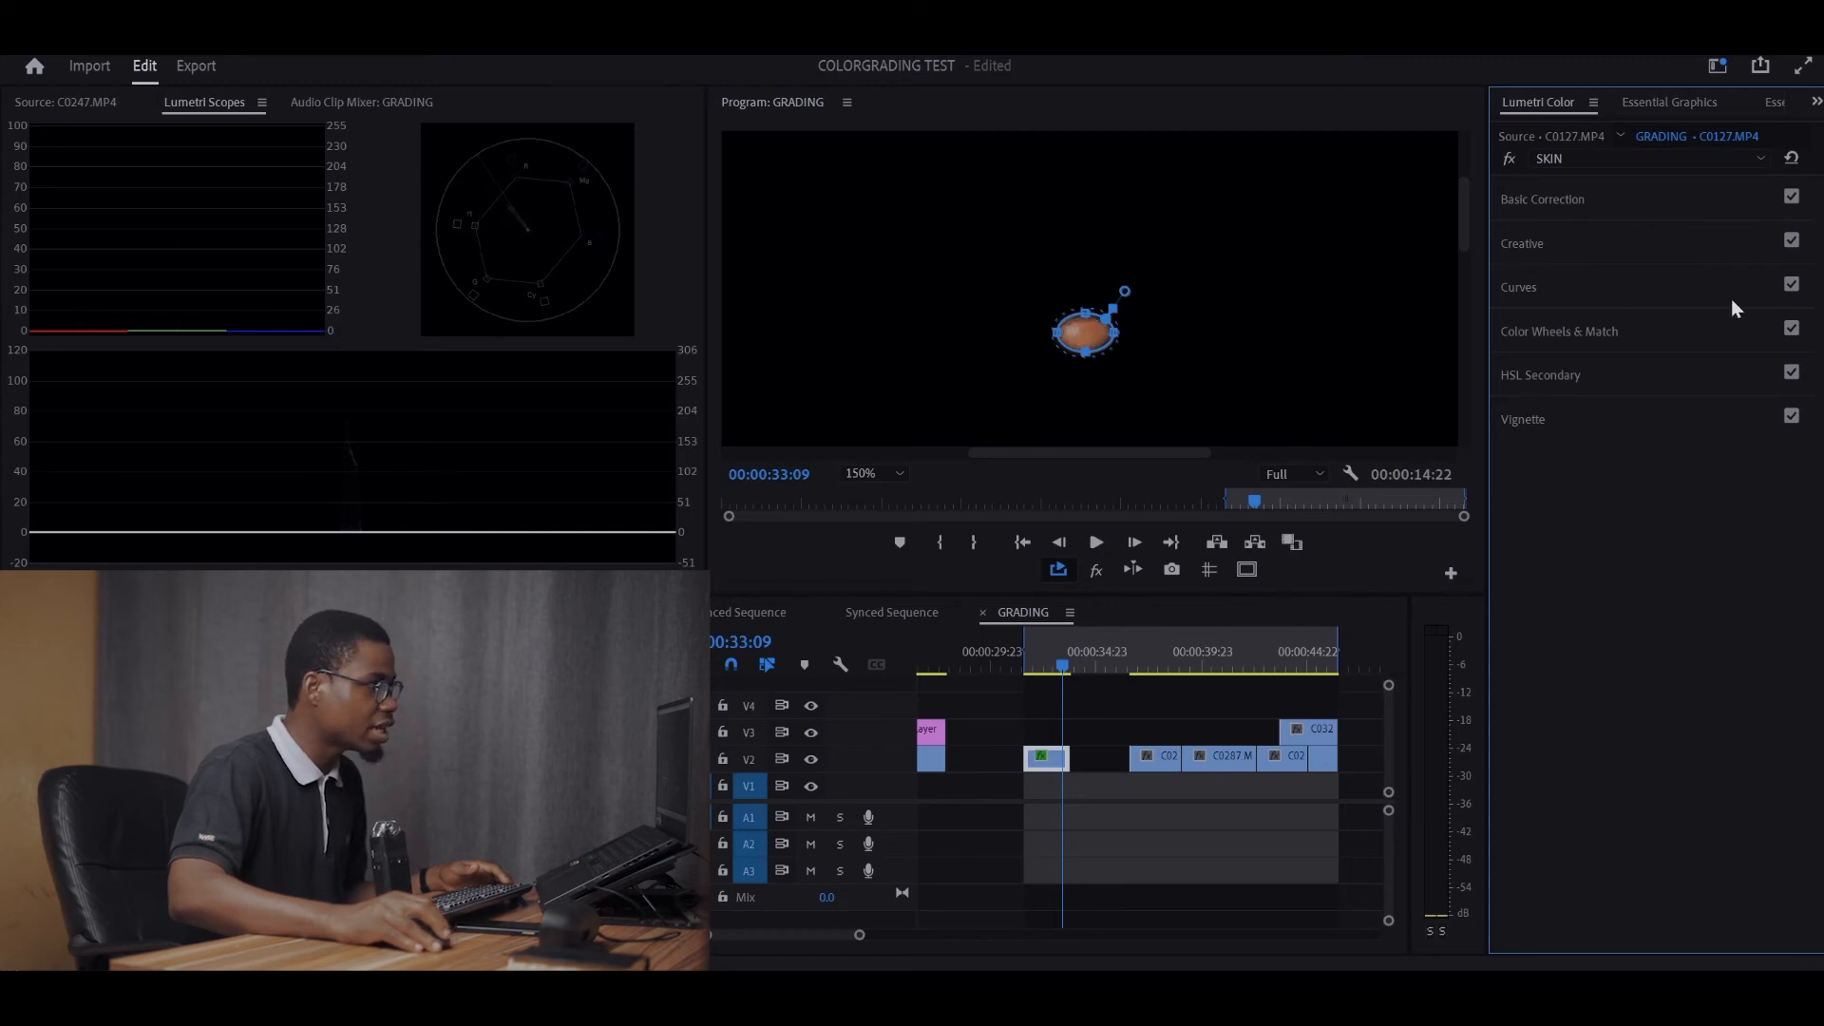
{"action": "left_click", "coordinate": [1560, 375]}
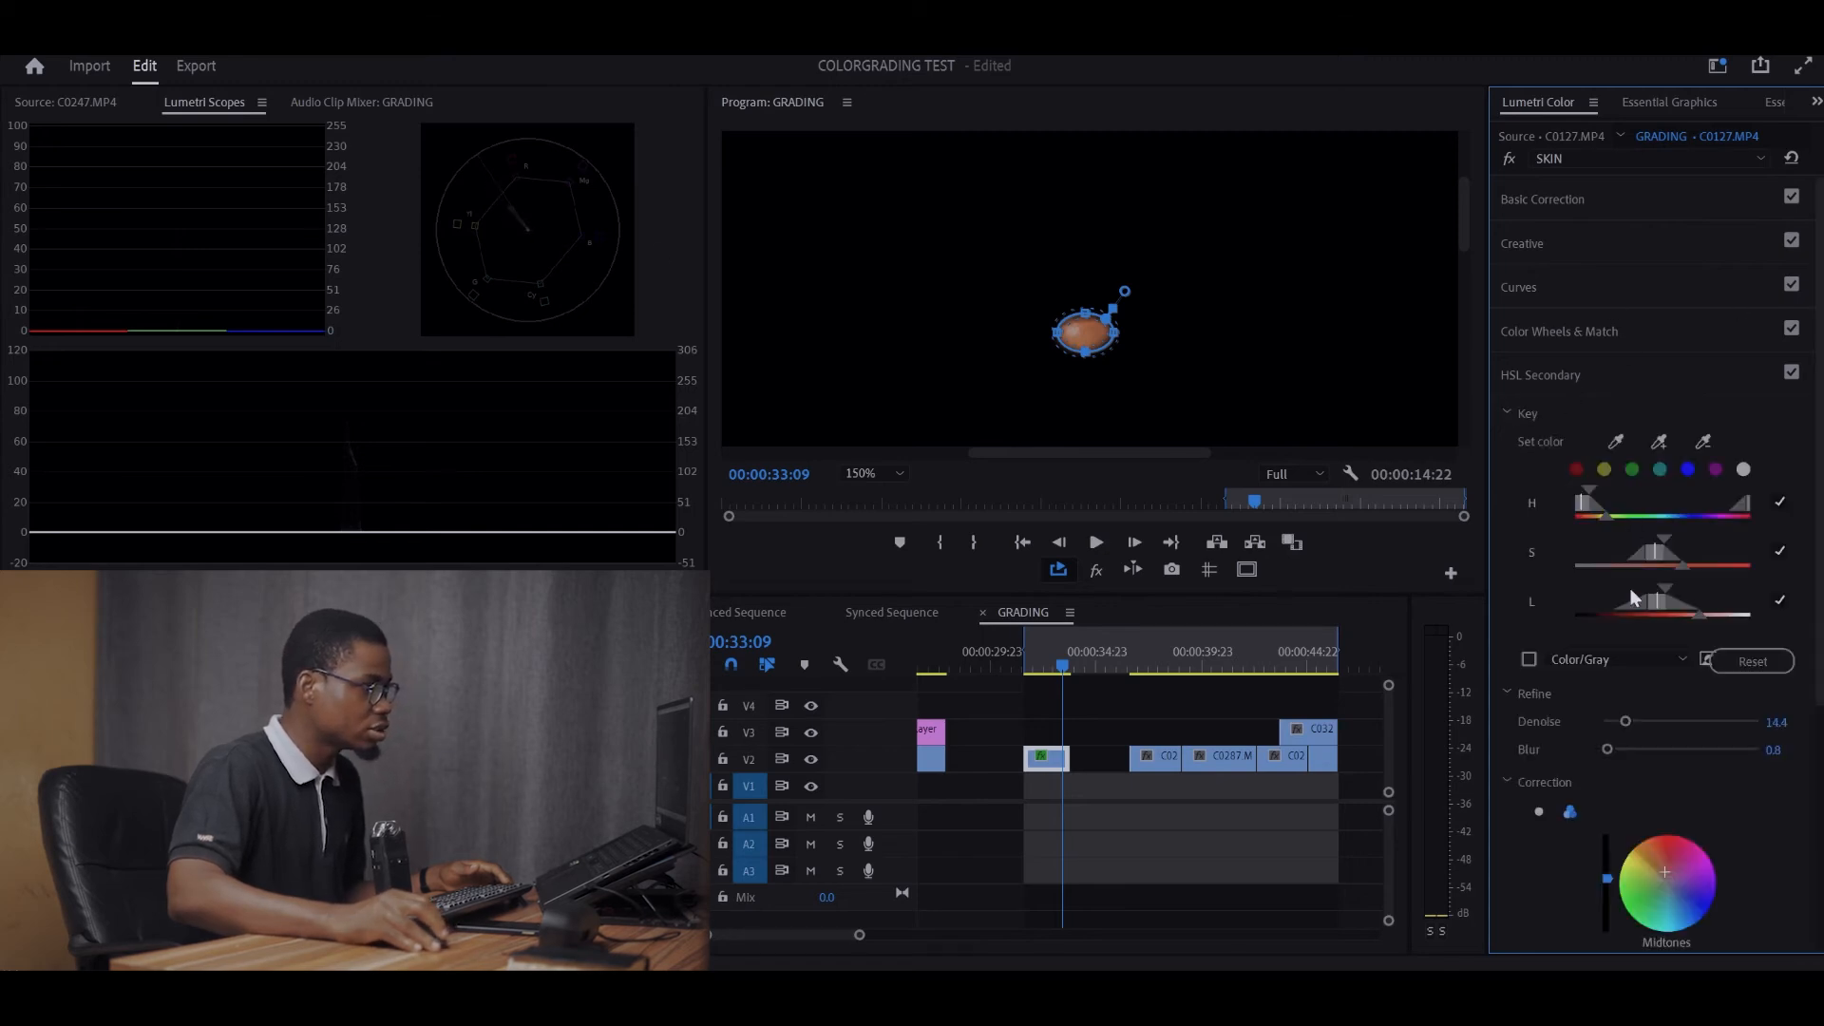
{"action": "scroll", "coordinate": [1710, 806], "scroll_direction": "down", "scroll_amount": 3}
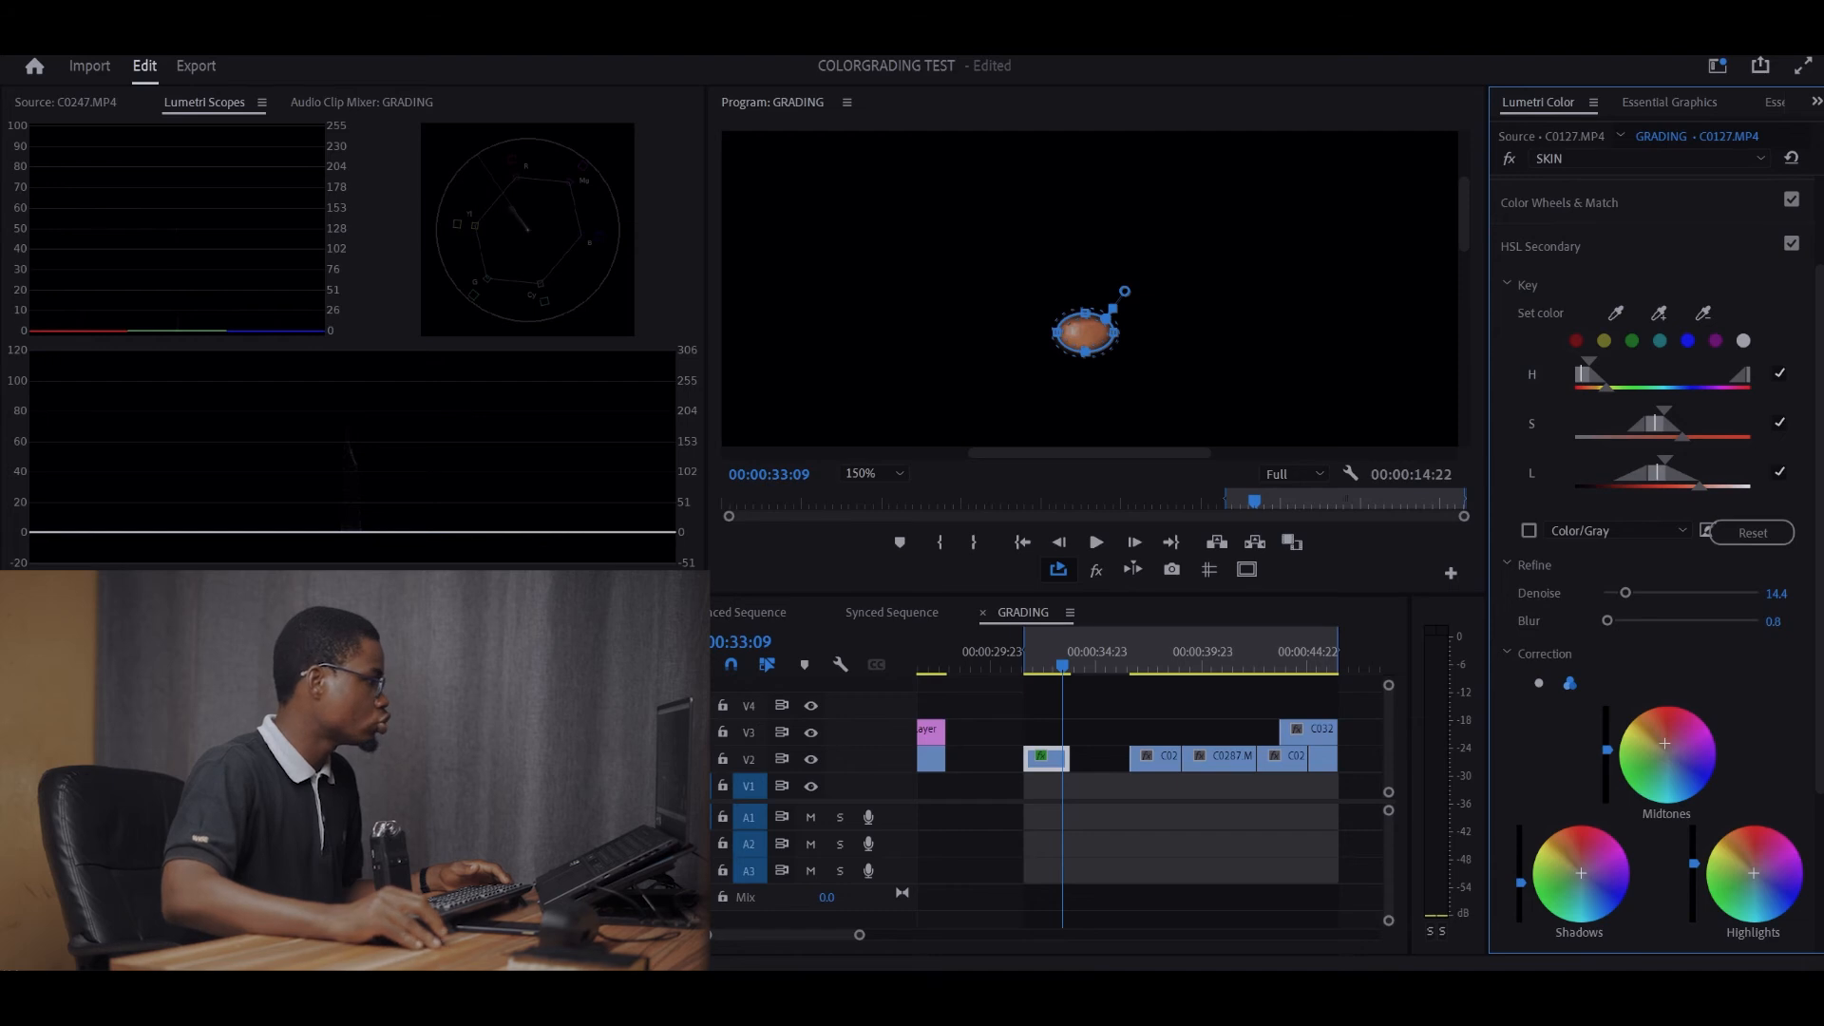
Delete the ellipse mask from the clip and fit the full frame in the program view.
{"action": "key", "text": "Delete"}
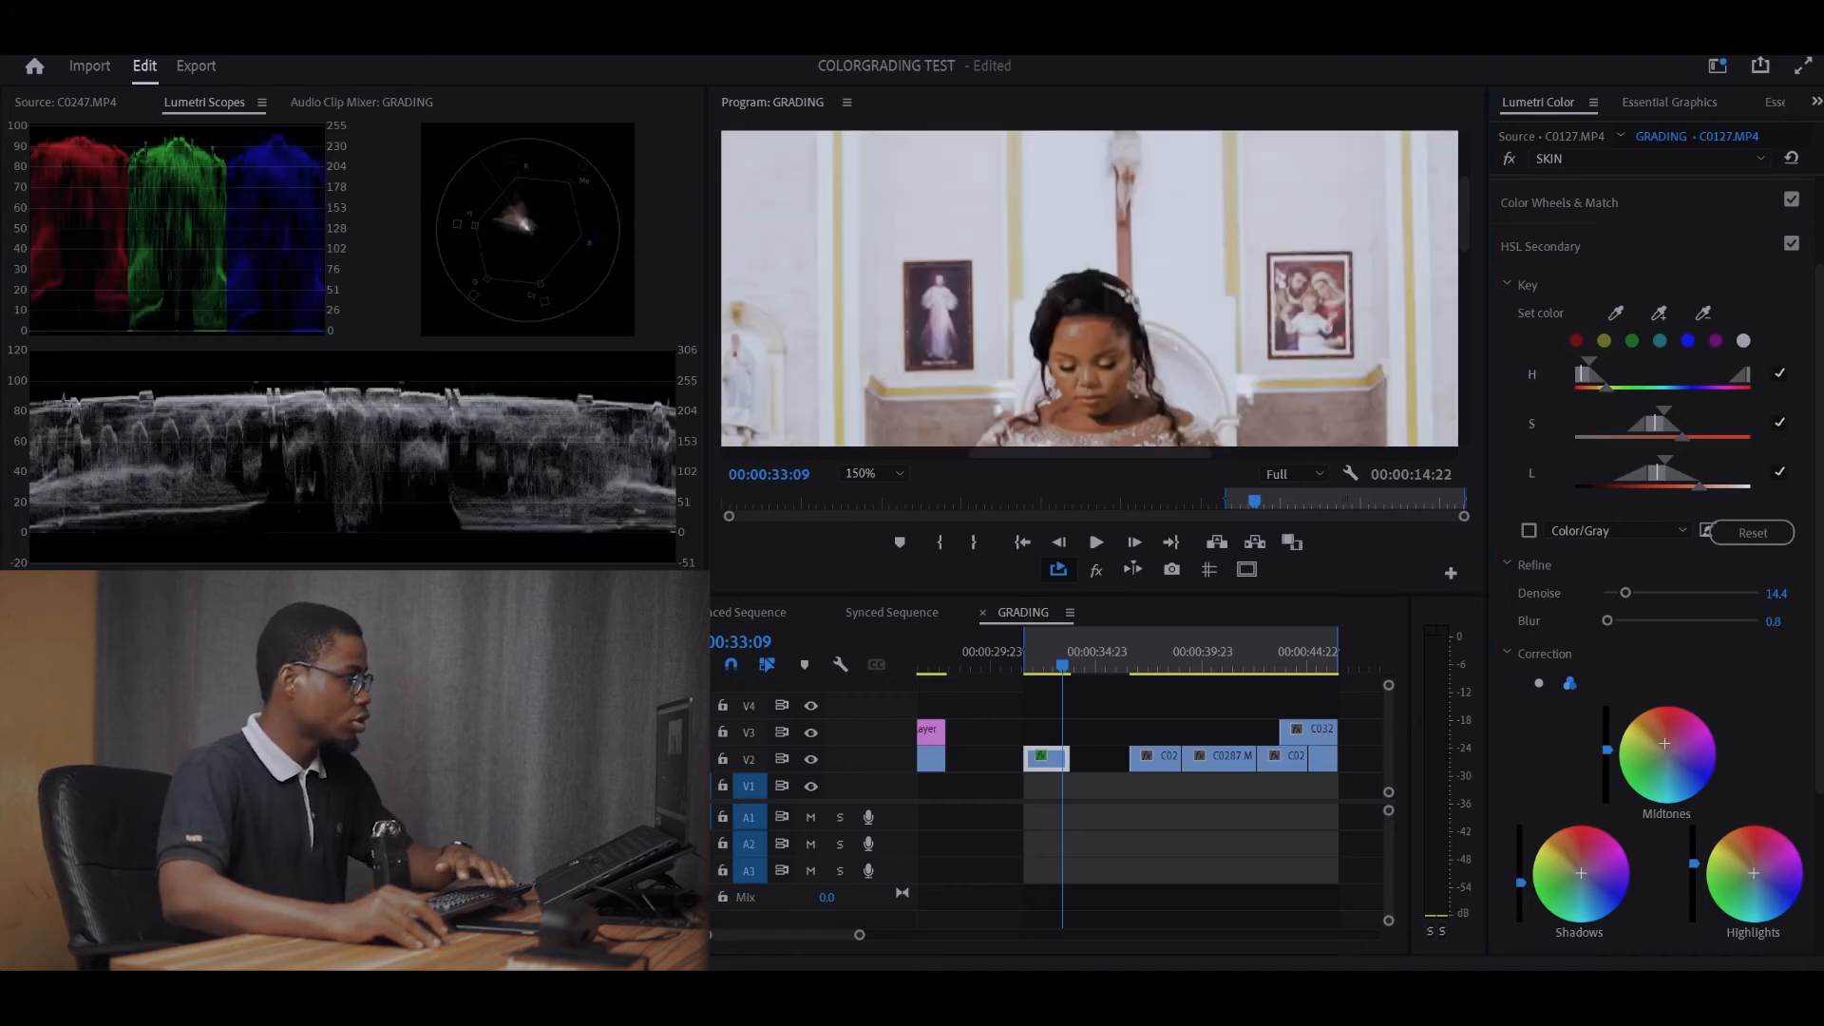
{"action": "left_click", "coordinate": [866, 486]}
{"action": "left_click", "coordinate": [860, 495]}
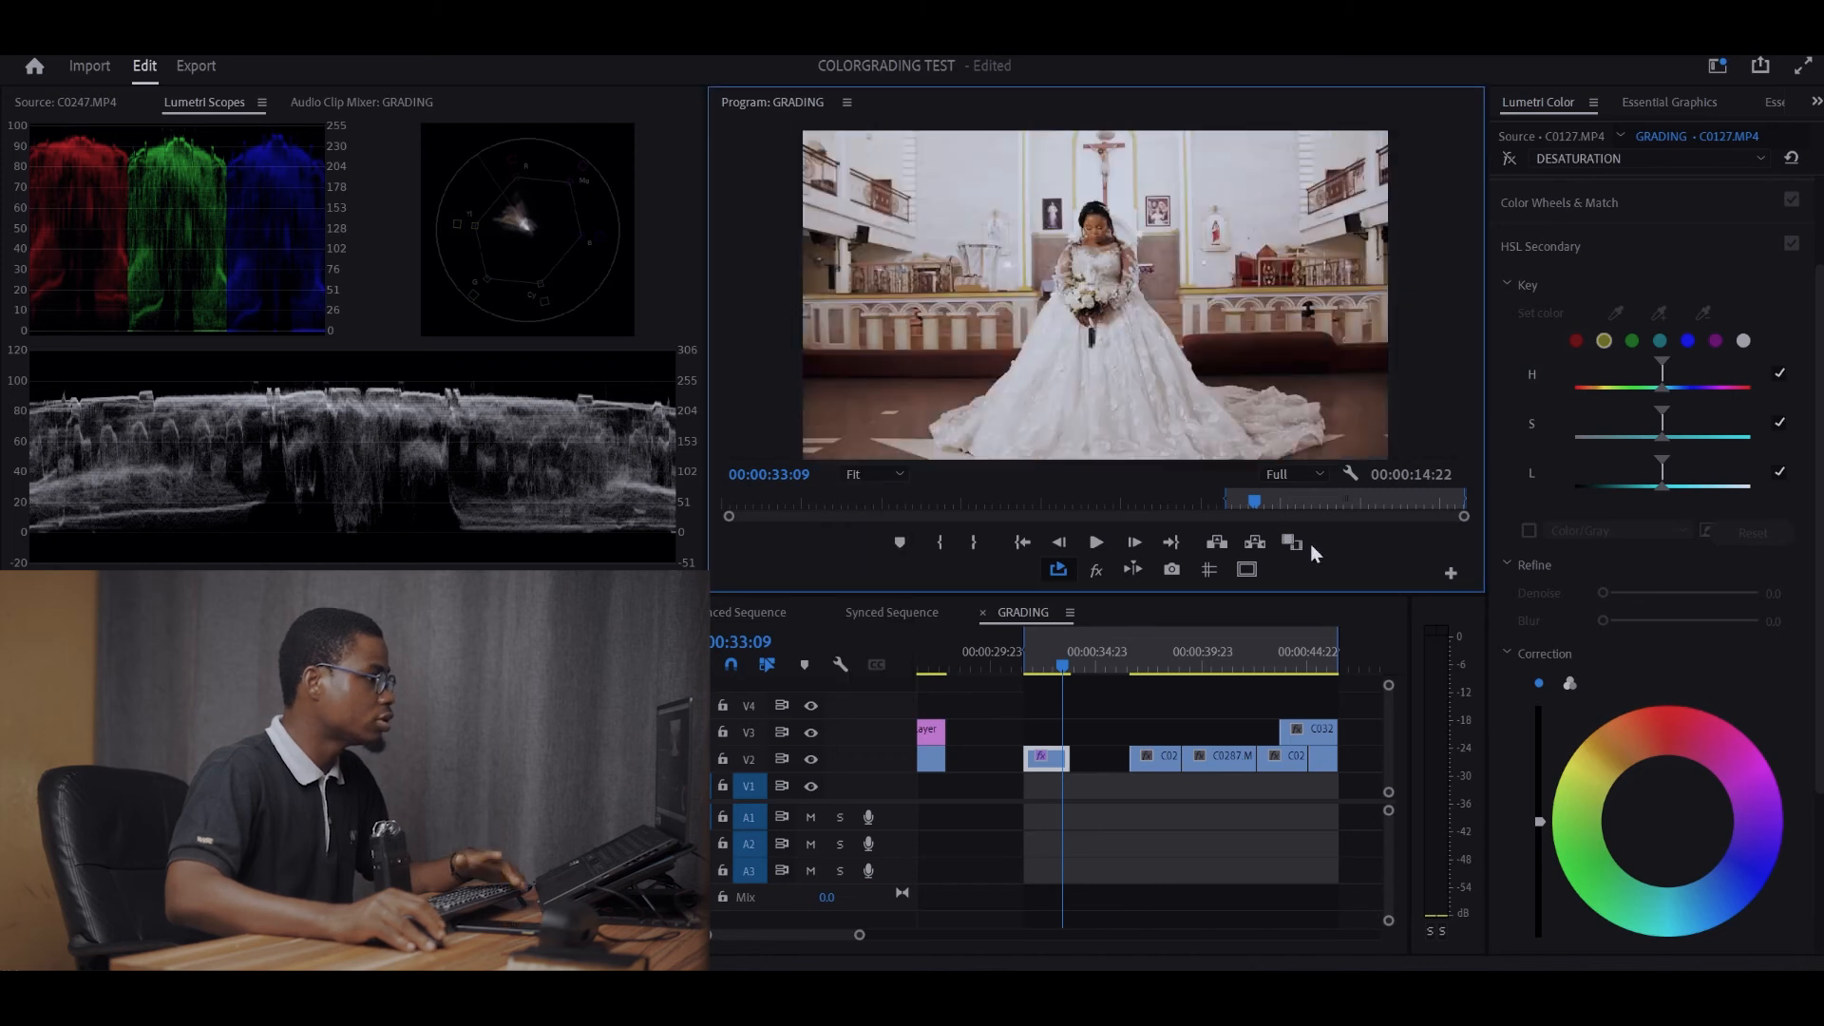
Play back the graded C0127 clip to review the skin correction and collapse the HSL Secondary section.
{"action": "left_click", "coordinate": [1028, 665]}
{"action": "key", "text": "space"}
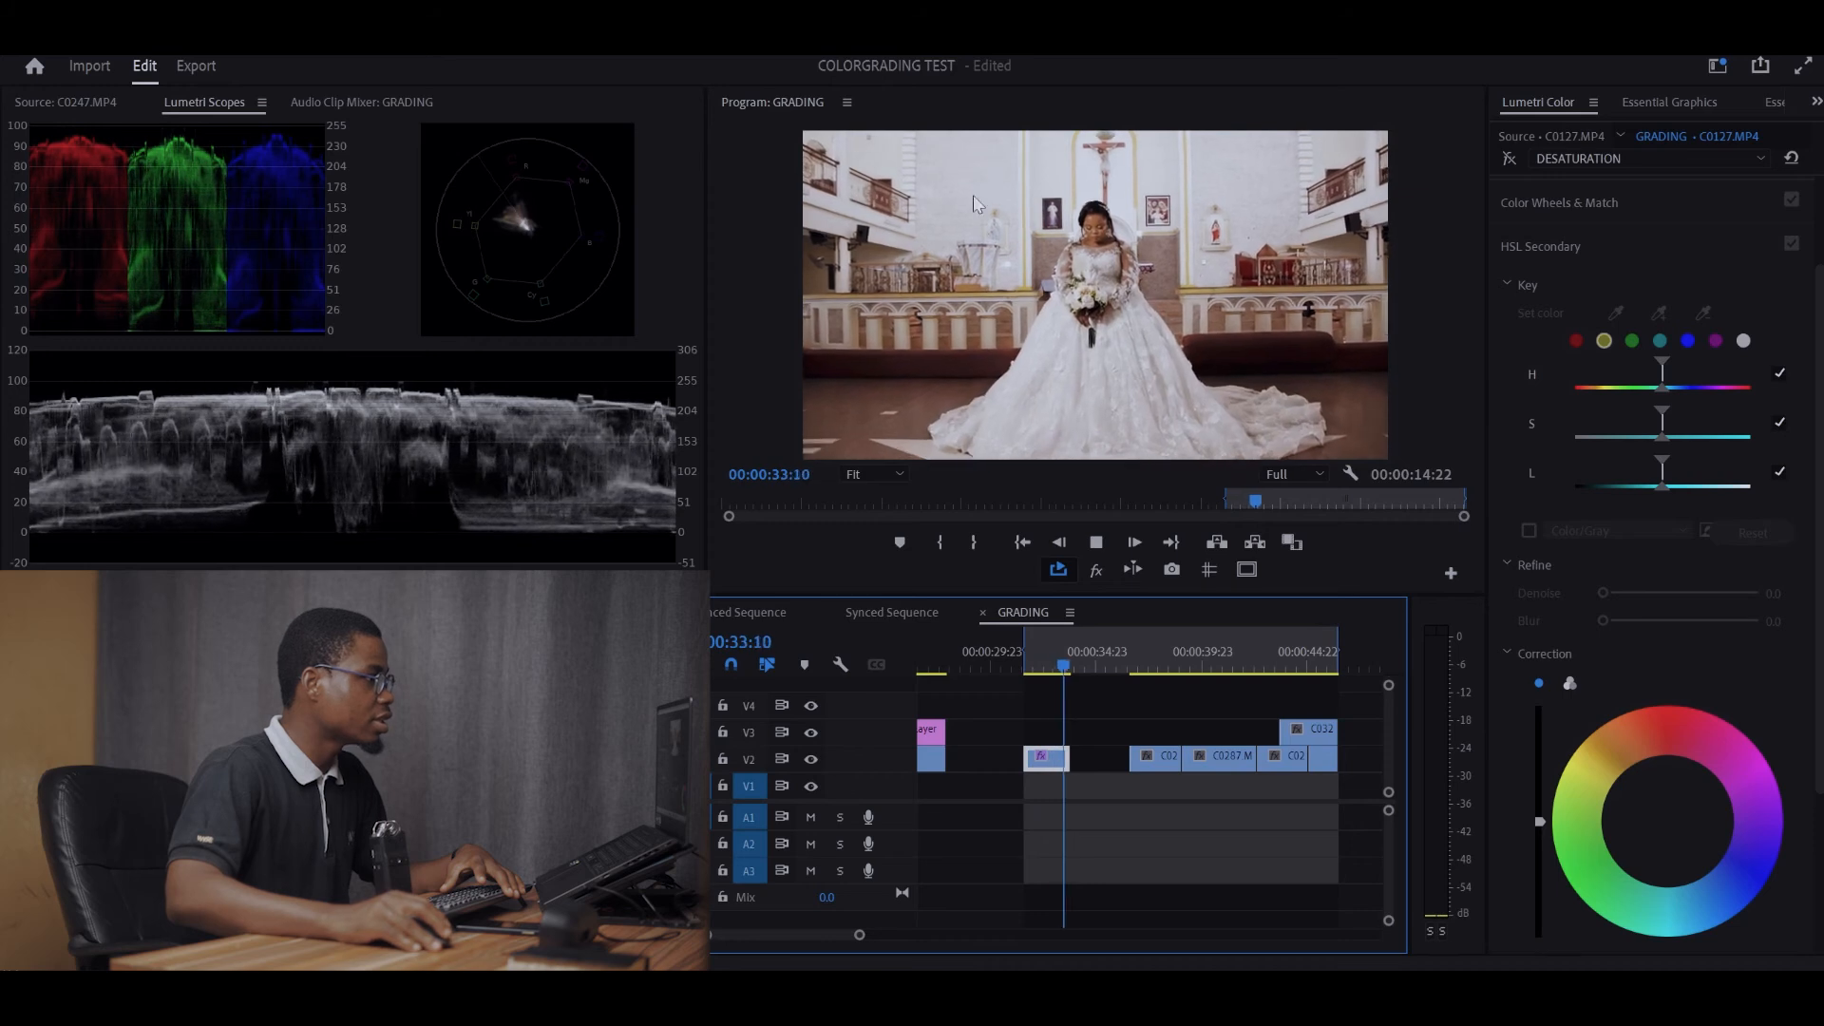
{"action": "left_click", "coordinate": [1040, 664]}
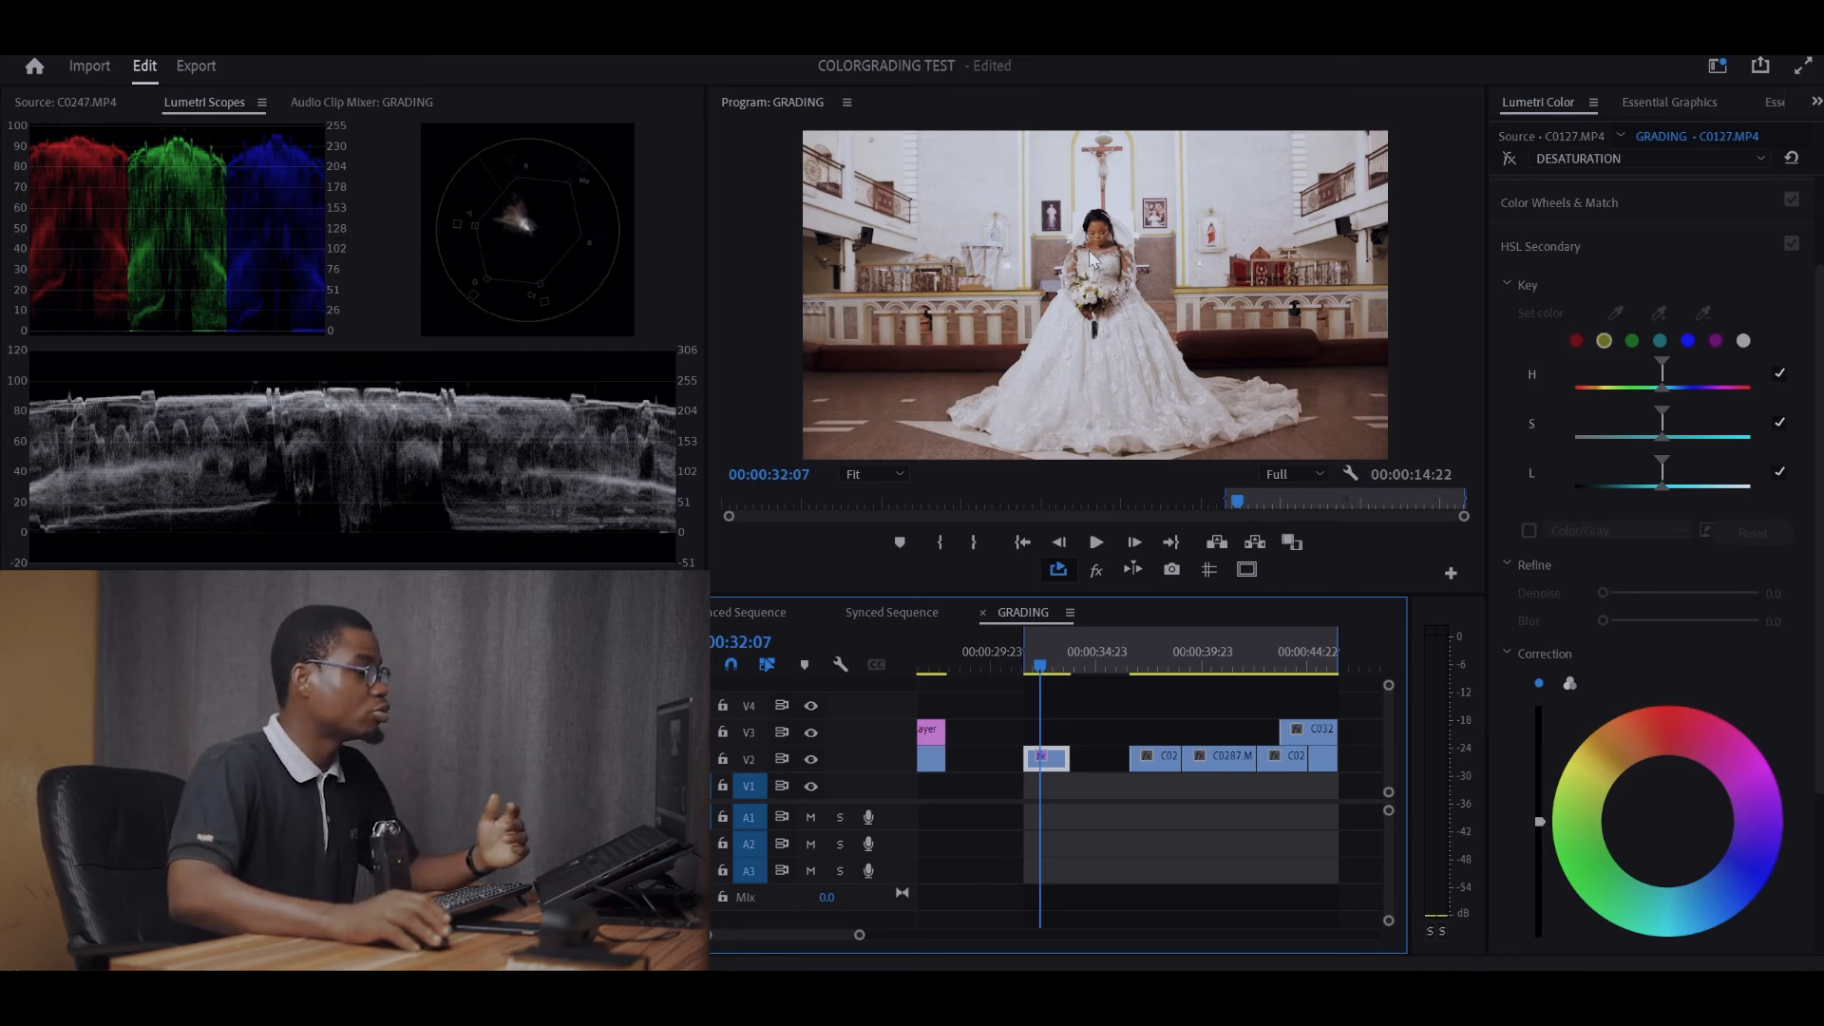
{"action": "left_click", "coordinate": [1569, 245]}
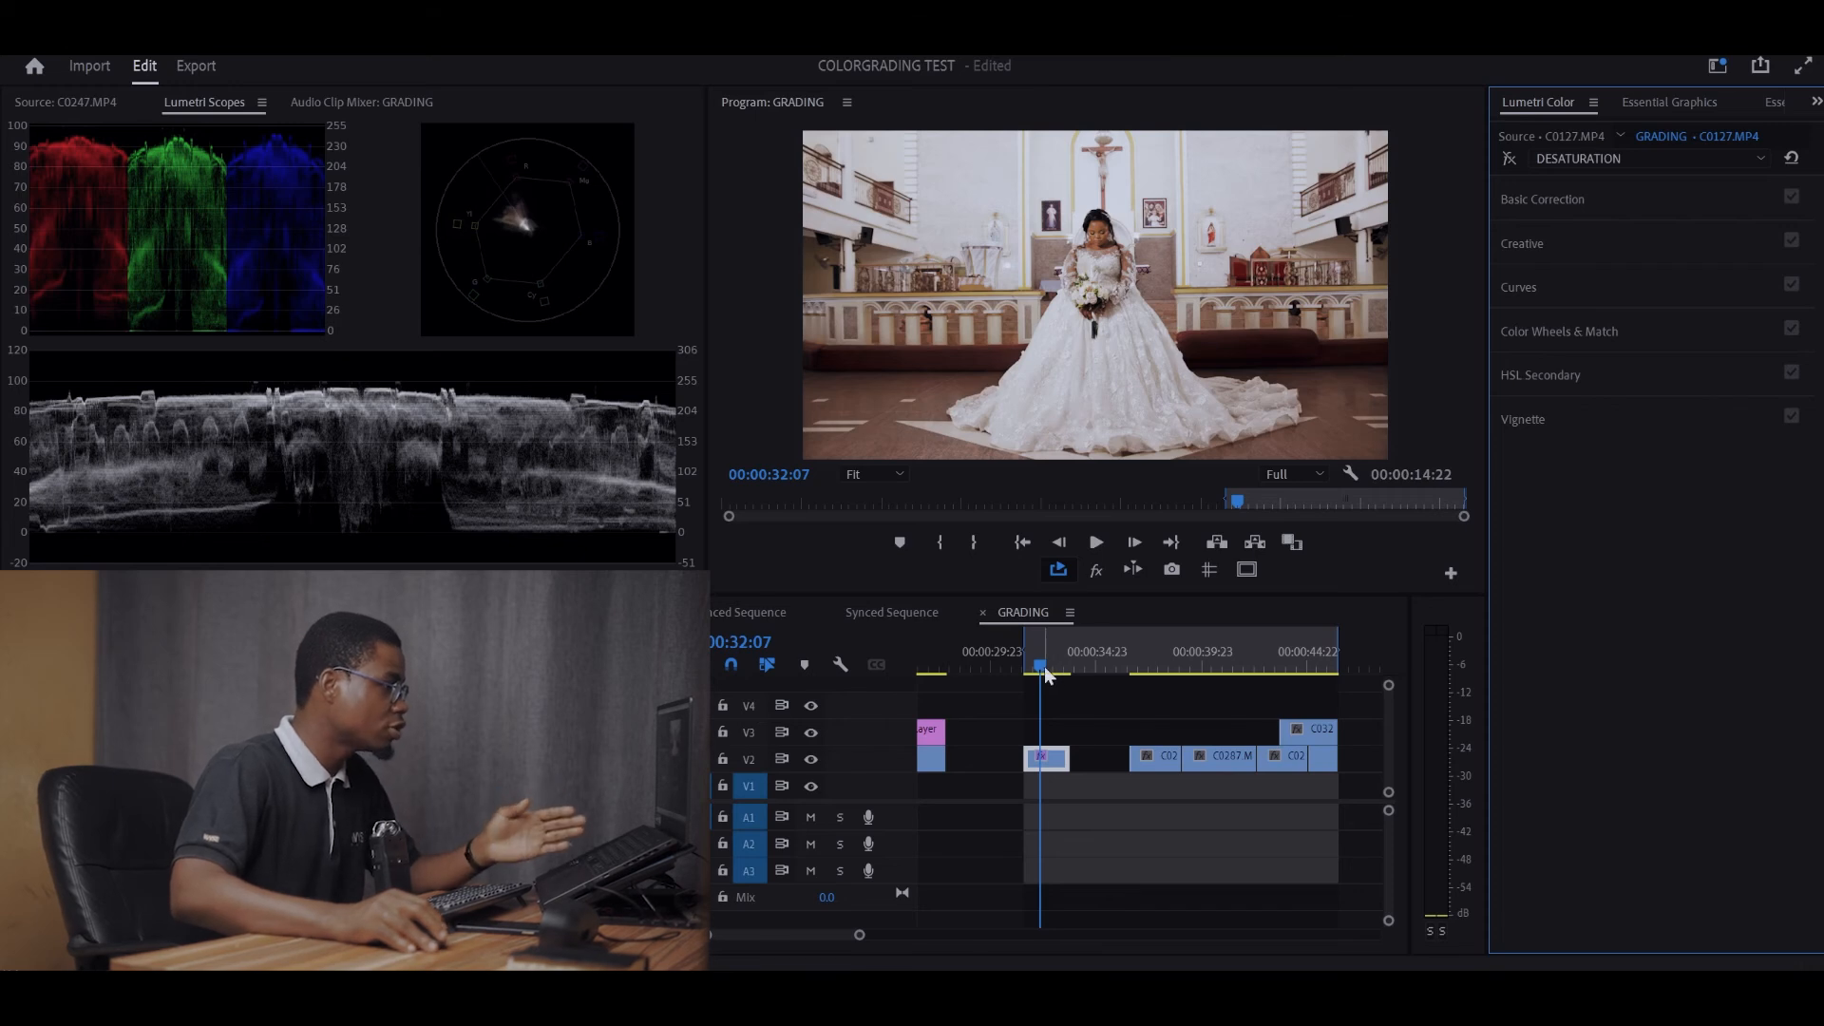
Duplicate clip C0127 next to itself on V2, add a new Lumetri Color effect to the copy and open its color wheels.
{"action": "mouse_move", "coordinate": [1047, 764]}
{"action": "left_mouse_down"}
{"action": "mouse_move", "coordinate": [1108, 735]}
{"action": "mouse_move", "coordinate": [1046, 773]}
{"action": "left_mouse_up"}
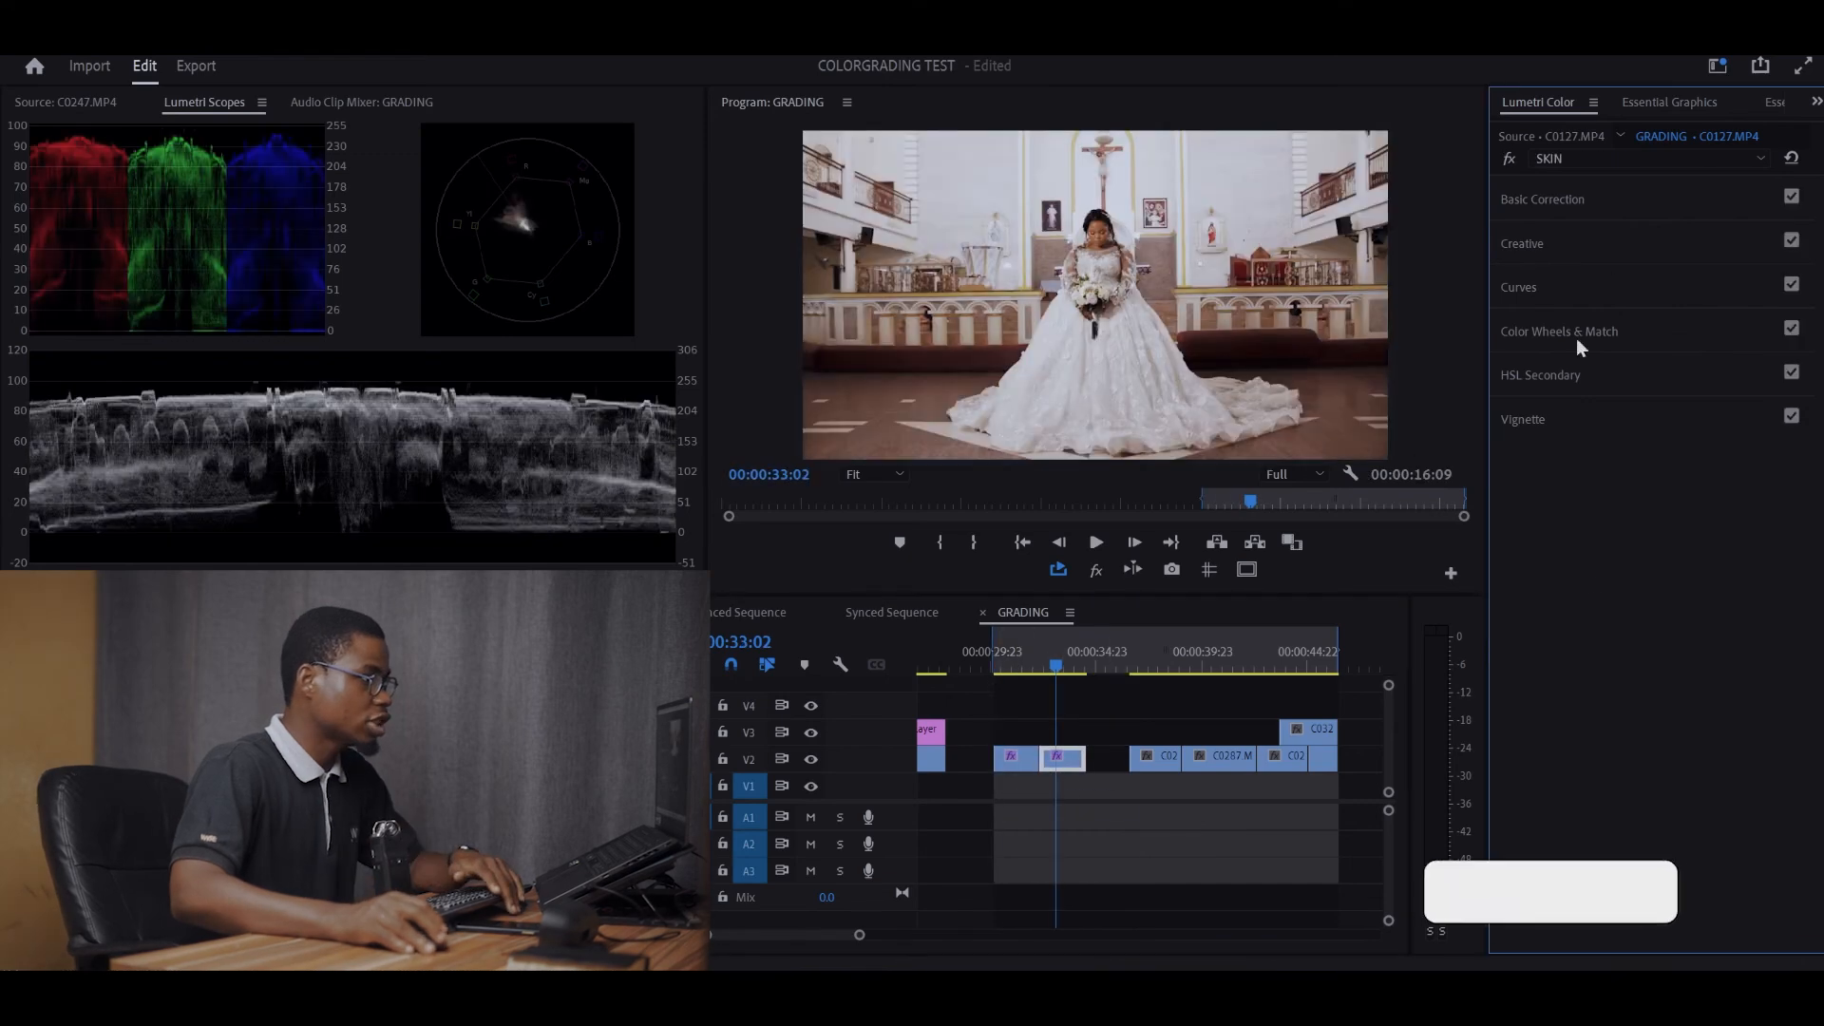
{"action": "left_click", "coordinate": [1675, 161]}
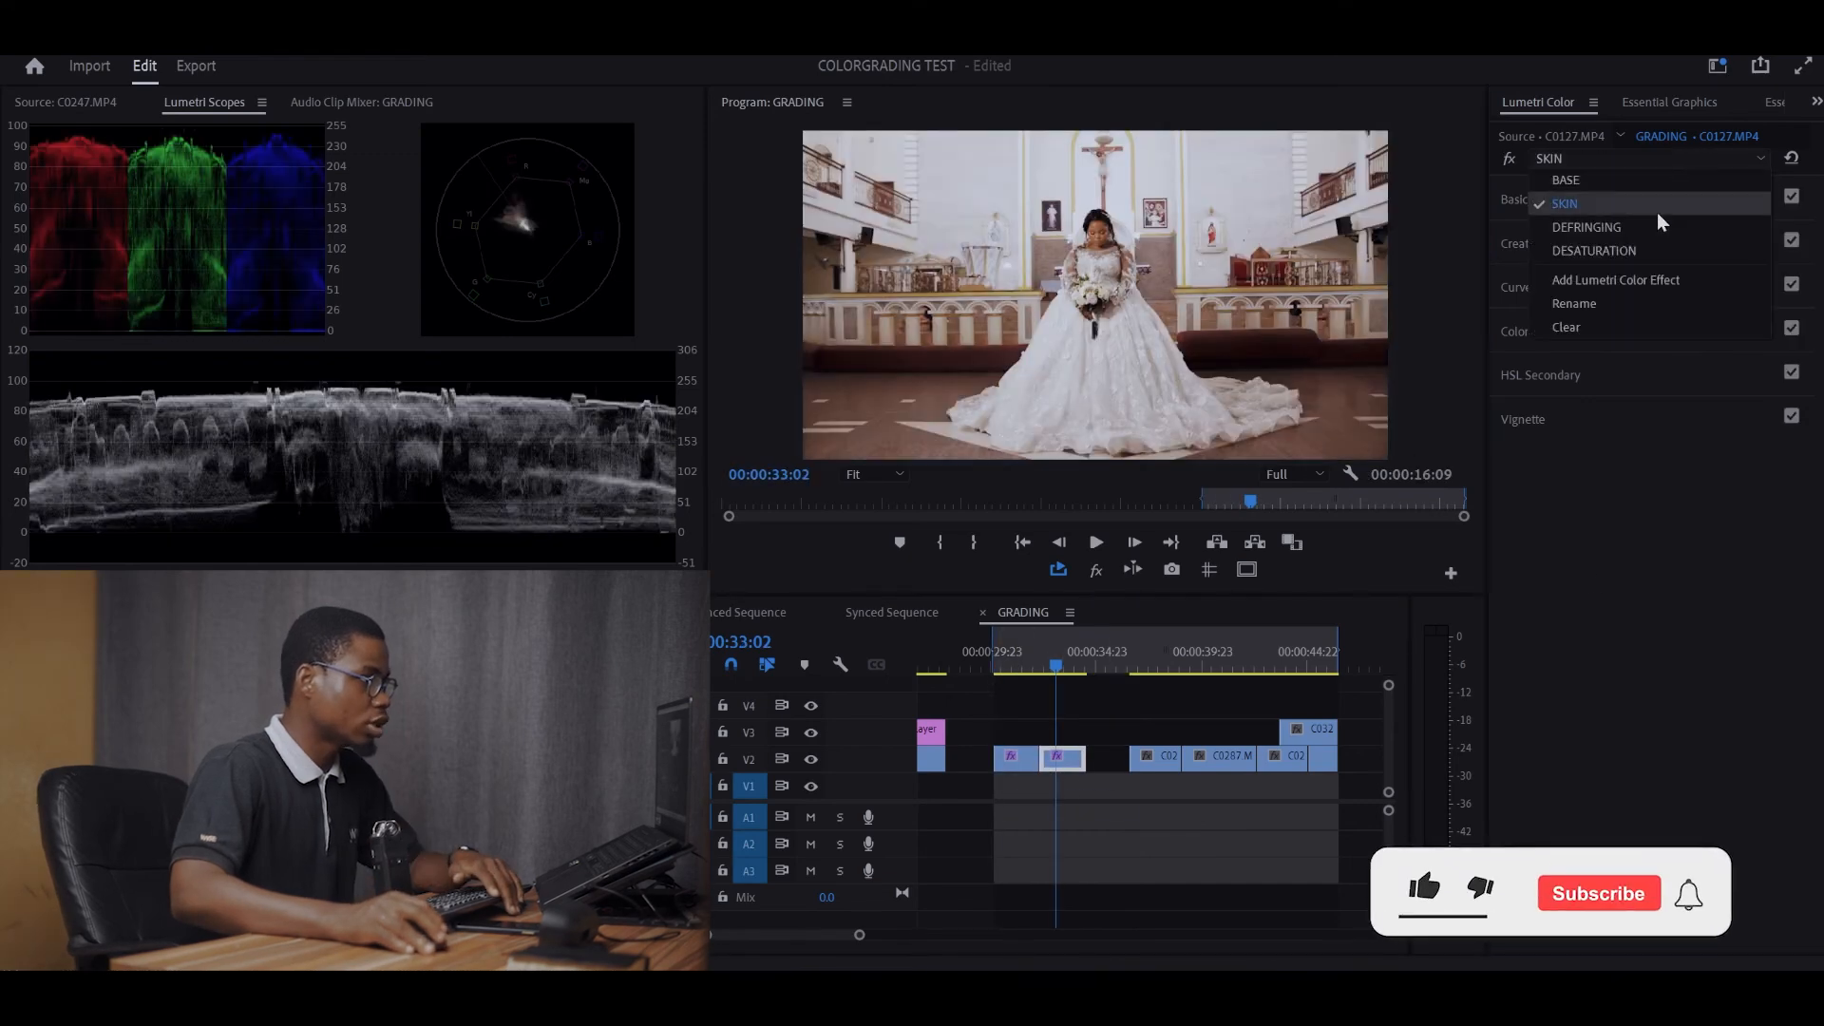
{"action": "left_click", "coordinate": [1577, 285]}
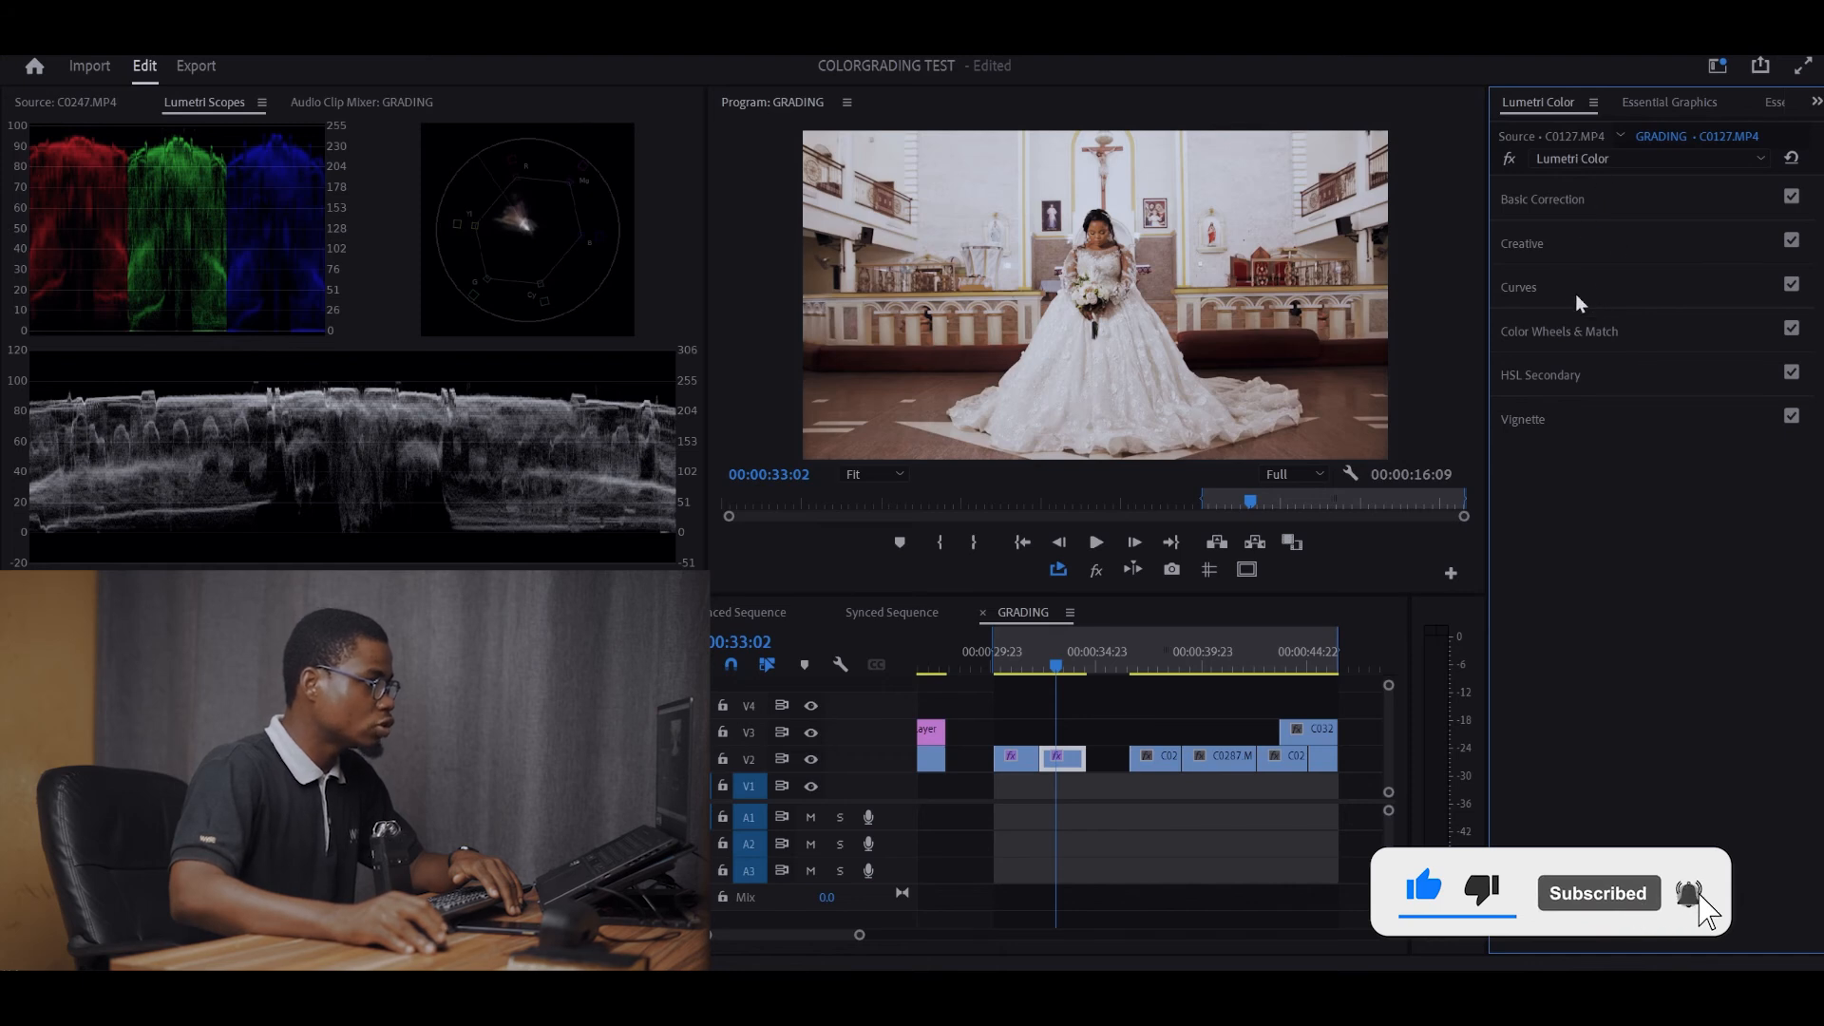
{"action": "left_click", "coordinate": [1581, 330]}
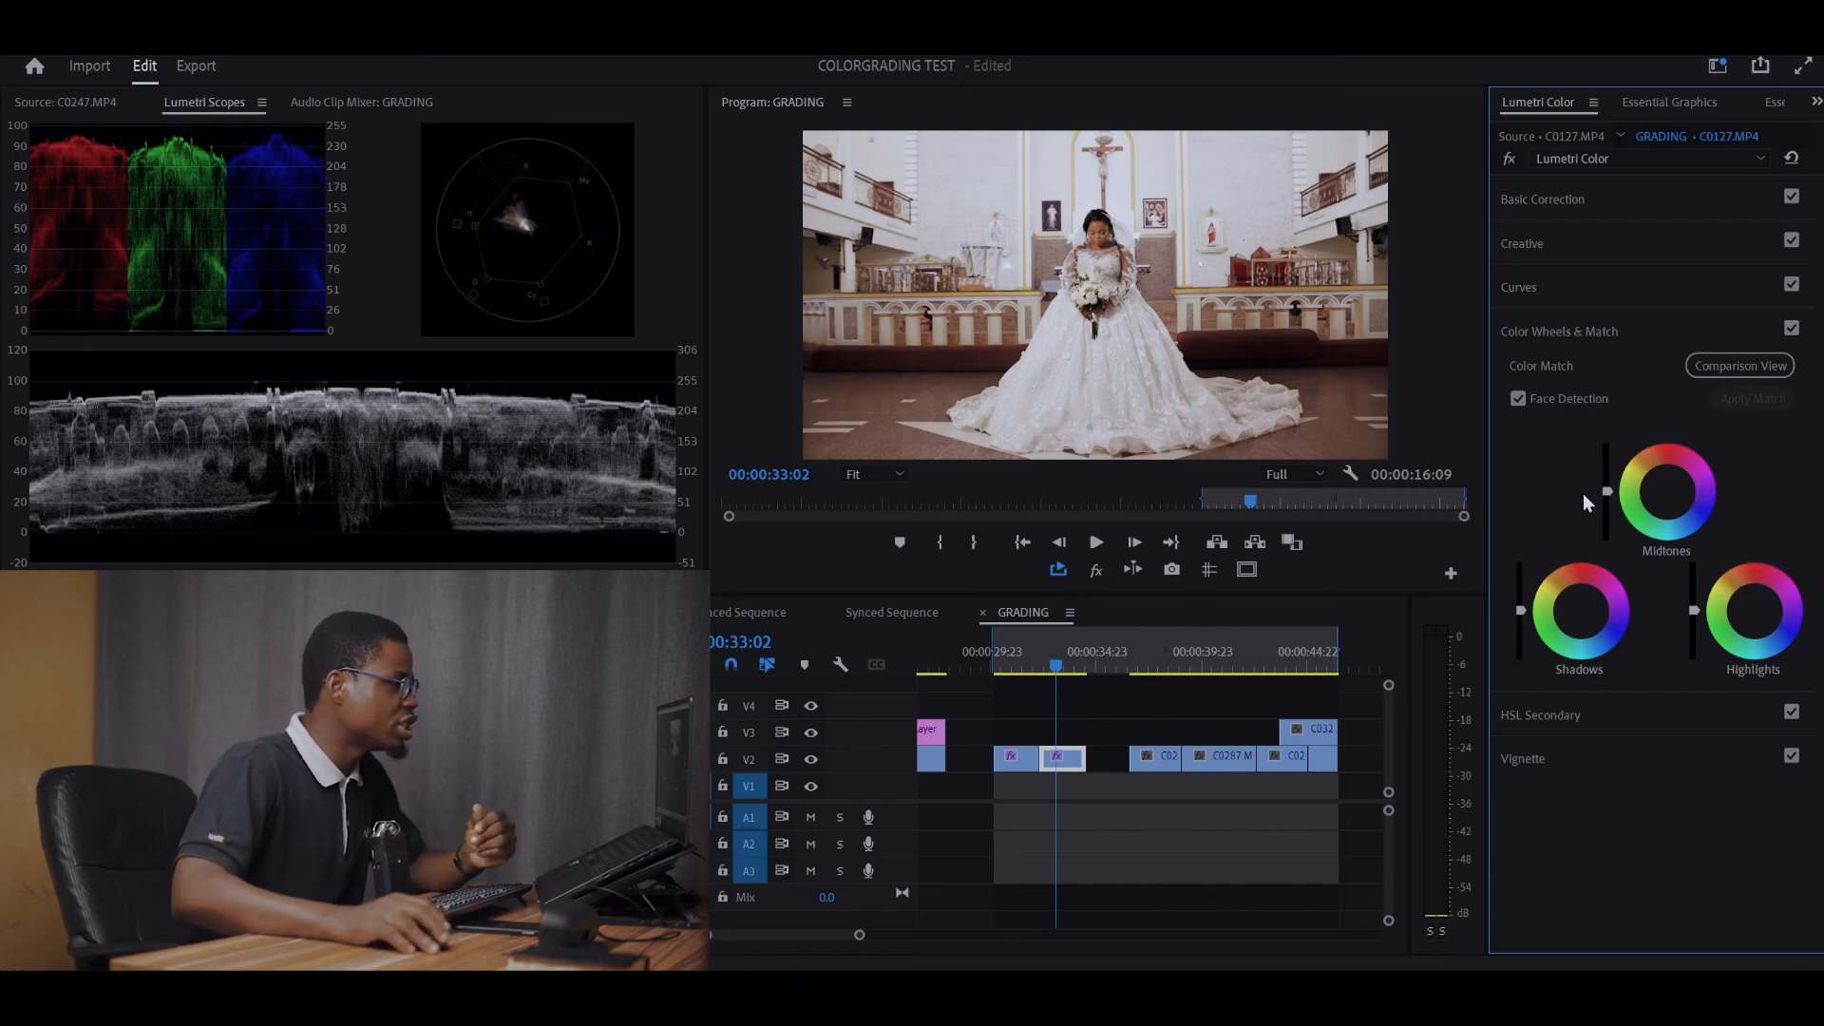
Tint the midtones slightly blue and the shadows slightly orange, raising the midtones level and lowering the shadows level a little.
{"action": "left_click", "coordinate": [1668, 495]}
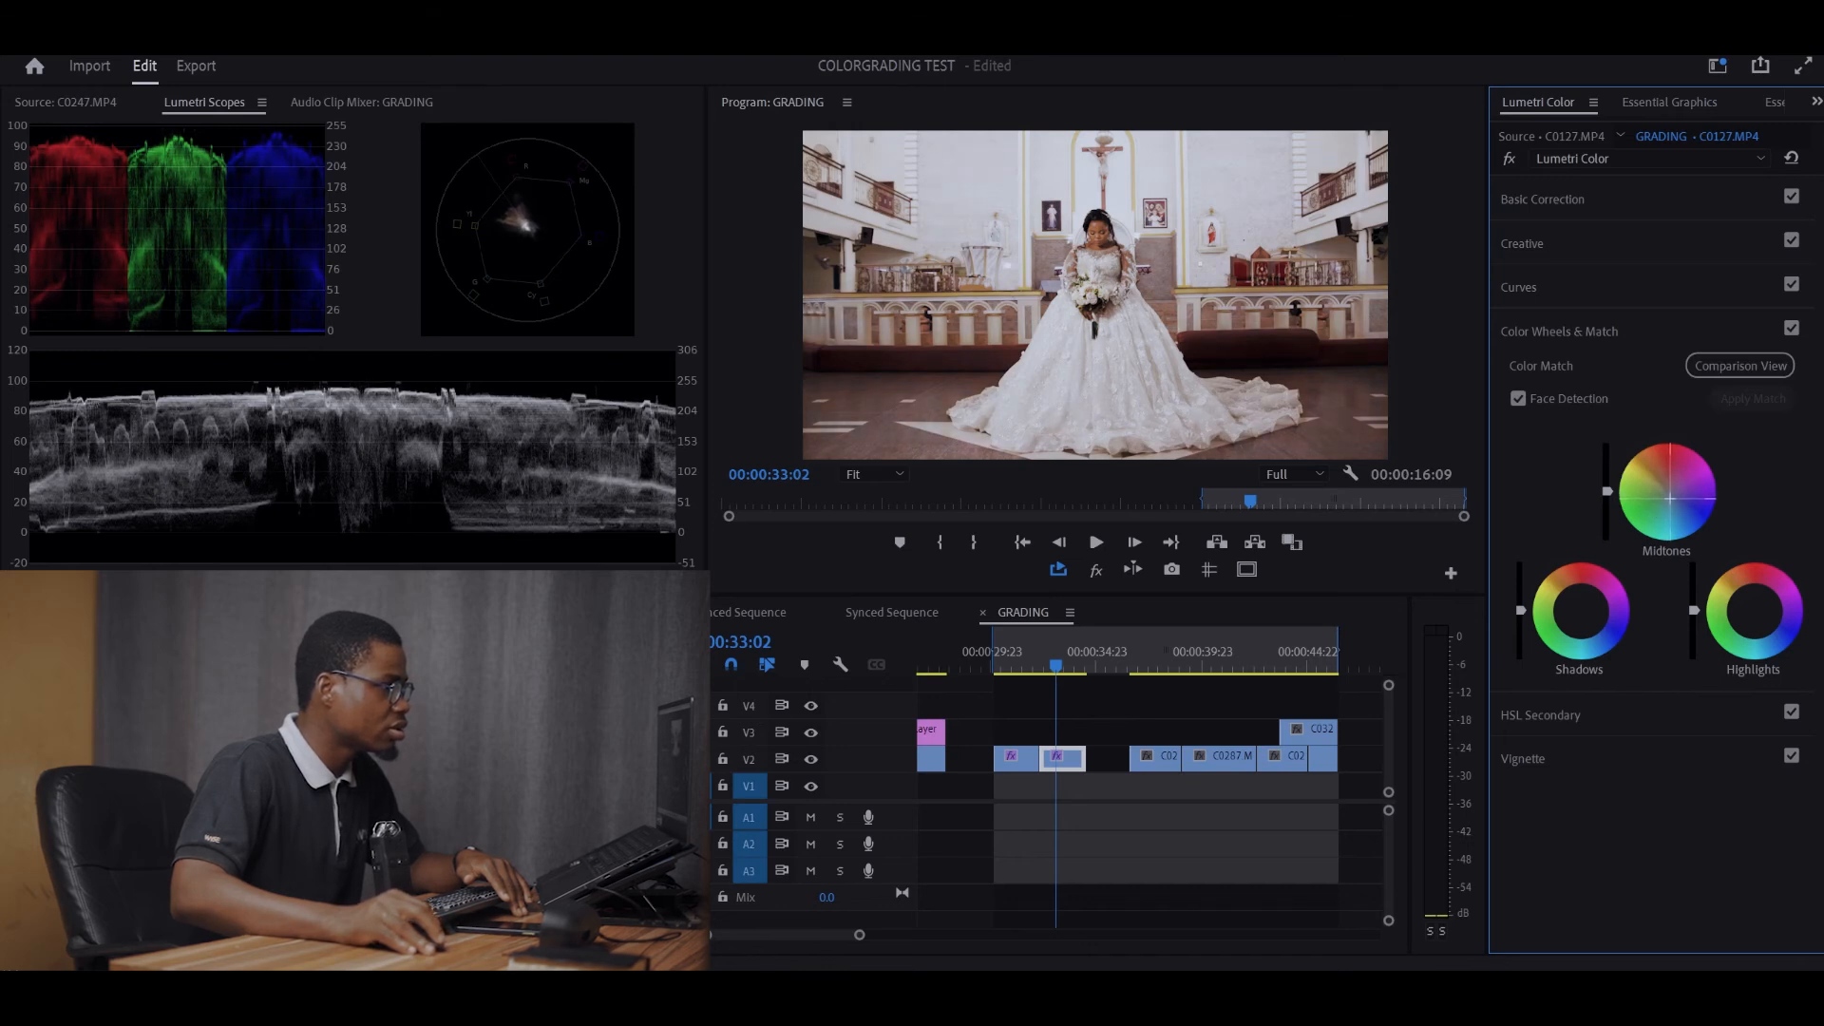
{"action": "left_click_drag", "start_coordinate": [1669, 500], "coordinate": [1673, 500]}
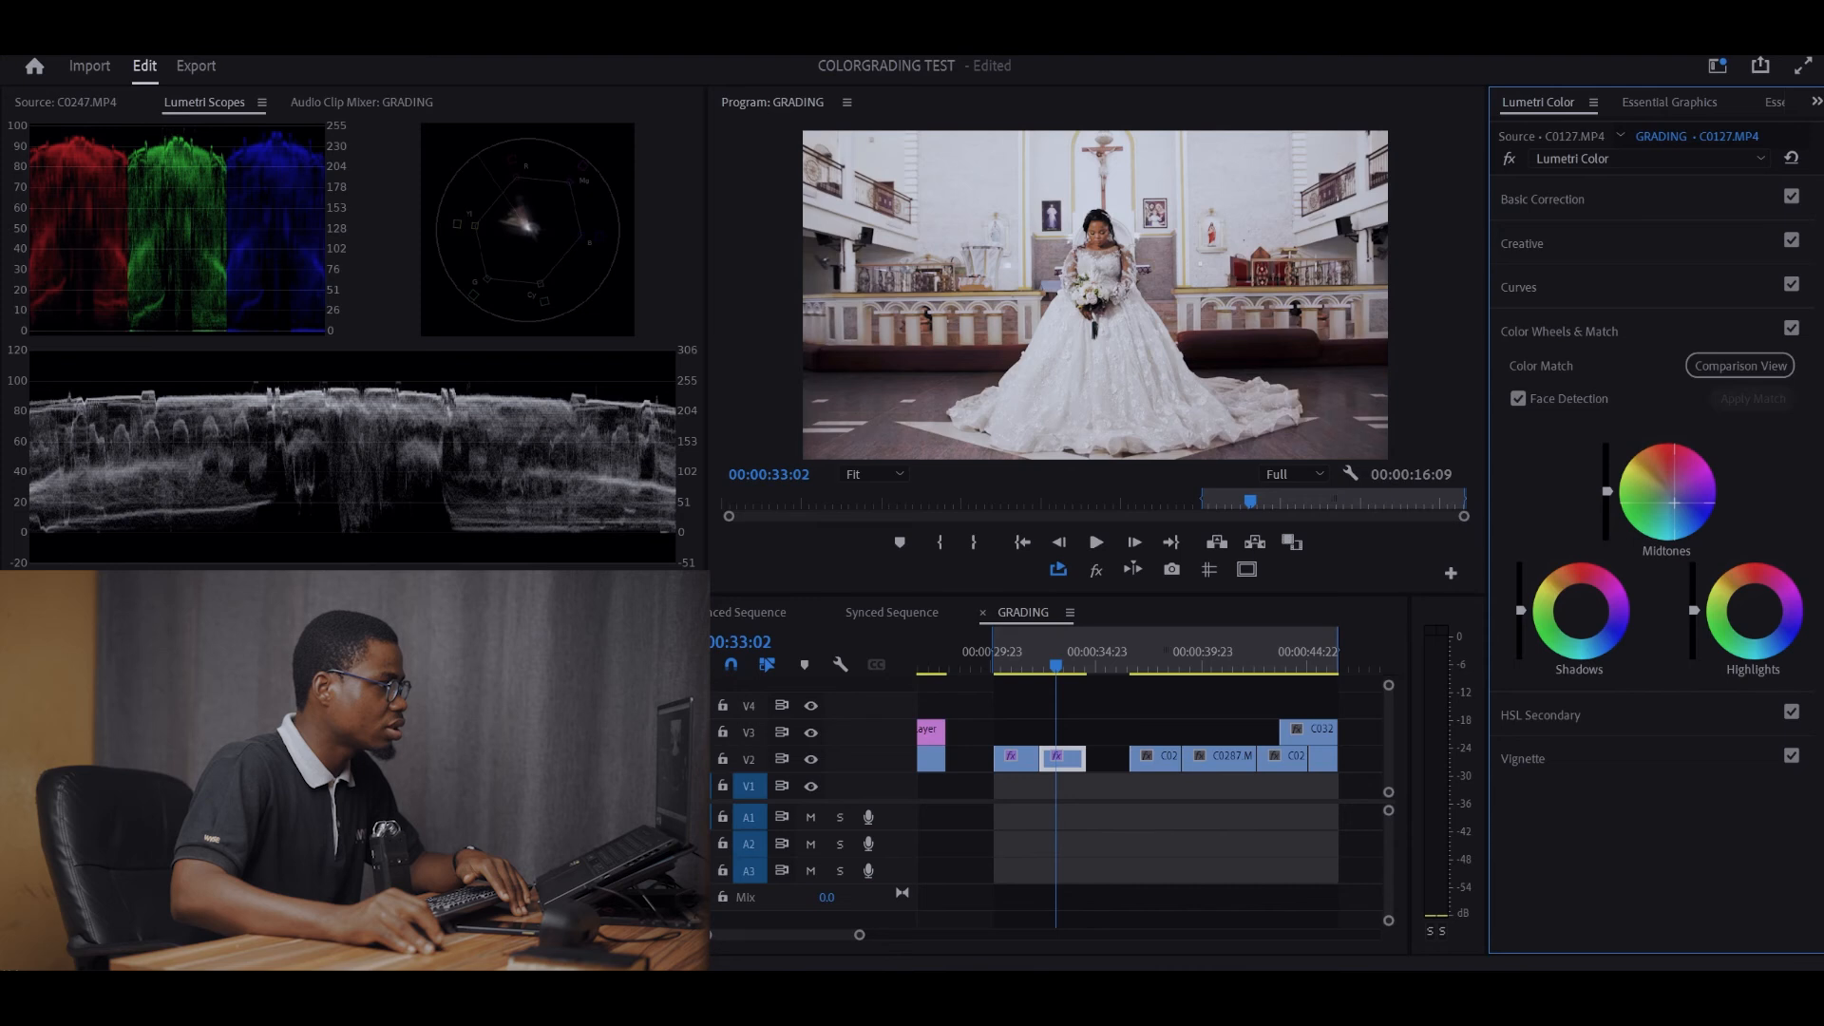
{"action": "left_click", "coordinate": [1583, 619]}
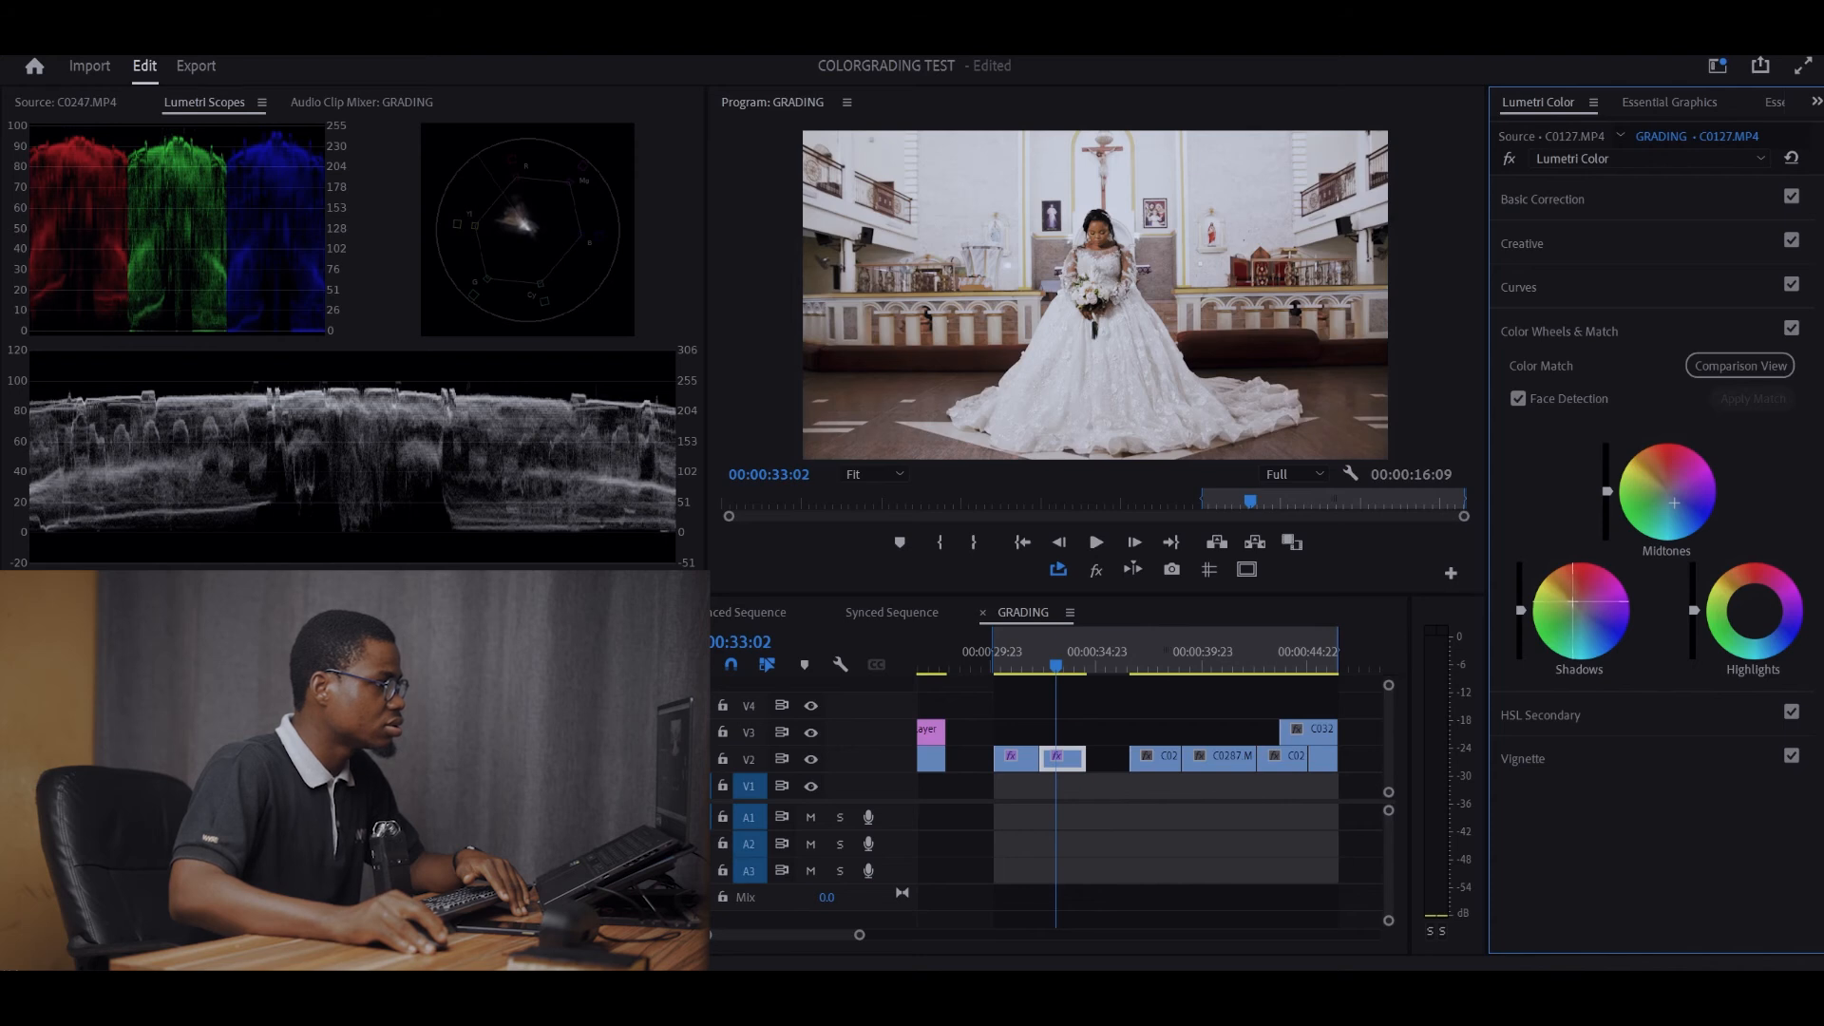
{"action": "left_click_drag", "start_coordinate": [1607, 491], "coordinate": [1607, 482]}
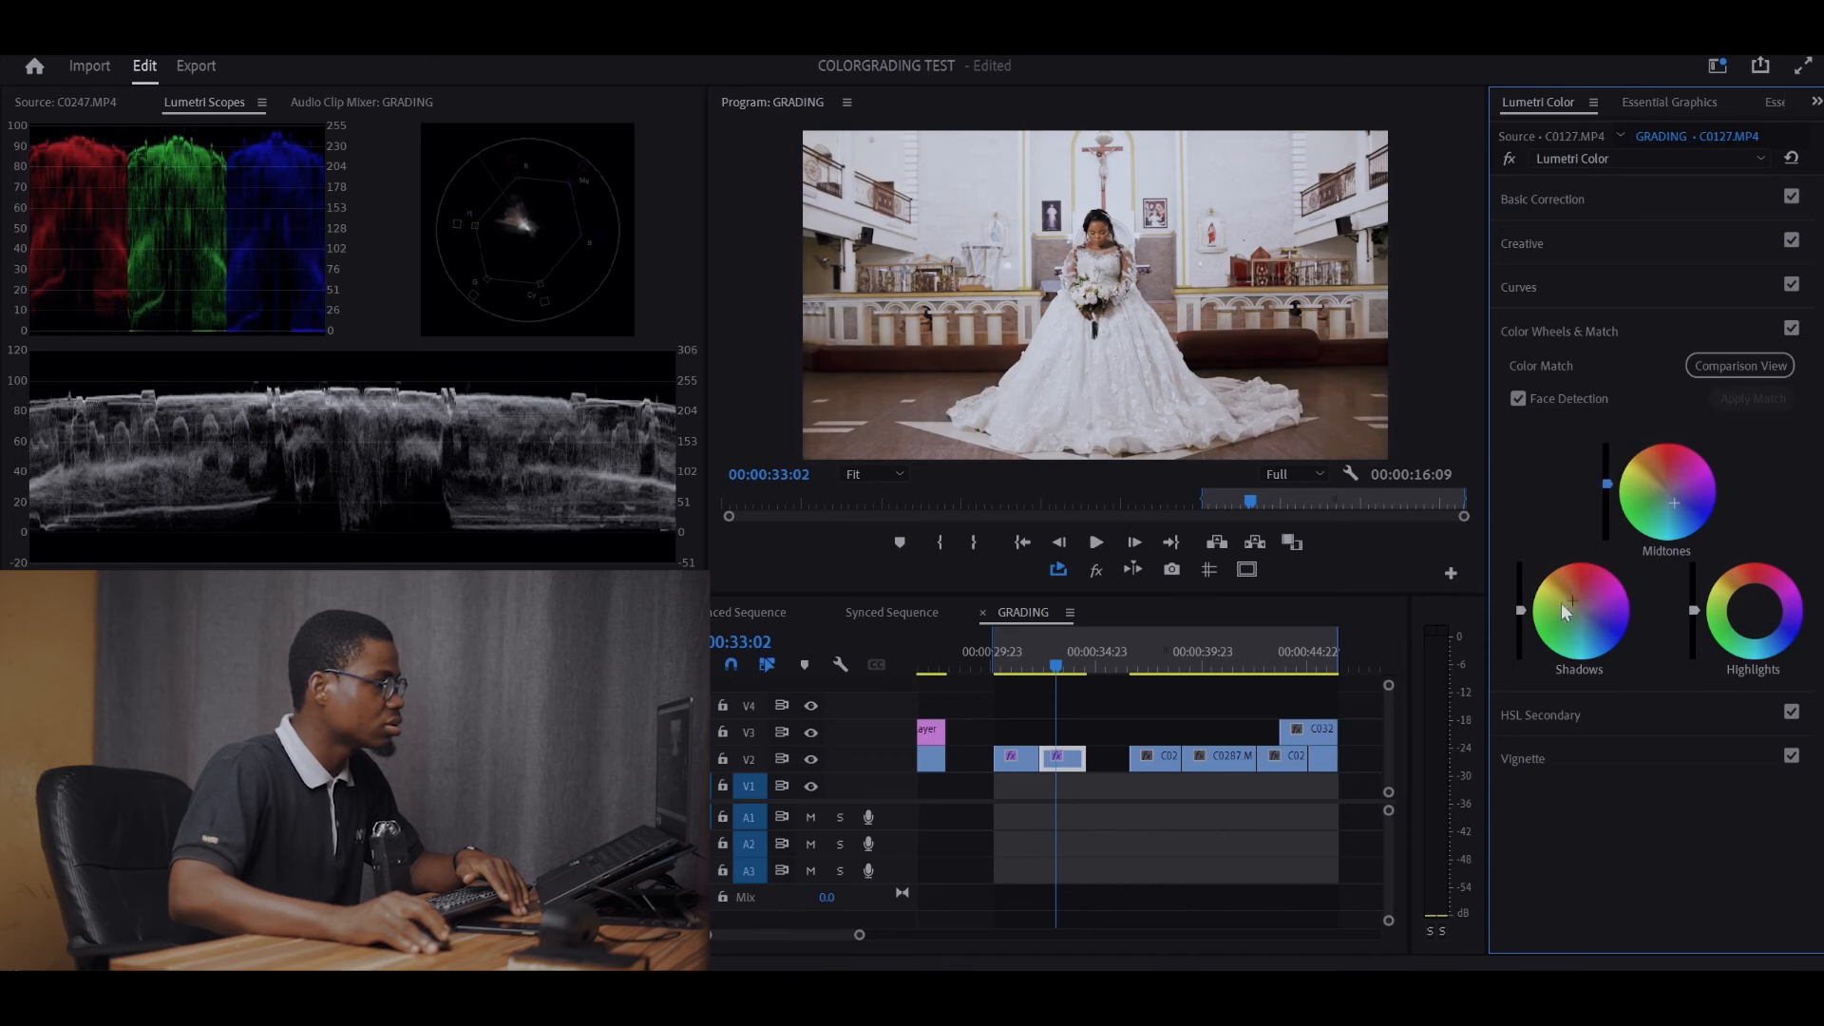
{"action": "left_click_drag", "start_coordinate": [1519, 610], "coordinate": [1520, 617]}
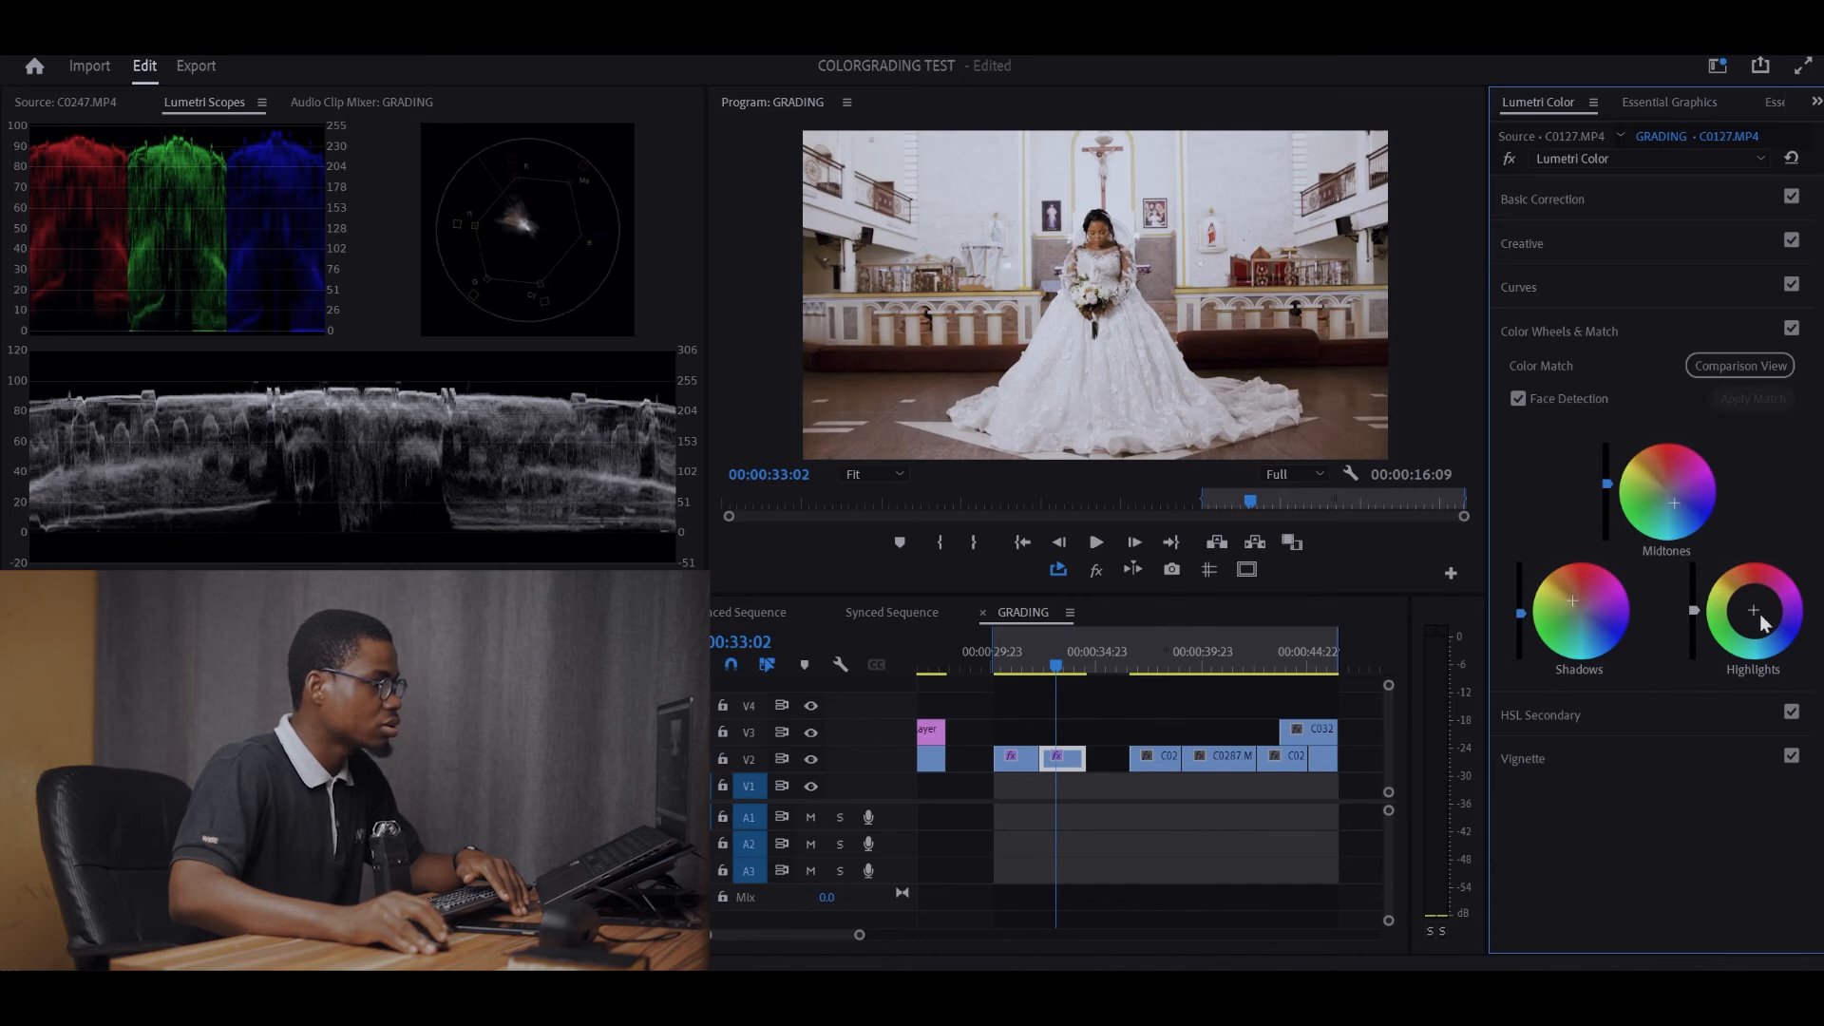
Push the highlights wheel toward blue and scrub between the two clip copies to compare the looks.
{"action": "left_click_drag", "start_coordinate": [1754, 615], "coordinate": [1775, 627]}
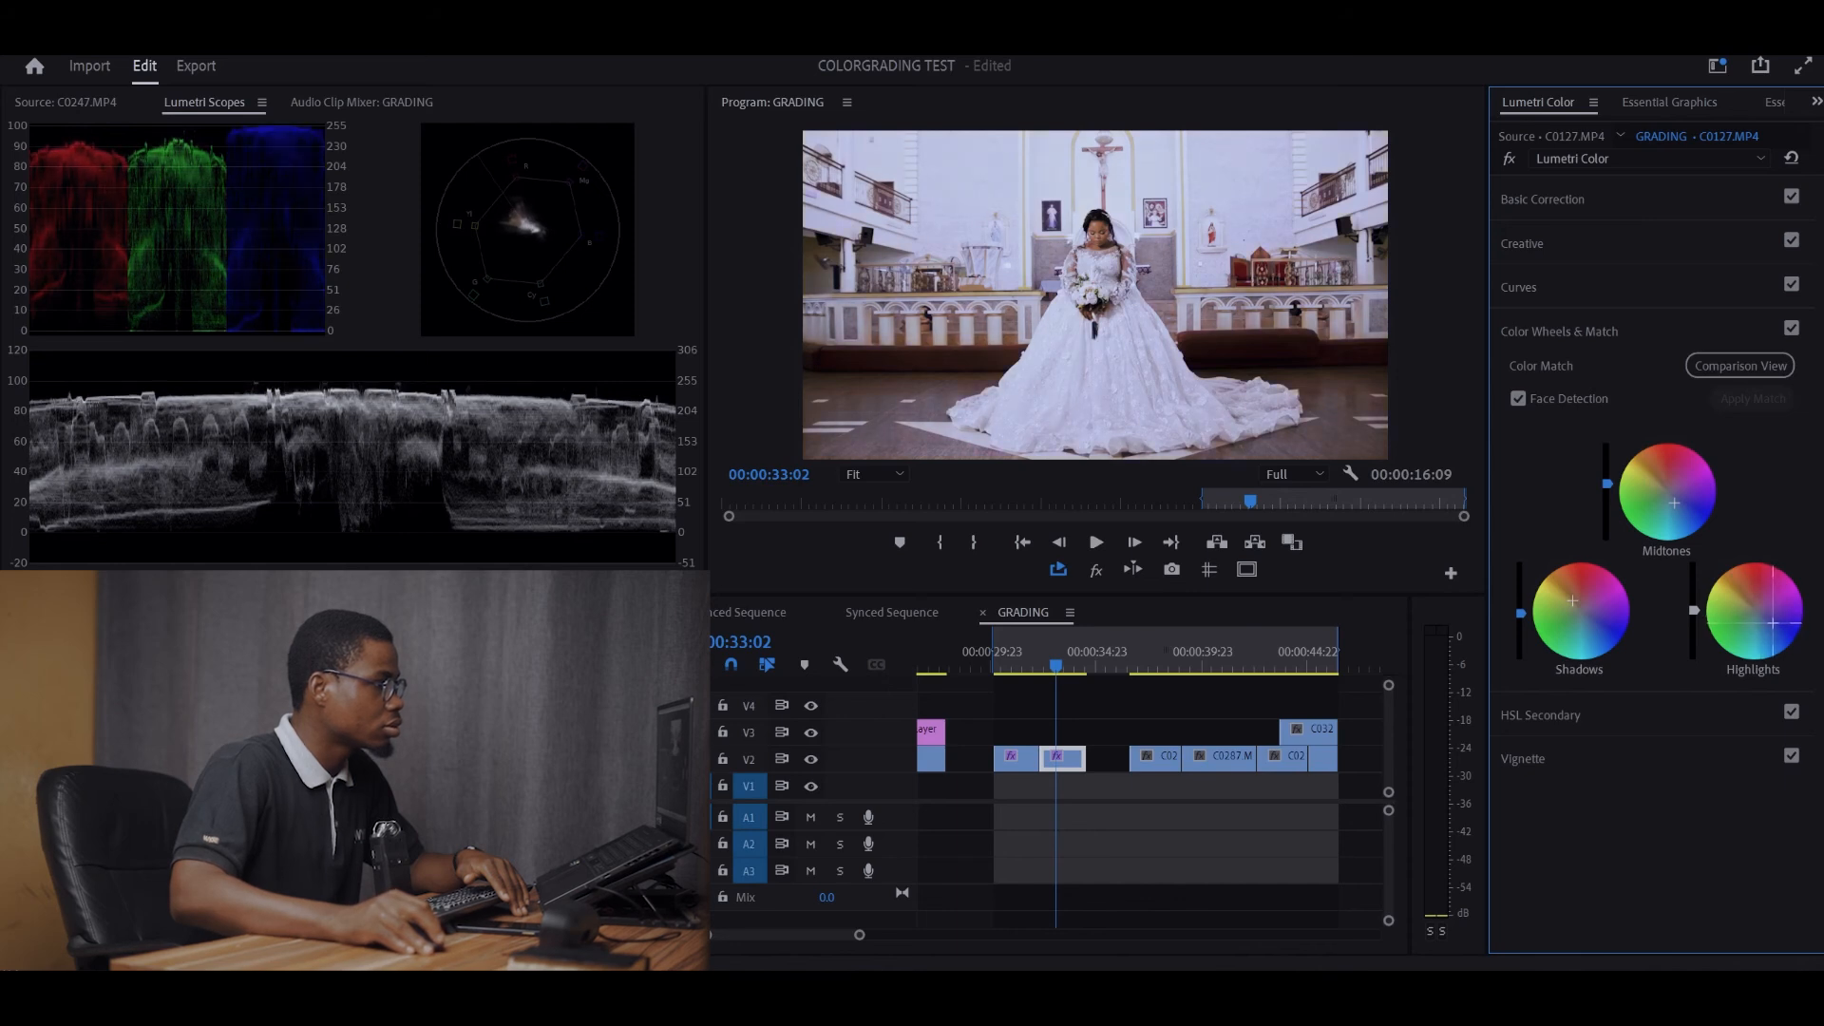
{"action": "left_click_drag", "start_coordinate": [1769, 619], "coordinate": [1767, 621]}
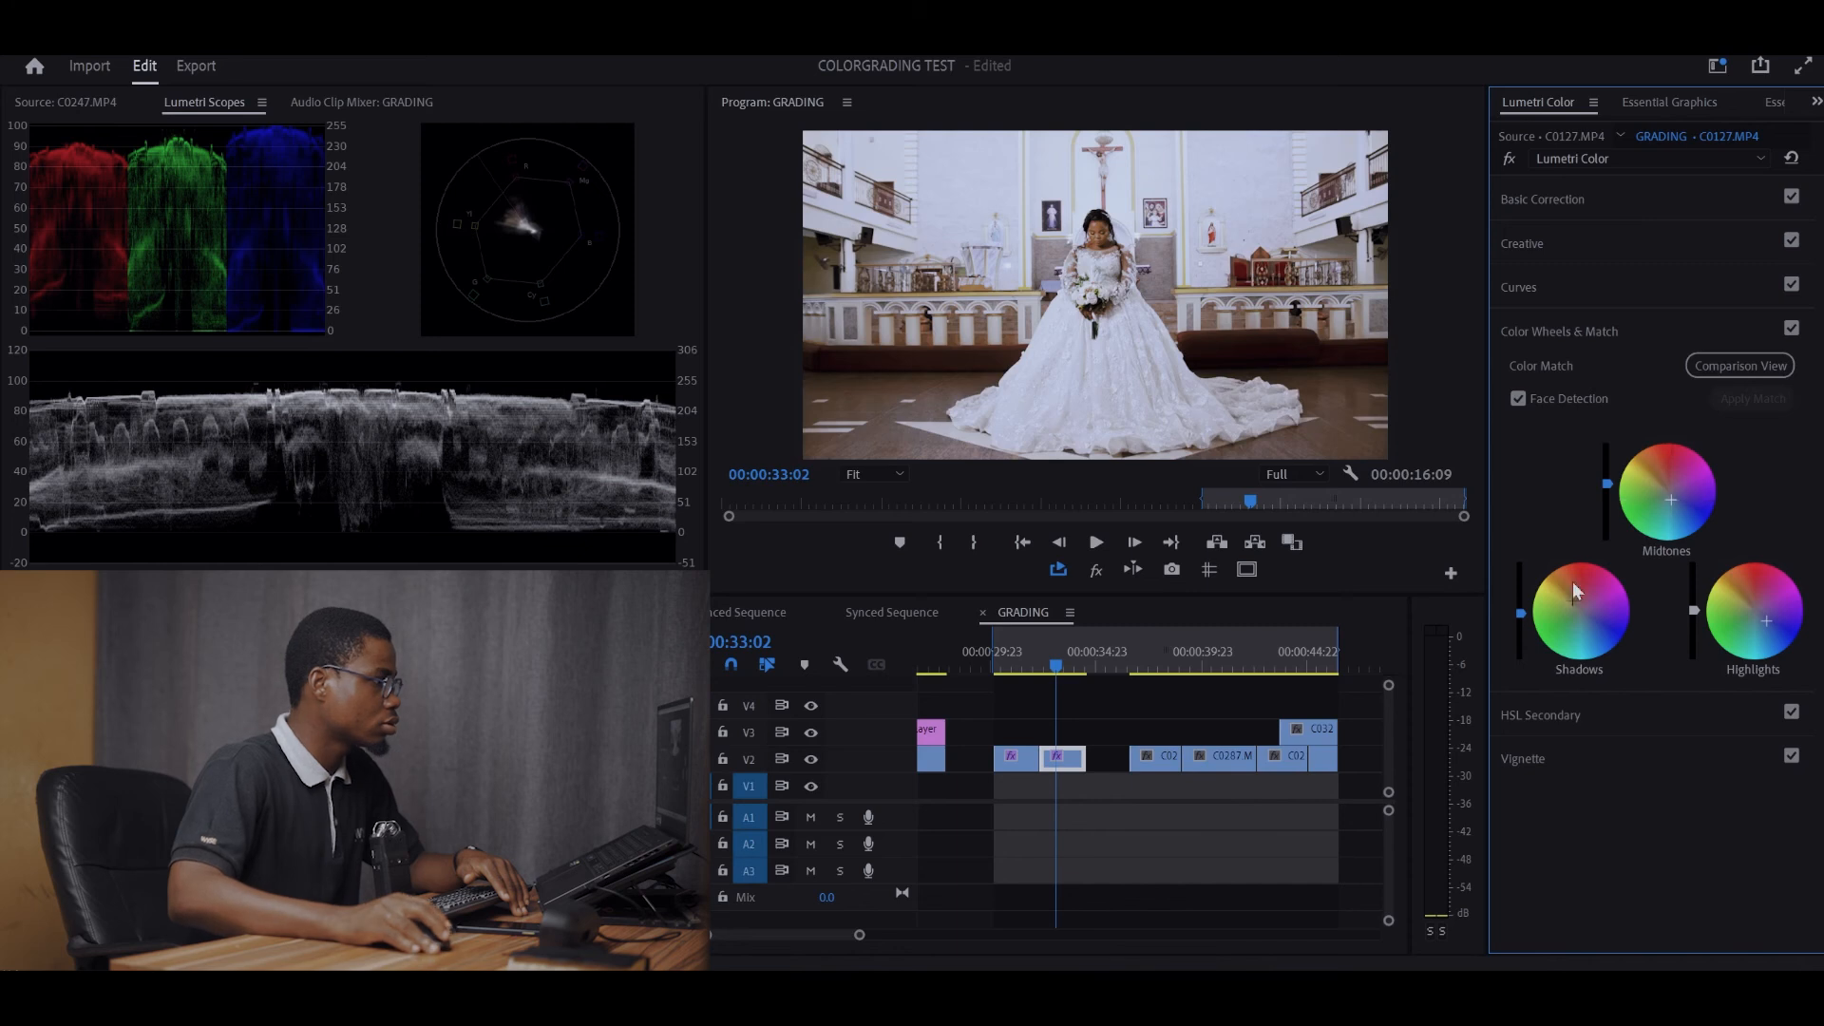
{"action": "left_click", "coordinate": [1029, 657]}
{"action": "left_click_drag", "start_coordinate": [1029, 662], "coordinate": [1053, 664]}
{"action": "left_click_drag", "start_coordinate": [1050, 665], "coordinate": [1058, 665]}
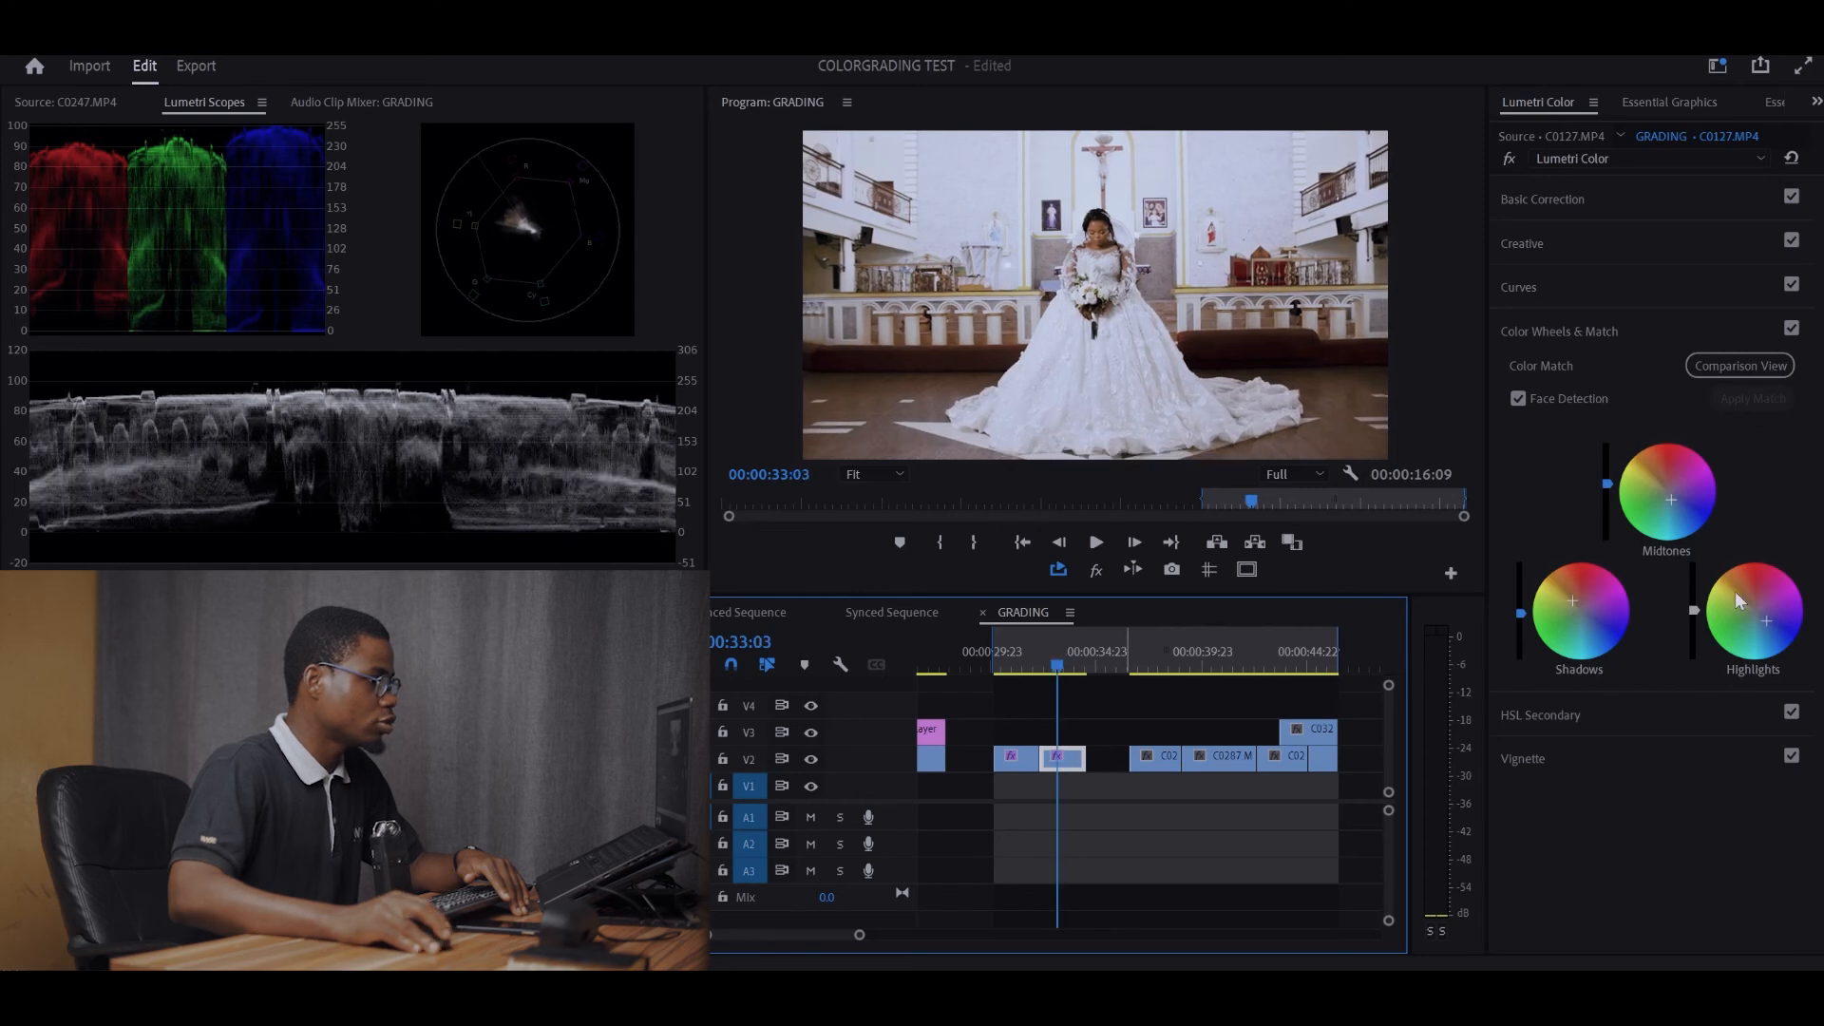
Pull the highlights tint back closer to neutral, lower the highlights level slightly and recheck the frame.
{"action": "left_click", "coordinate": [1765, 620]}
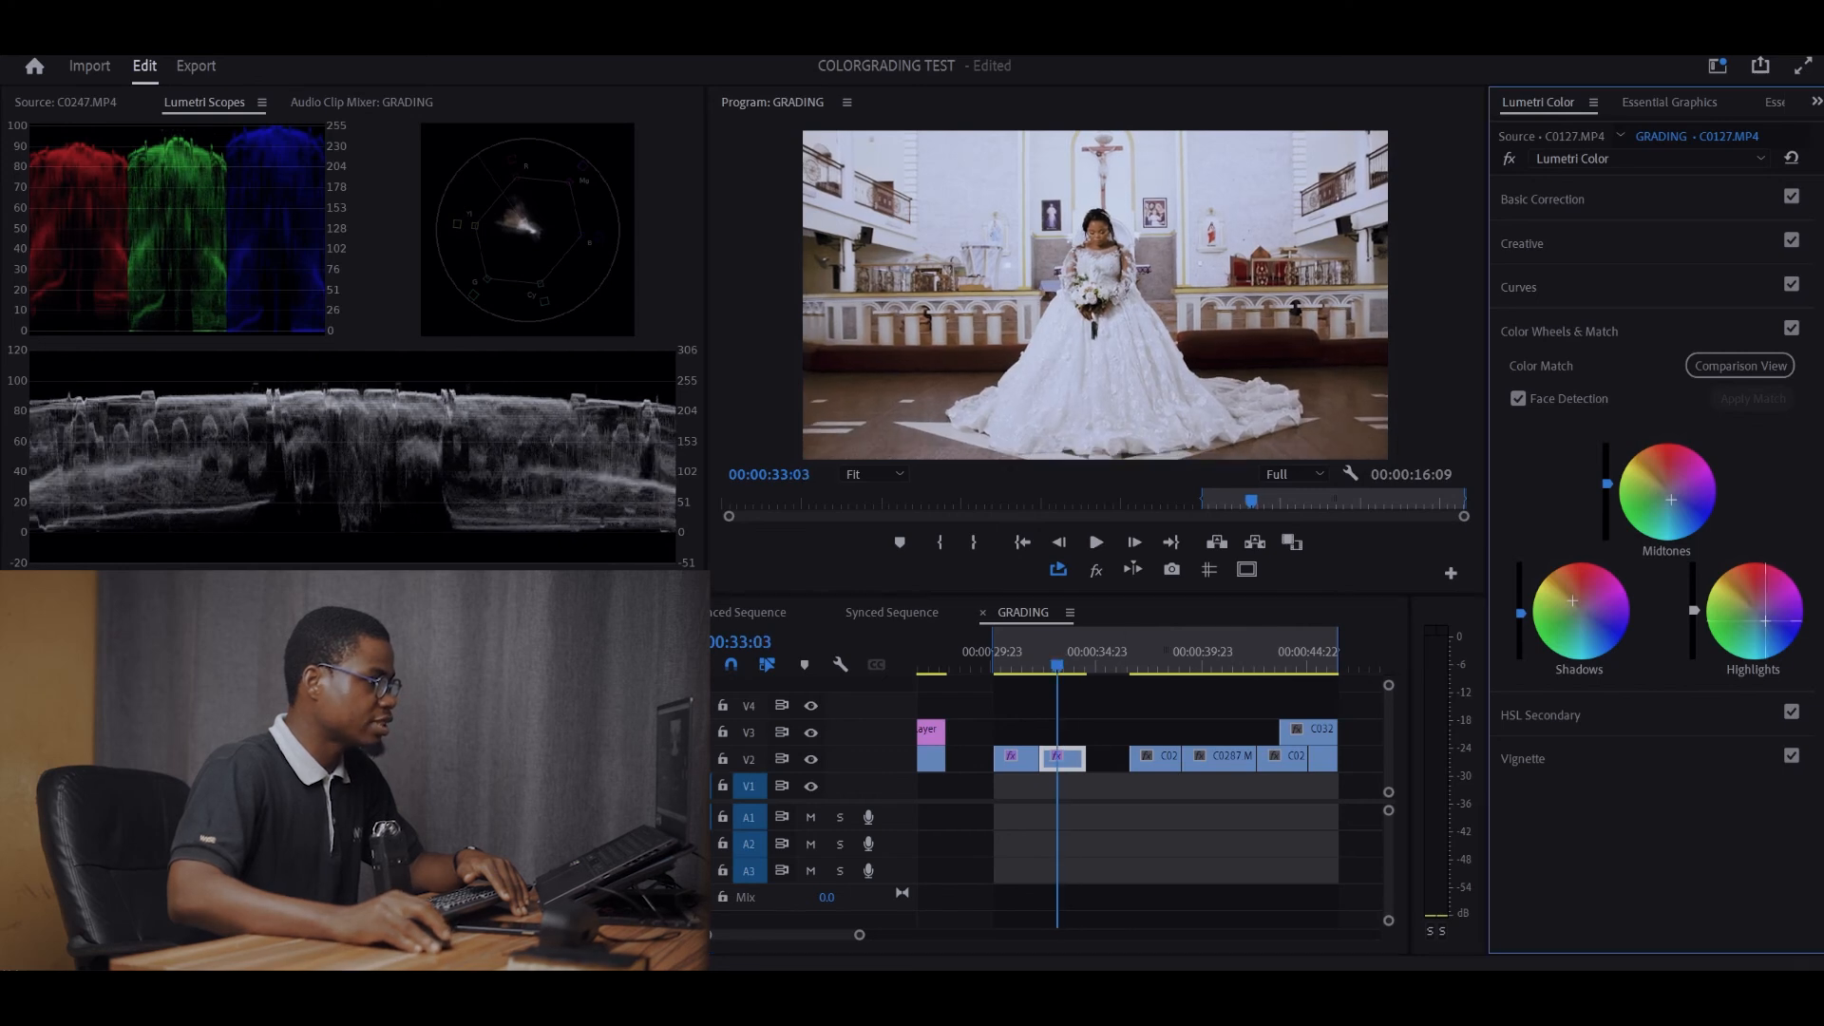
{"action": "left_click_drag", "start_coordinate": [1762, 619], "coordinate": [1765, 616]}
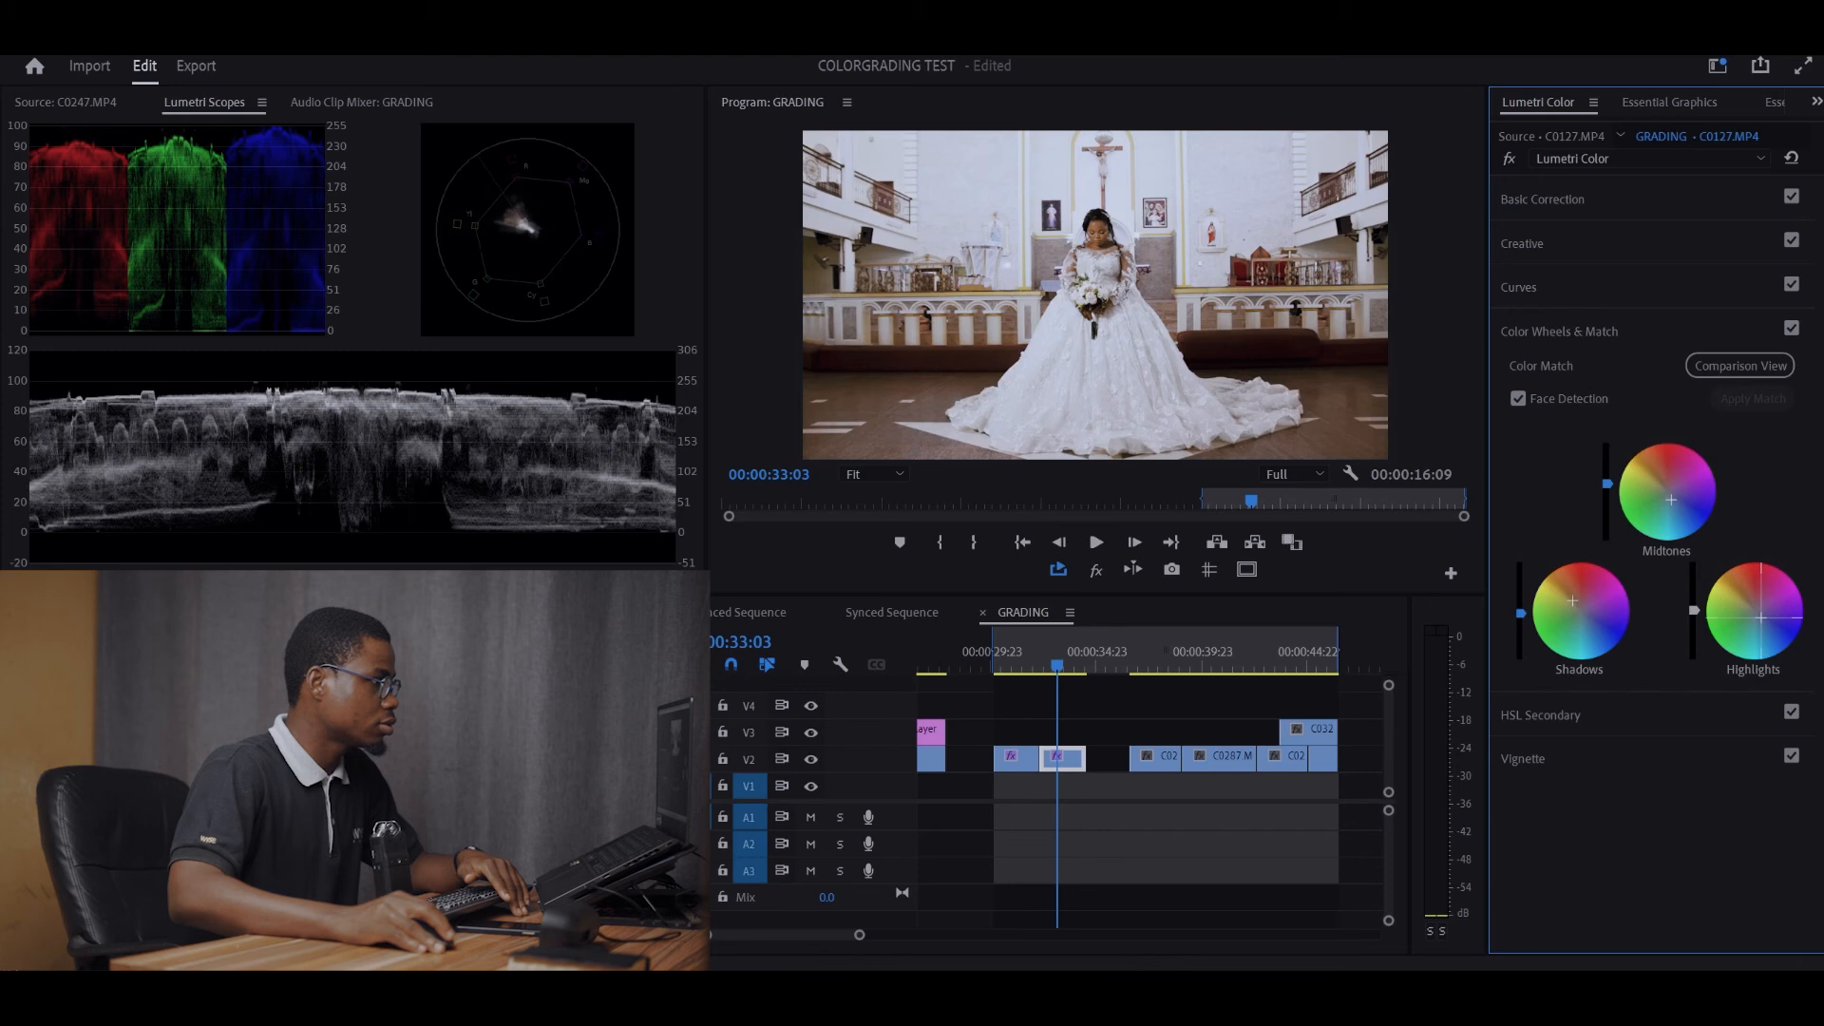
{"action": "left_click_drag", "start_coordinate": [1693, 610], "coordinate": [1694, 614]}
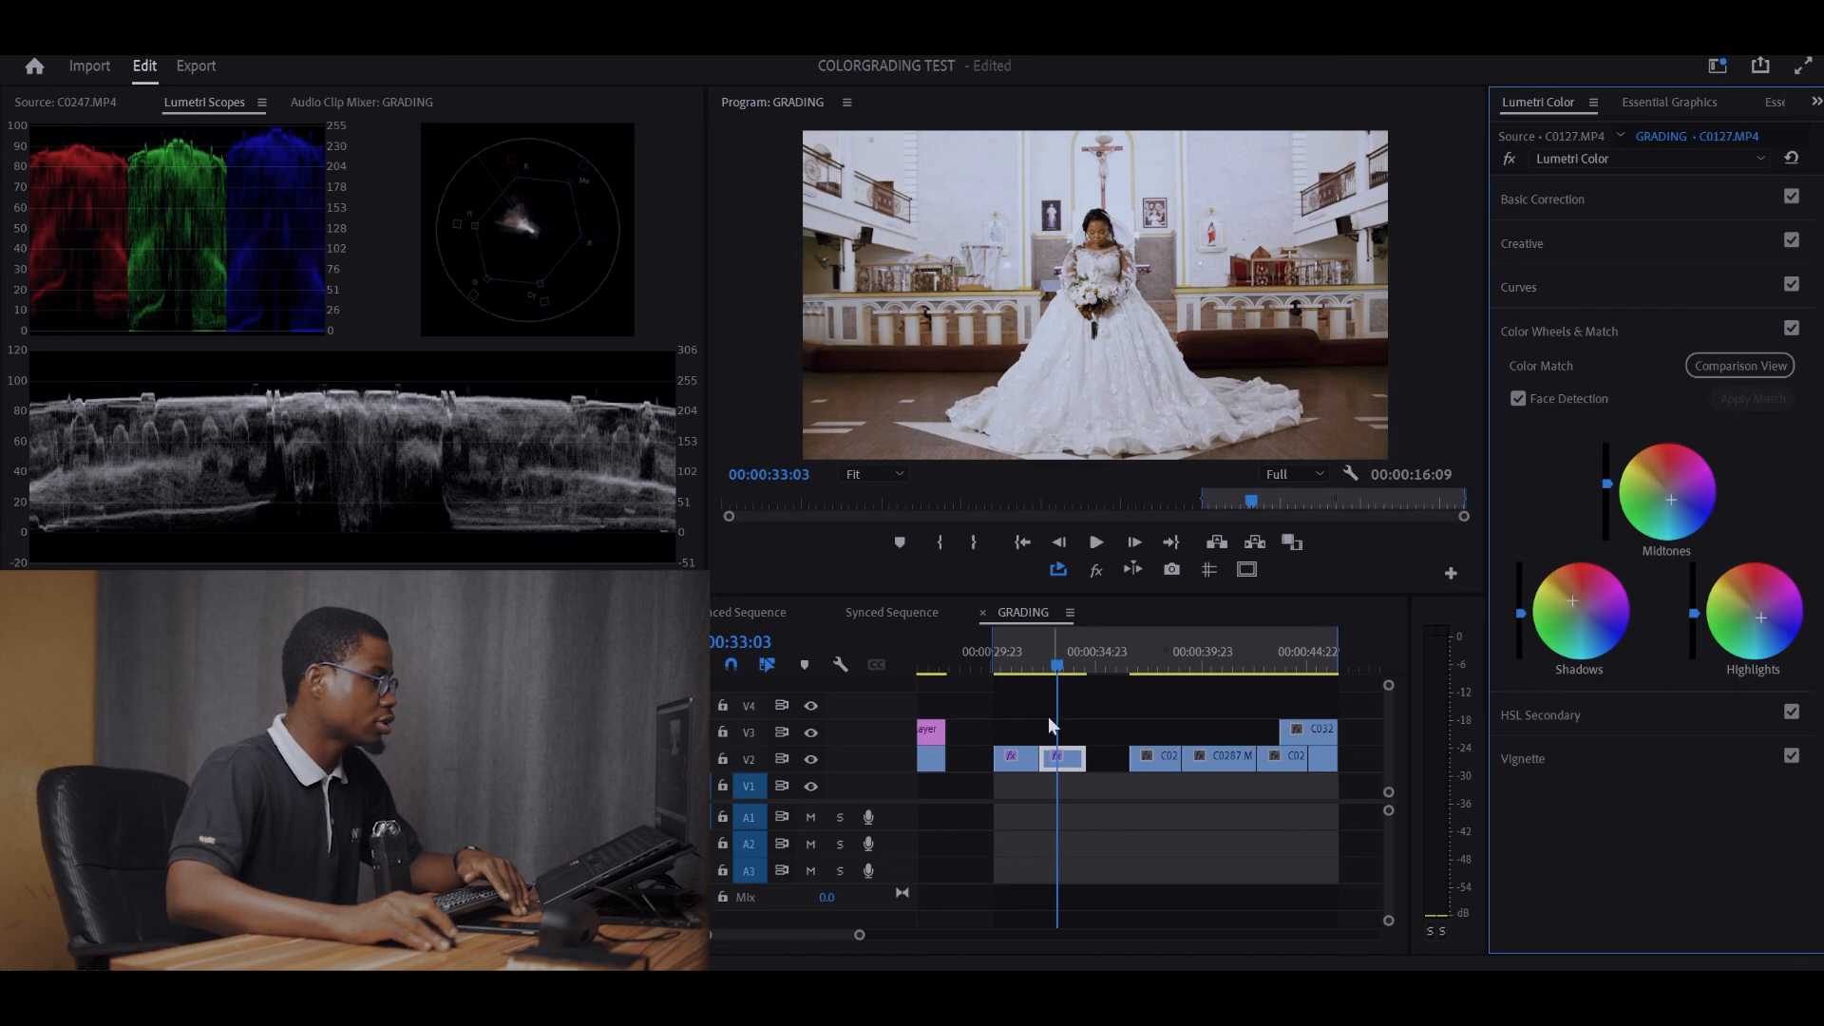
{"action": "left_click", "coordinate": [1051, 668]}
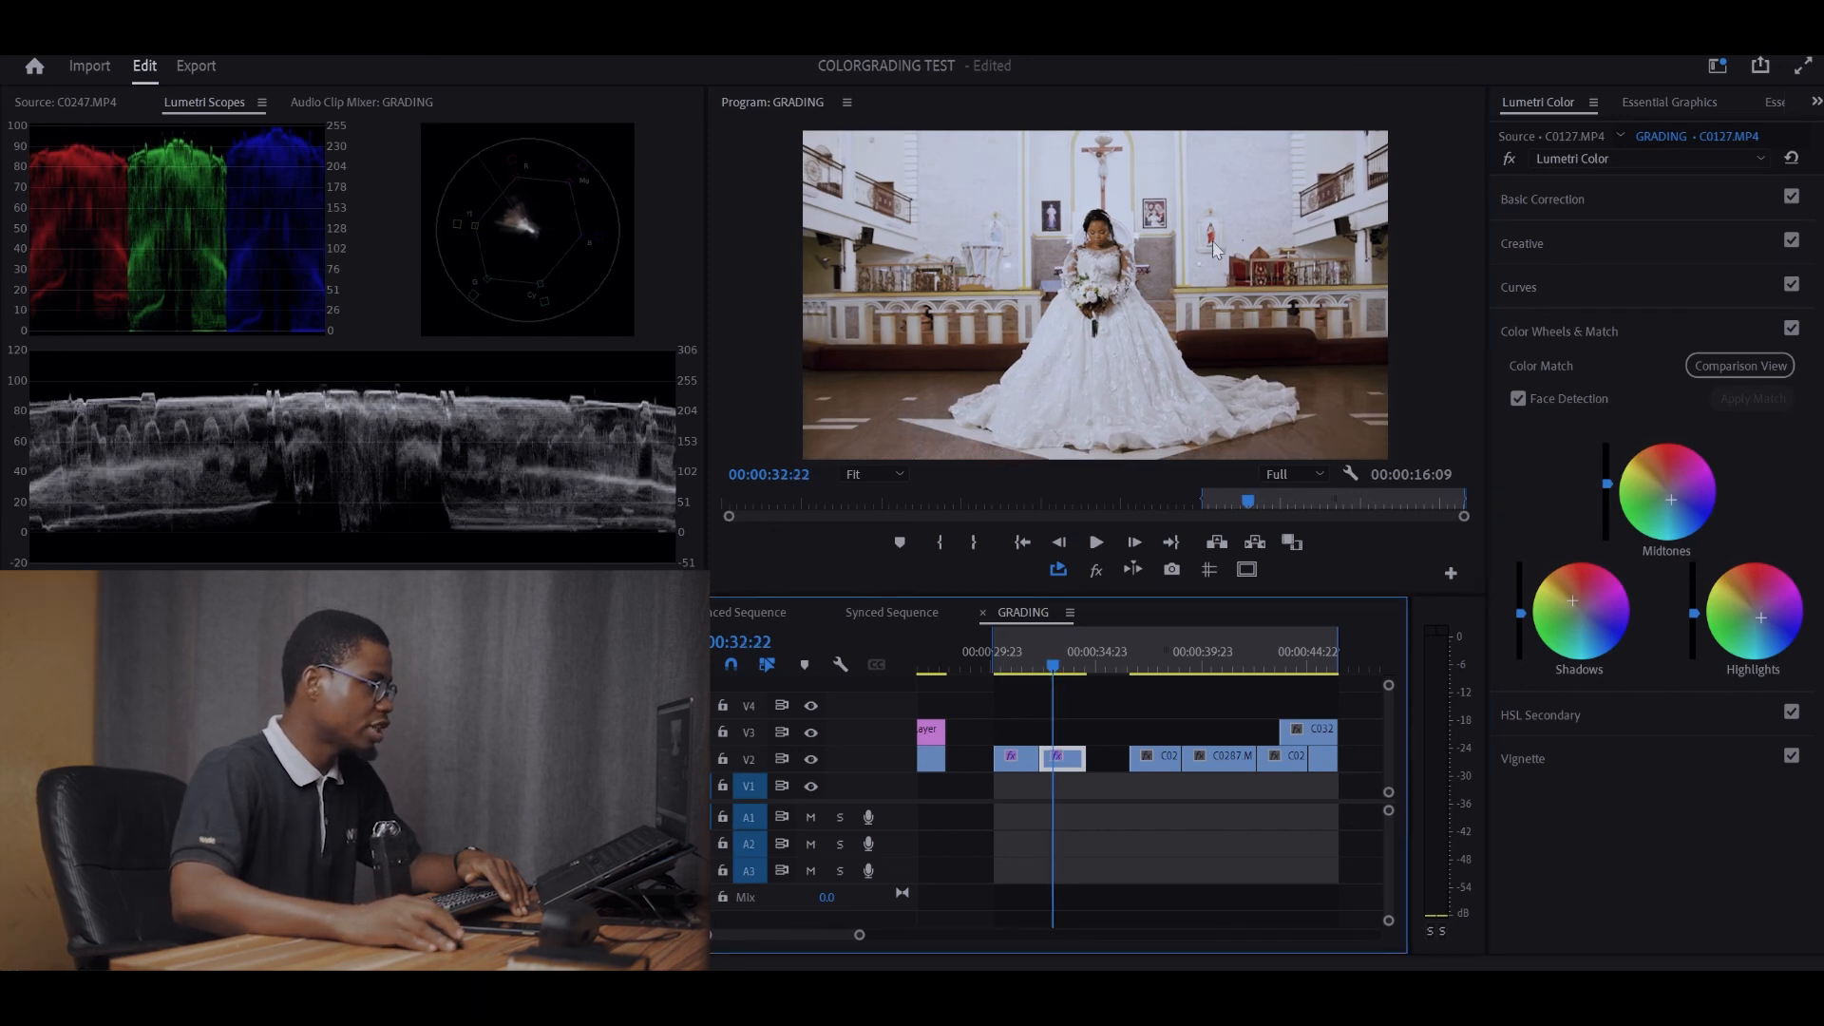